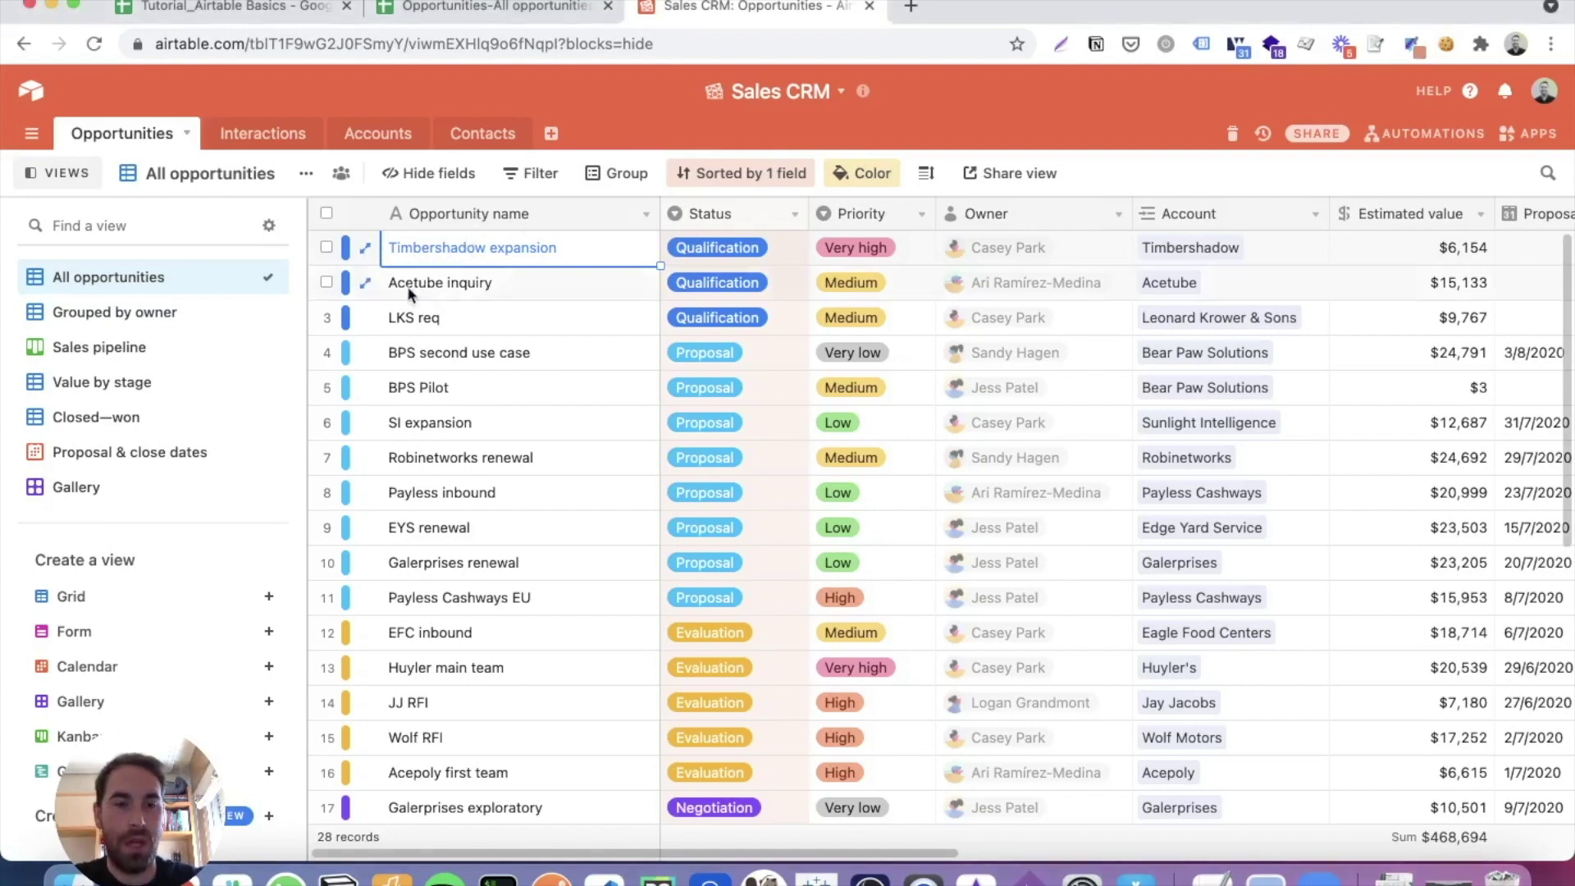
click(421, 320)
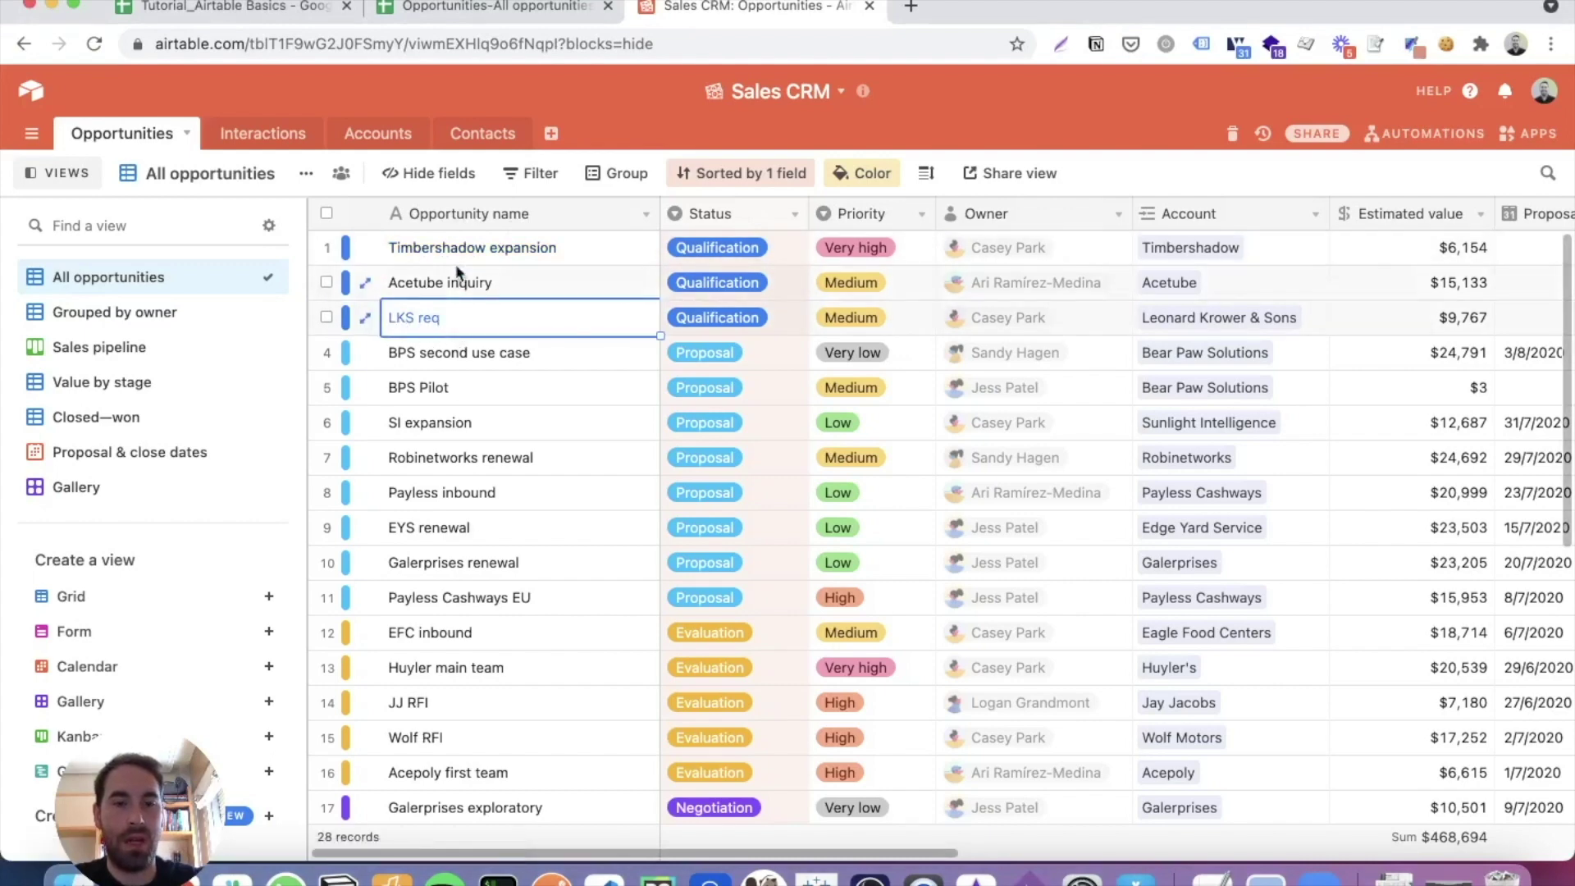
drag(457, 249, 449, 555)
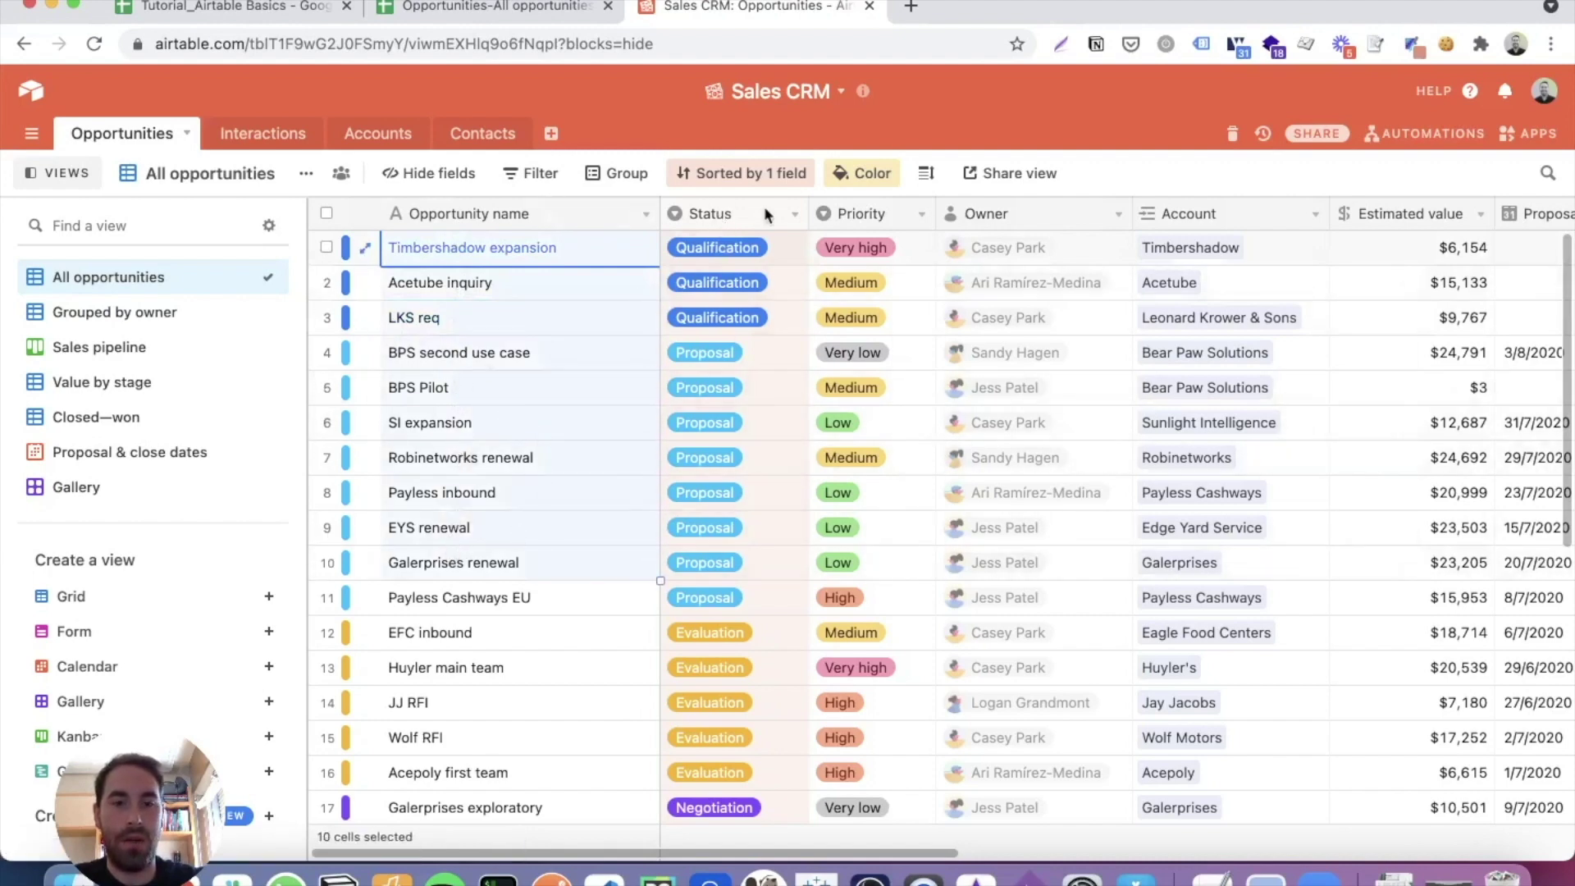
click(710, 212)
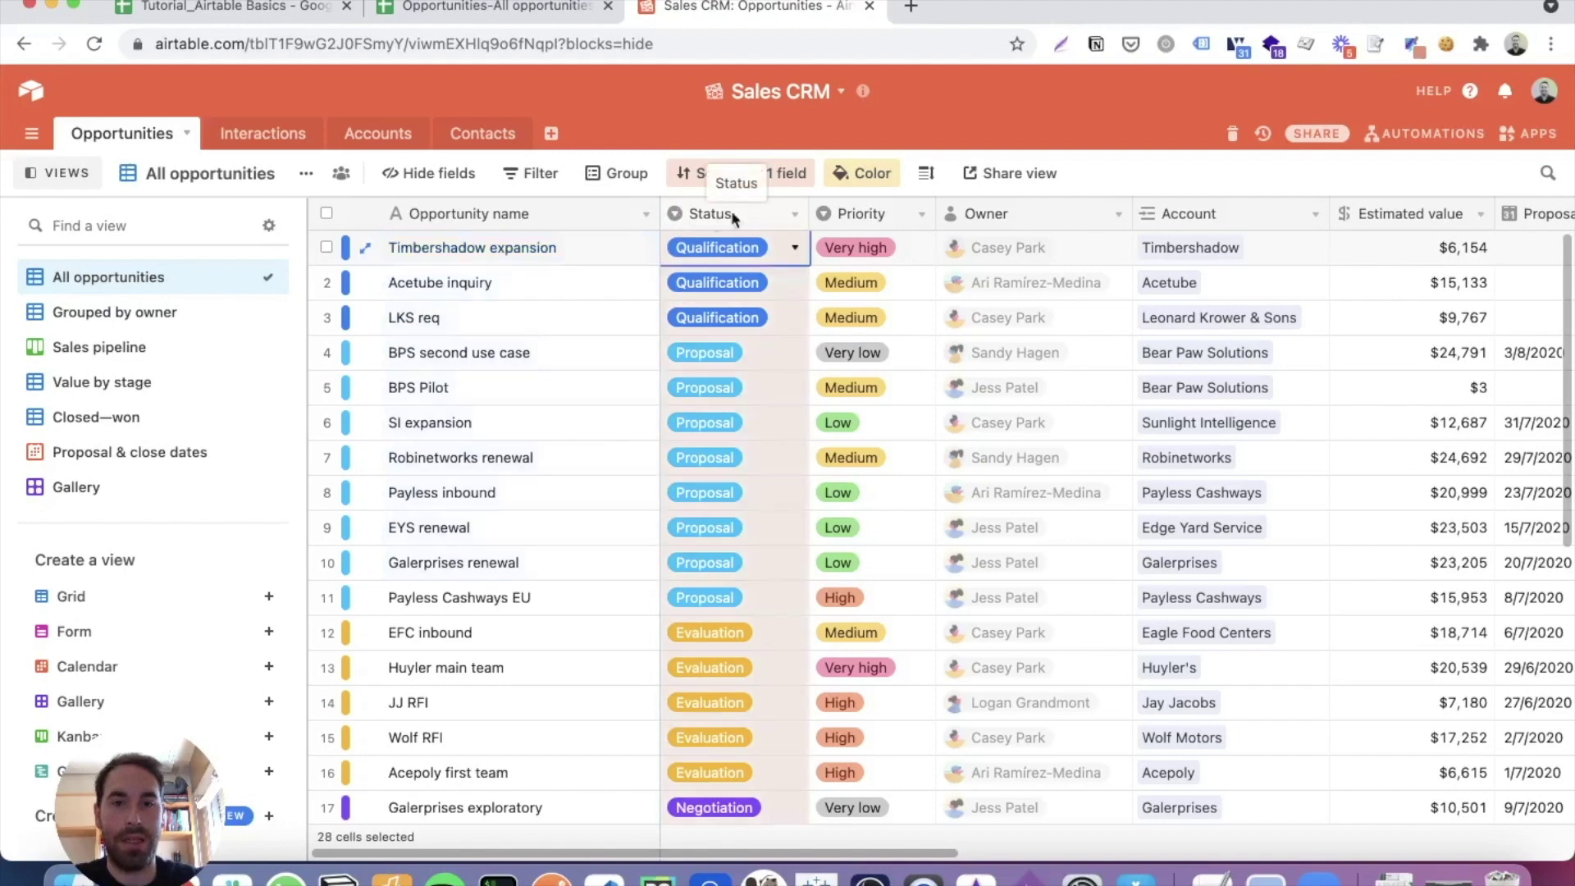
click(858, 213)
click(1012, 214)
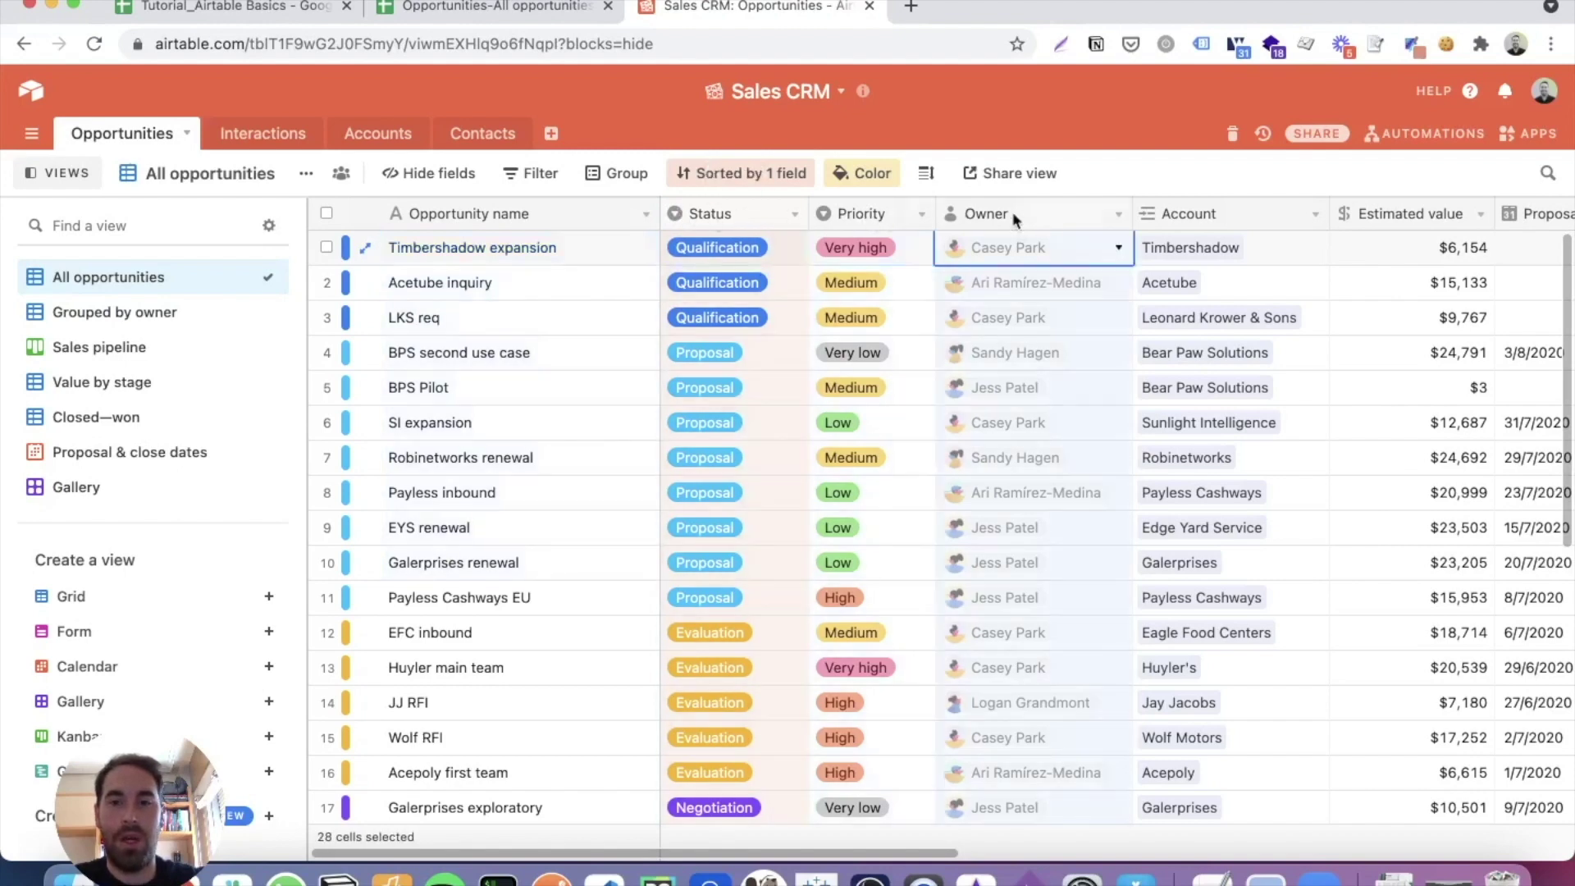
click(1203, 212)
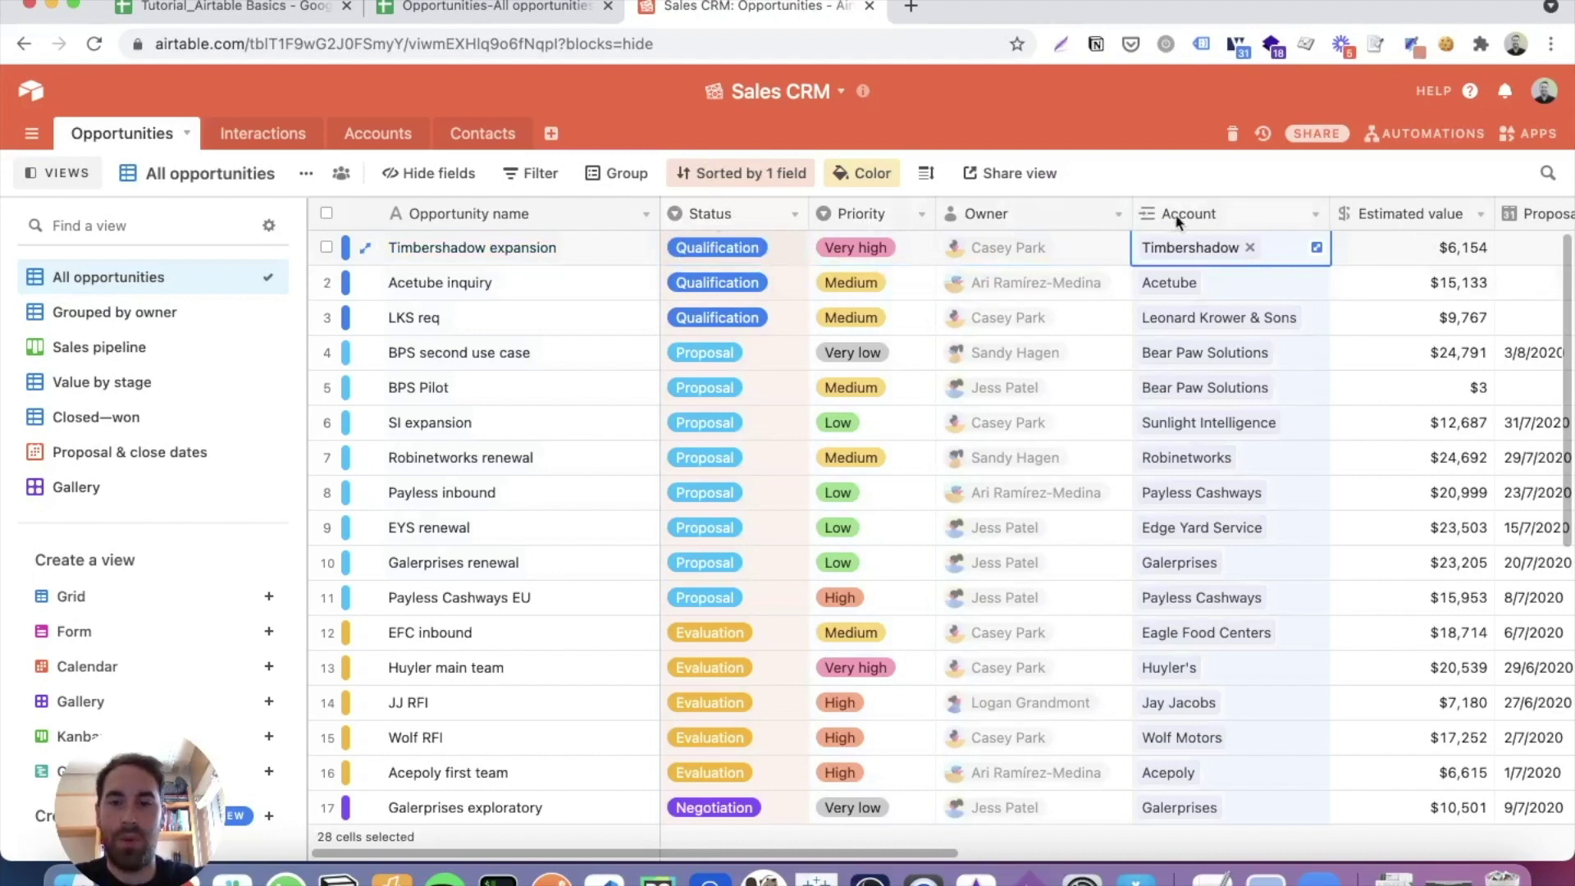
click(482, 321)
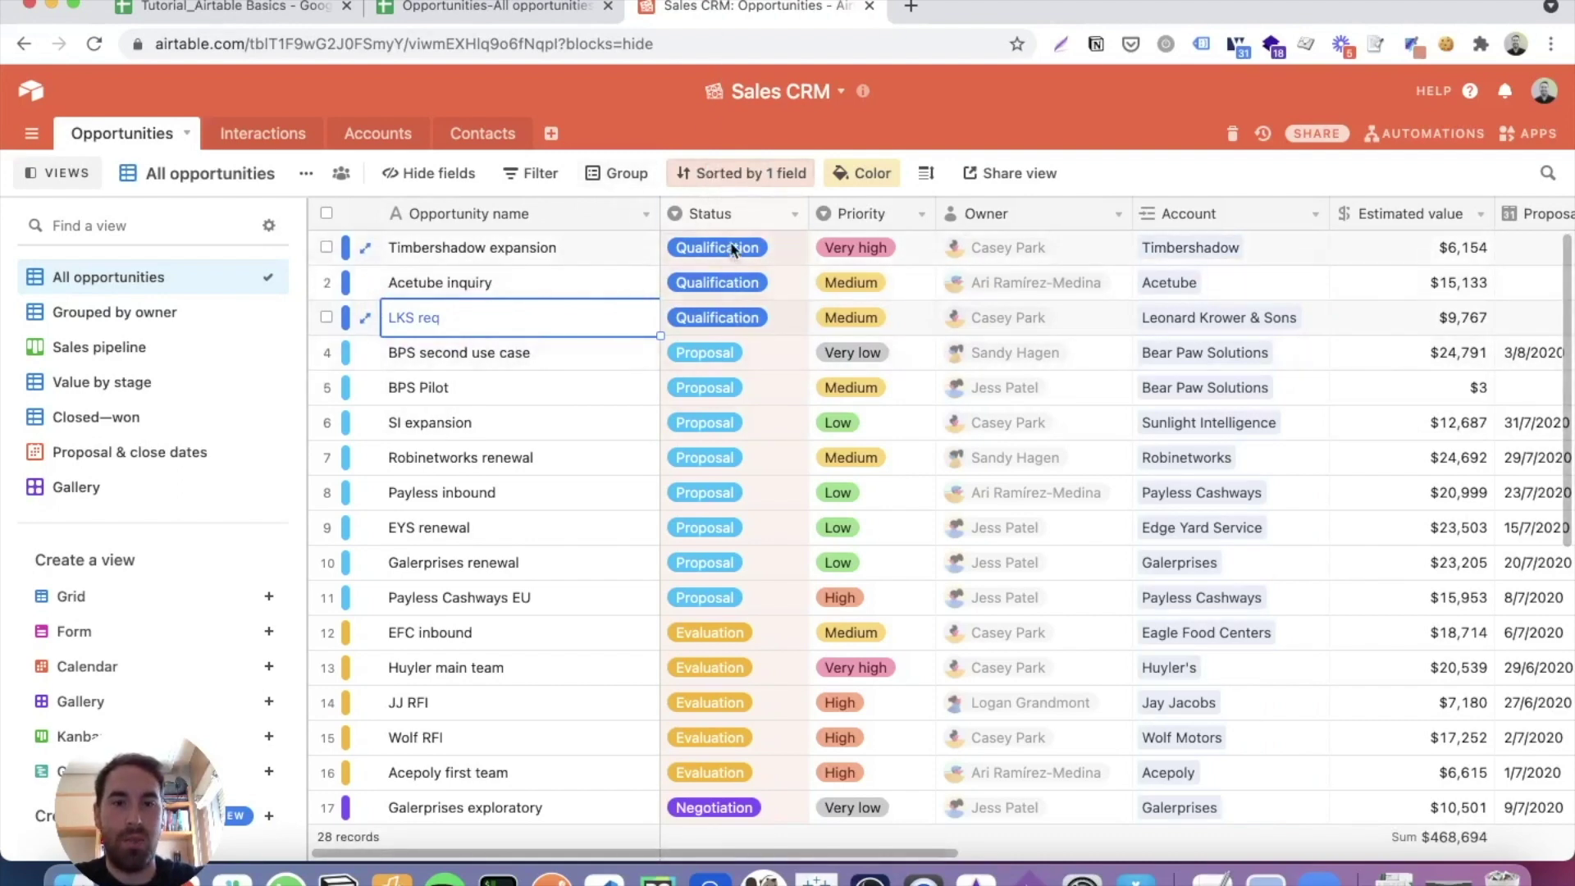
click(554, 11)
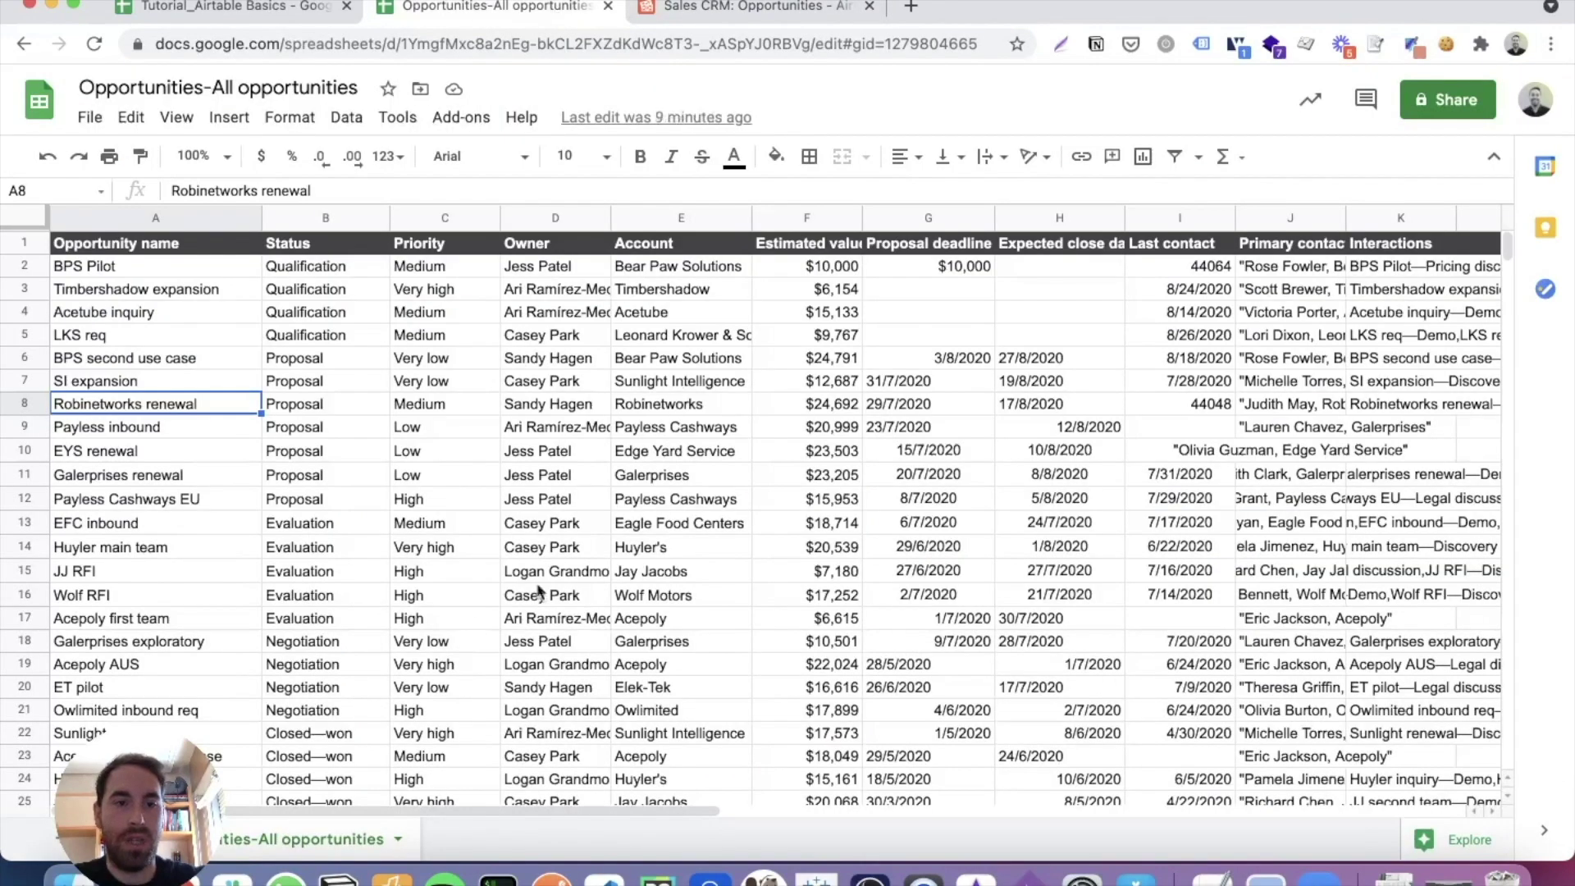
click(748, 9)
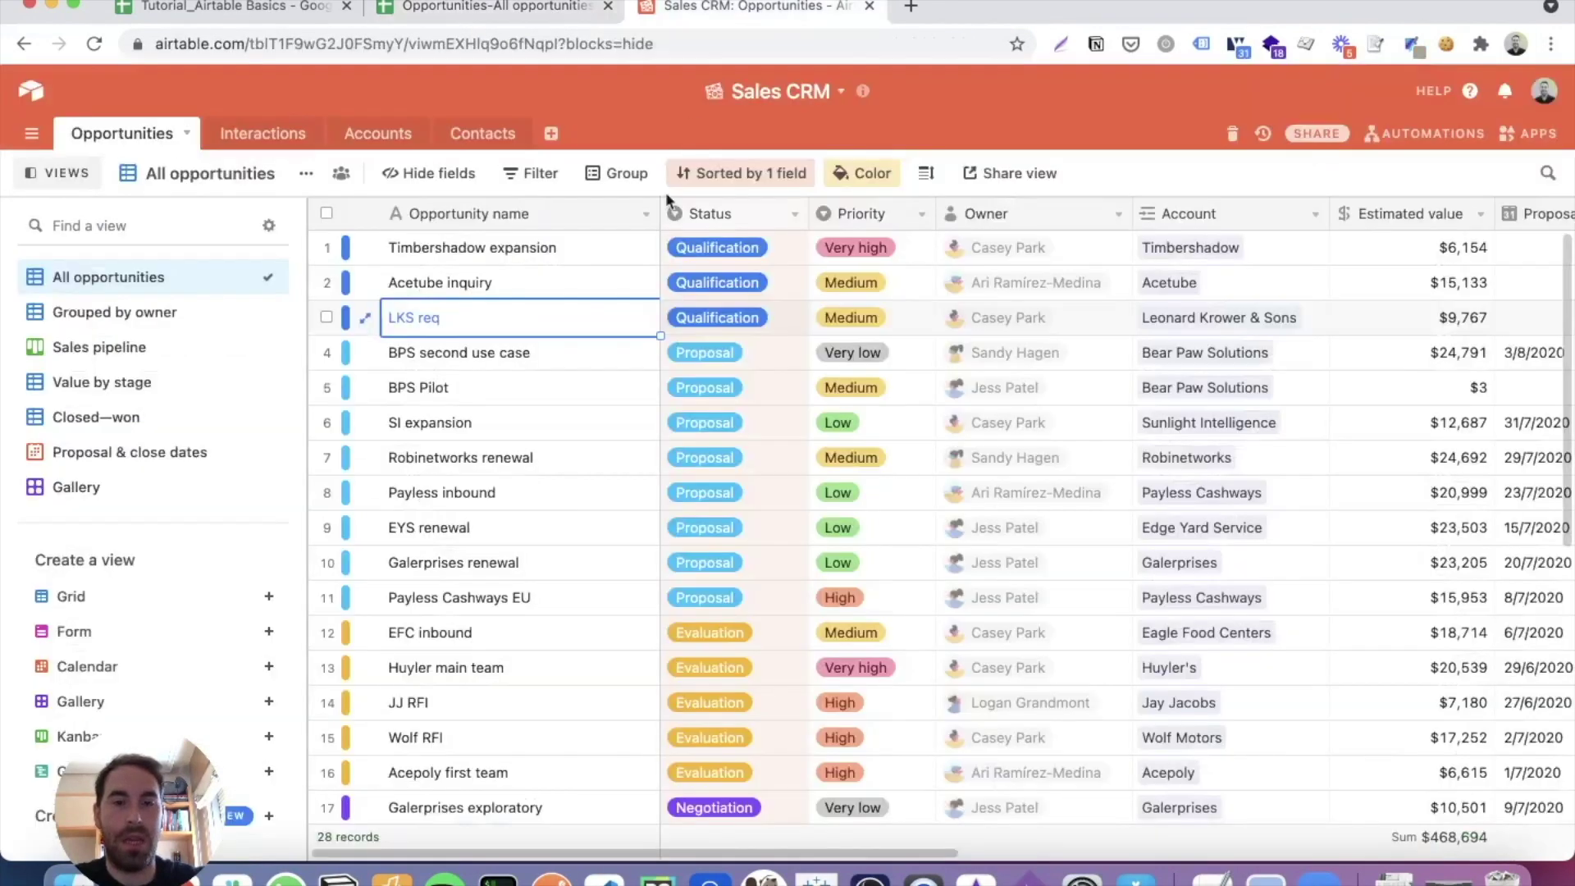
click(581, 248)
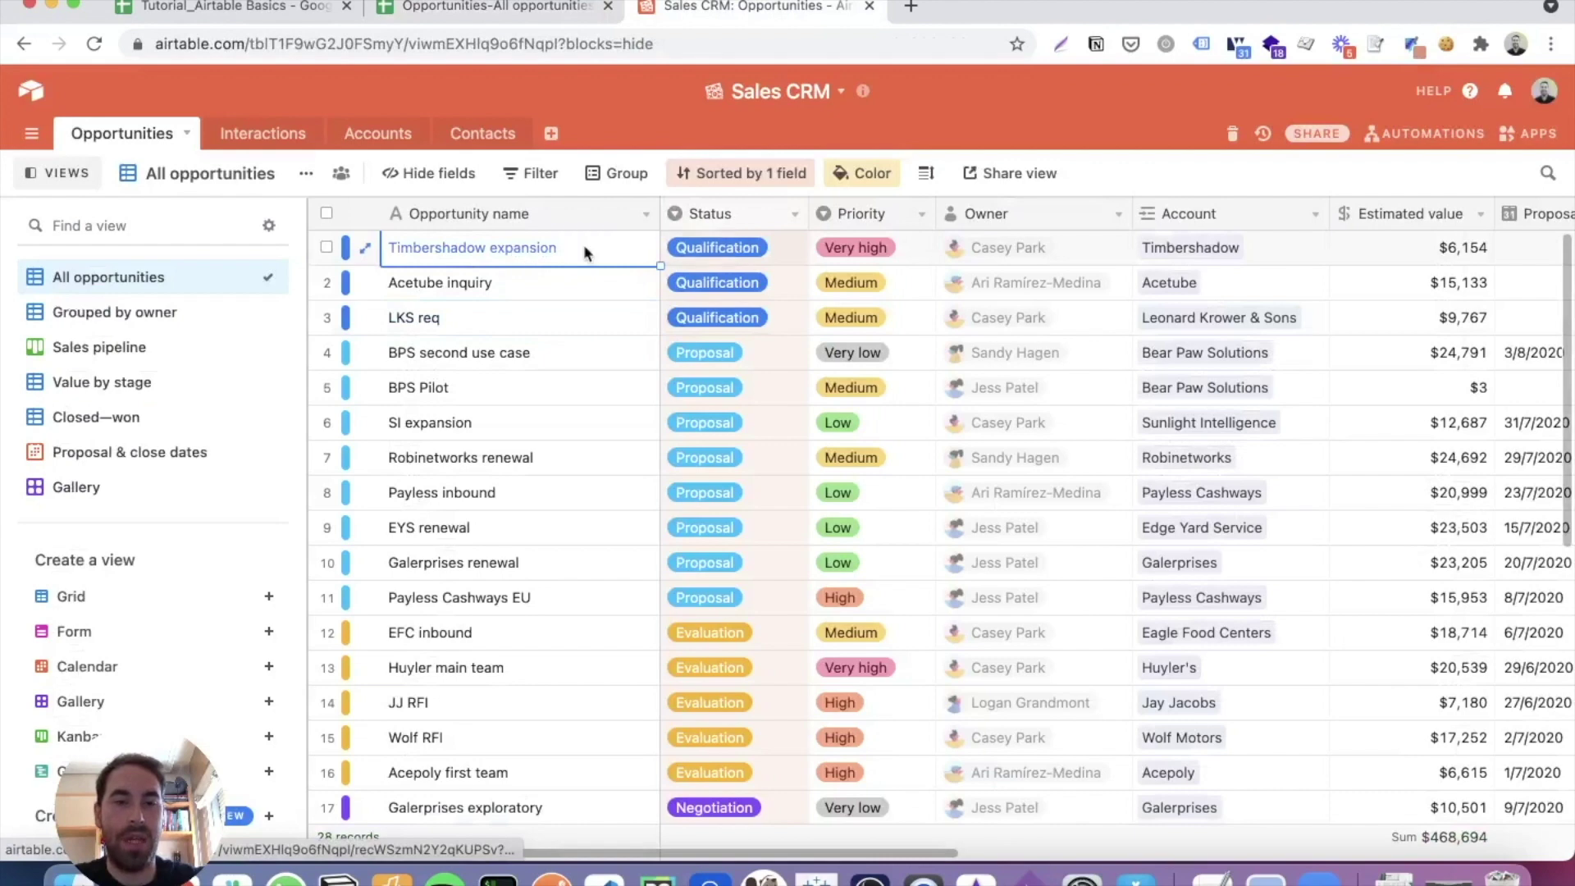
Insert a new field named 'Record ID' left of Status and set its type to Formula.
click(792, 214)
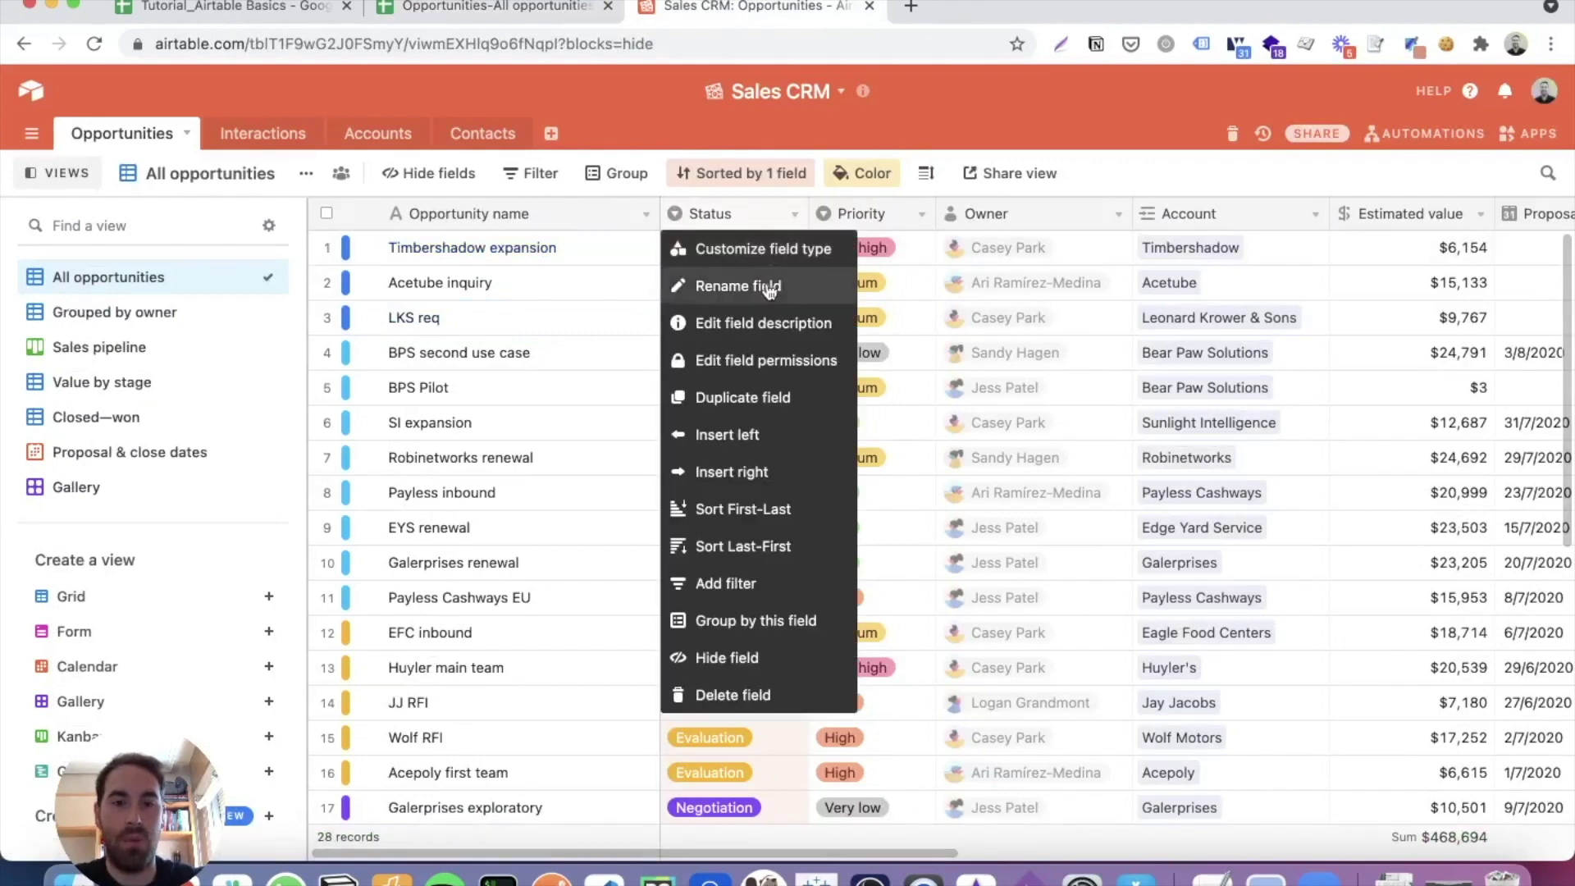
click(730, 435)
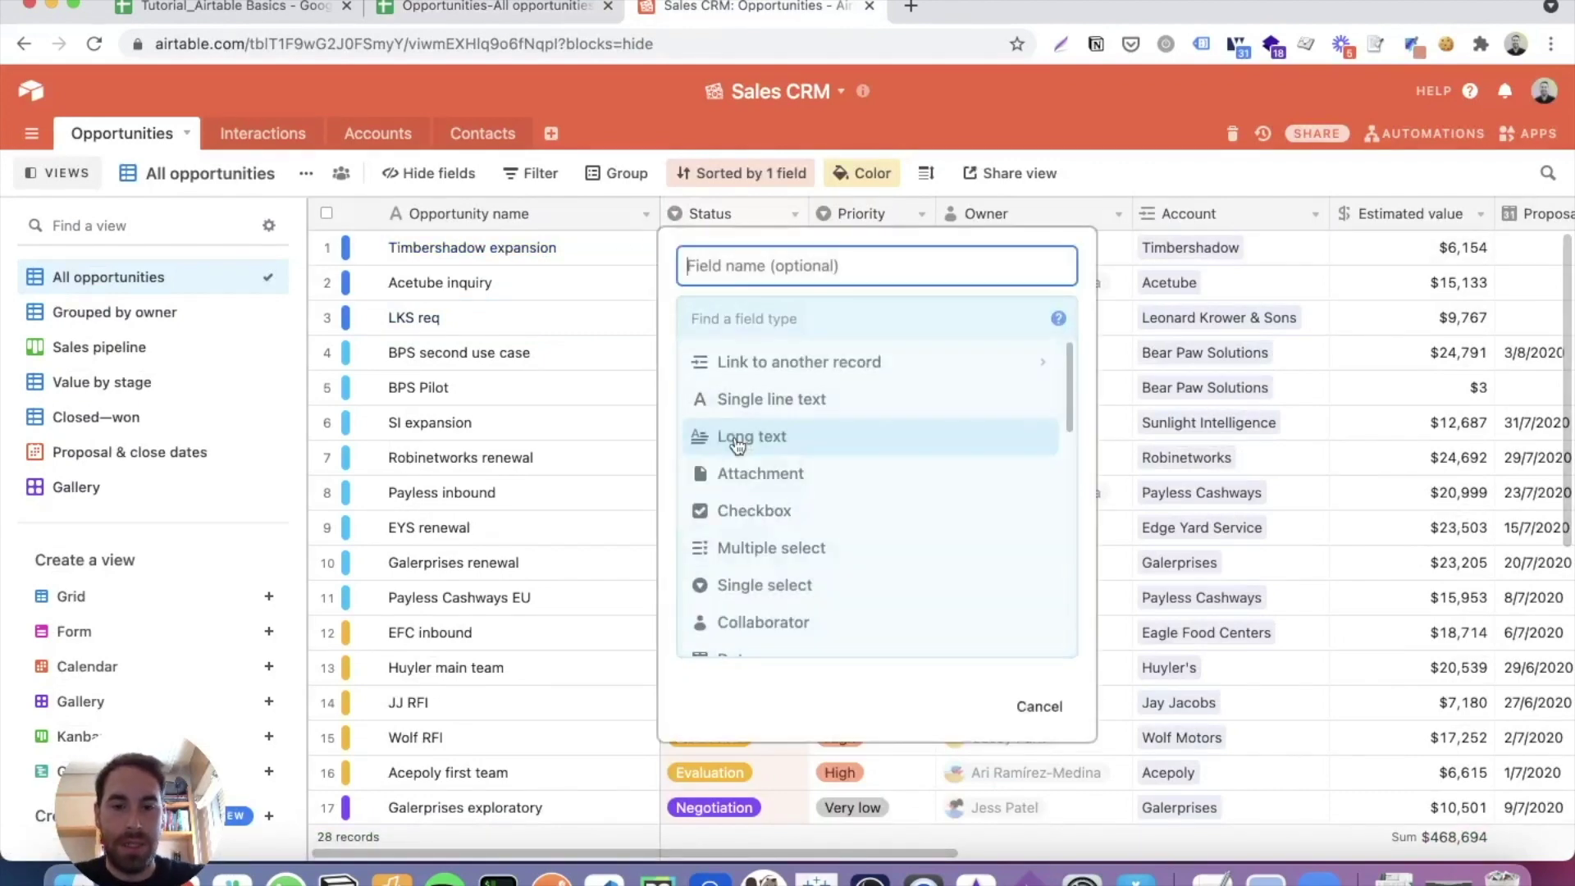
text(Record ID)
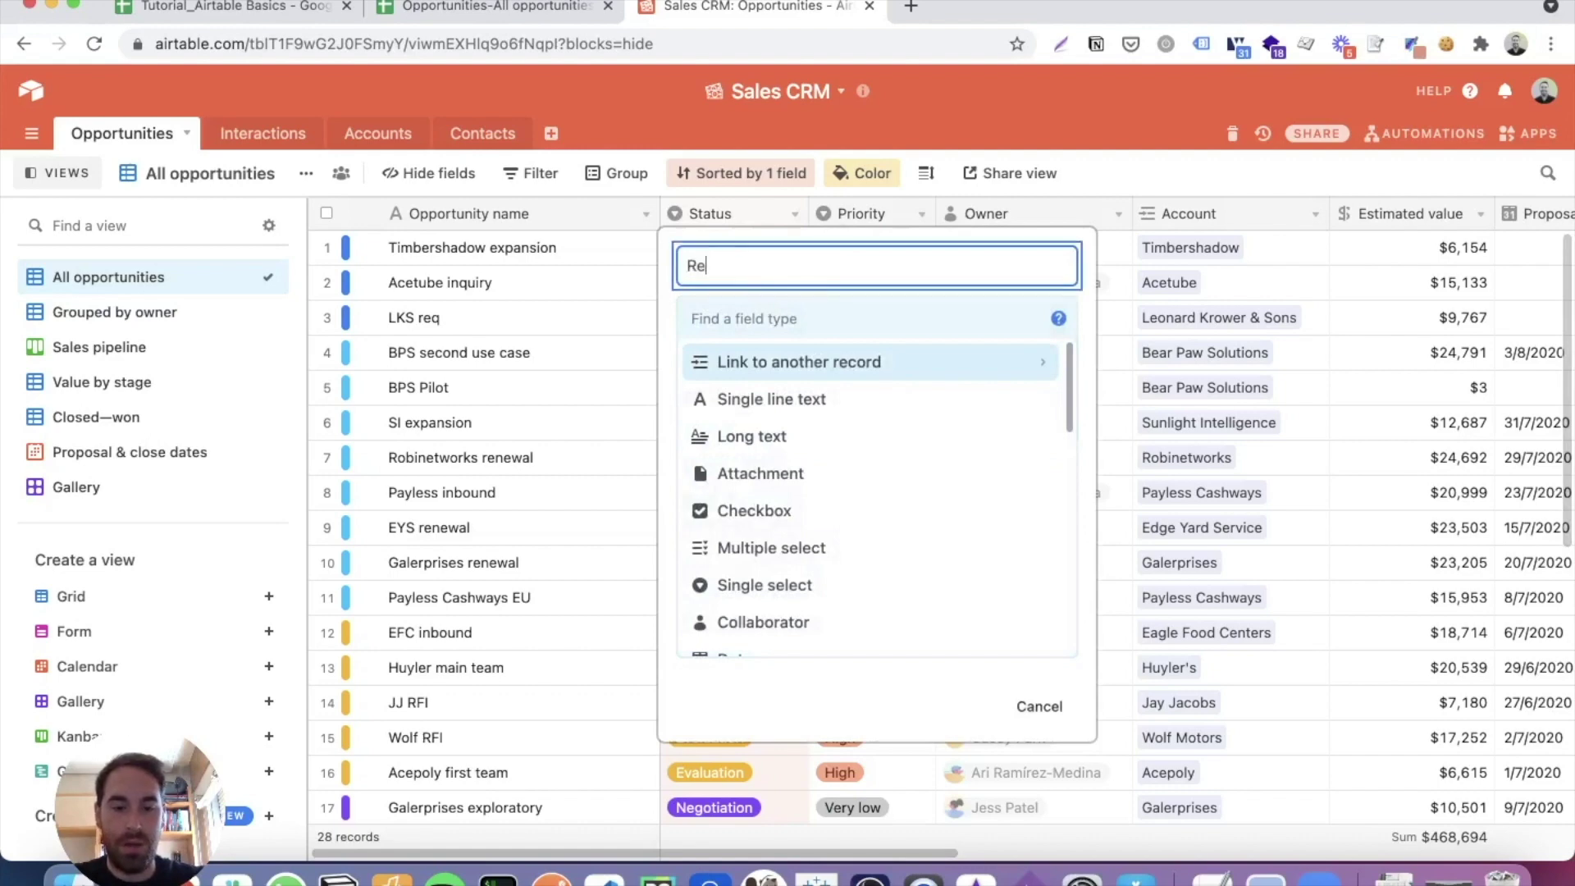
click(761, 315)
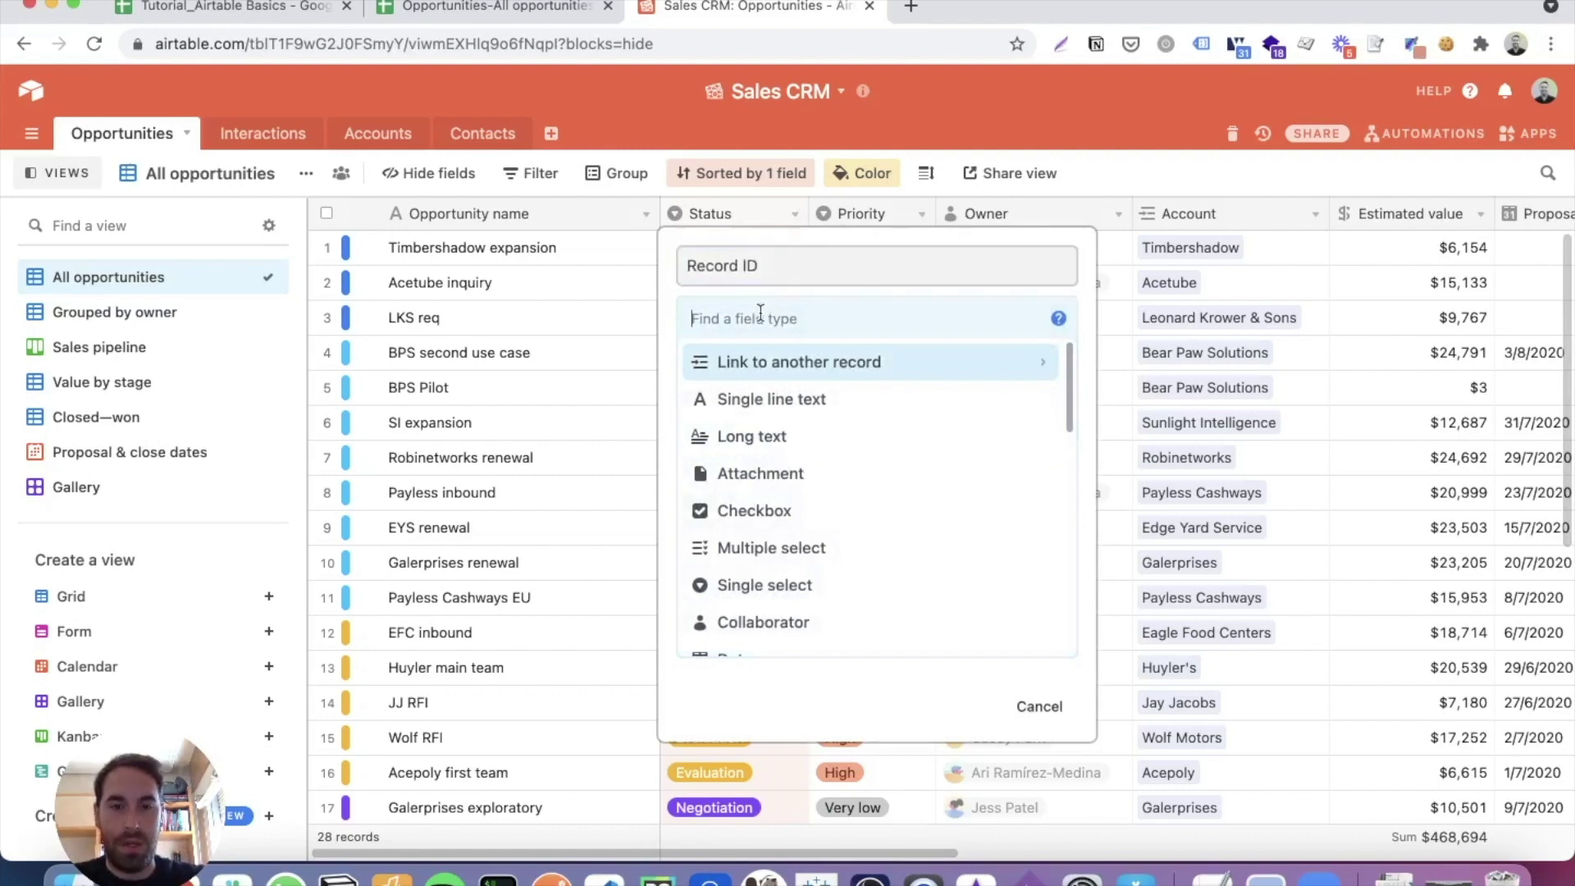
text(form)
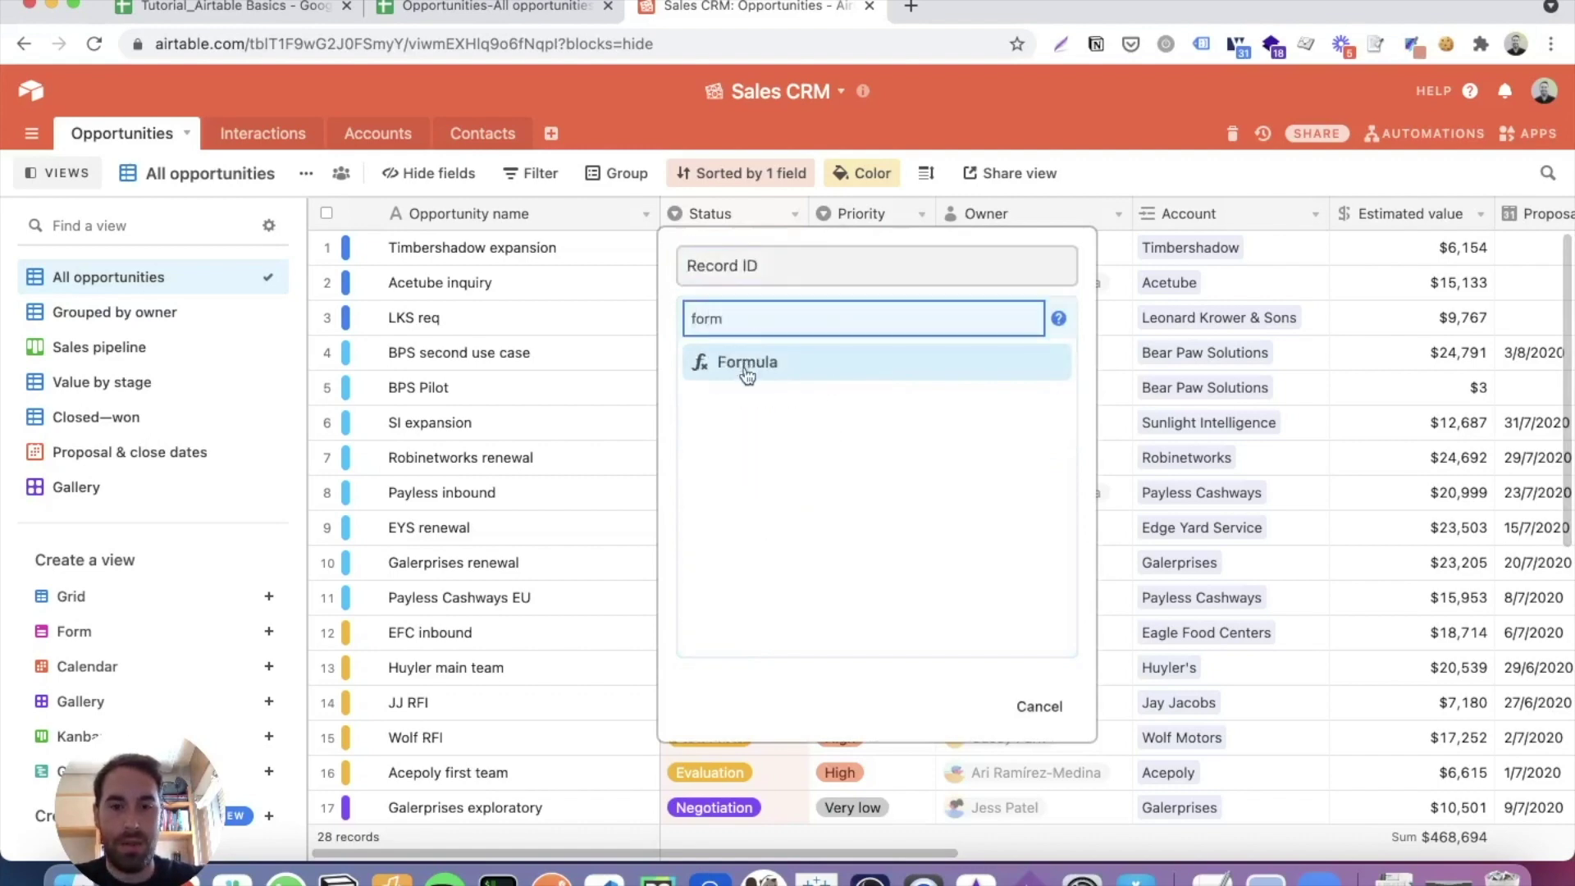
click(746, 369)
Enter the RECORD_ID() formula, create the field, and check row 1's record ID.
click(726, 462)
text(reco)
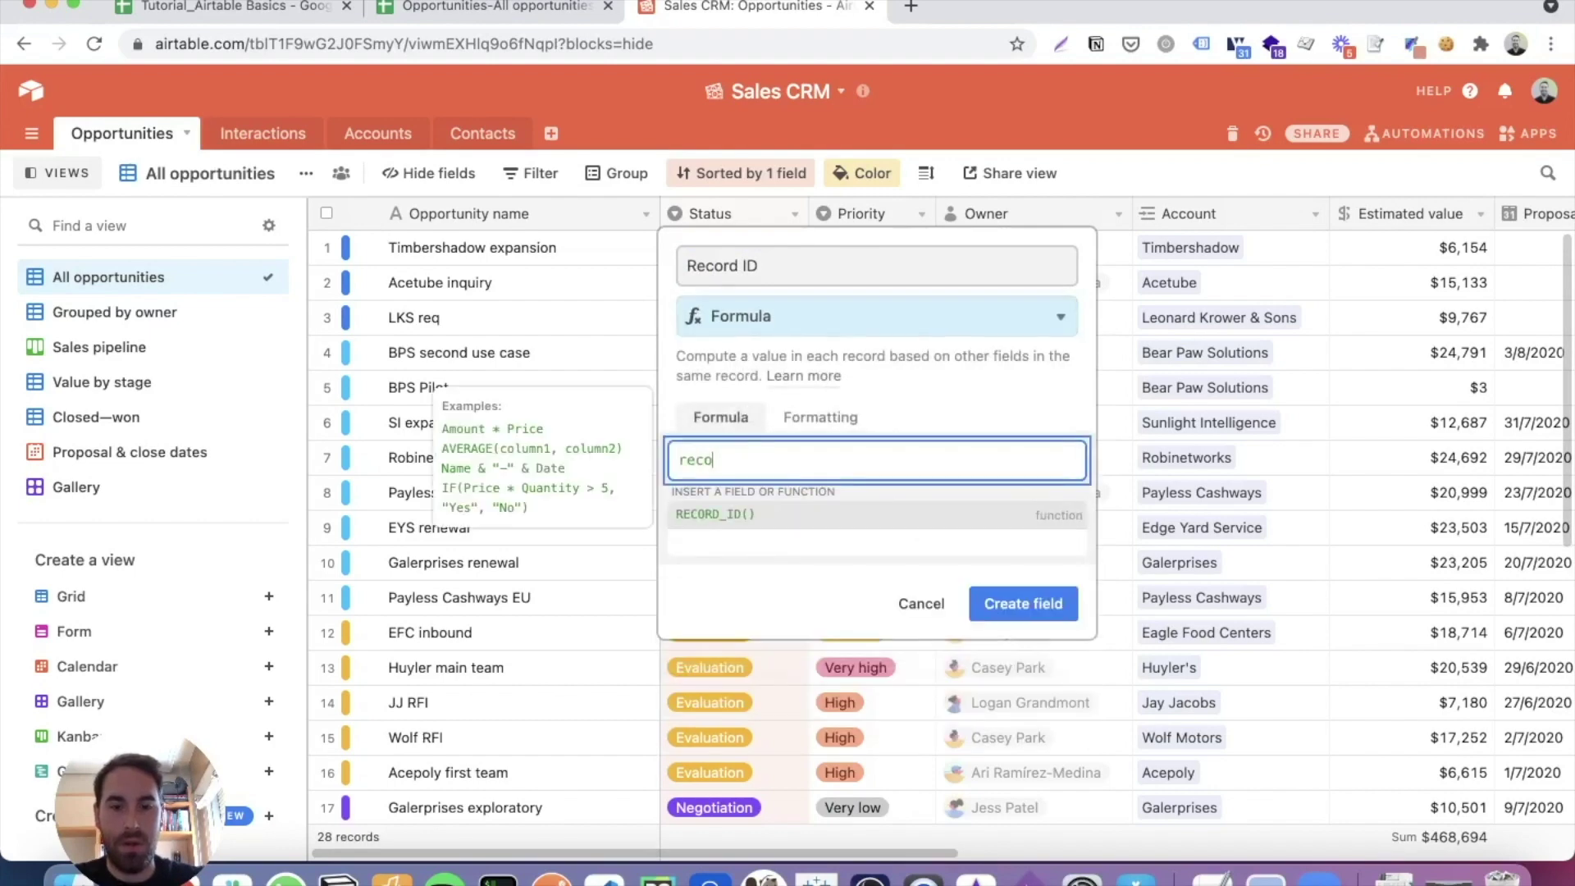
text(r)
click(740, 515)
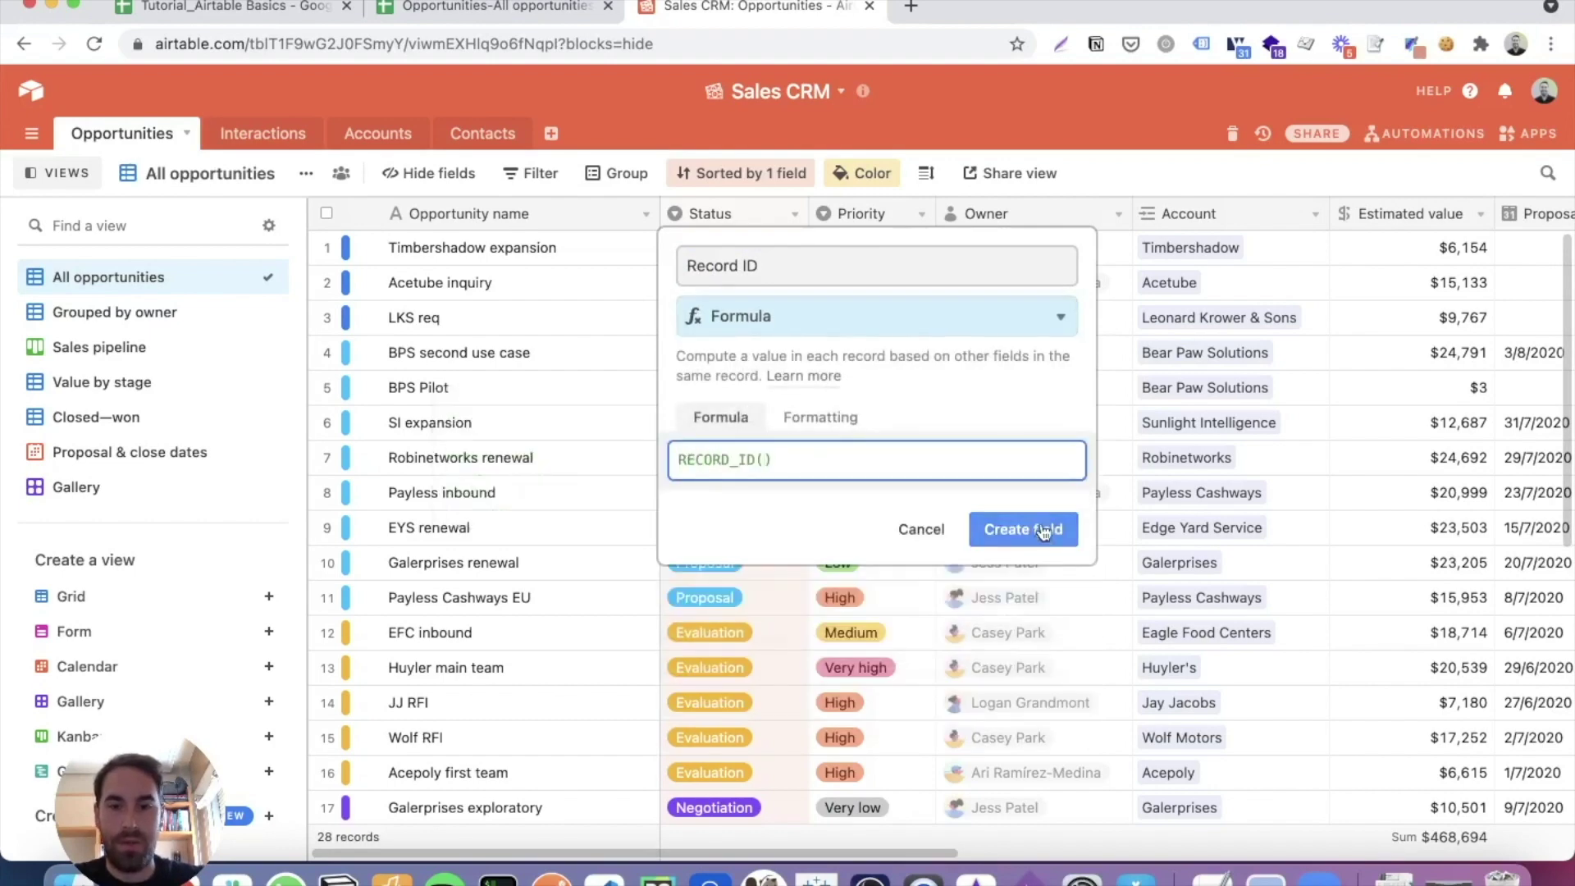
click(1036, 528)
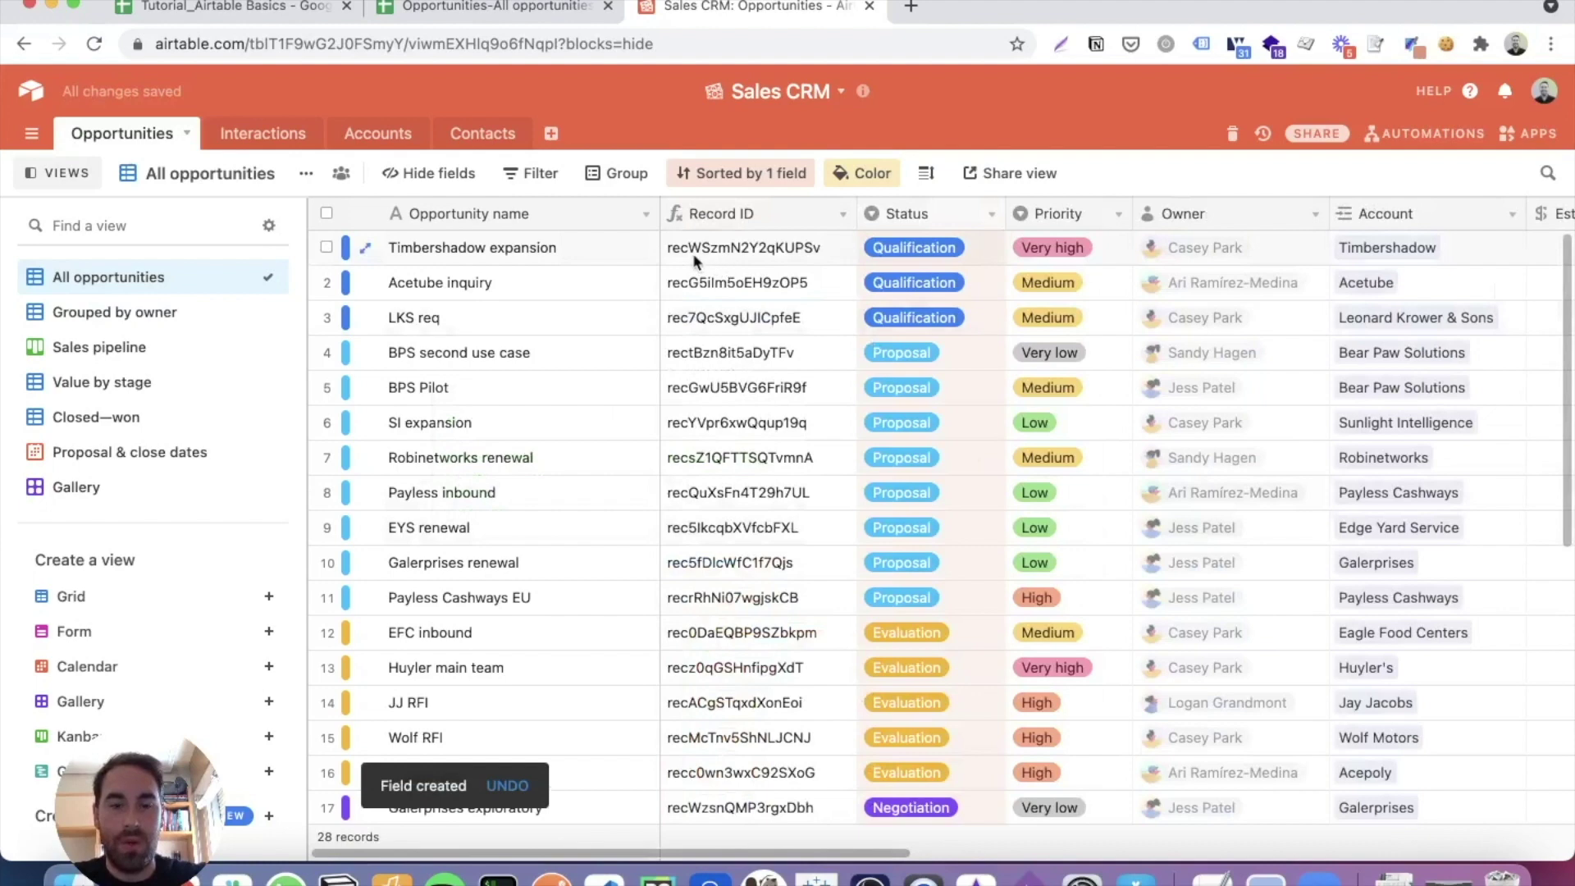
click(683, 255)
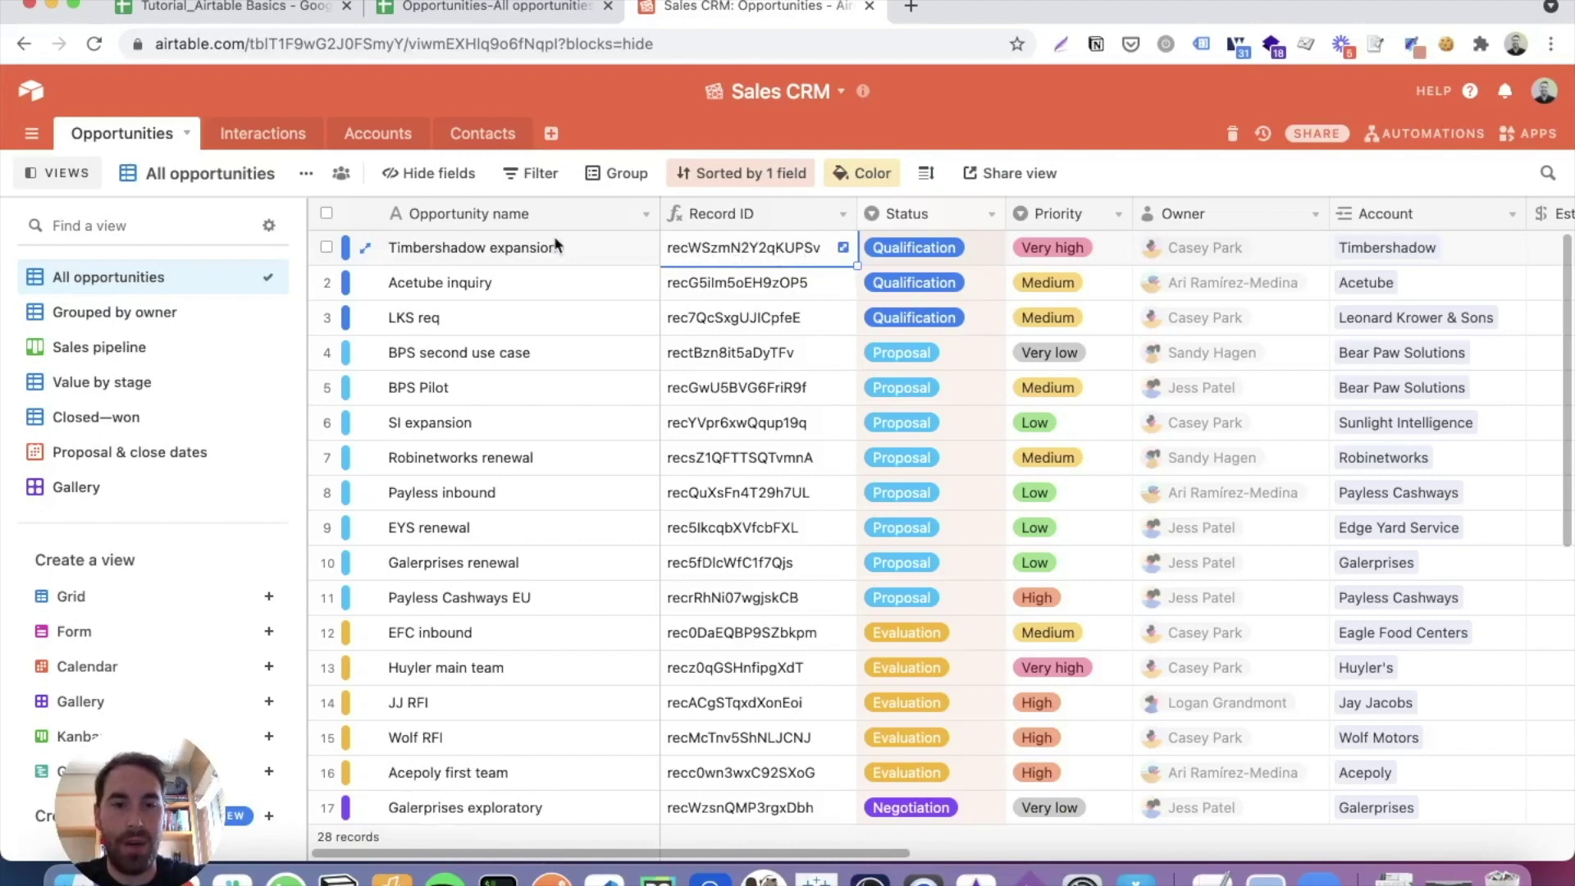
click(475, 239)
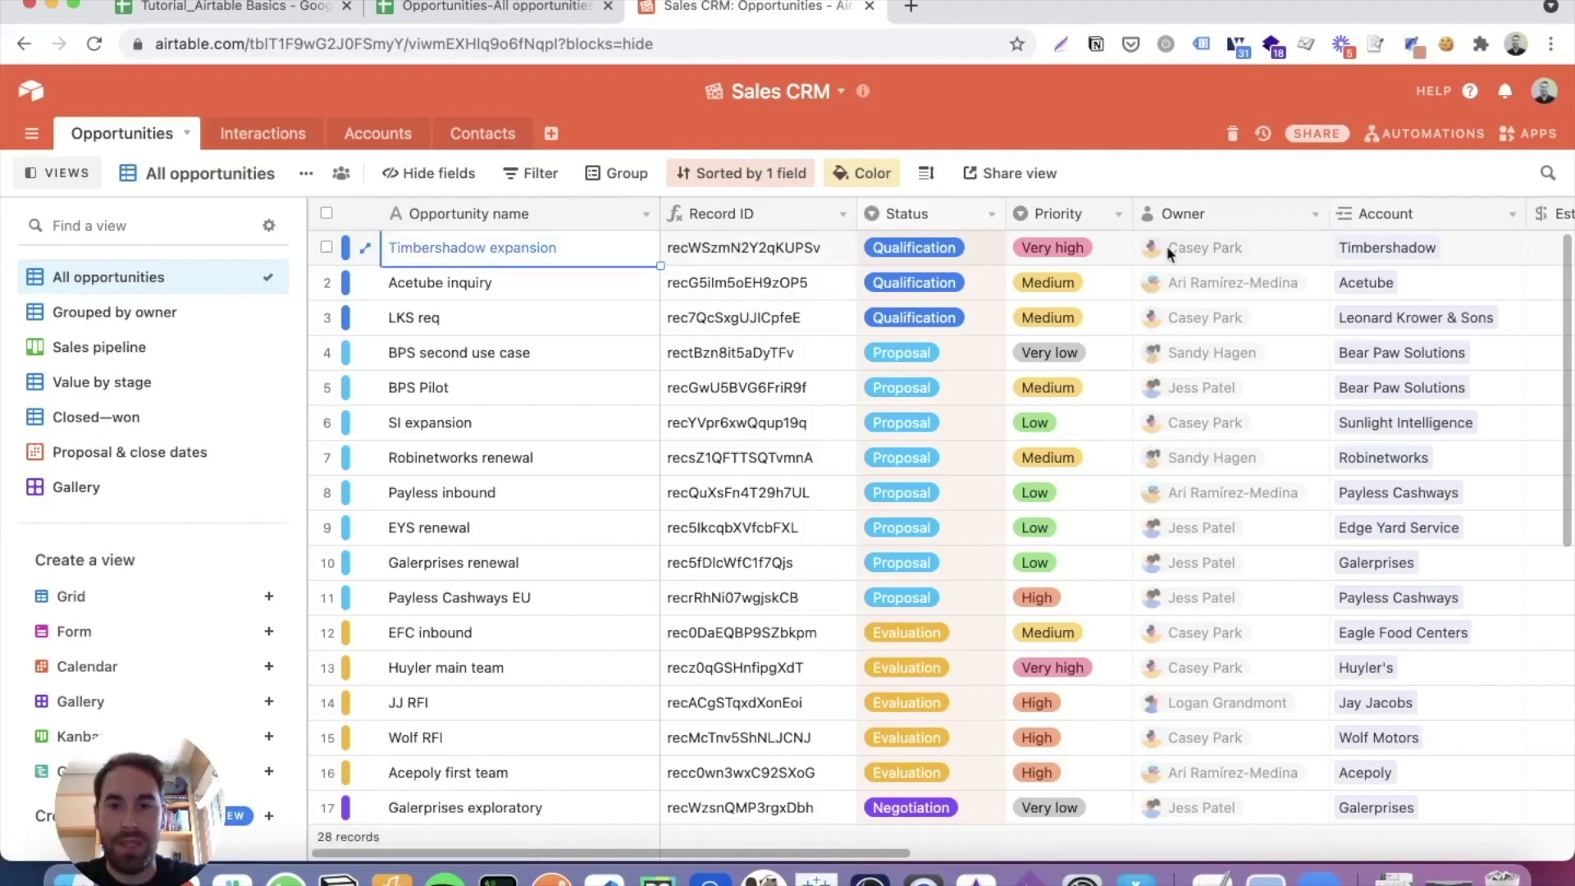
scroll(1165, 244, right, 3)
scroll(1080, 248, right, 3)
scroll(1080, 248, left, 5)
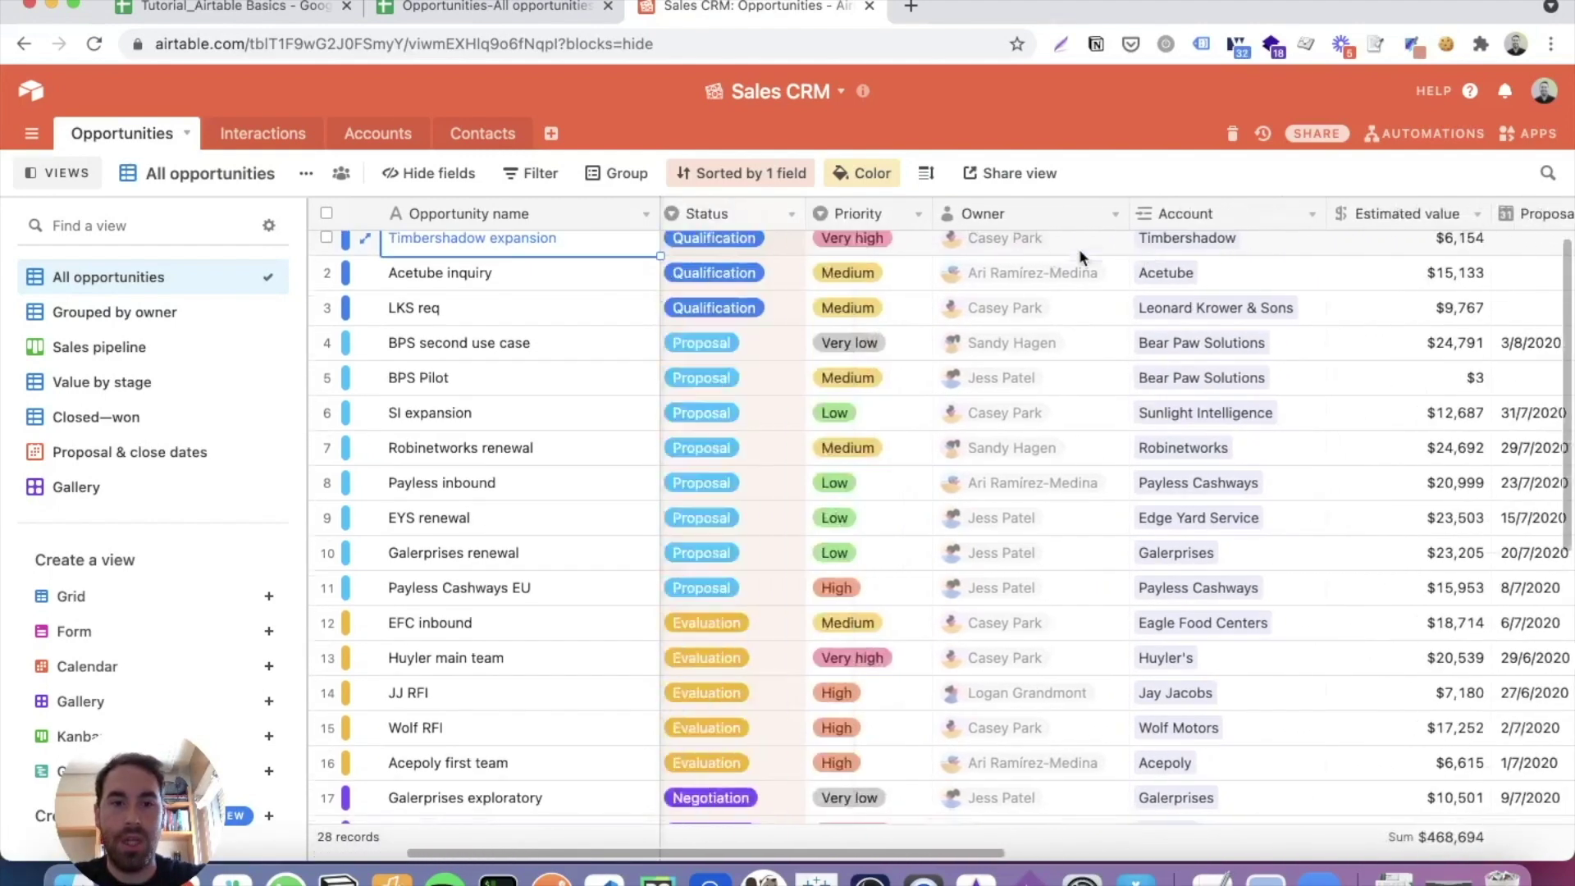
scroll(672, 307, up, 1)
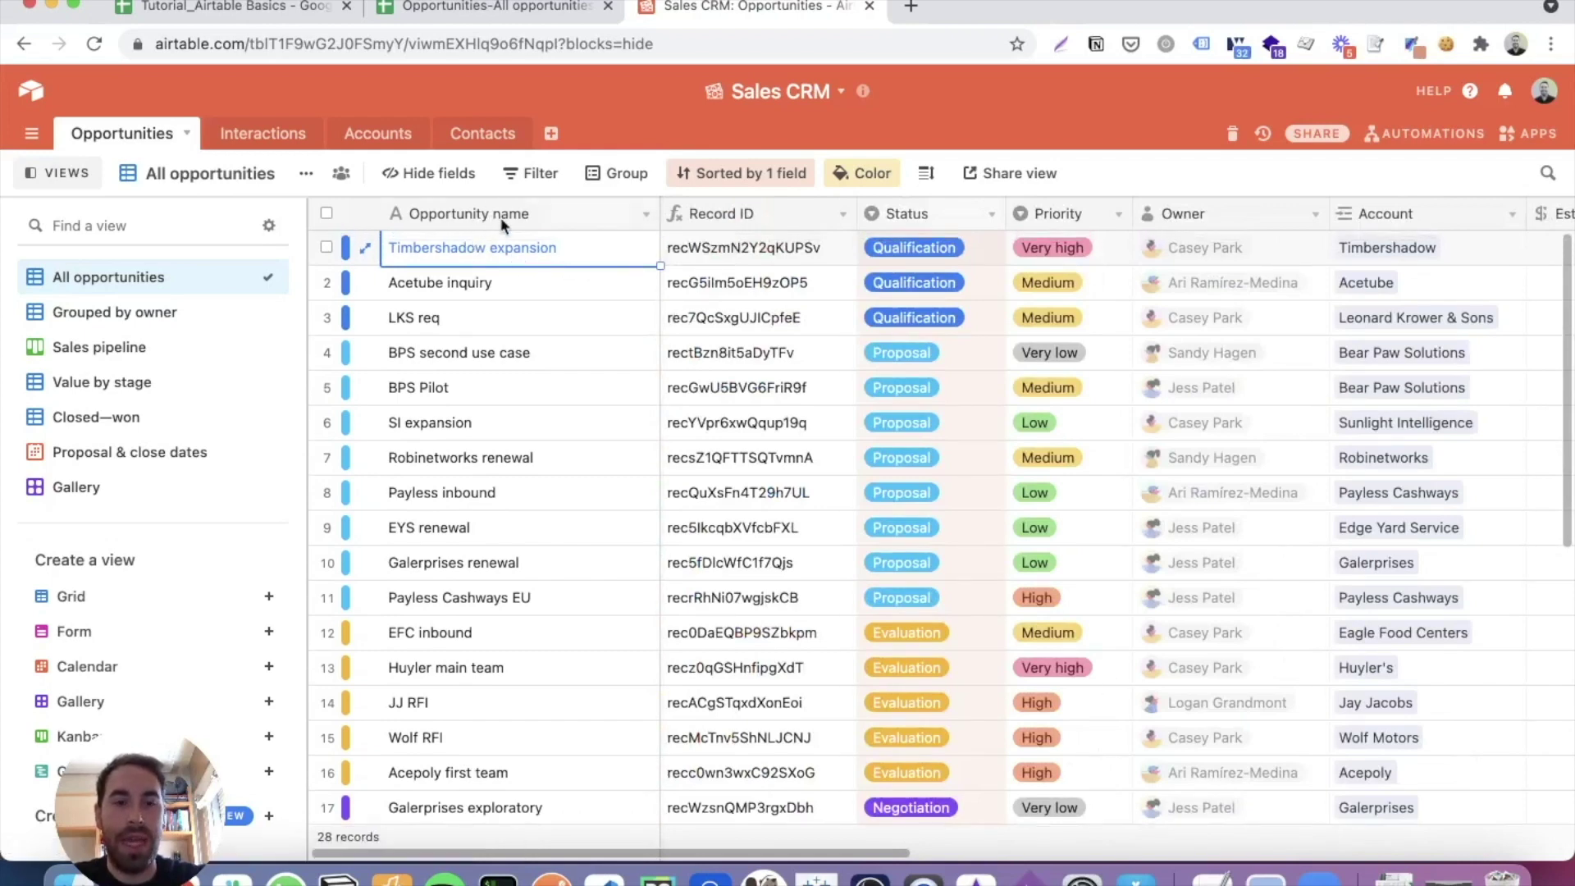
click(526, 254)
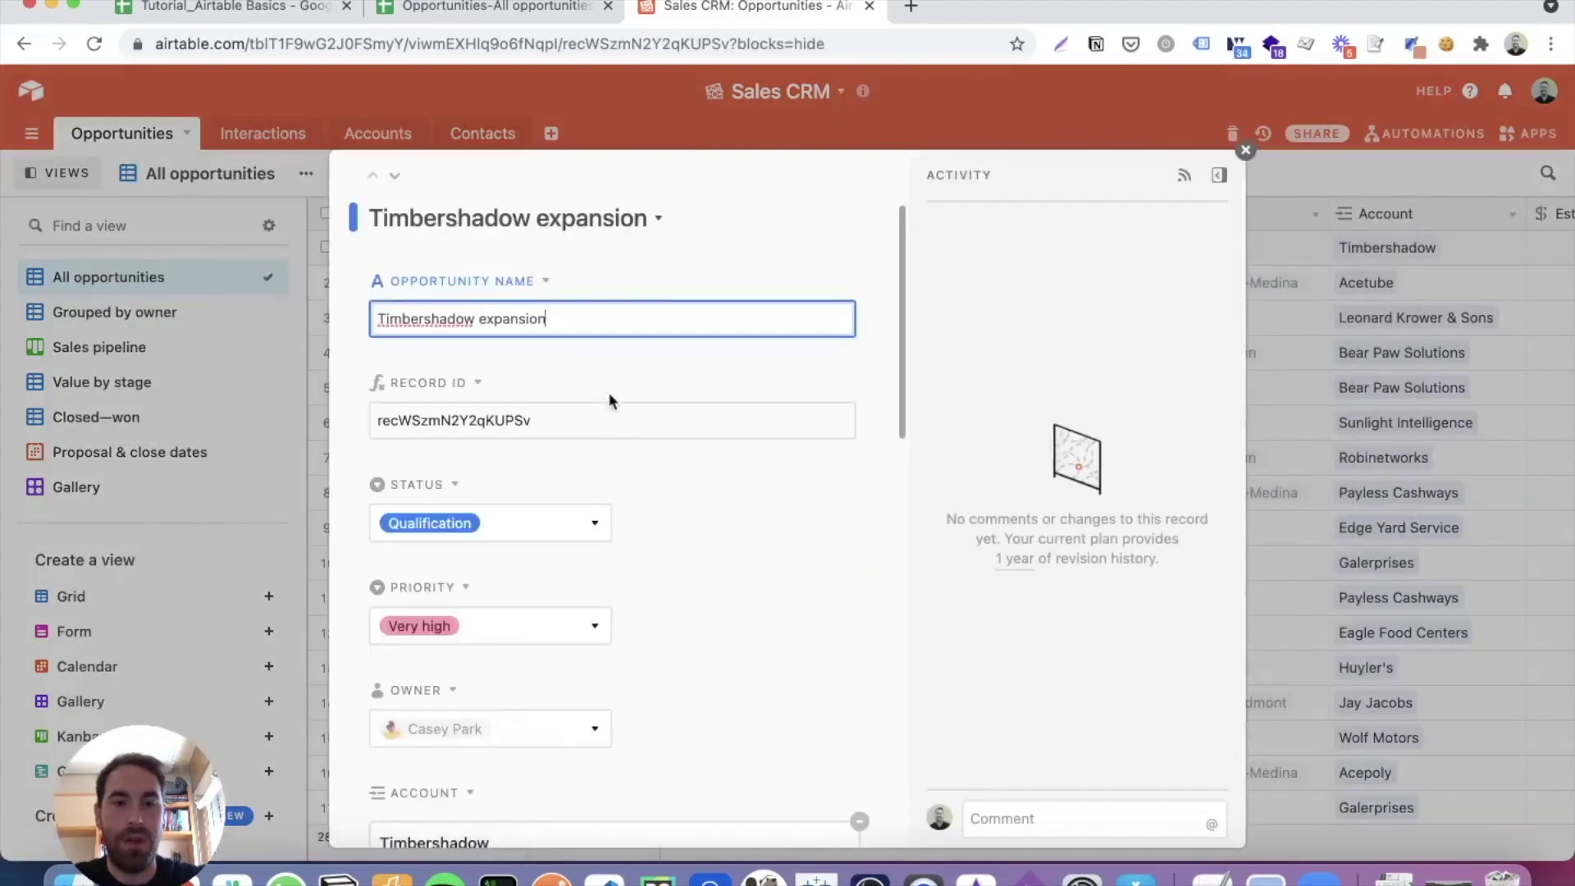
scroll(609, 400, down, 1)
scroll(591, 416, up, 1)
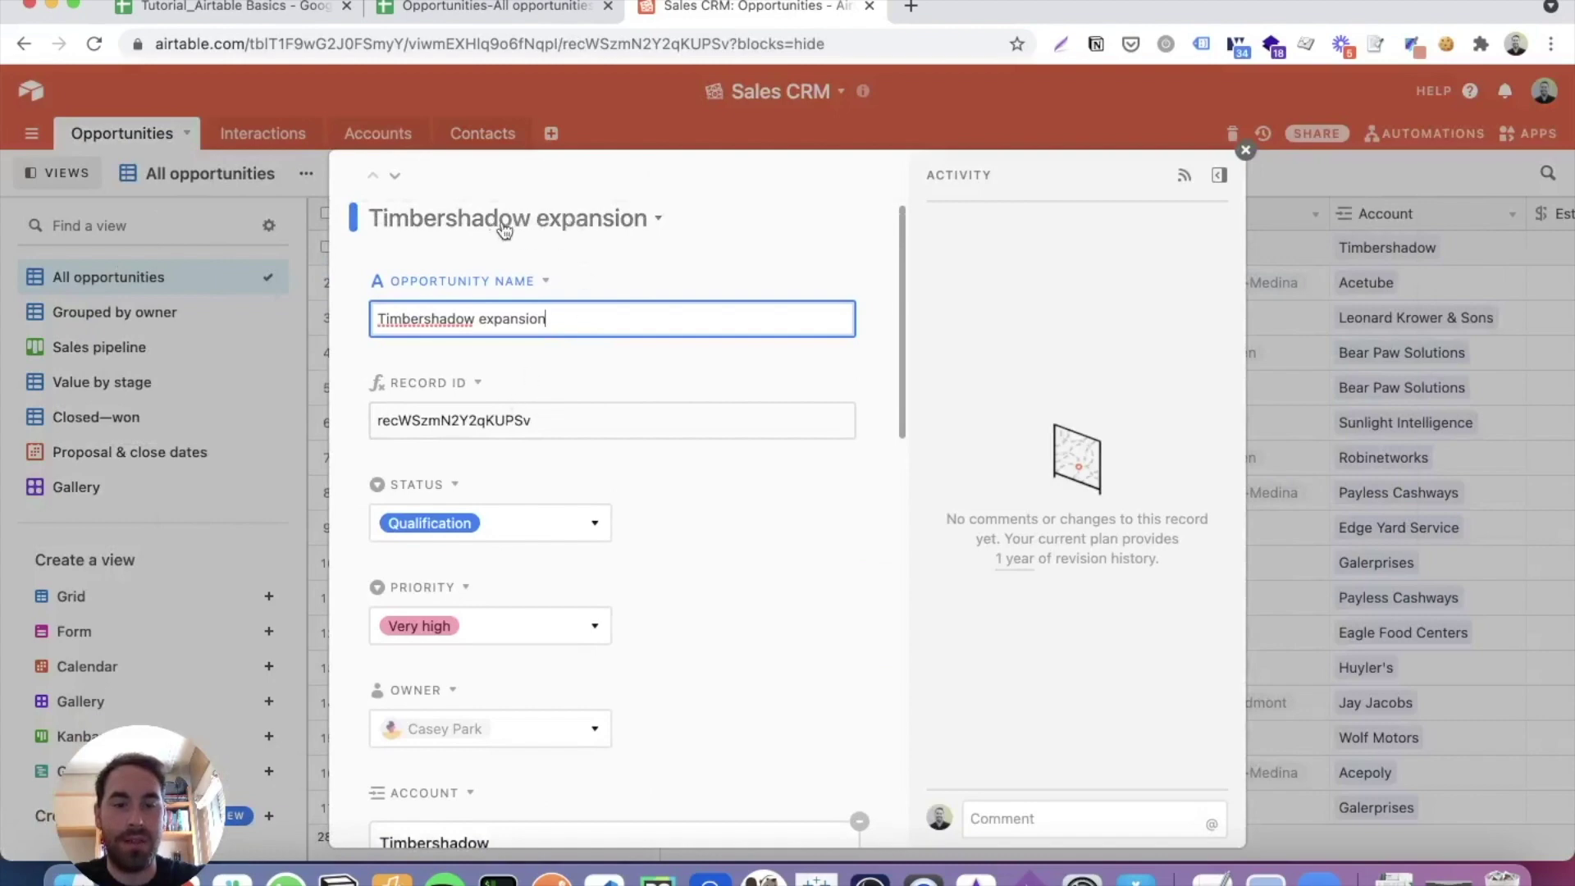
scroll(599, 548, down, 5)
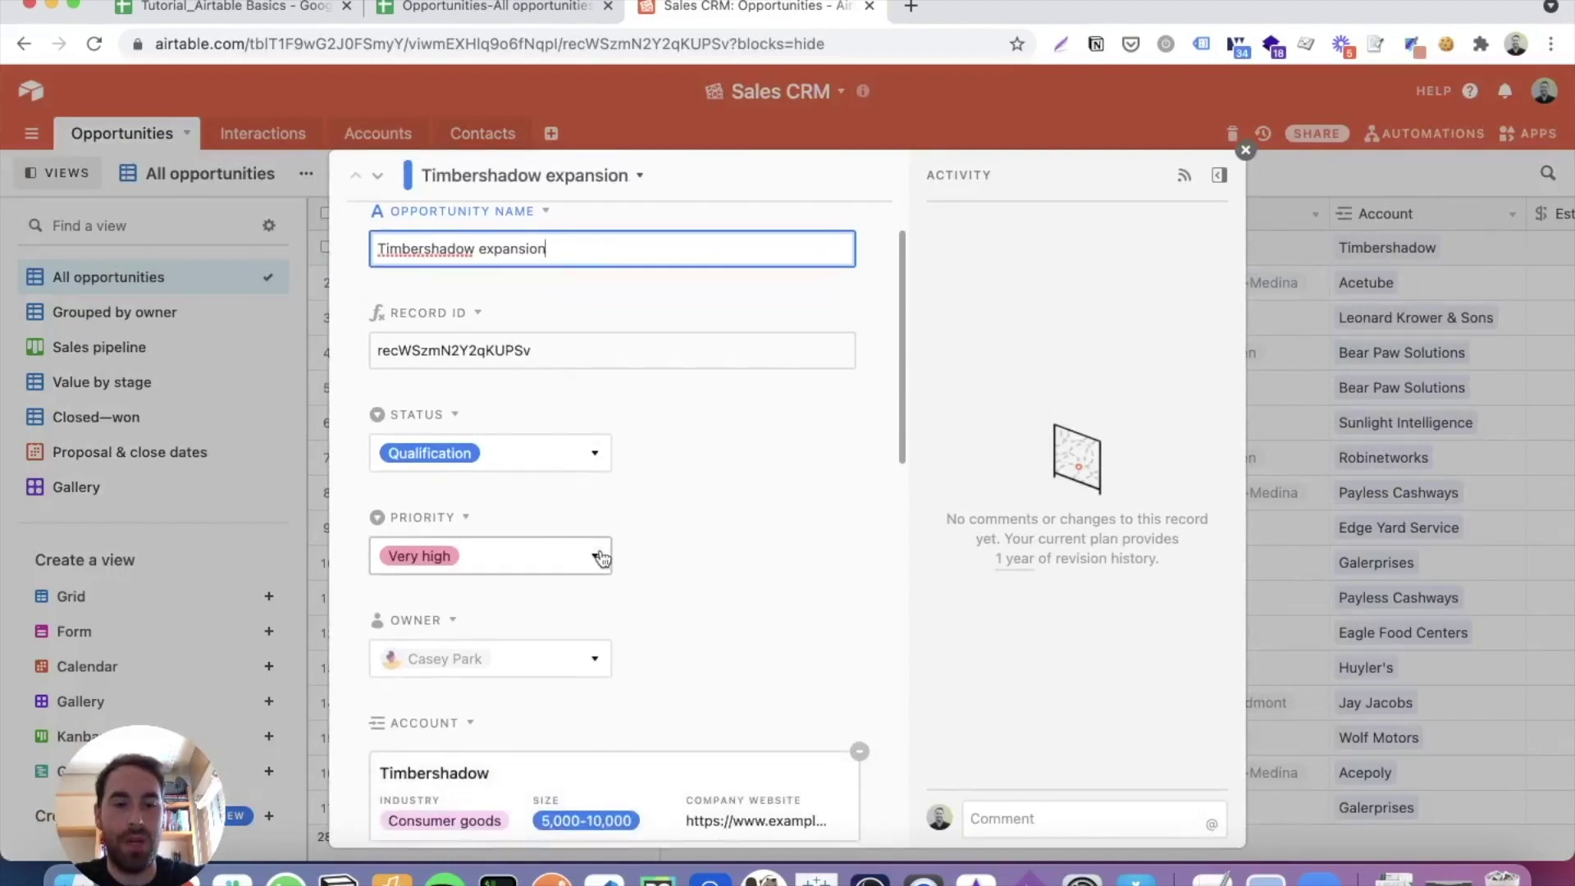
scroll(599, 548, up, 5)
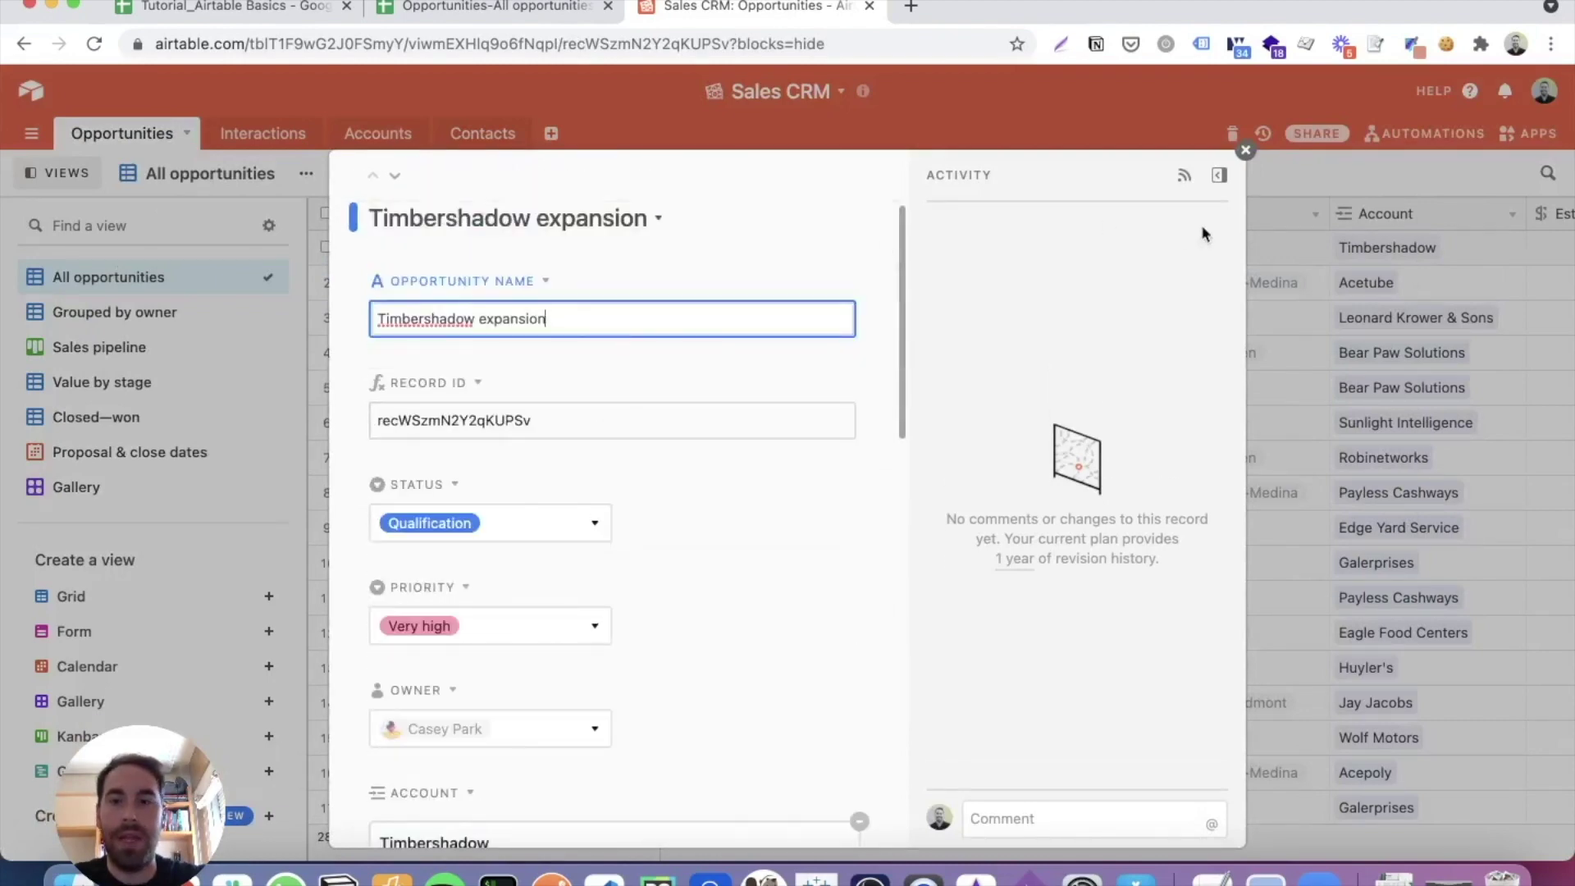
click(1245, 151)
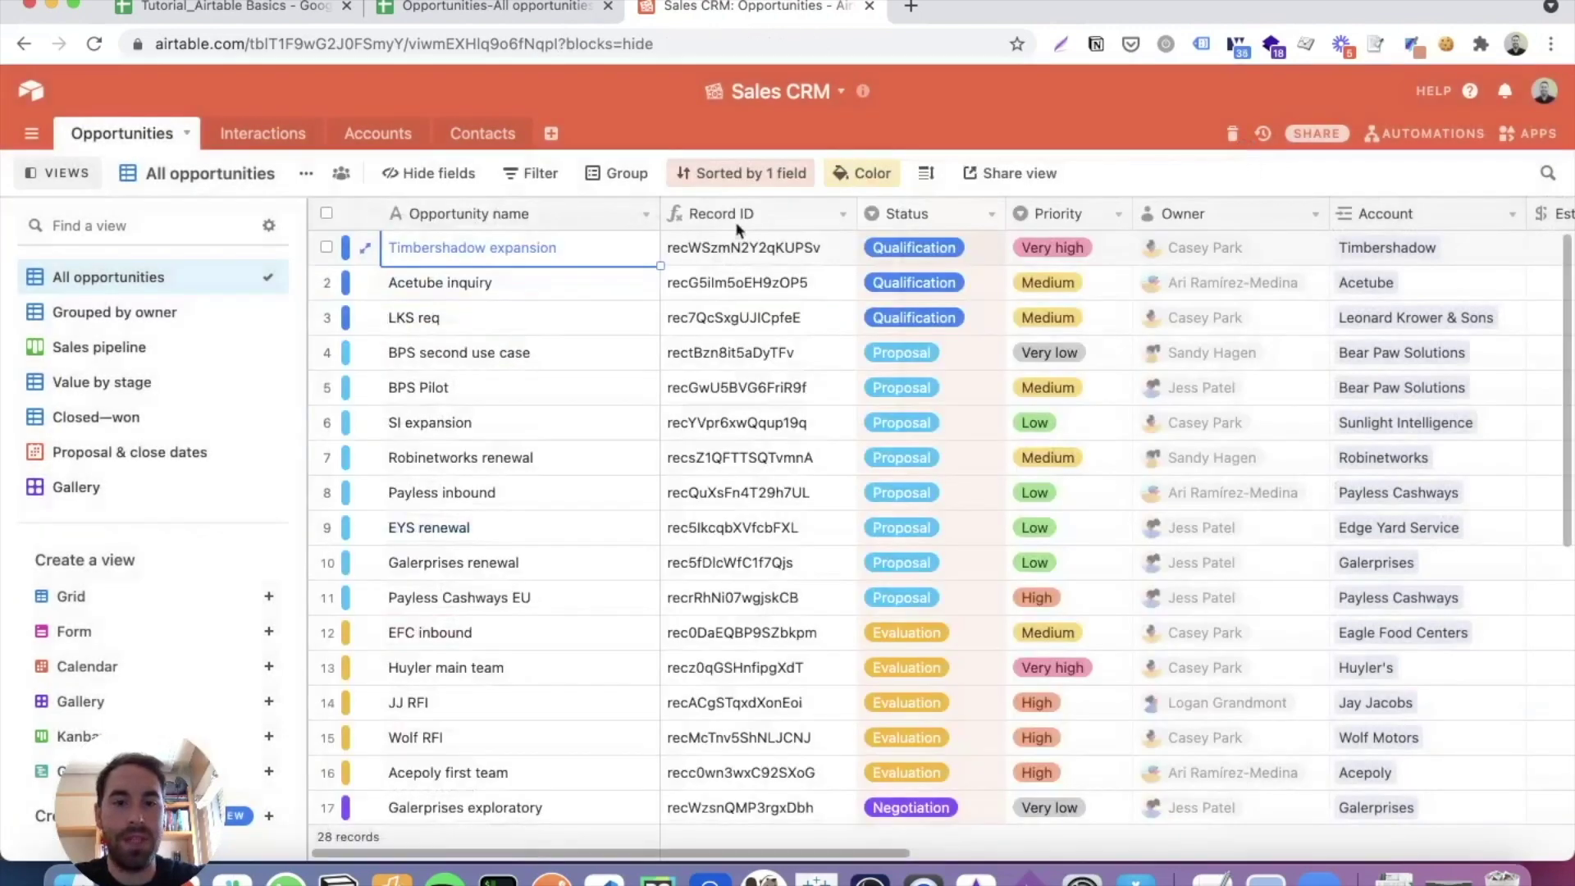
Delete the 12399 option from the Status field's choices and confirm saving.
click(993, 216)
click(968, 249)
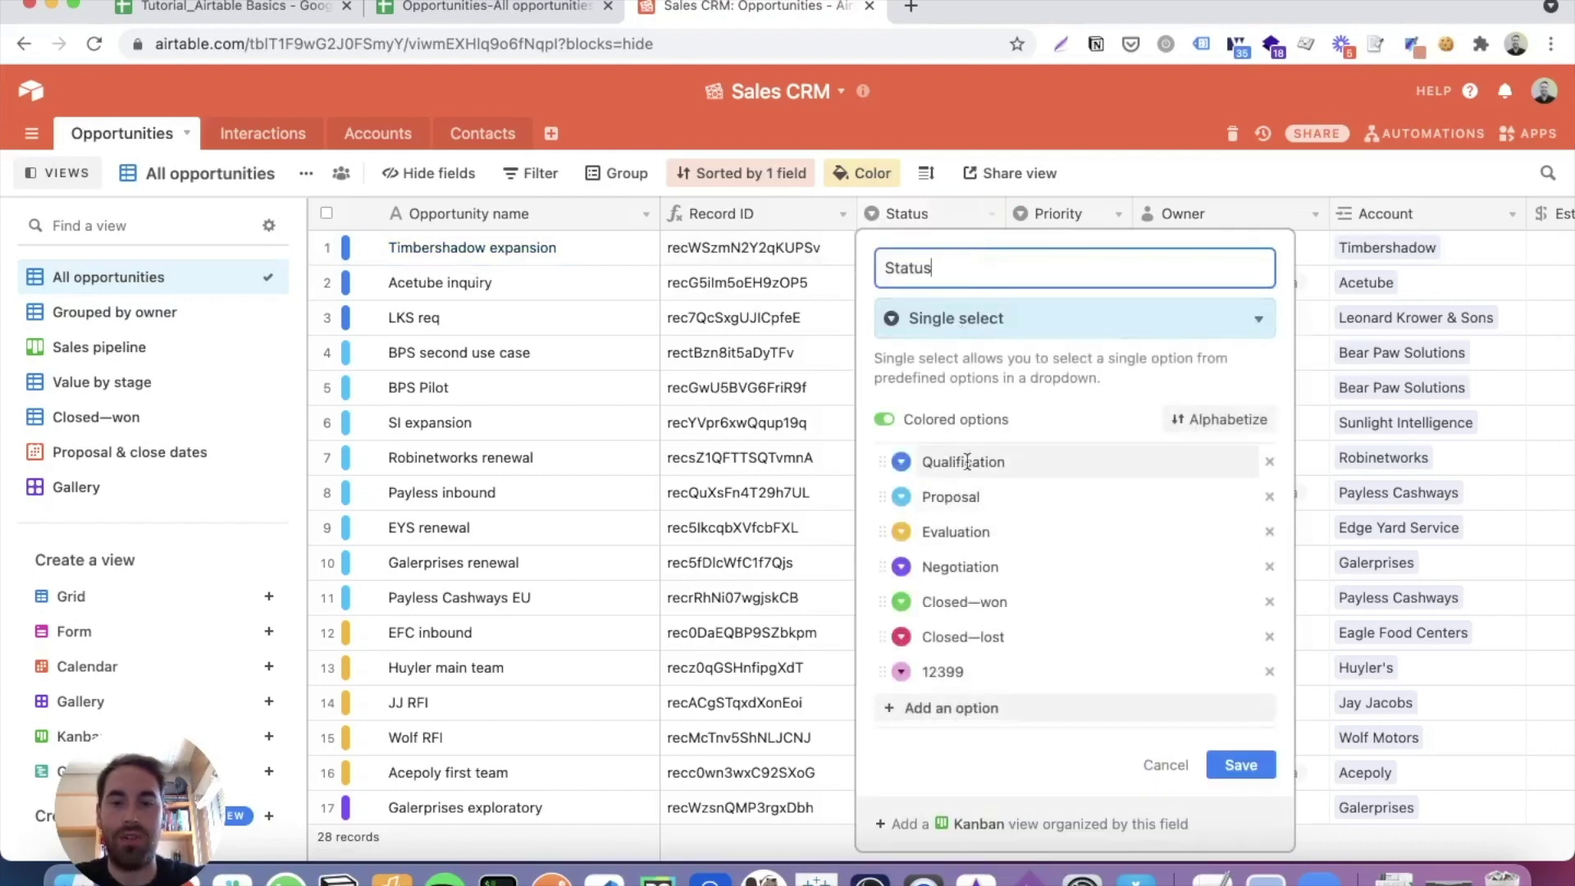
click(1269, 671)
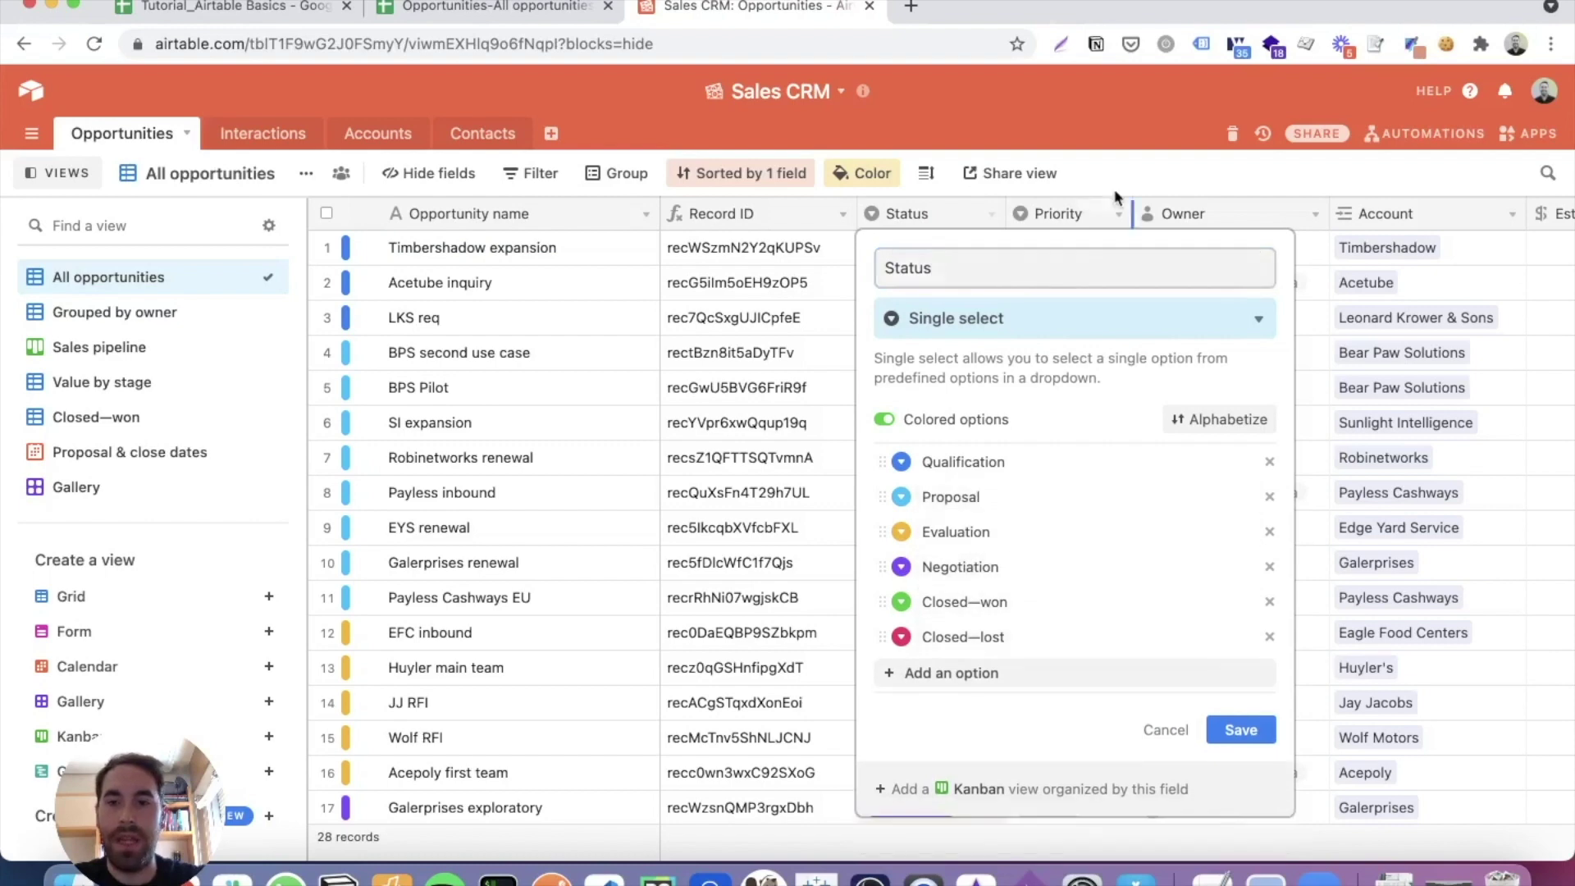
click(1096, 165)
click(949, 511)
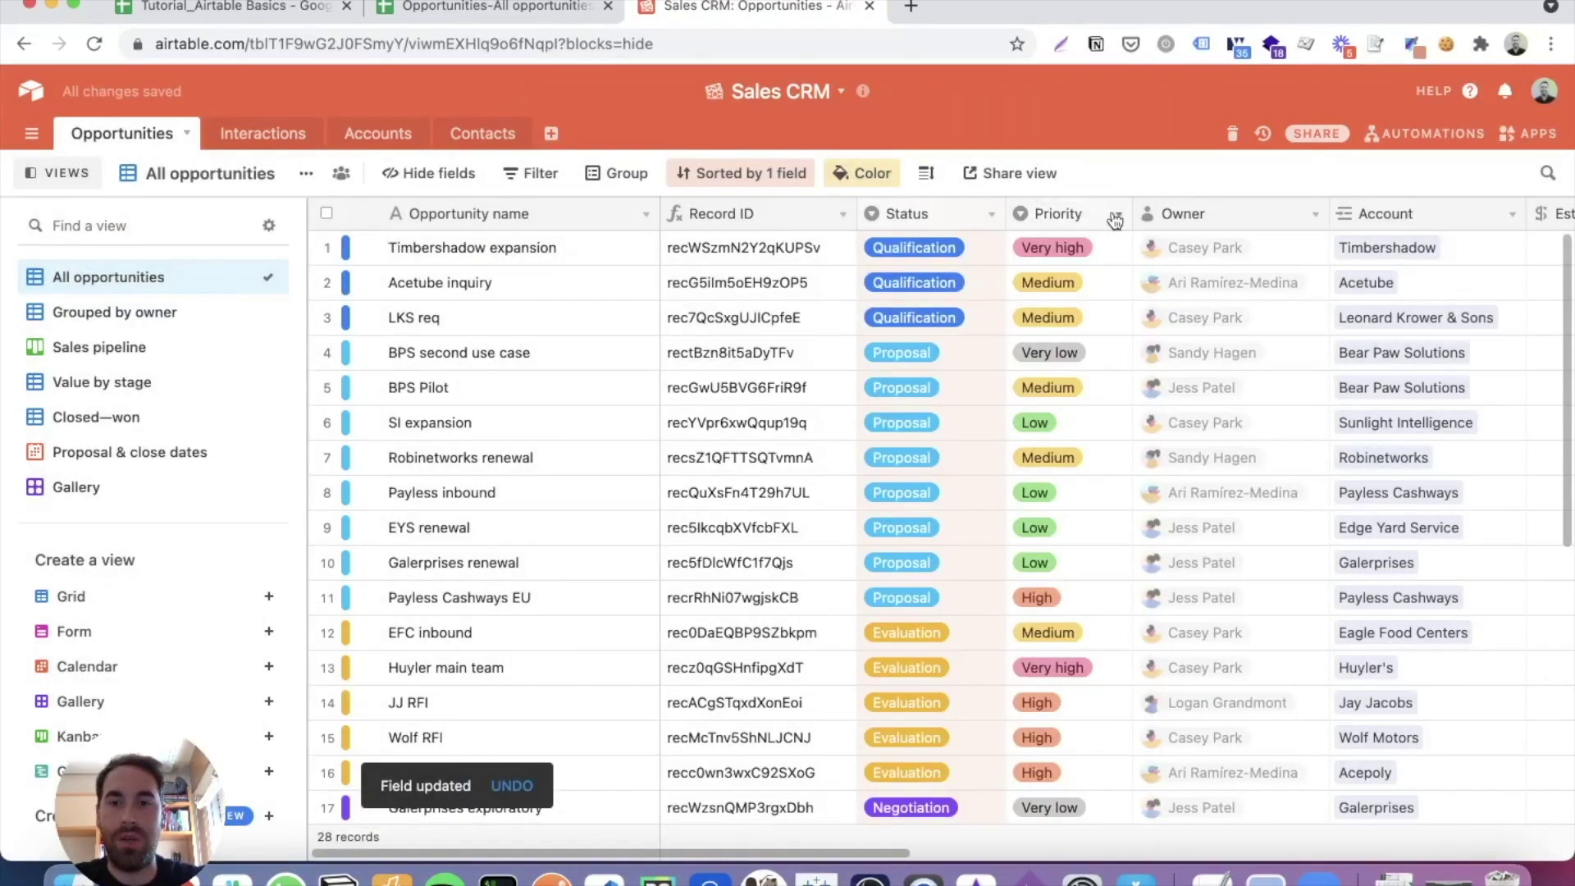
Open the Priority field's settings and cancel without changes.
click(1122, 218)
click(1128, 246)
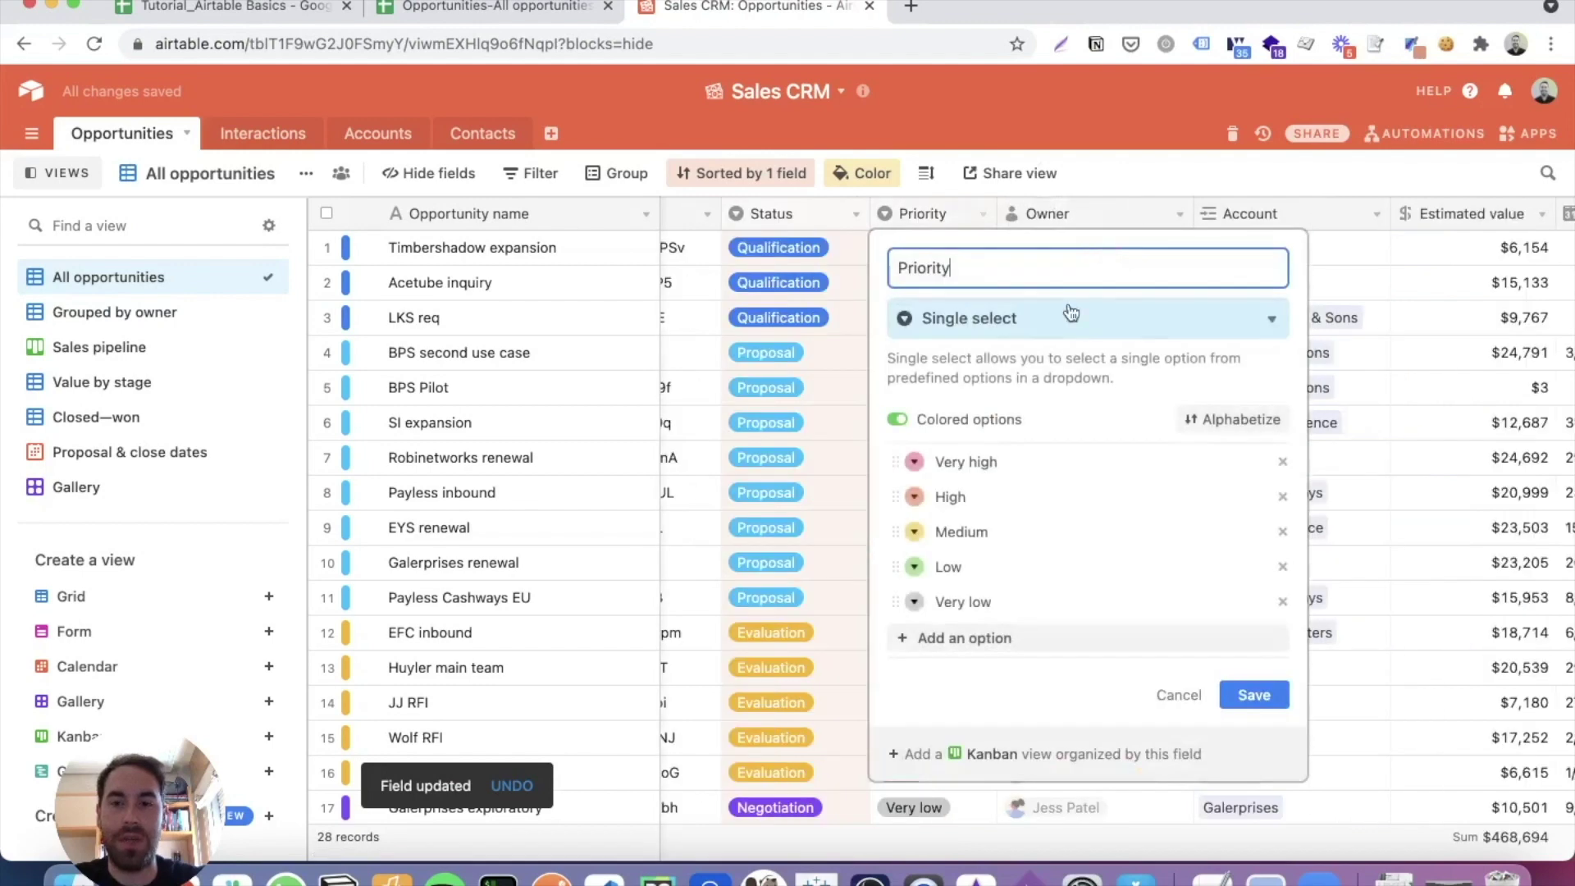
click(1183, 695)
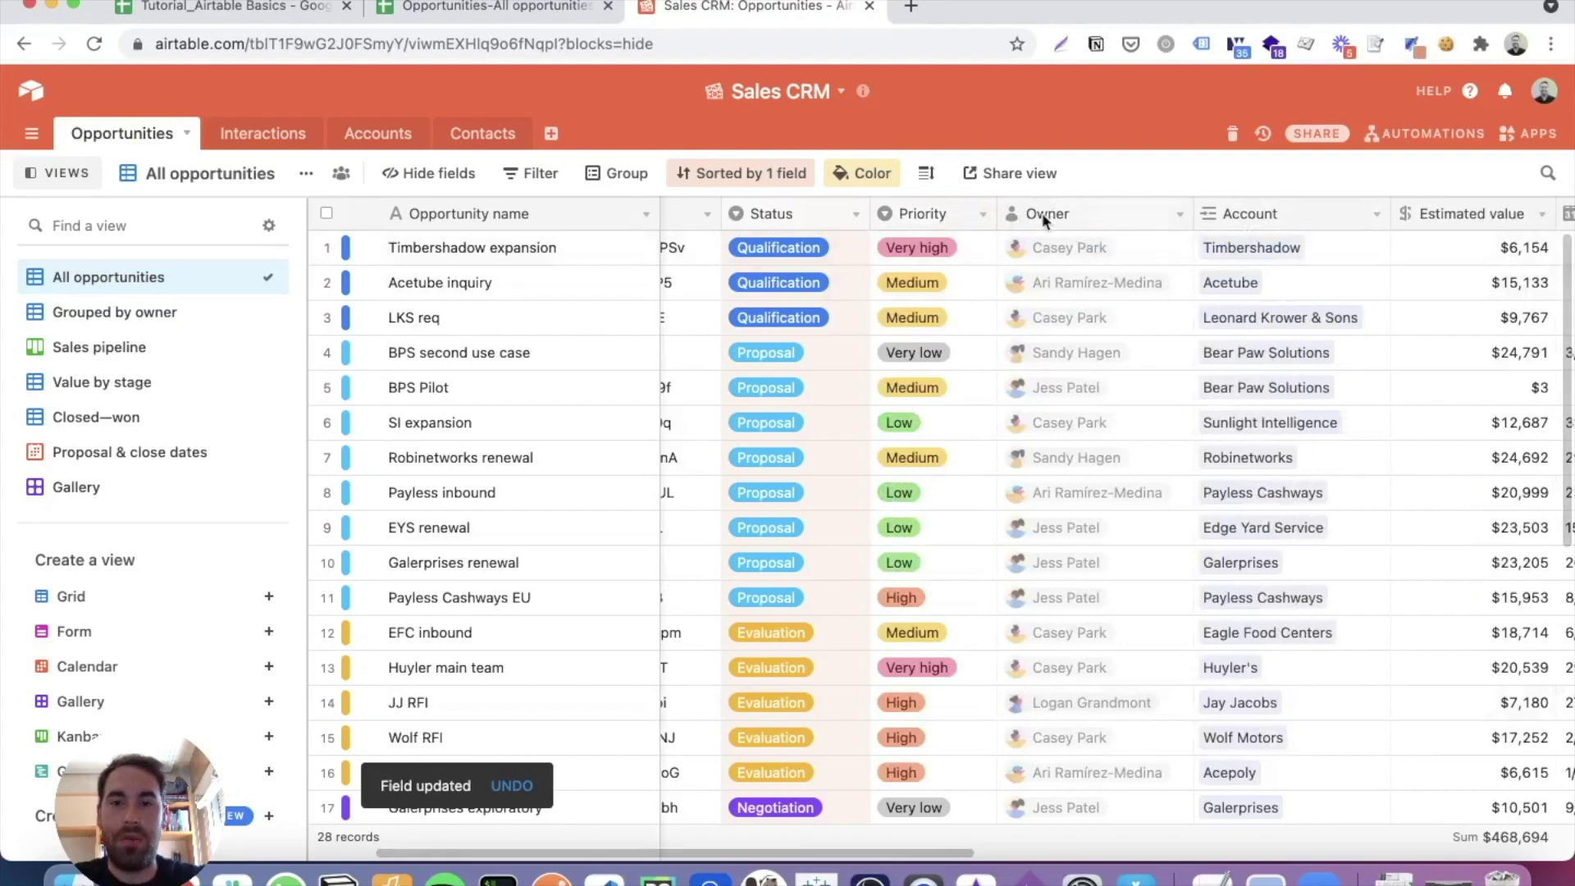
Look over the Owner field and view options, then switch to the exported opportunities spreadsheet.
click(1179, 217)
scroll(1058, 365, right, 3)
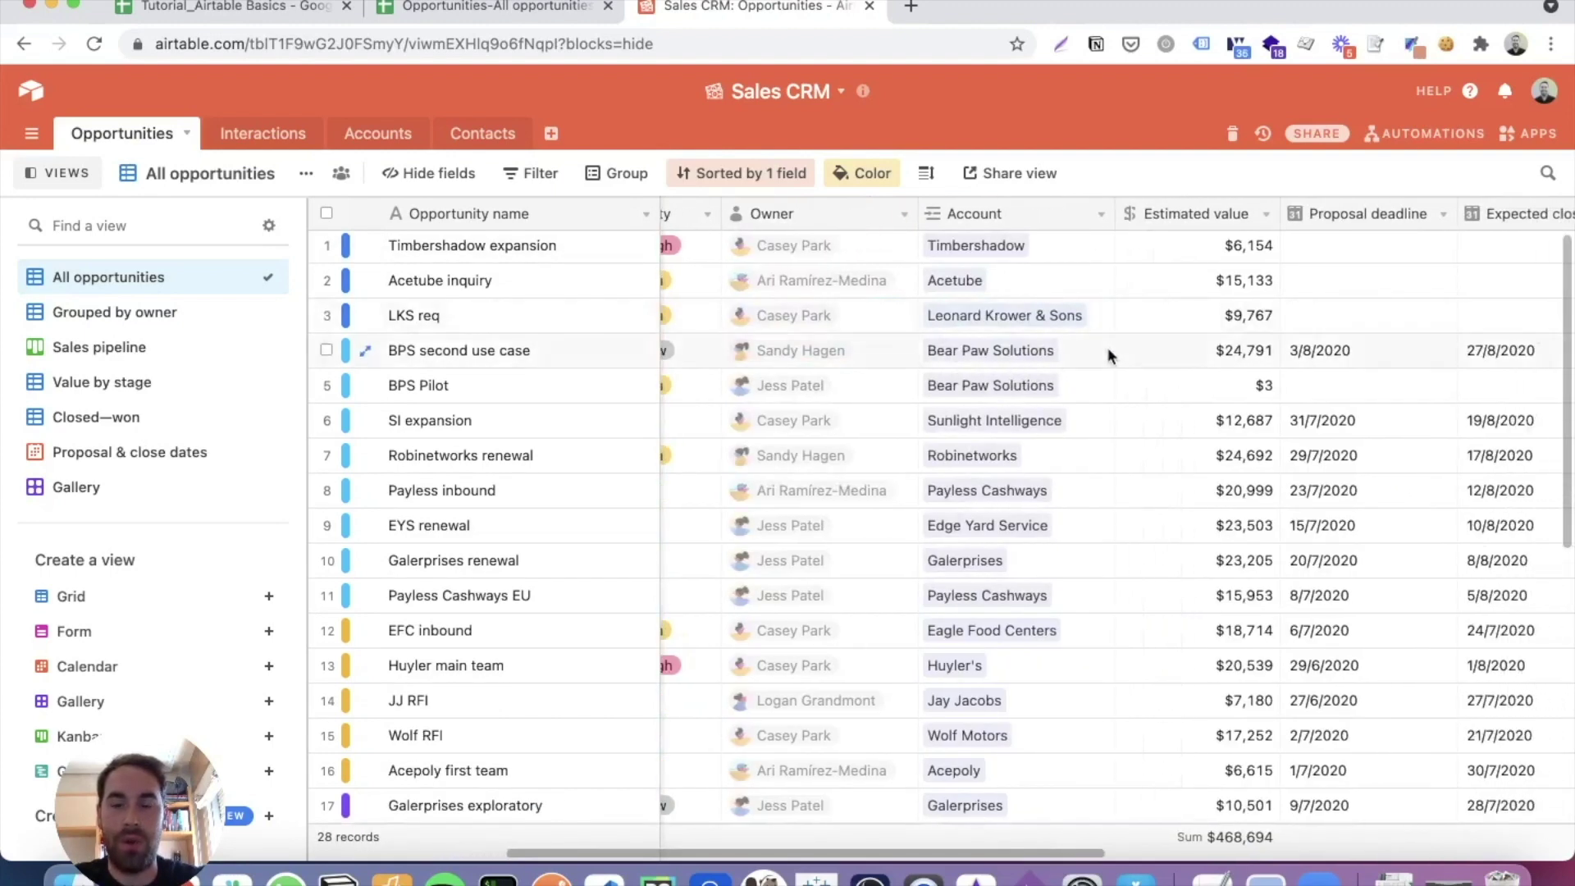
scroll(1107, 355, left, 4)
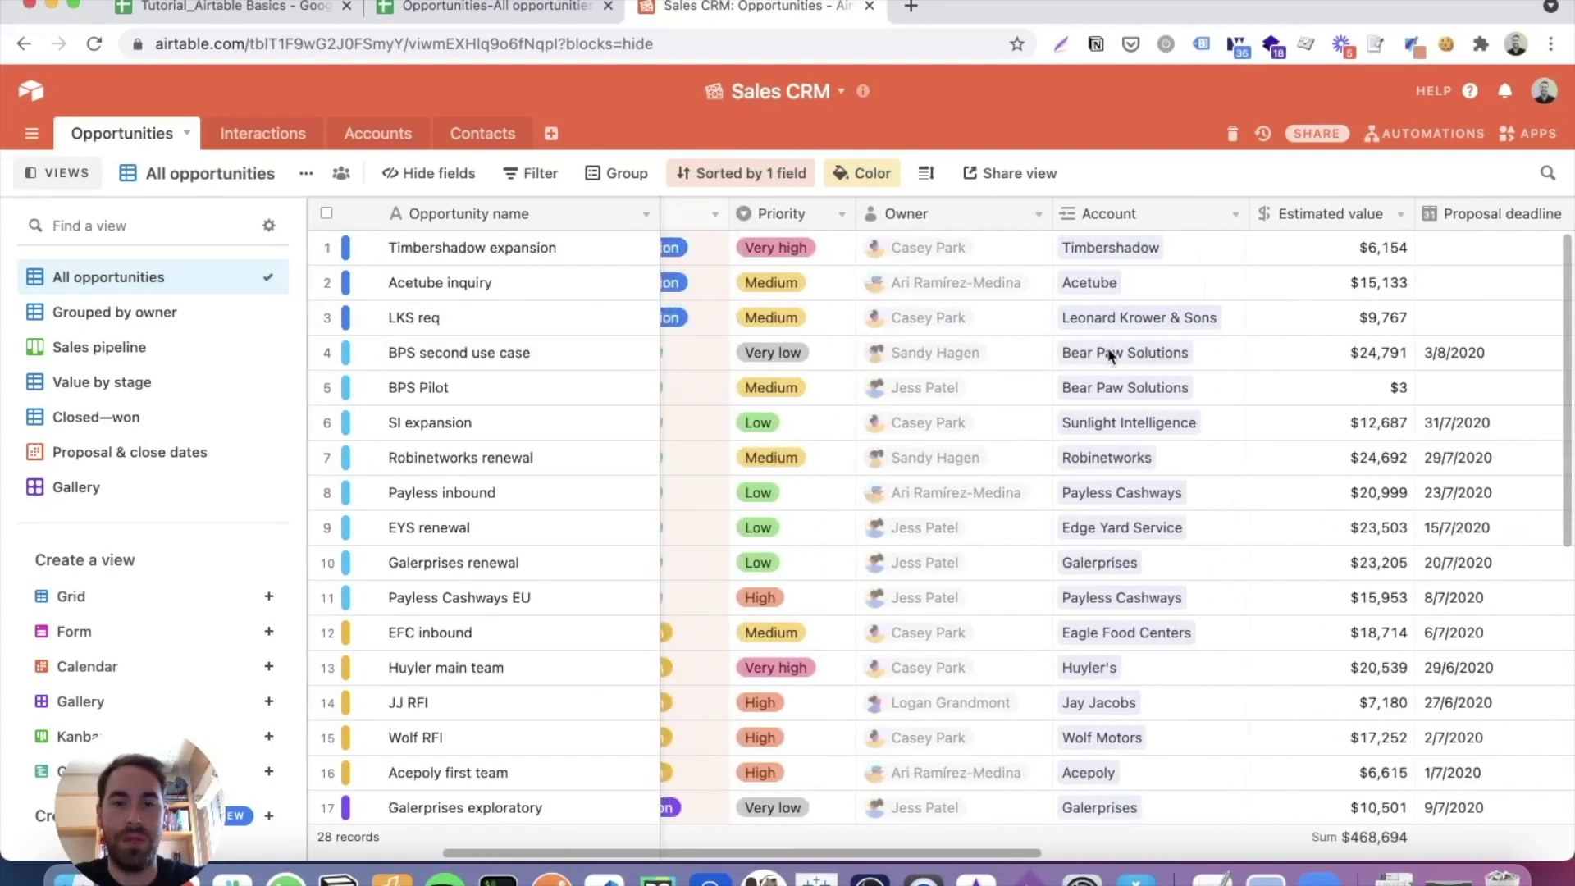
scroll(1108, 354, left, 4)
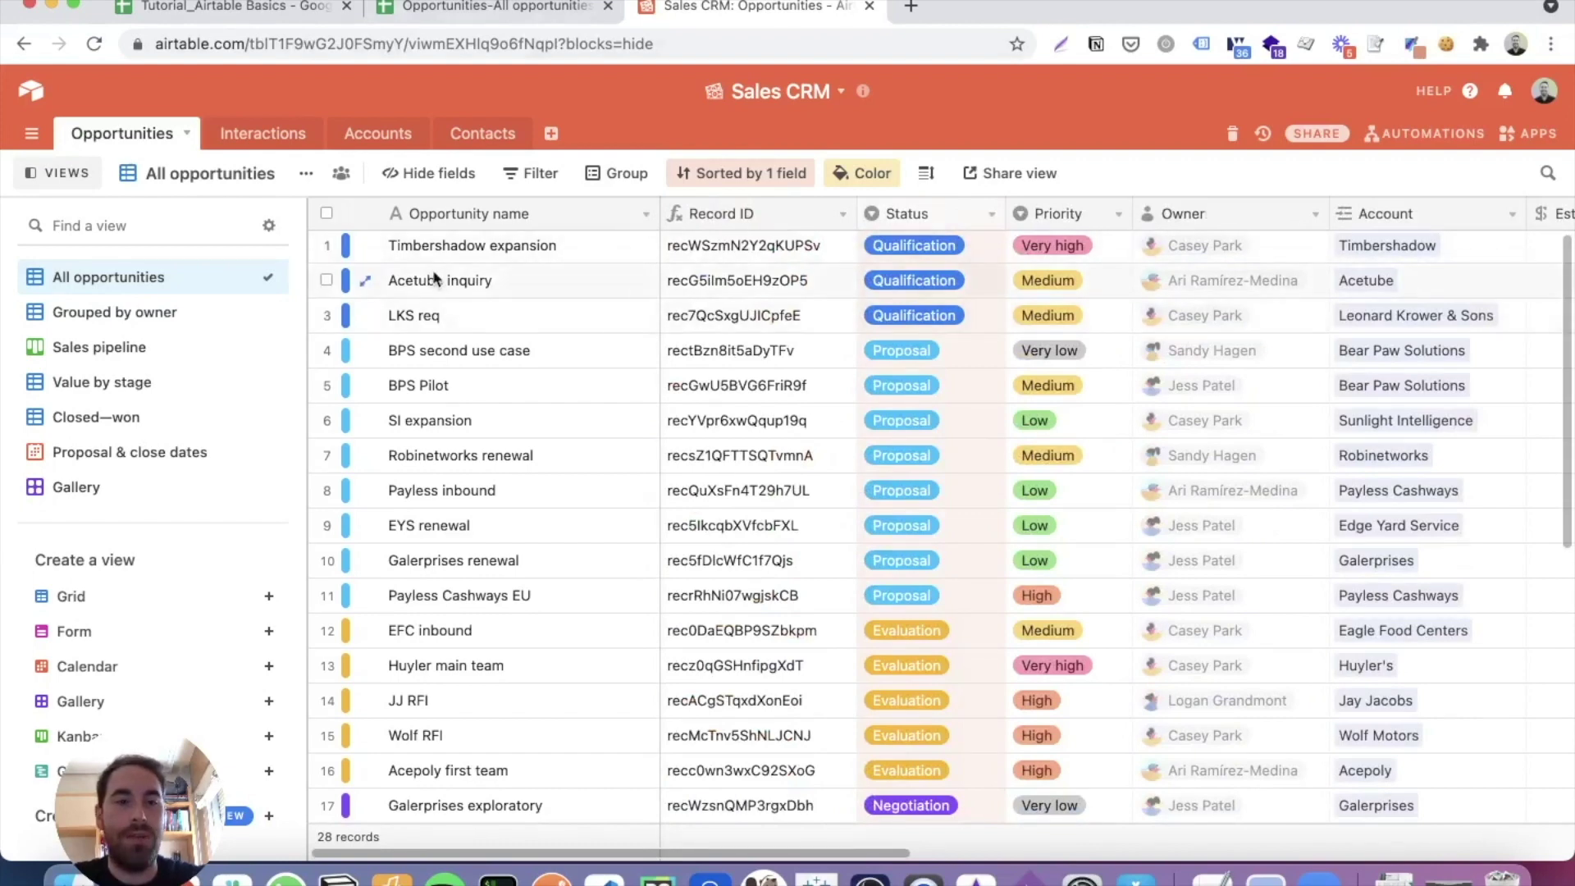
scroll(492, 328, up, 1)
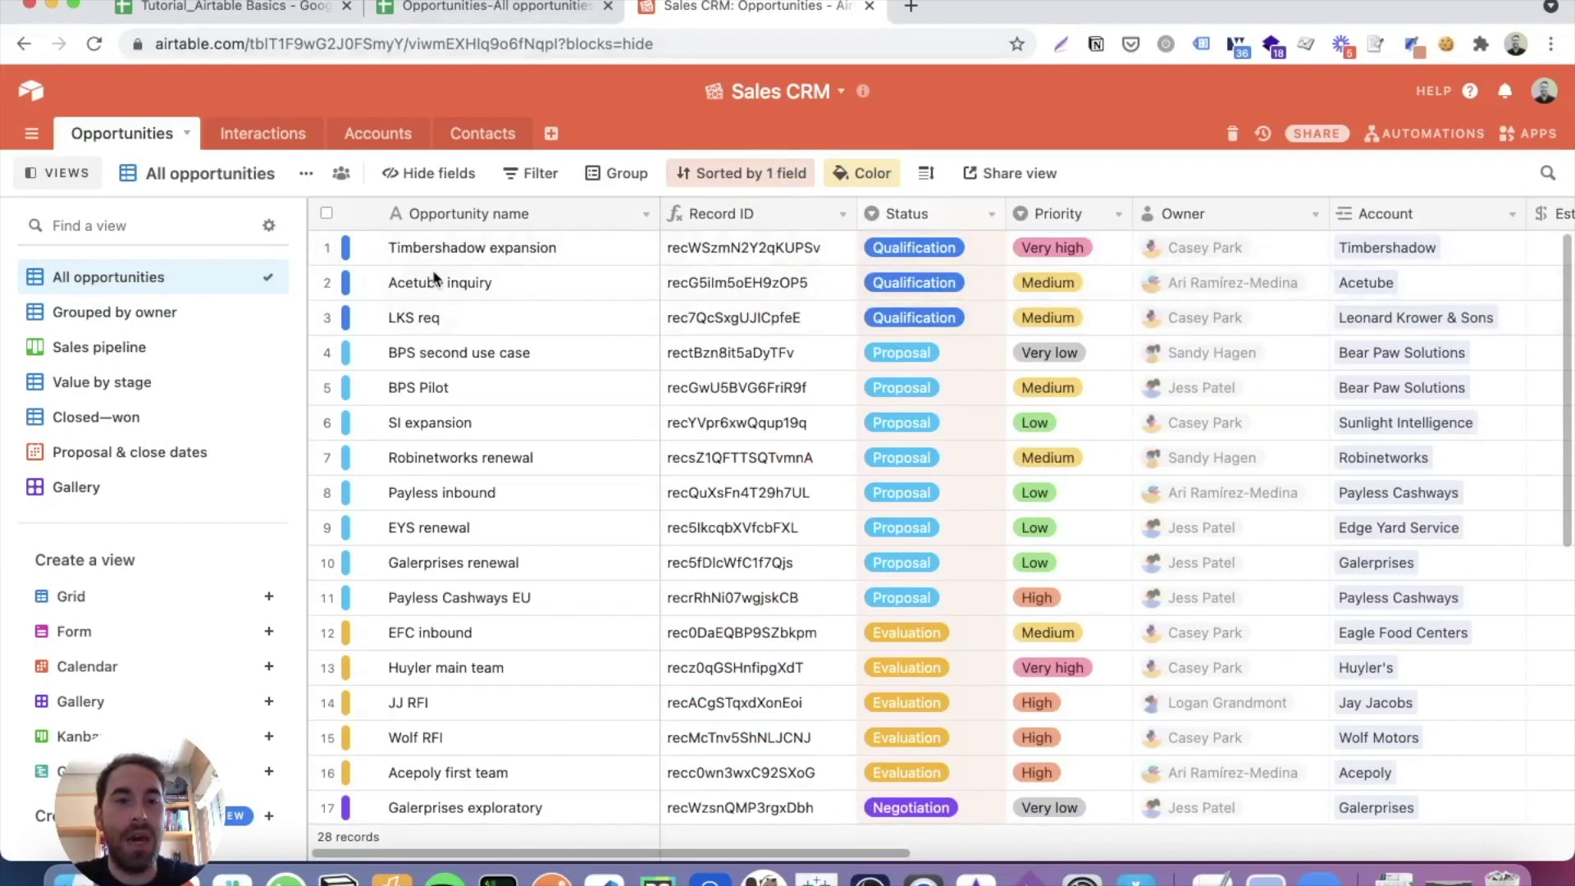
click(308, 176)
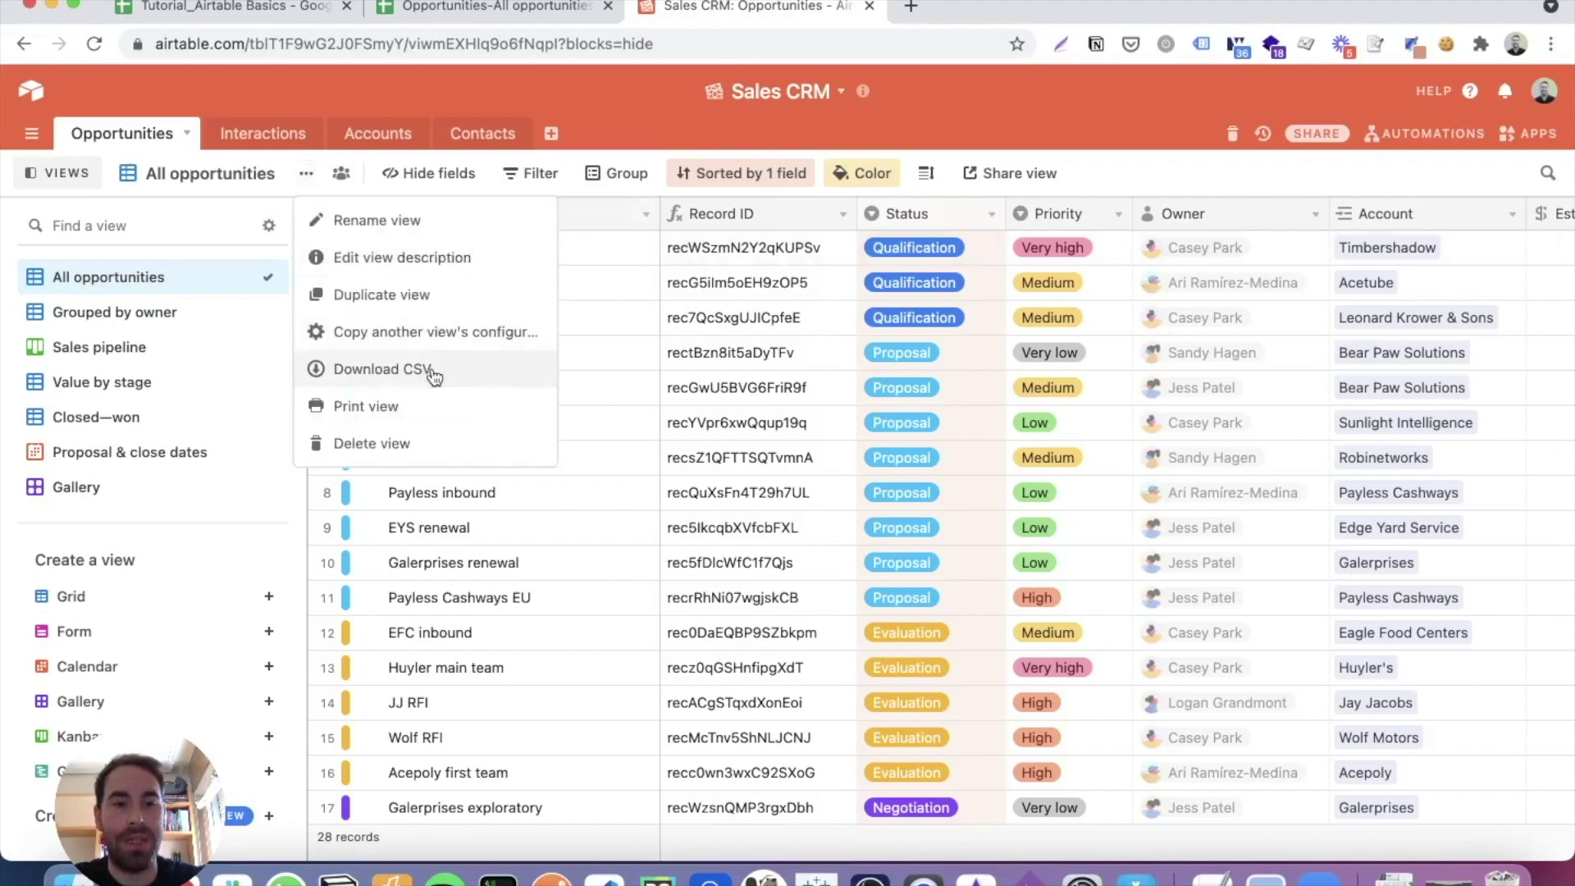
click(586, 330)
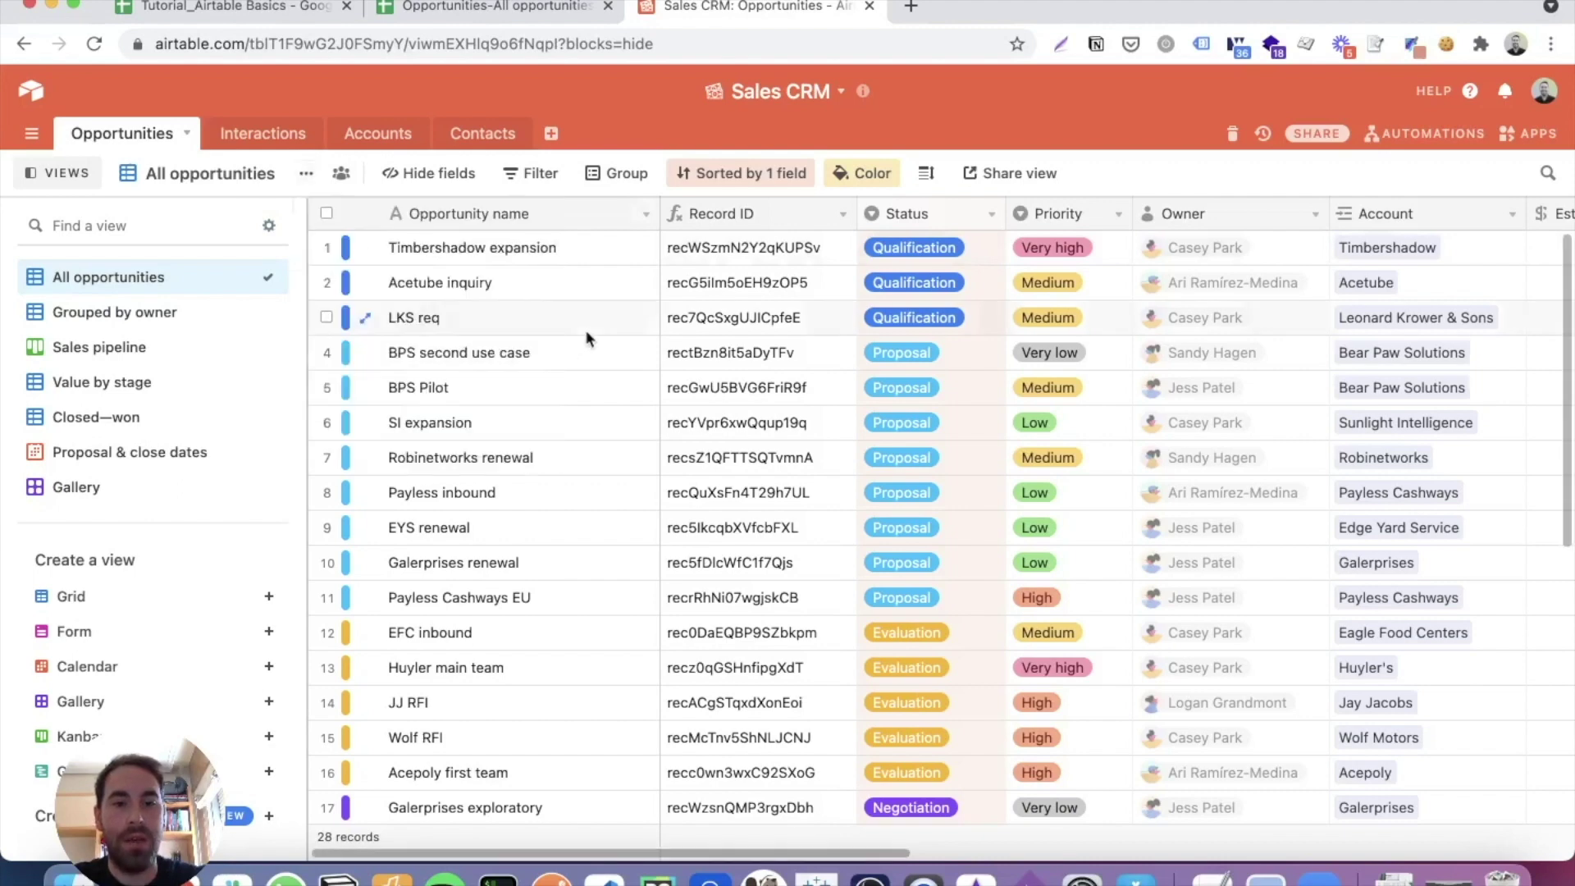
click(523, 9)
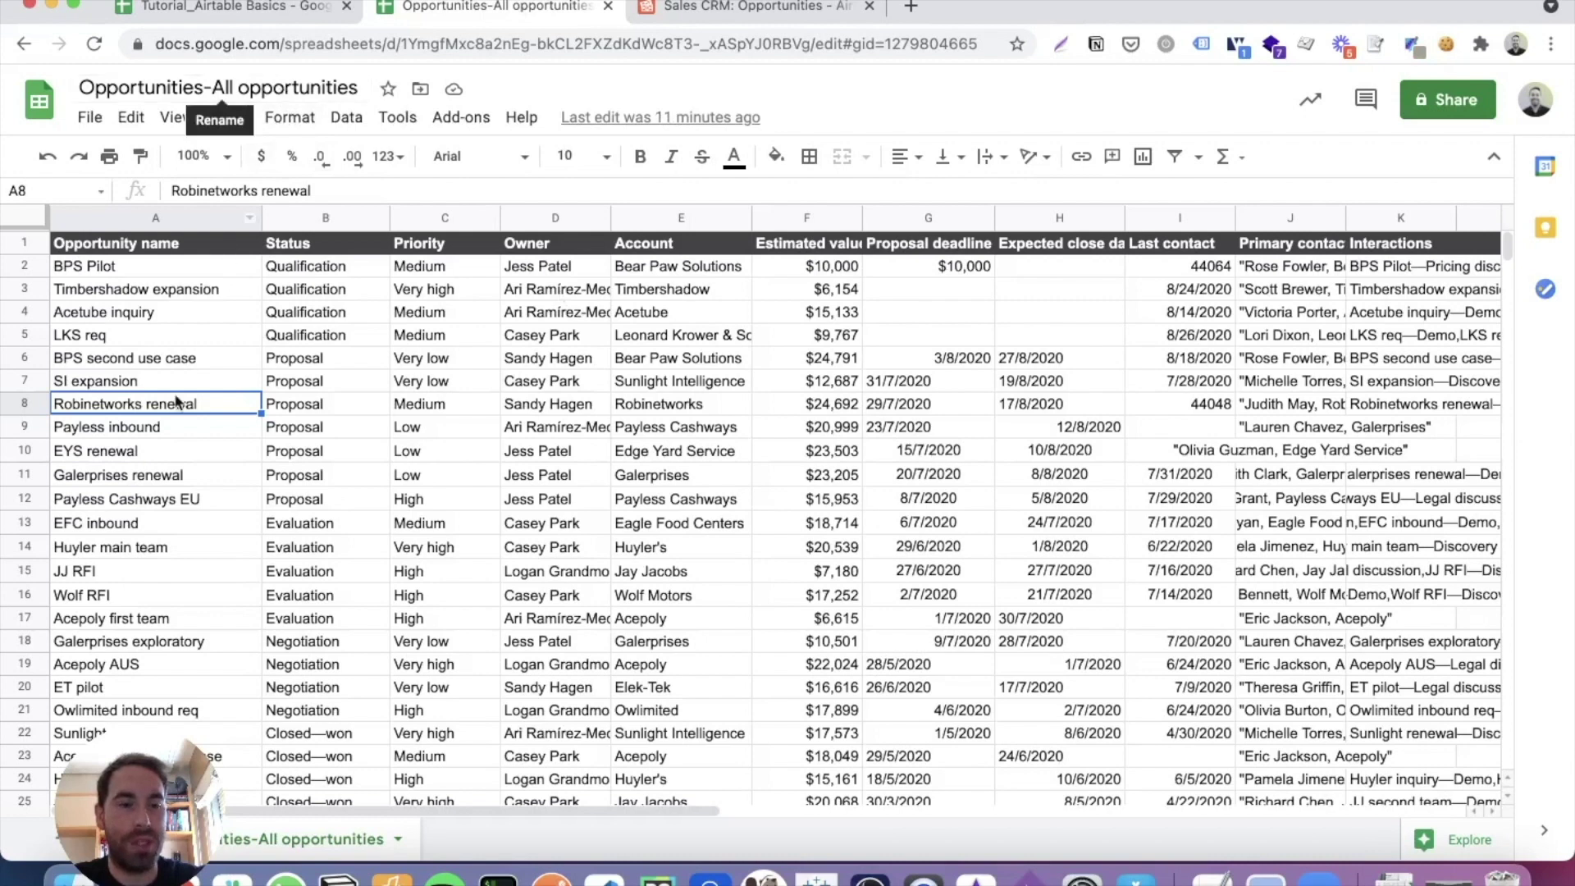
Browse the opportunity name and status cells, briefly switching to the Sales CRM base.
click(156, 313)
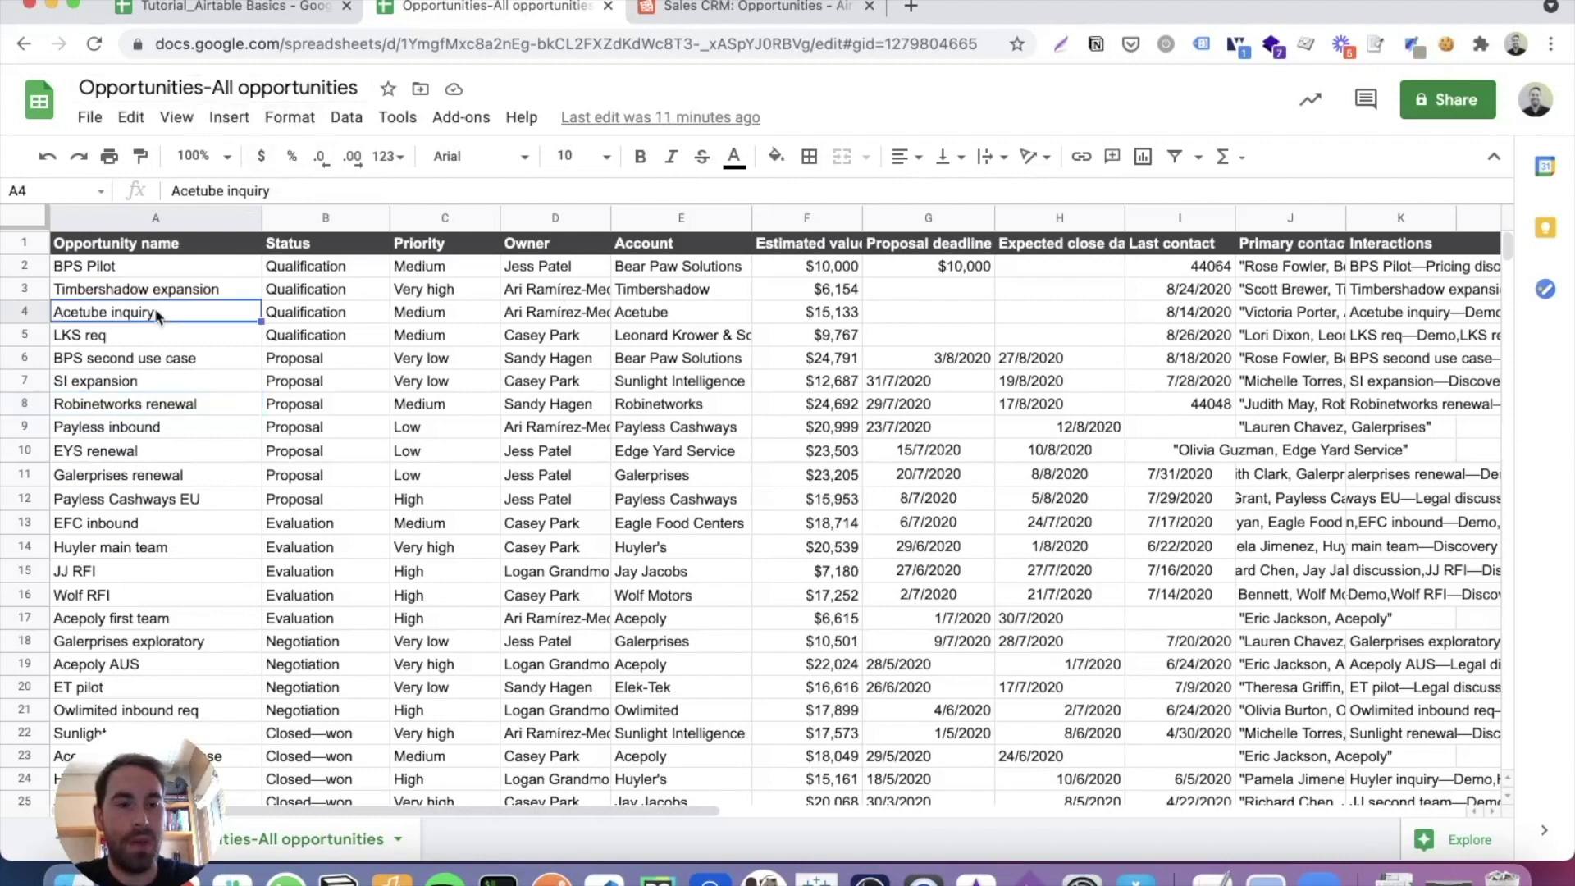
click(121, 268)
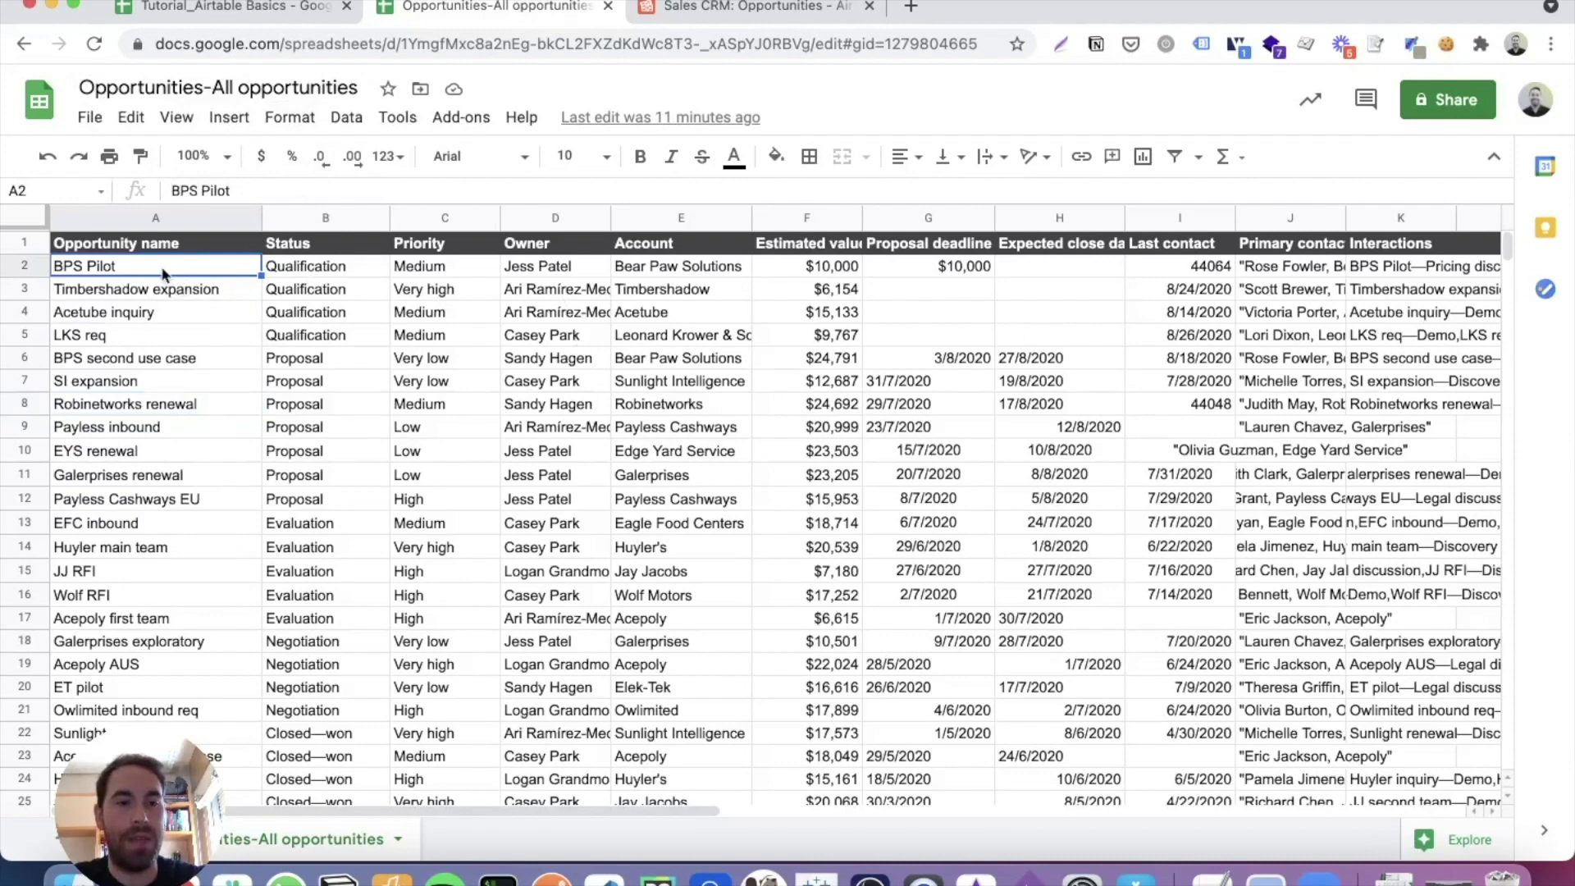
click(722, 8)
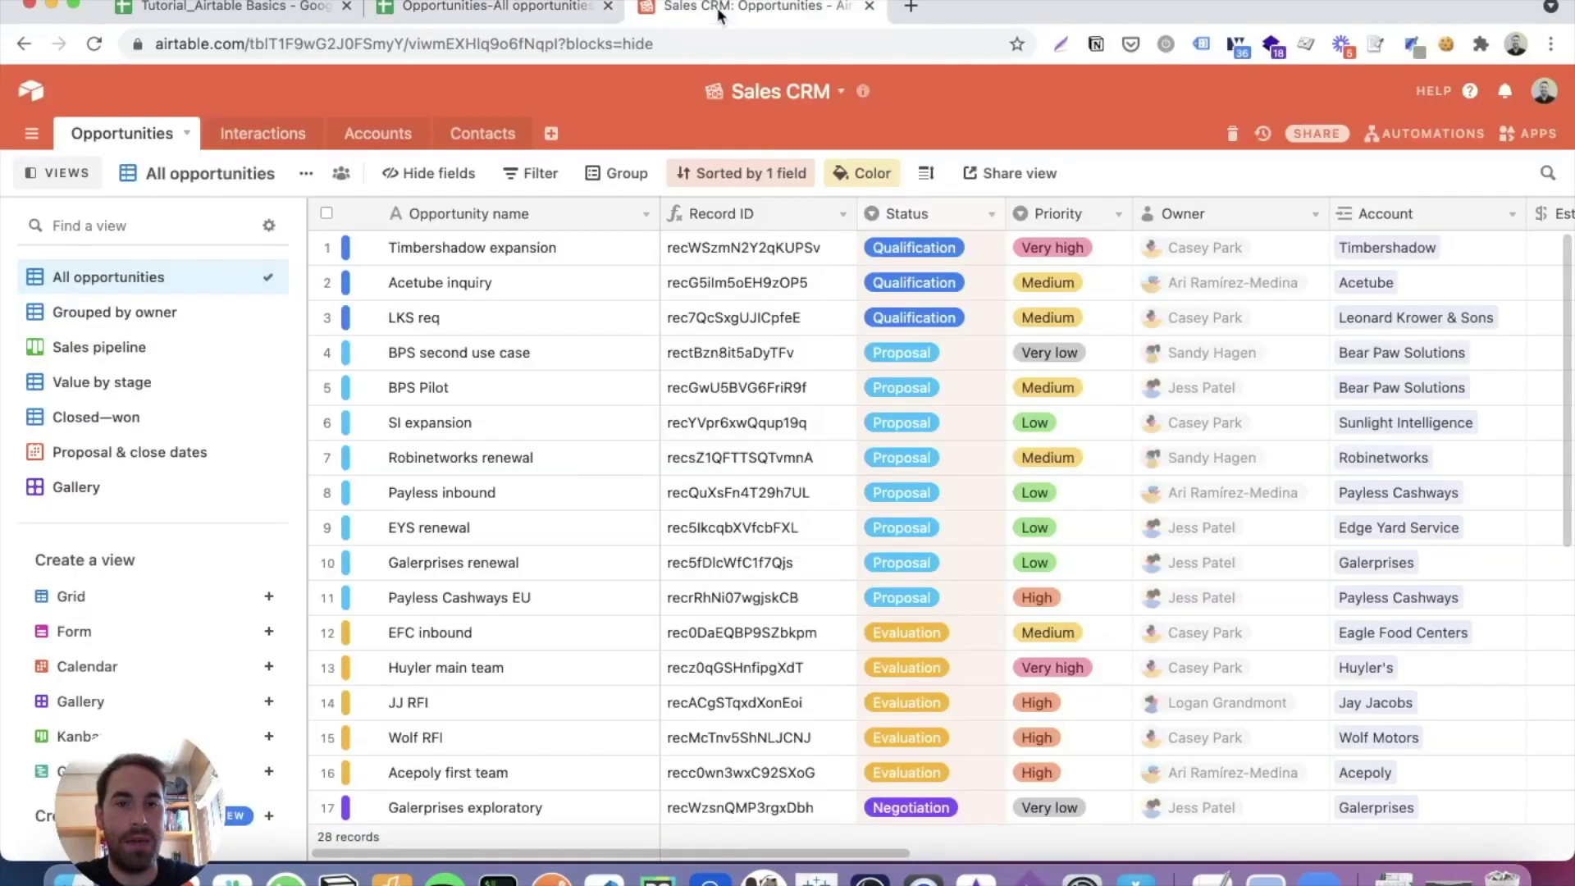
click(502, 10)
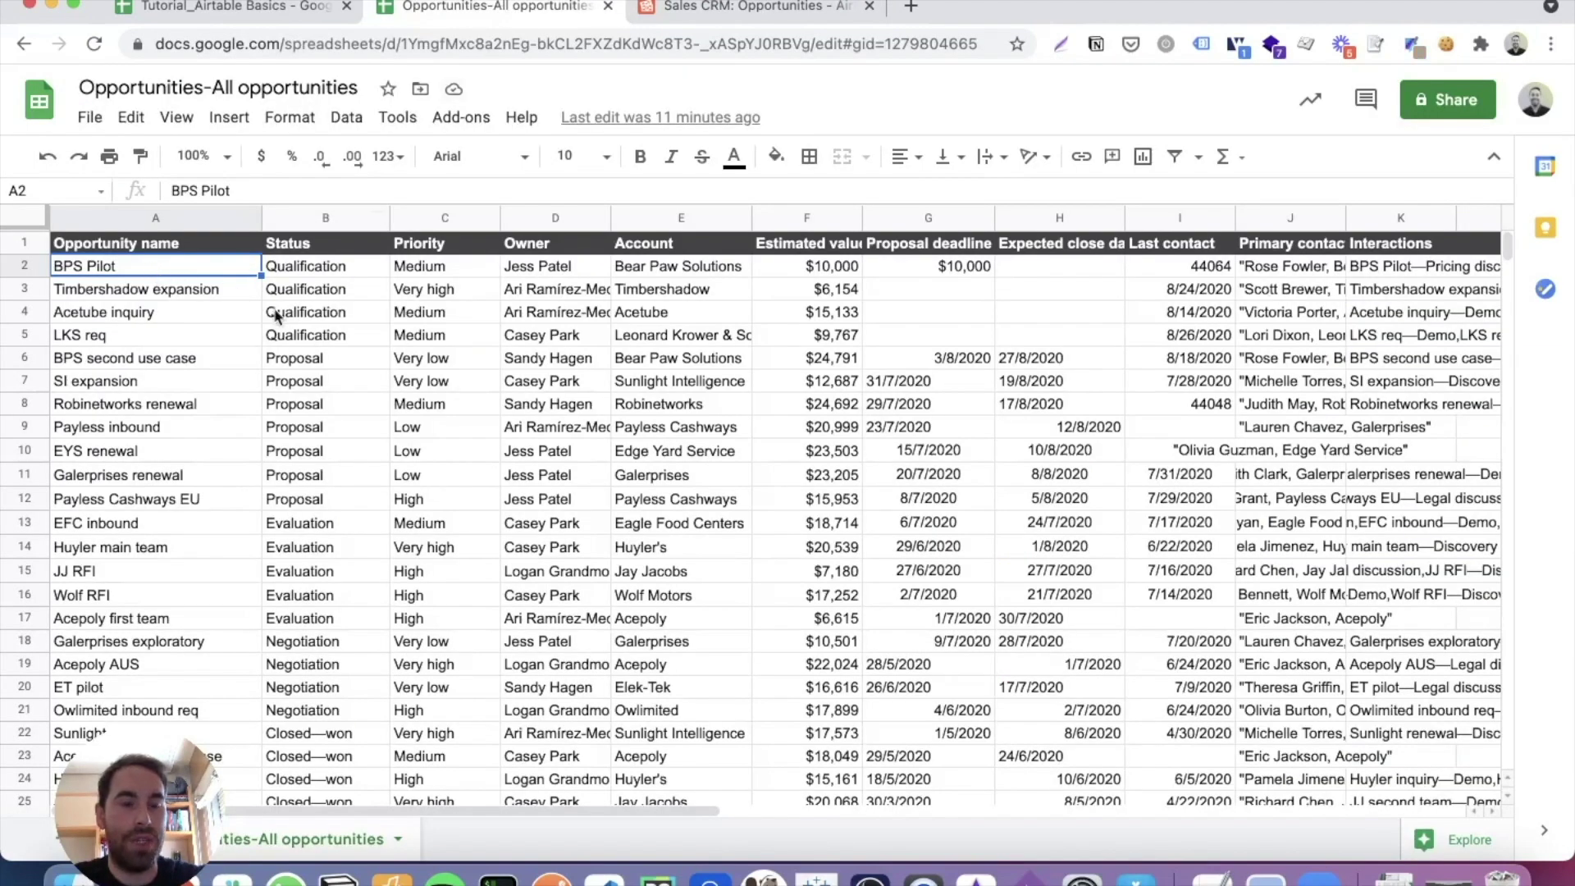
click(290, 272)
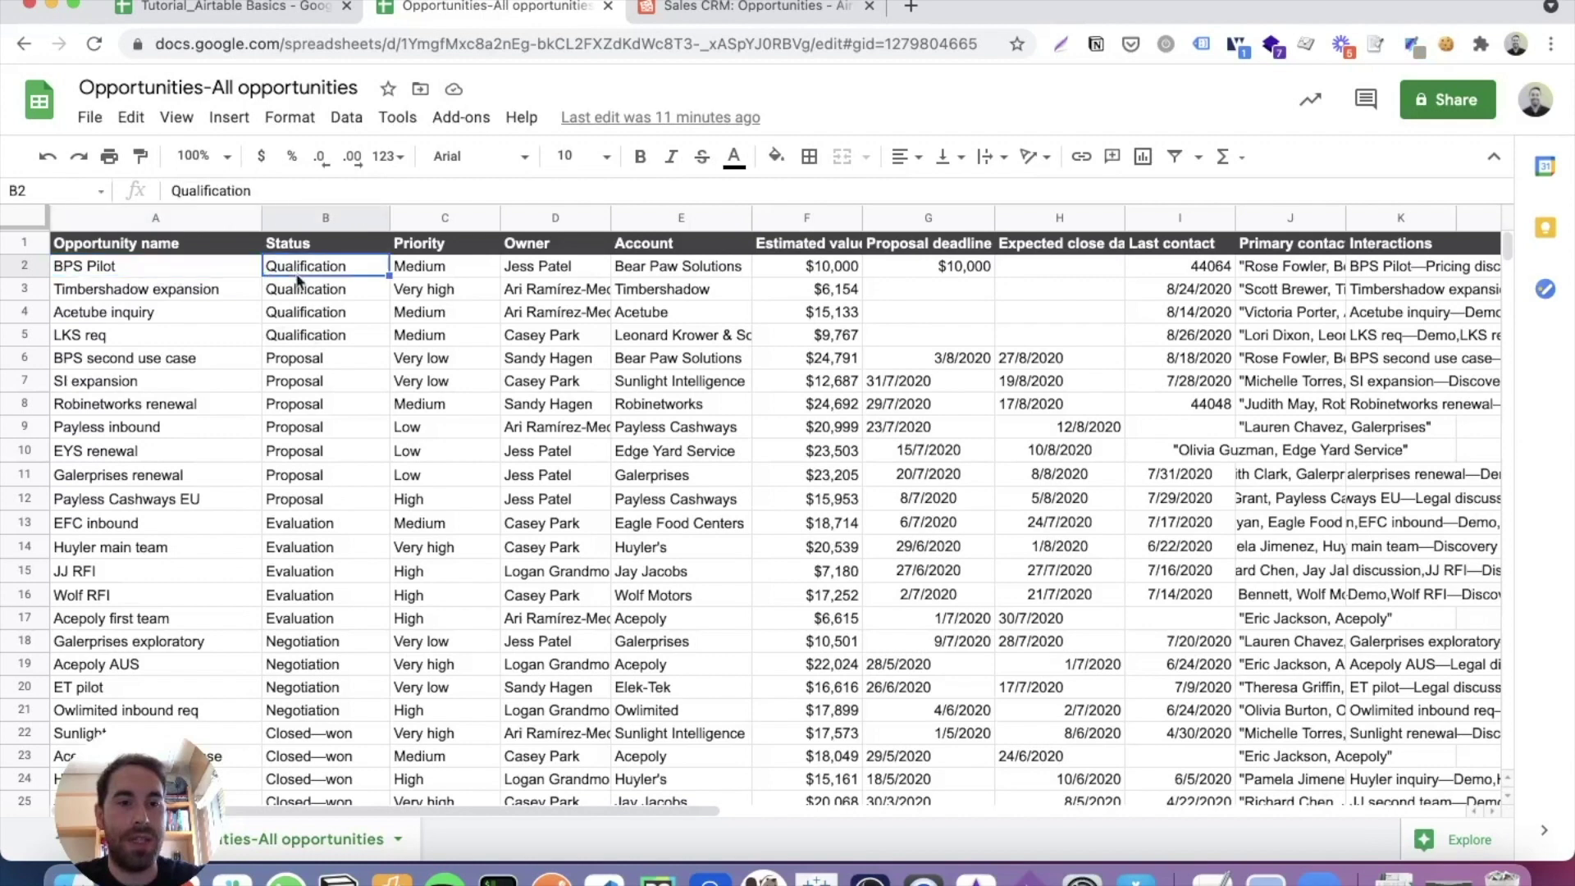
click(279, 337)
click(146, 345)
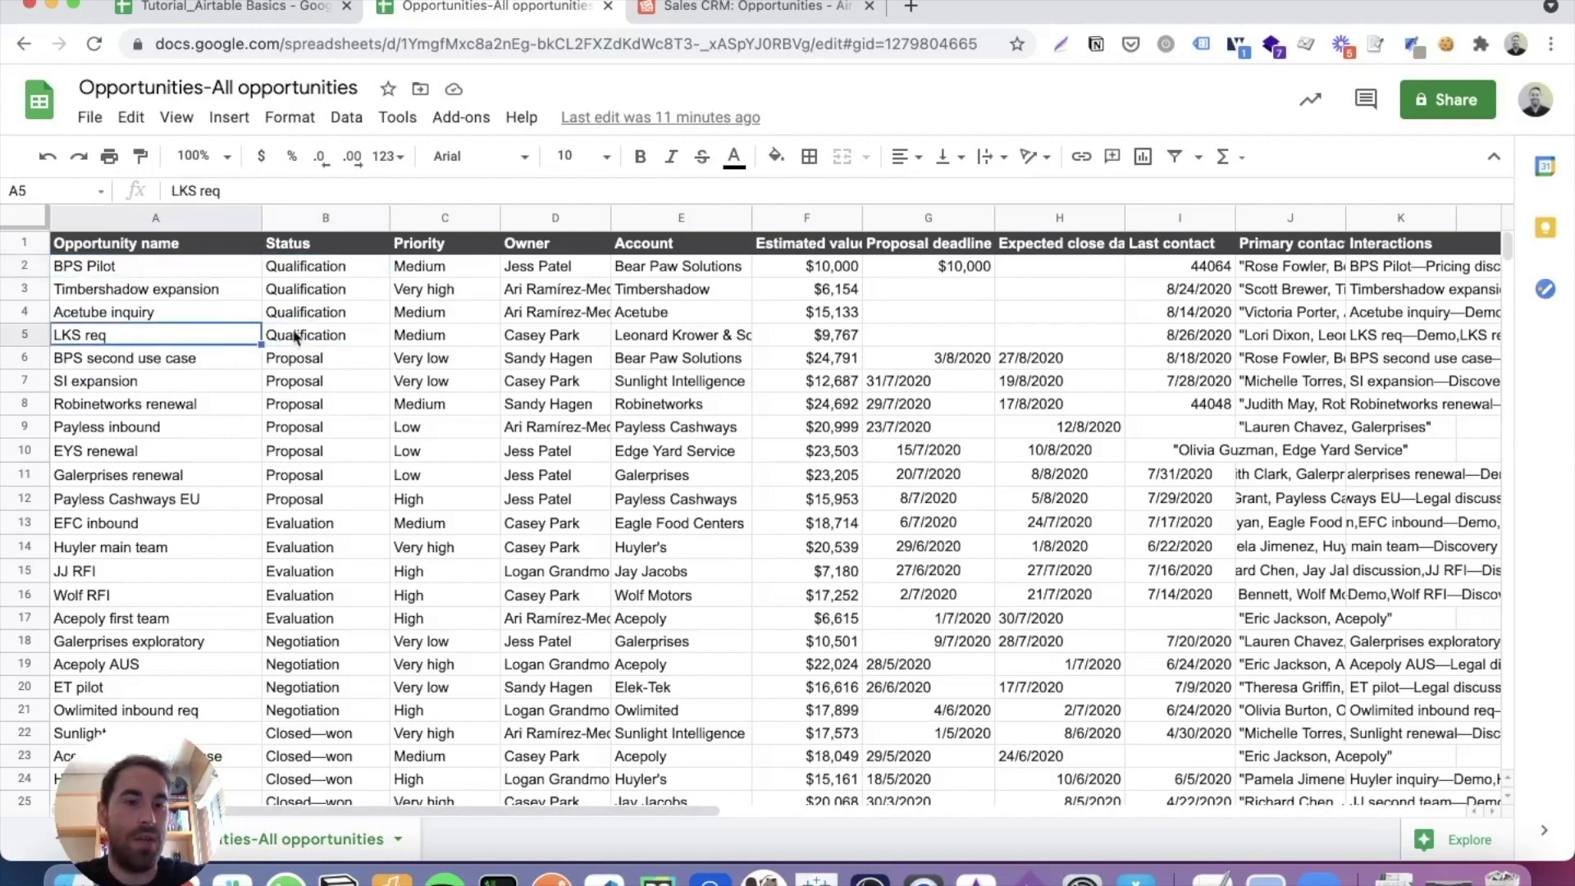
Merge cells A2:A4 into one cell, accepting the warning, then return to Sales CRM.
drag(112, 275, 113, 318)
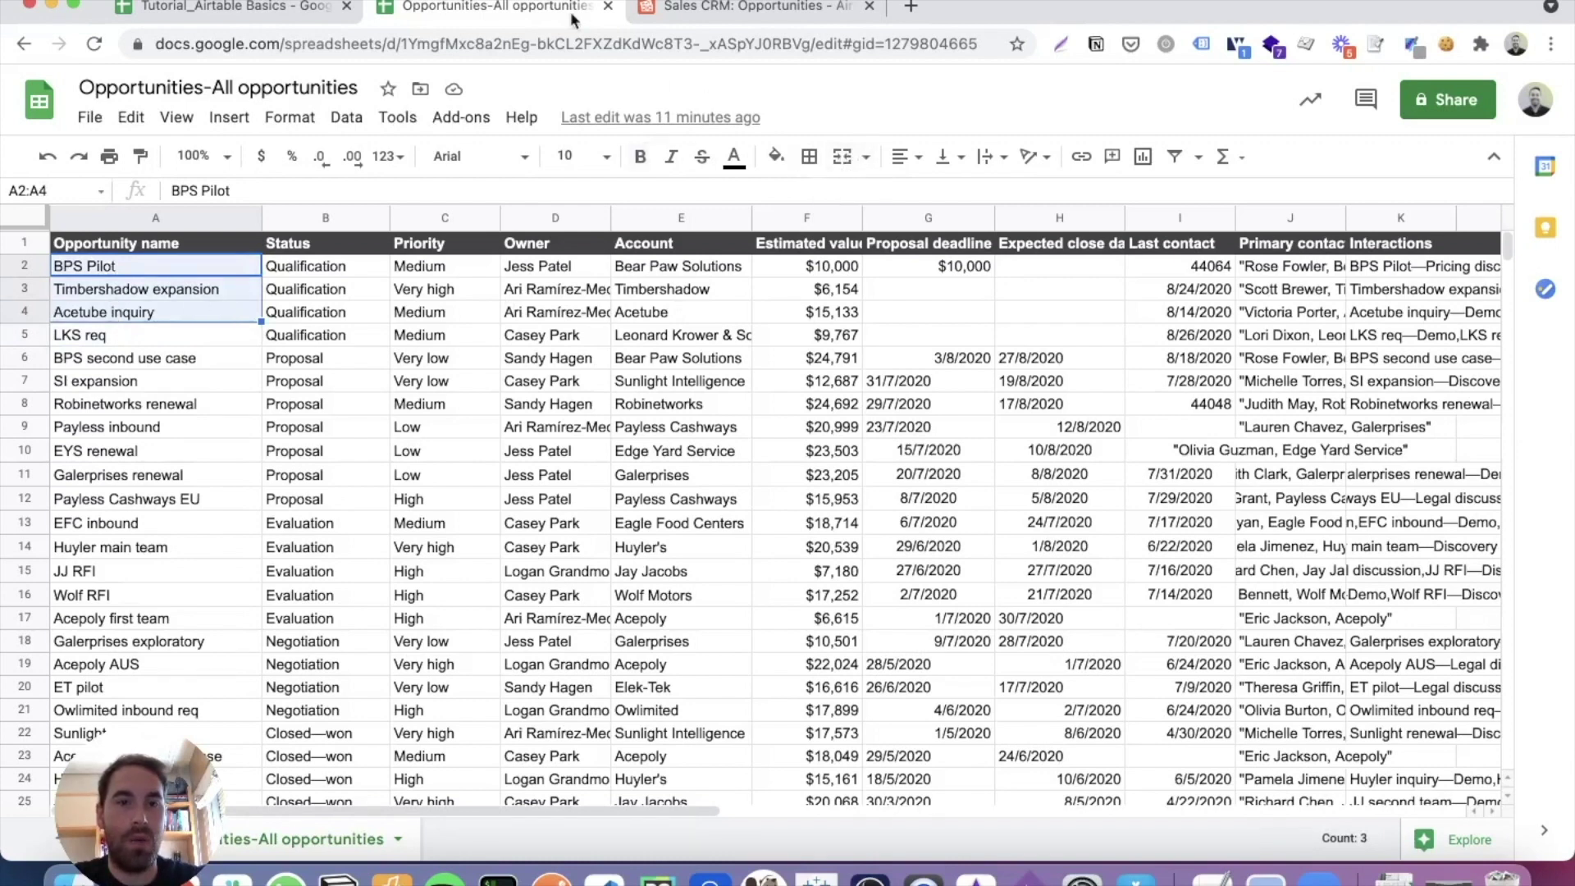
click(843, 158)
click(1027, 511)
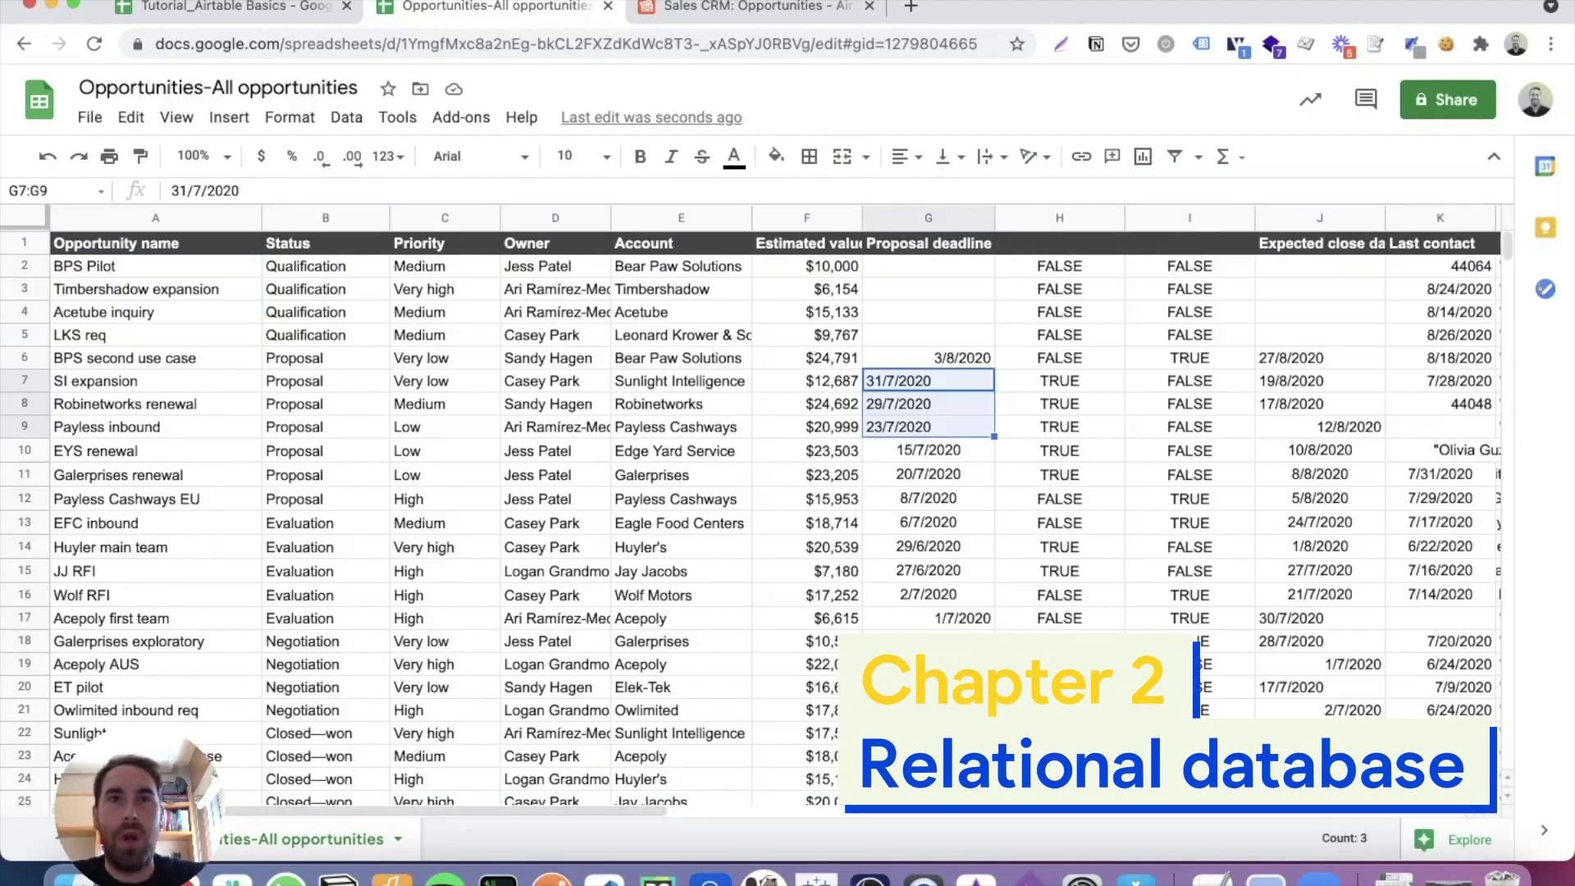
click(688, 20)
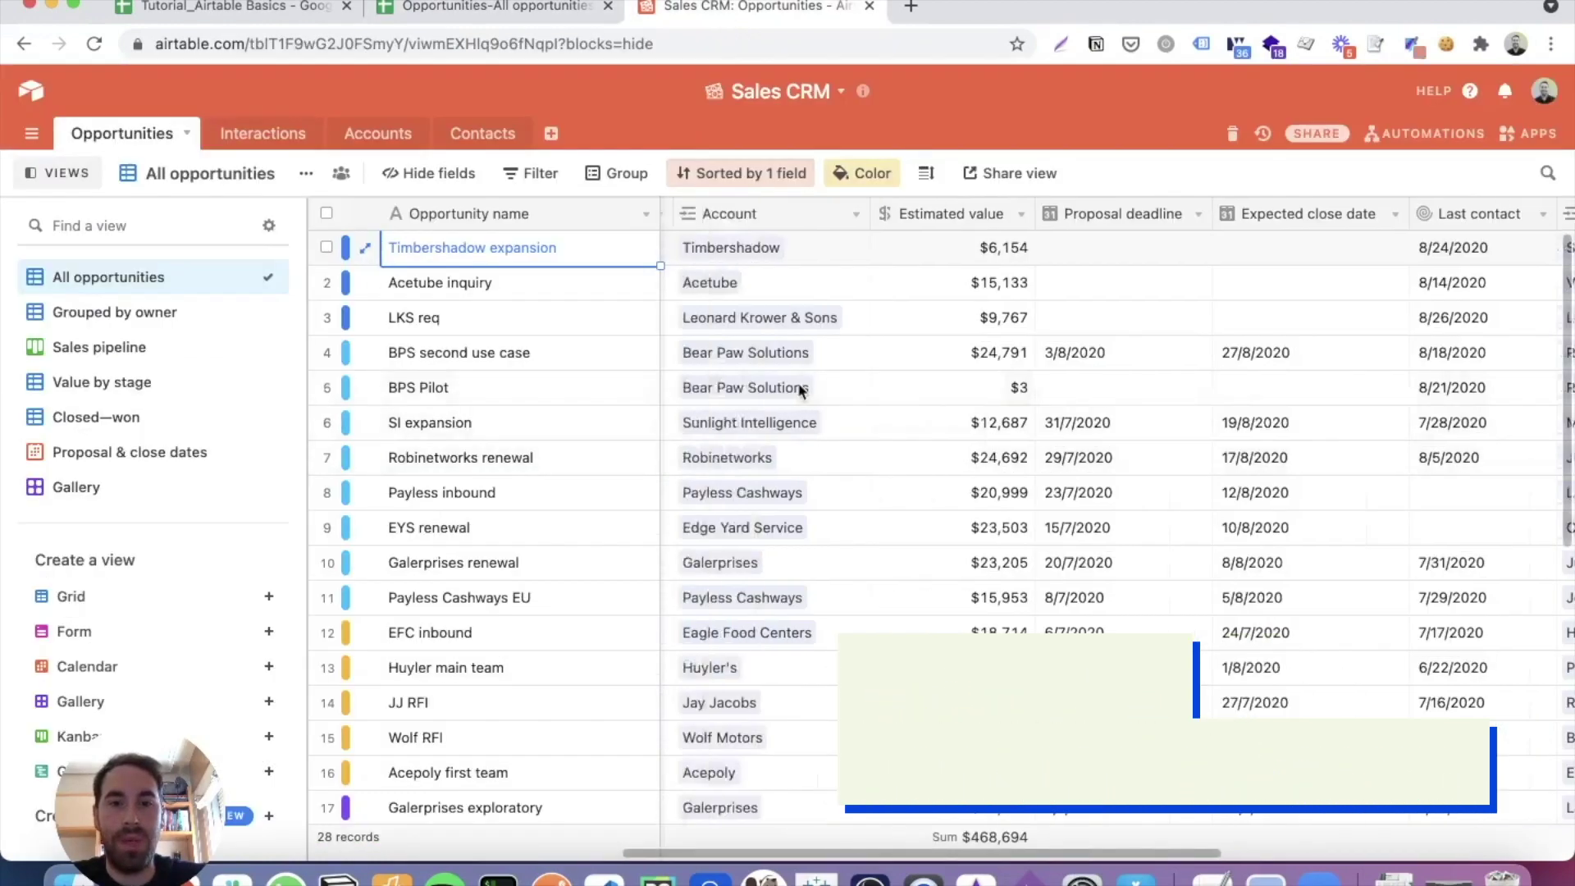
Scroll through the Opportunities columns out to Interactions and back to Record ID.
scroll(800, 390, left, 8)
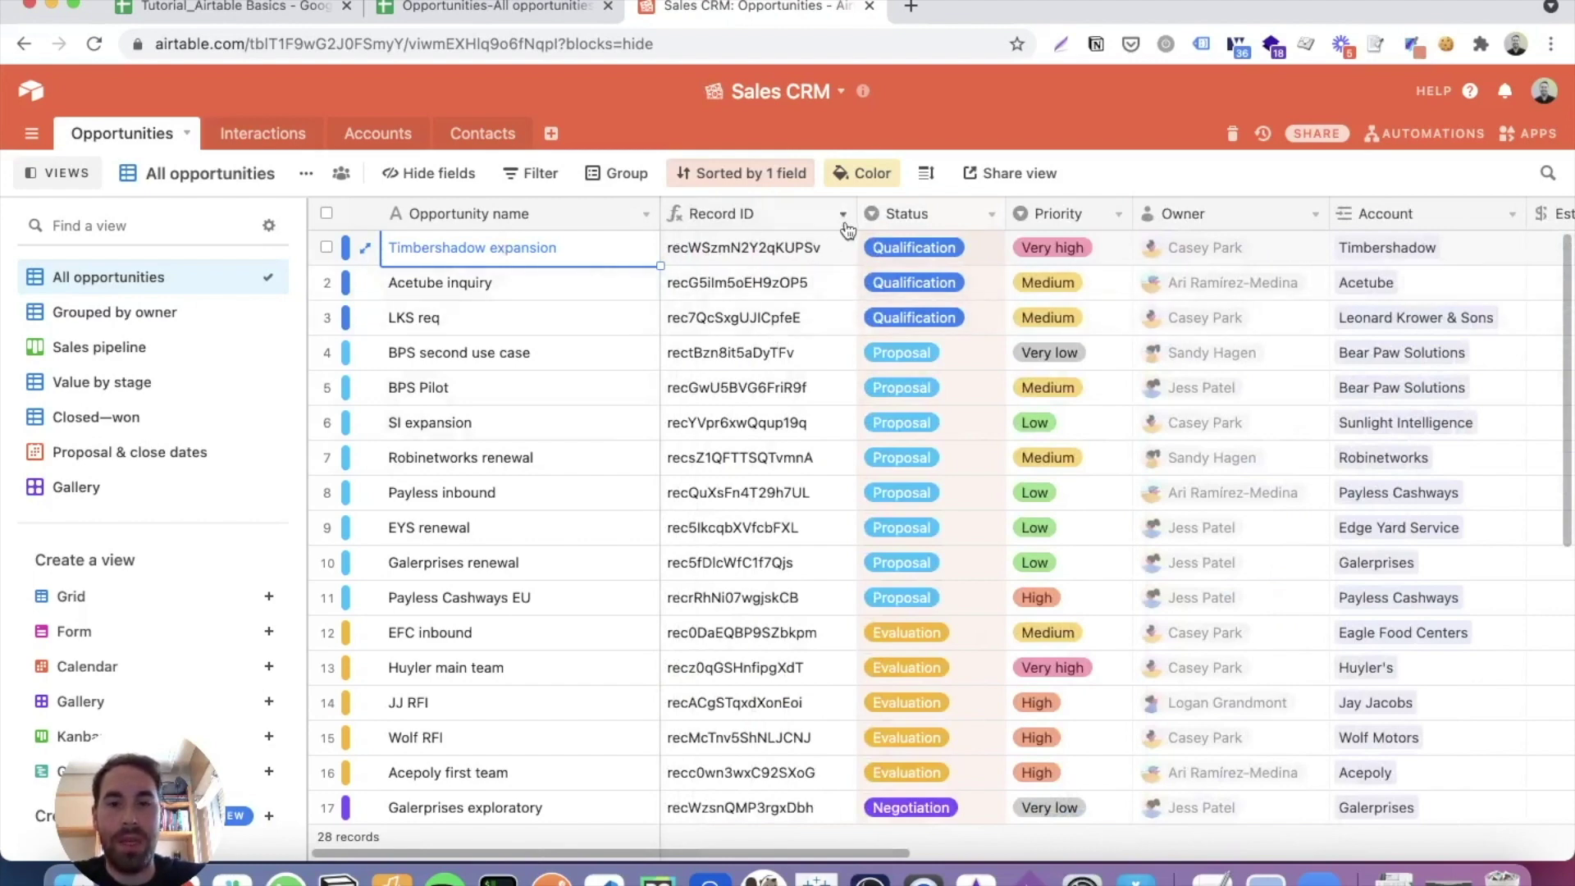
scroll(677, 255, right, 2)
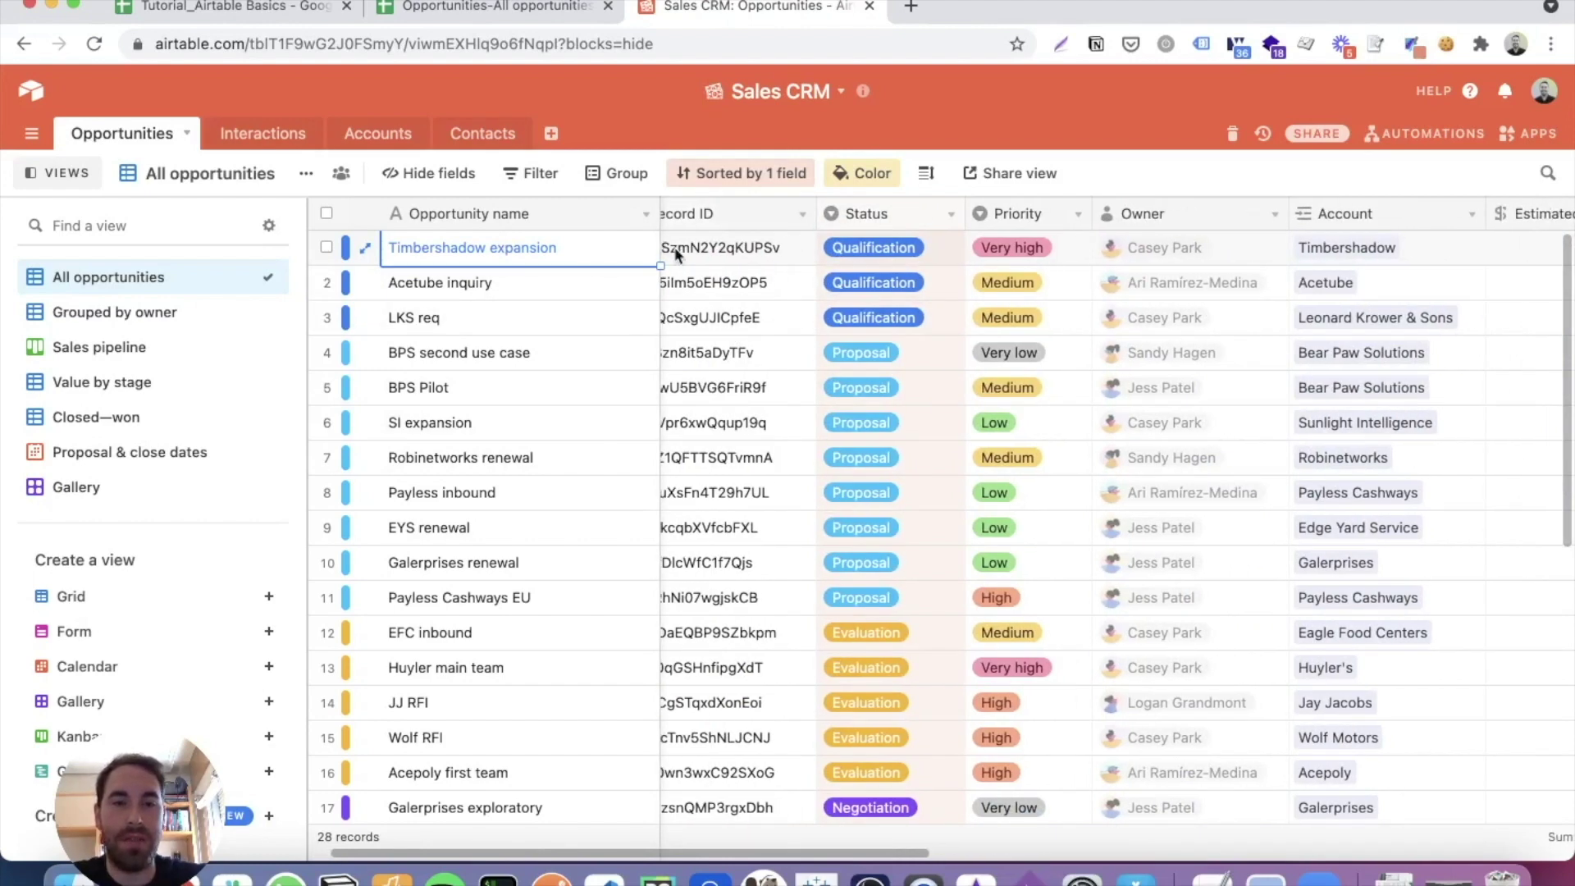
scroll(854, 420, left, 2)
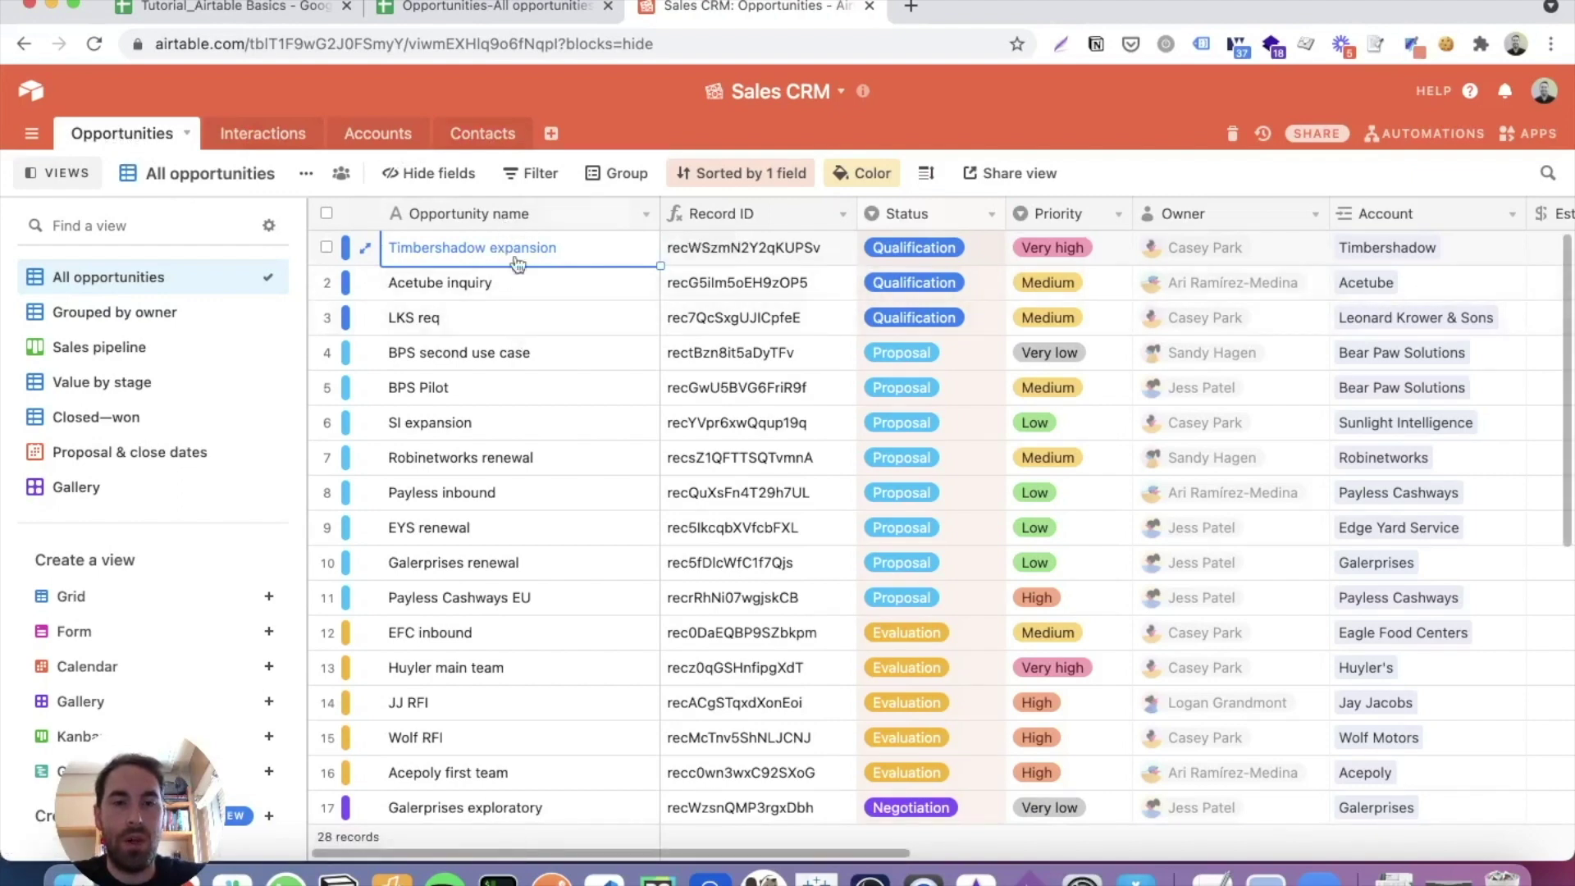
scroll(589, 264, right, 5)
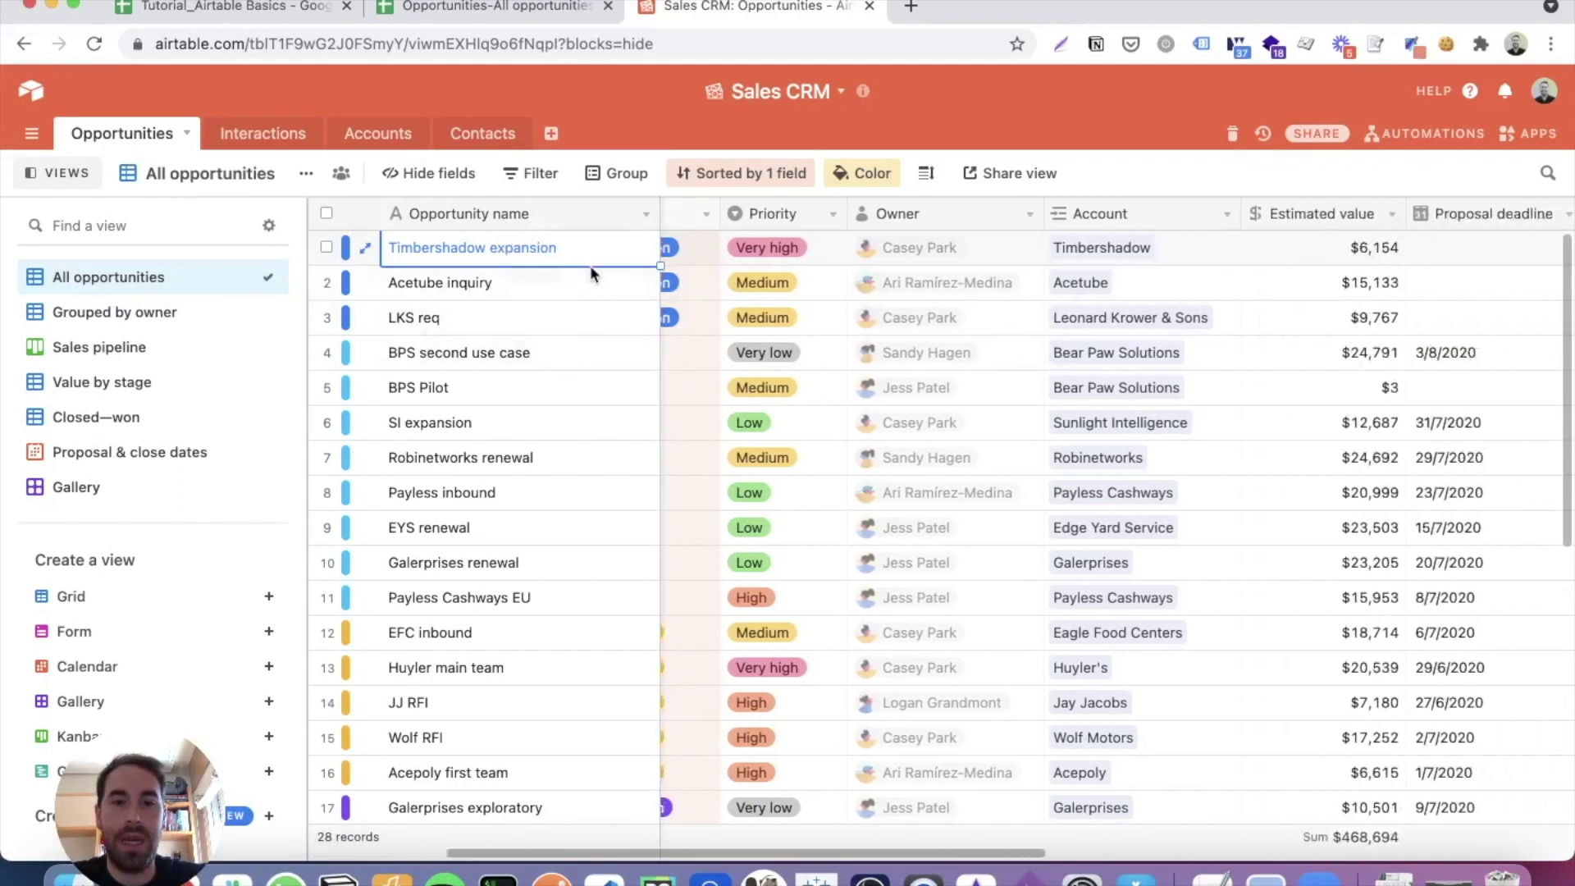
scroll(648, 244, right, 1)
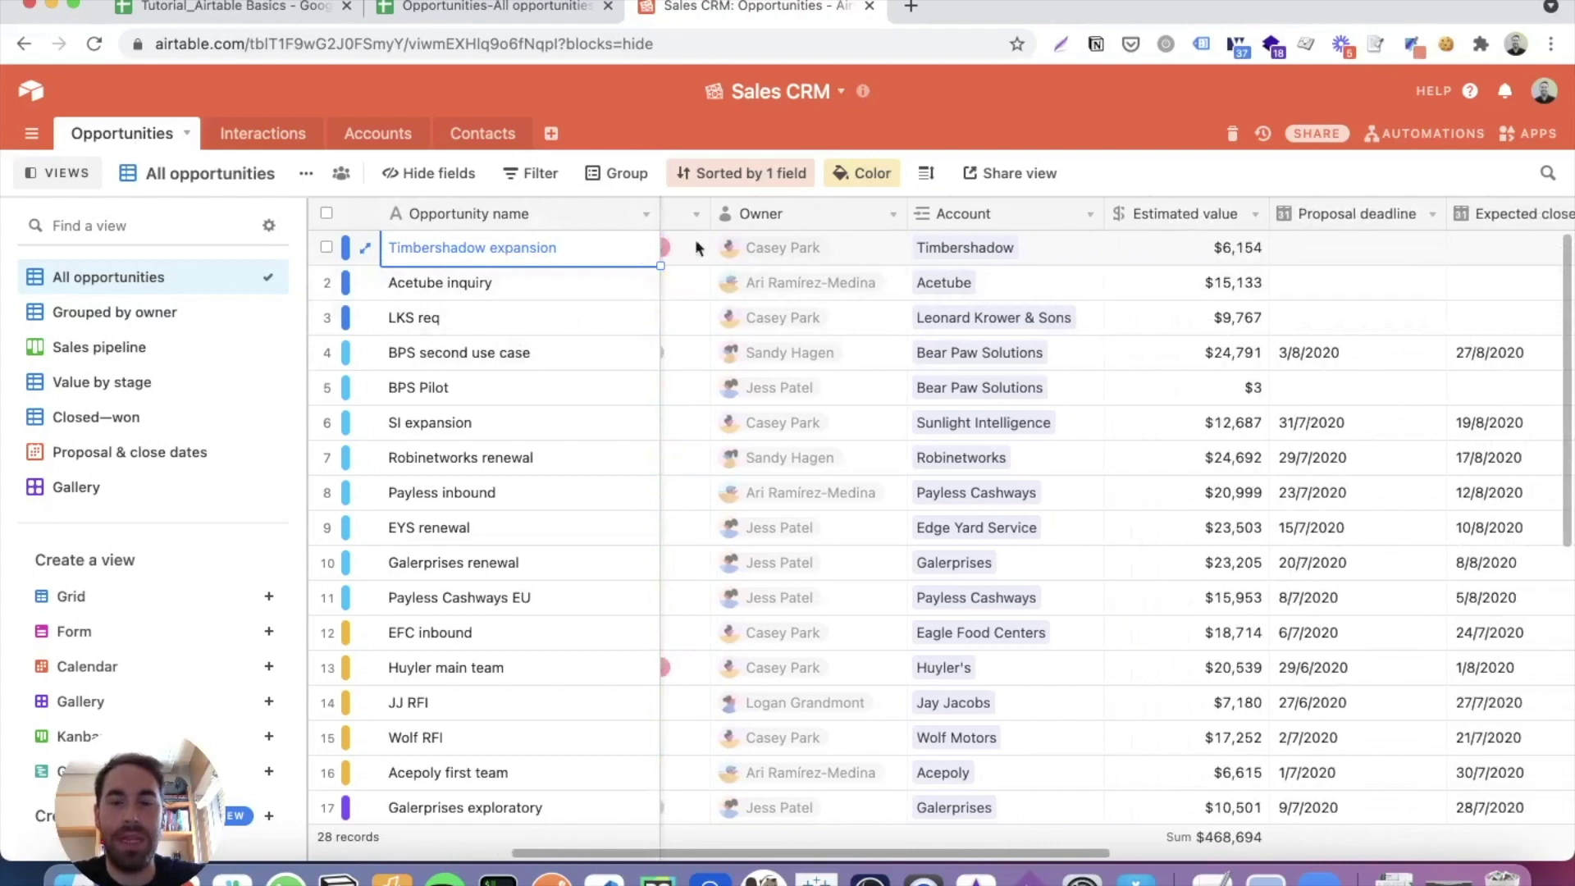
scroll(1007, 245, right, 1)
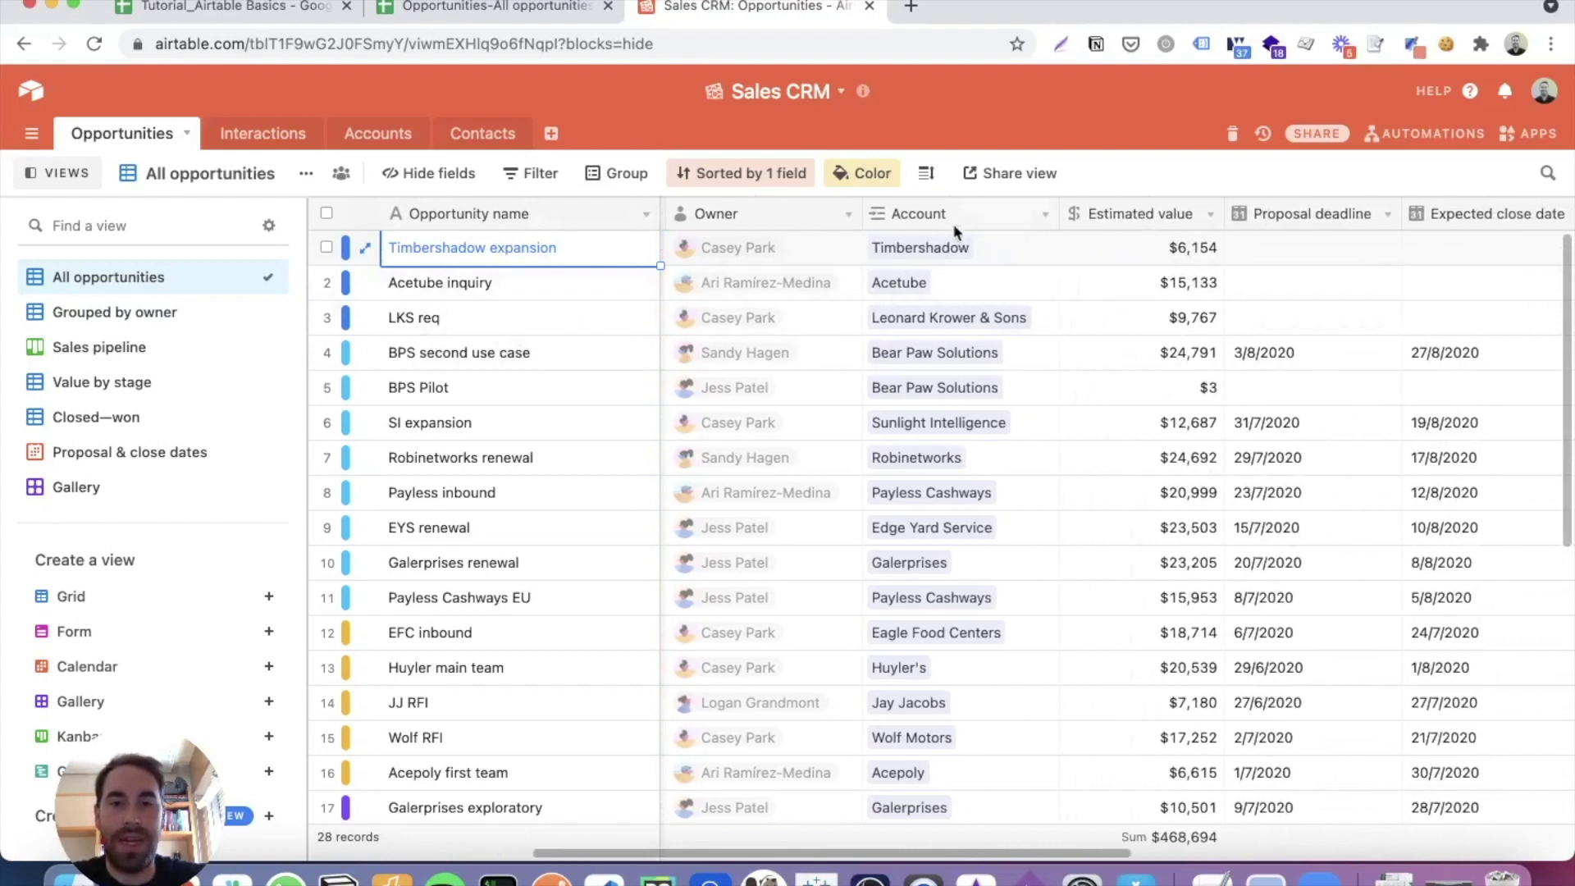
scroll(955, 253, right, 1)
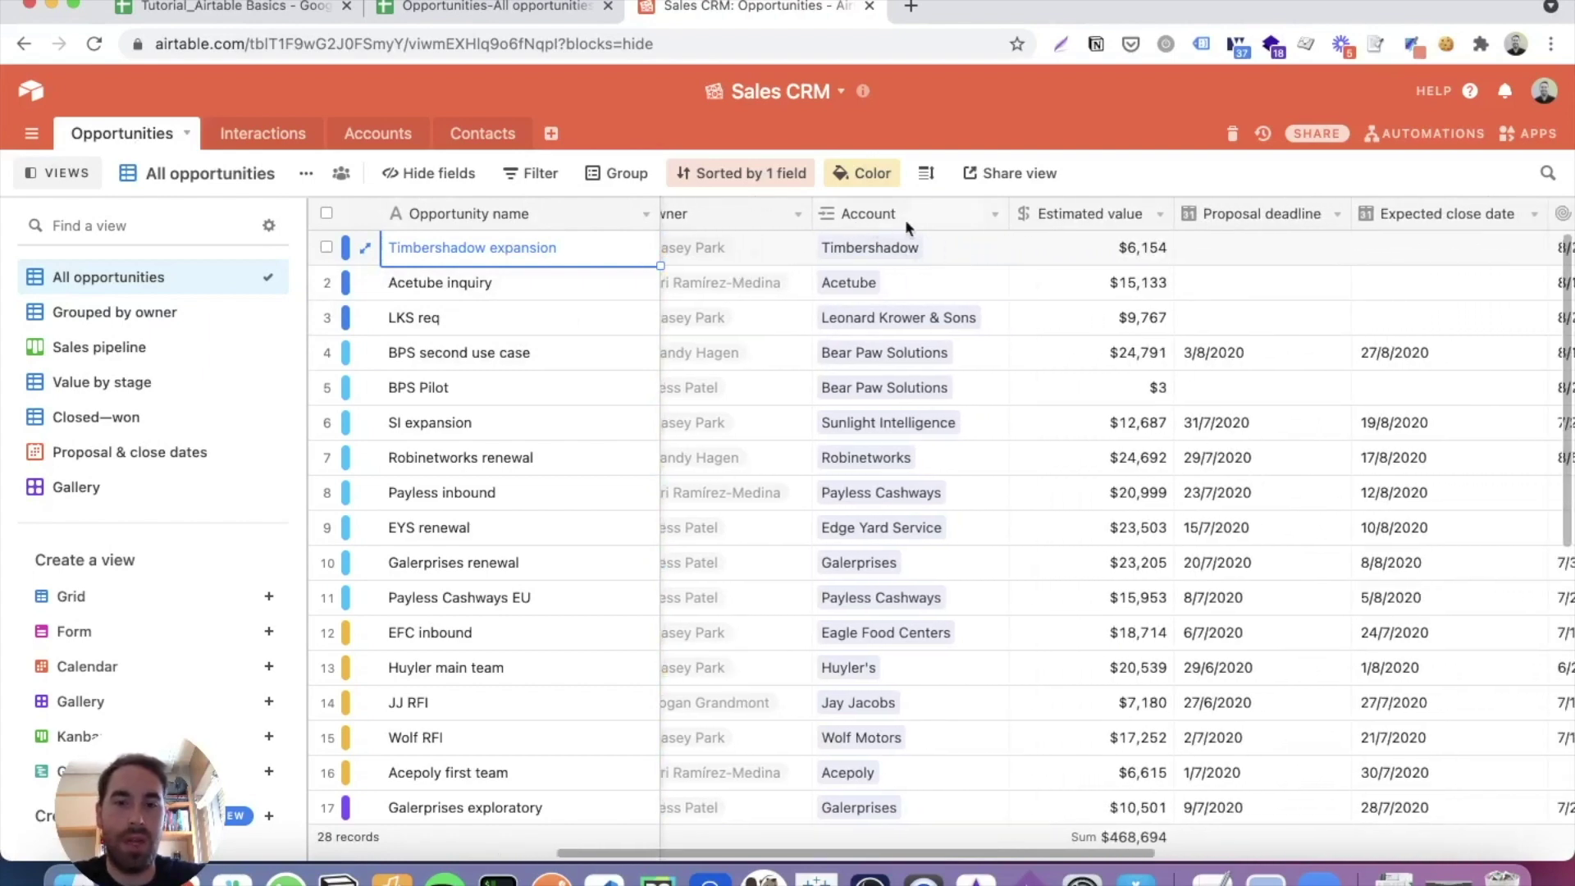
scroll(878, 246, right, 14)
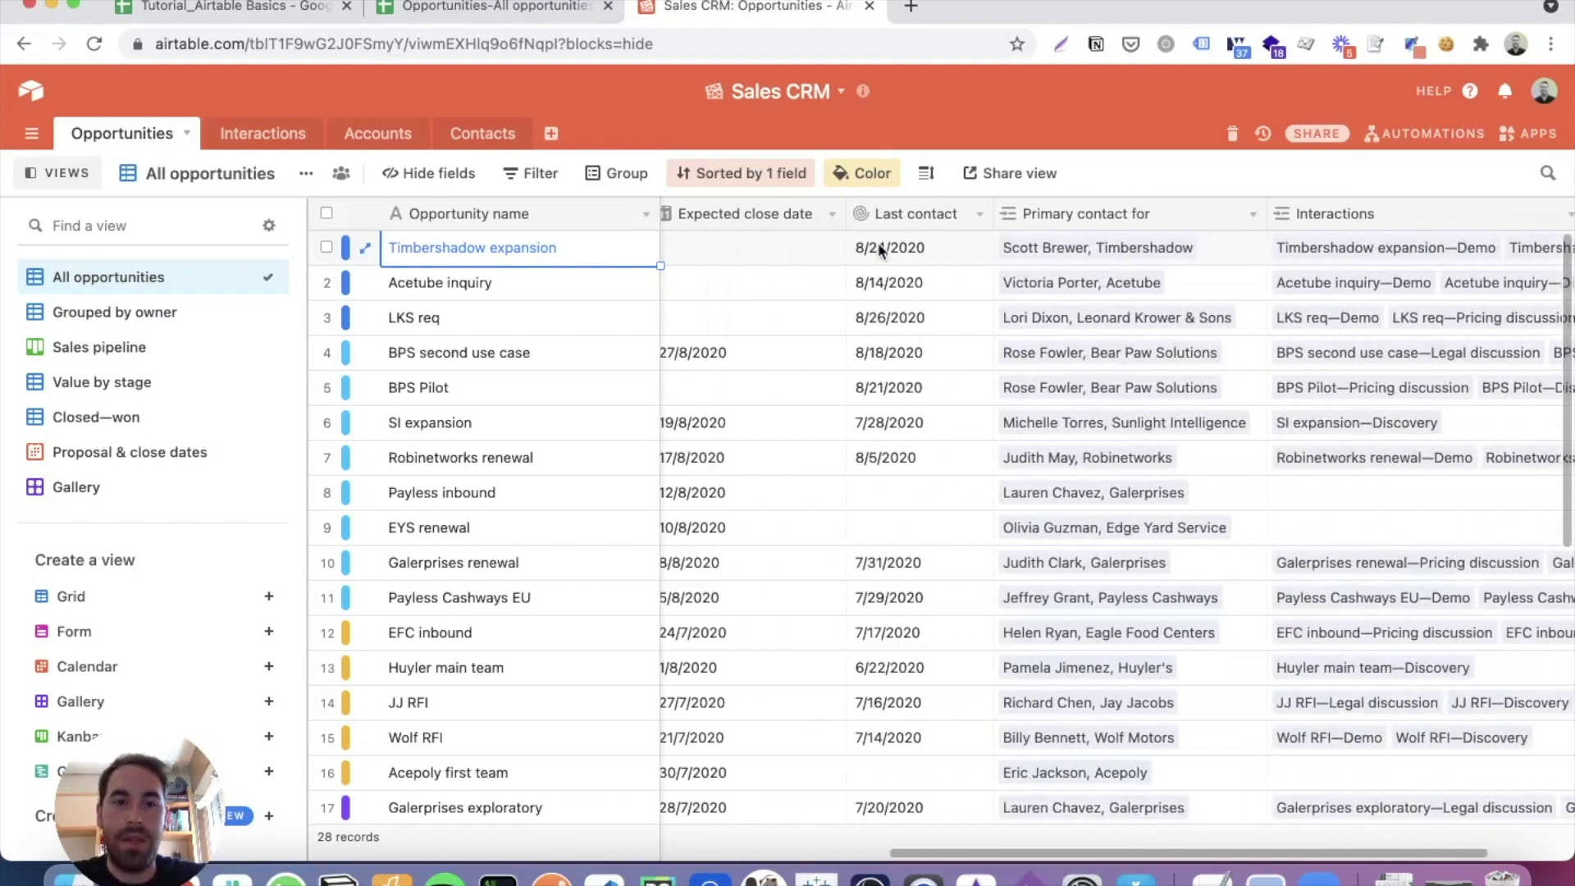
scroll(1040, 249, right, 1)
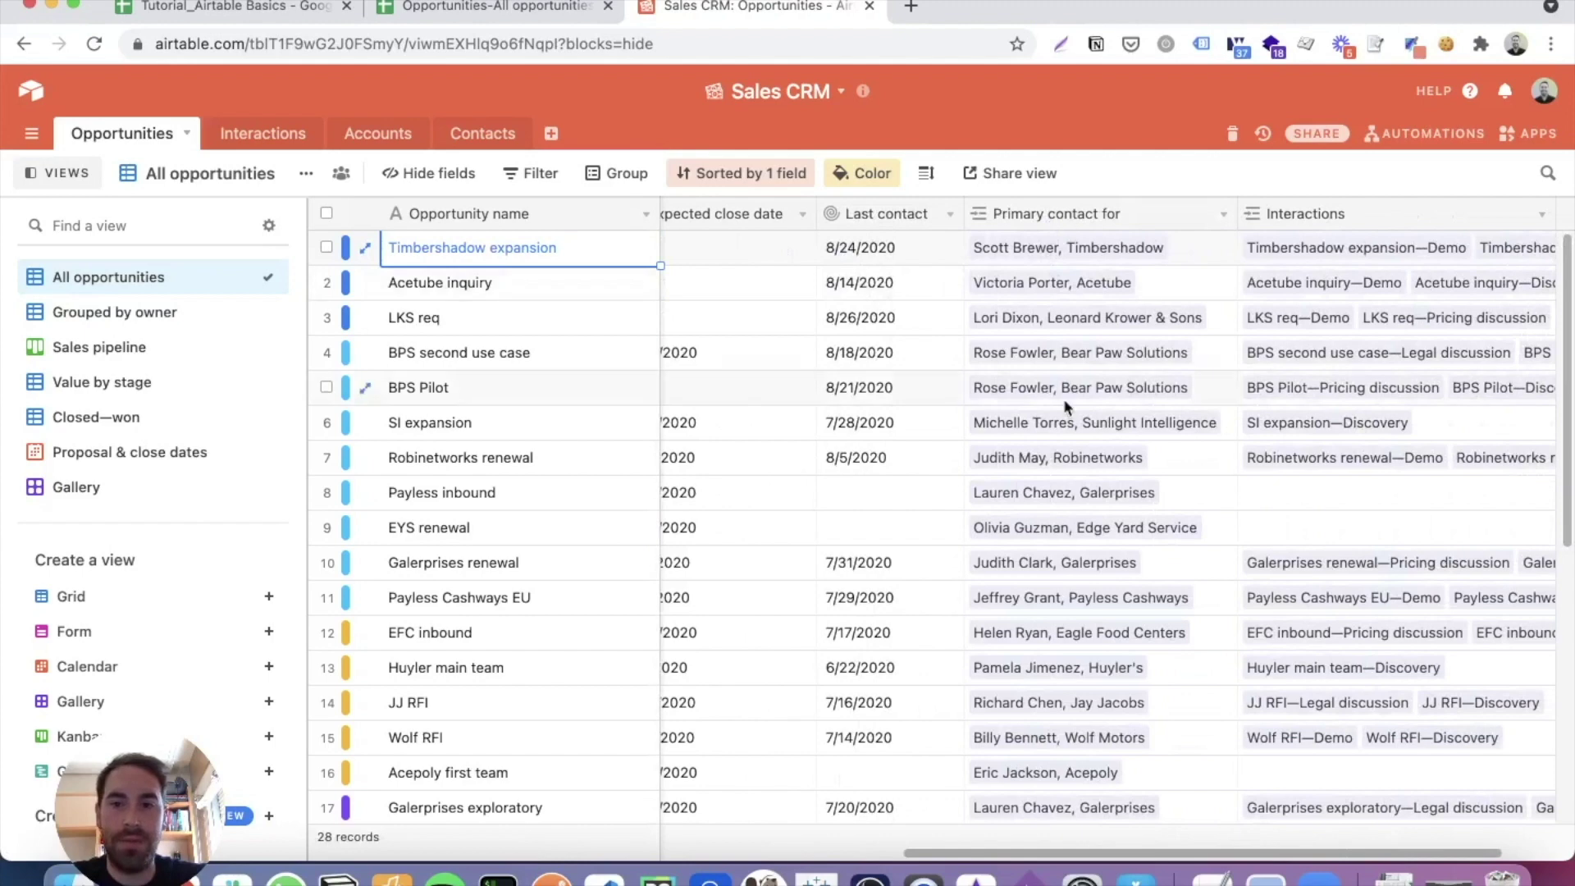
scroll(1093, 223, right, 1)
scroll(1099, 246, right, 5)
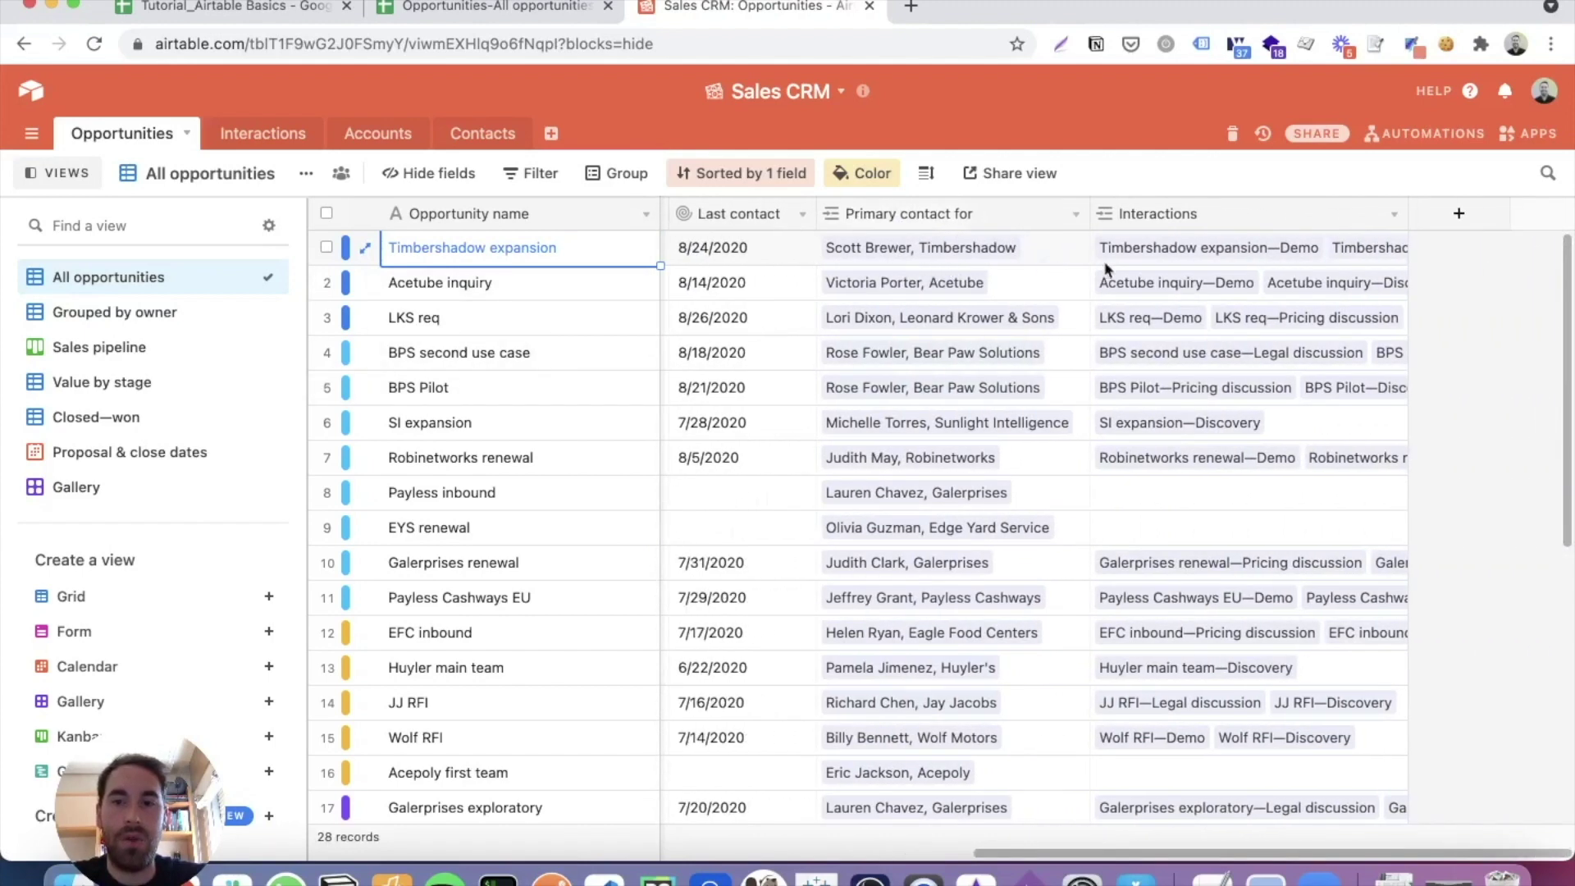
scroll(1173, 257, left, 1)
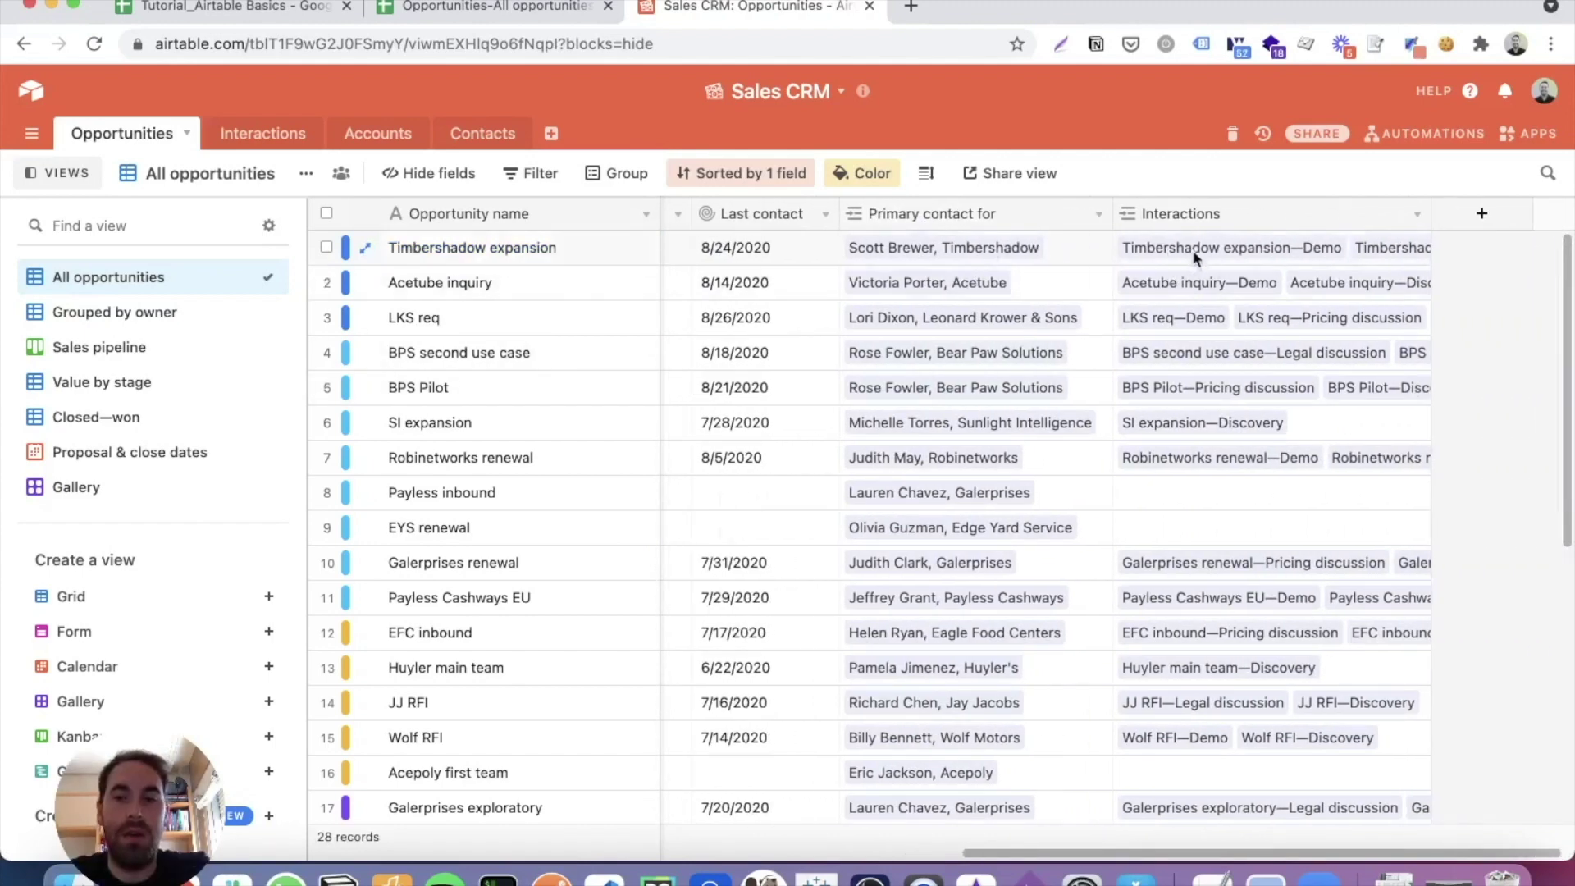
scroll(1195, 258, right, 1)
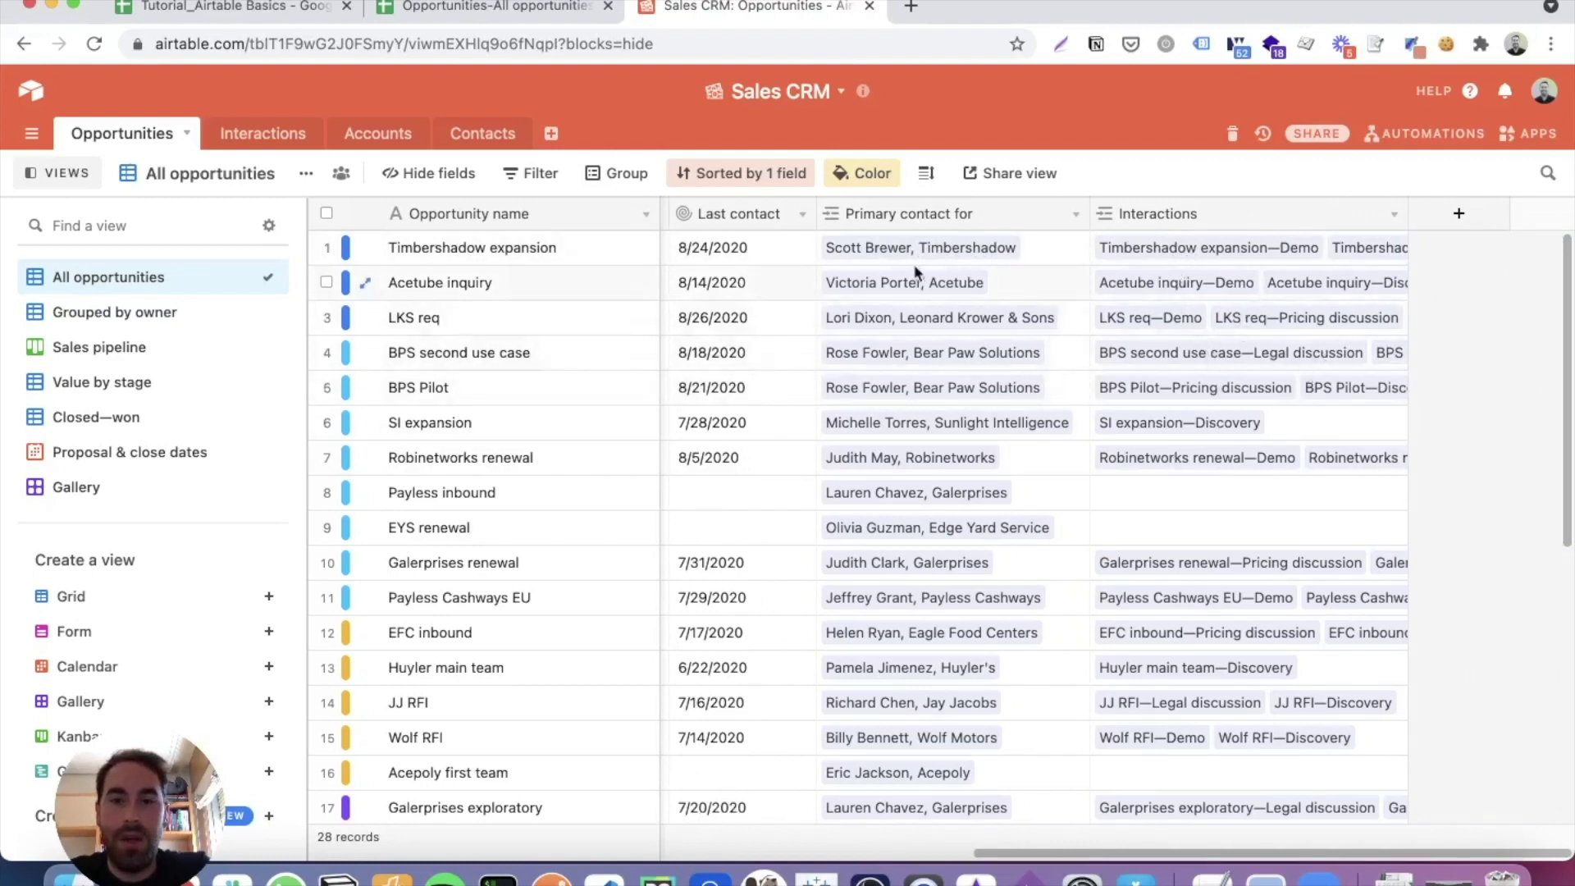
scroll(916, 272, left, 15)
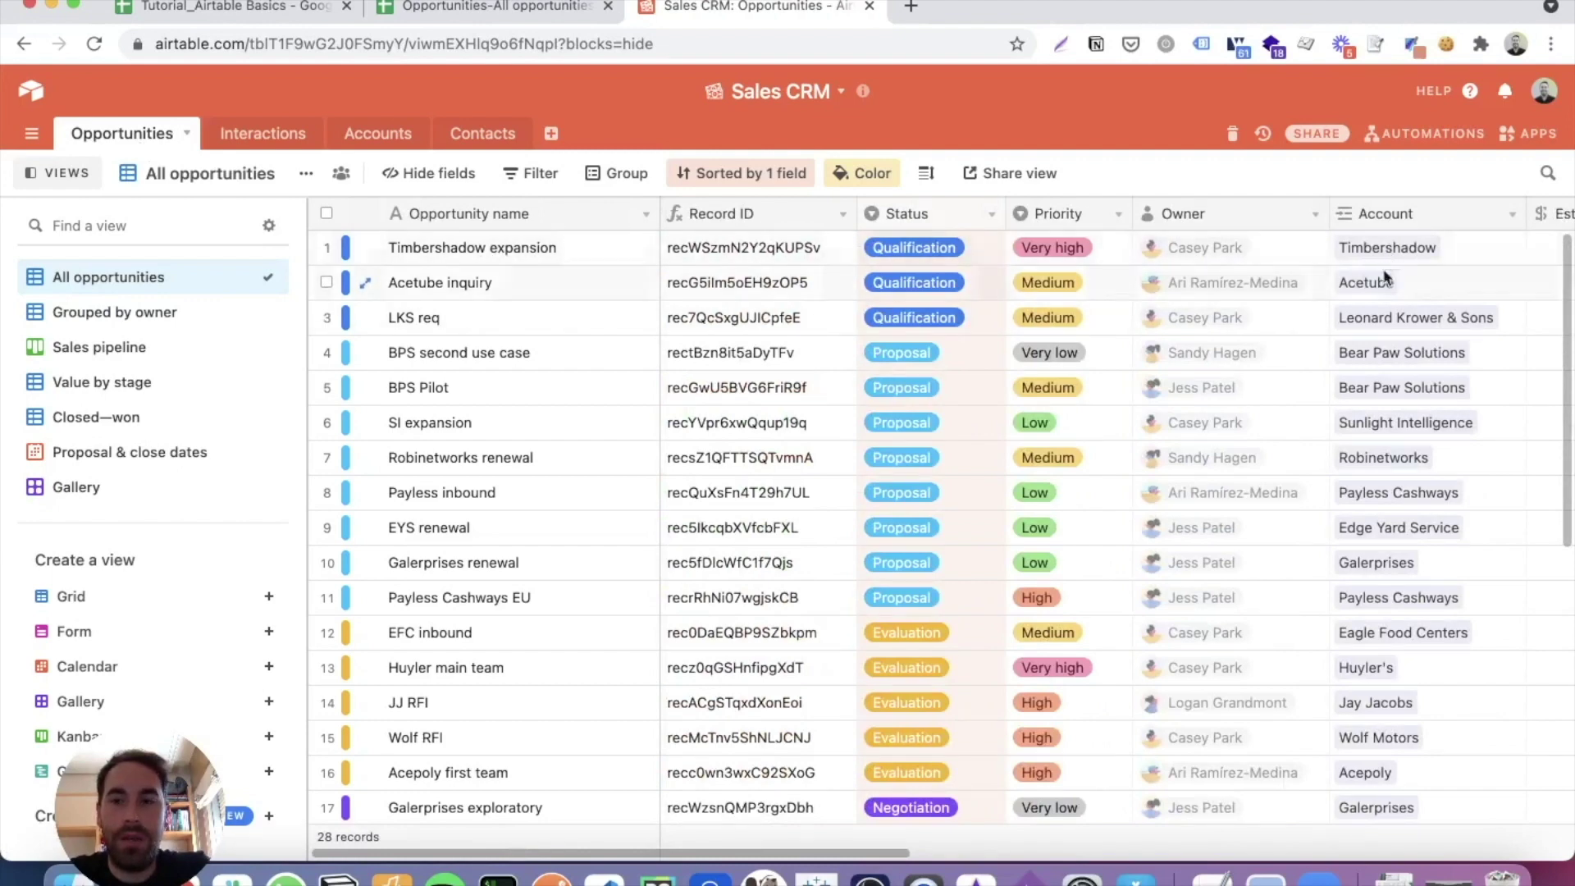
click(378, 137)
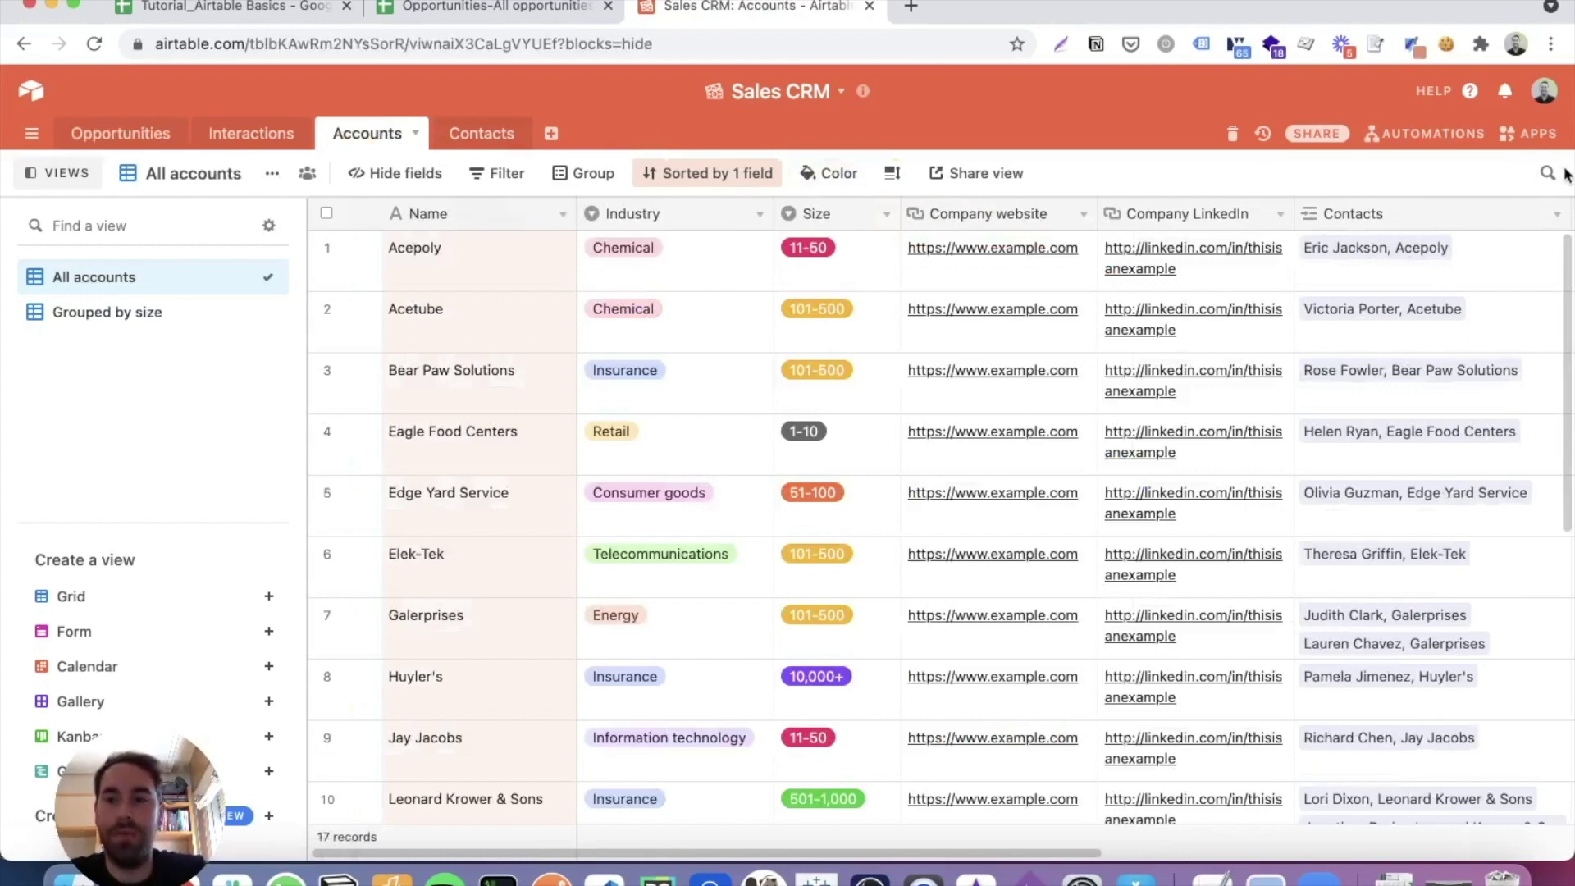
Search the Accounts for 'timb', select Timbershadow, and scroll right to its linked contact and opportunity.
click(1547, 173)
text(timb)
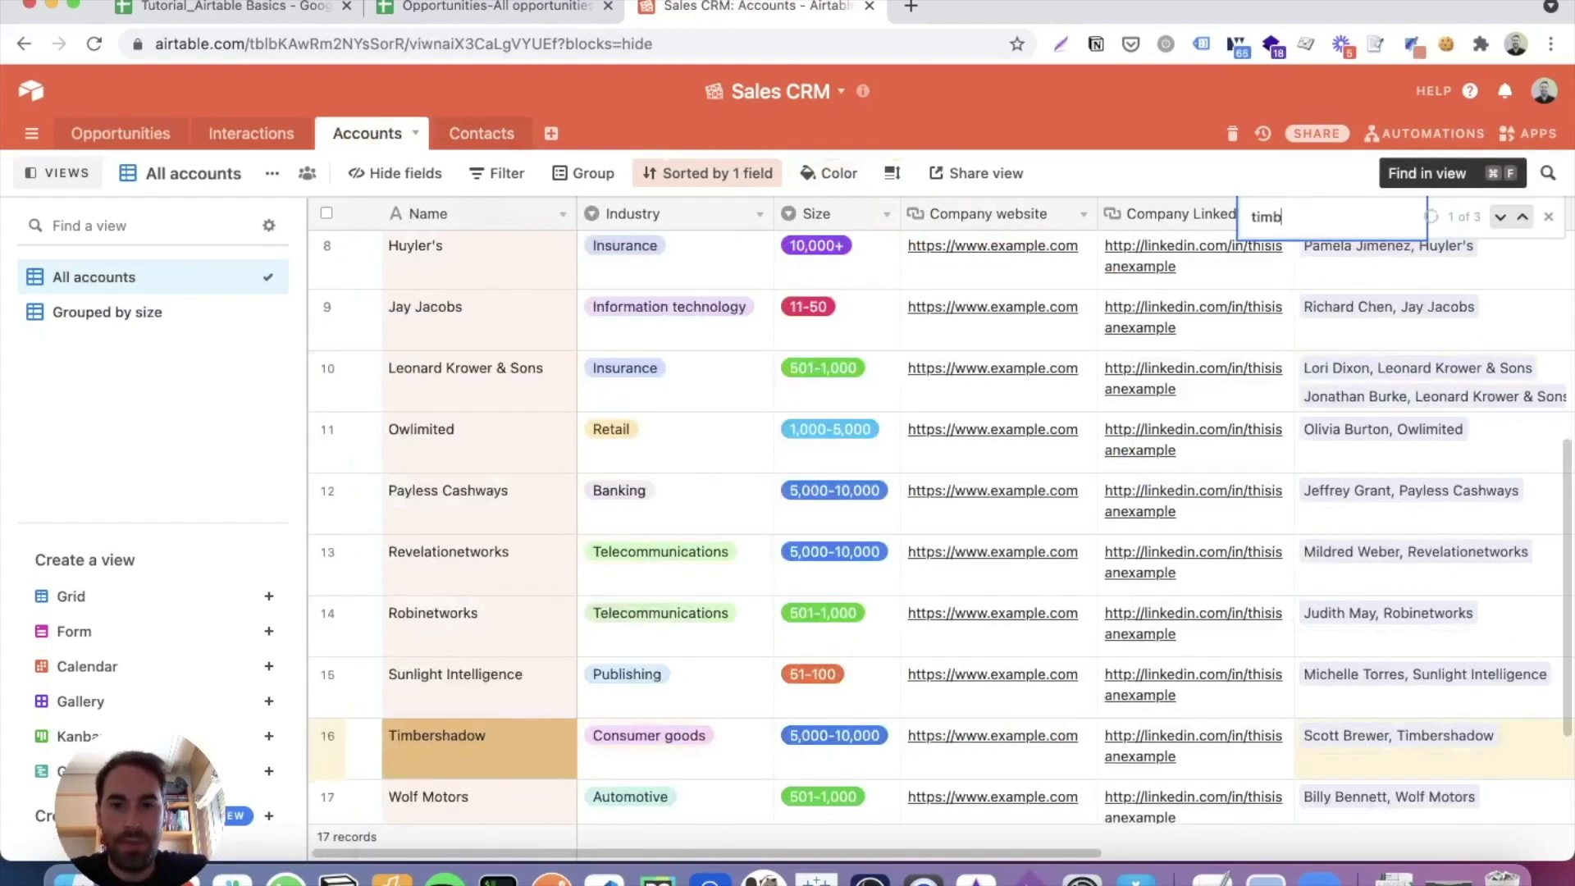
click(510, 743)
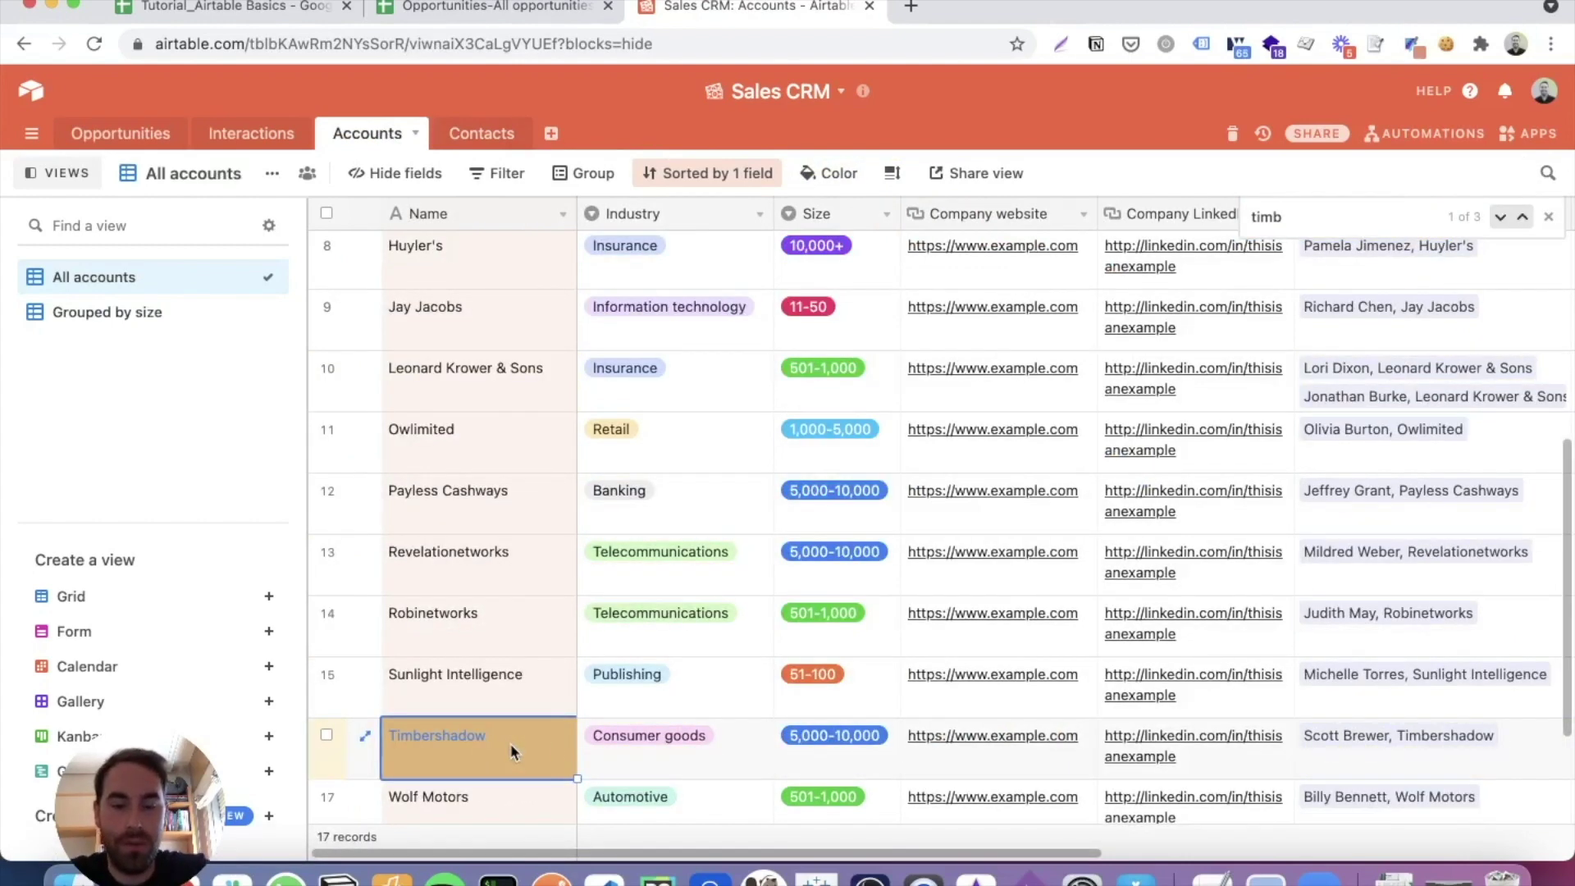
scroll(705, 741, right, 1)
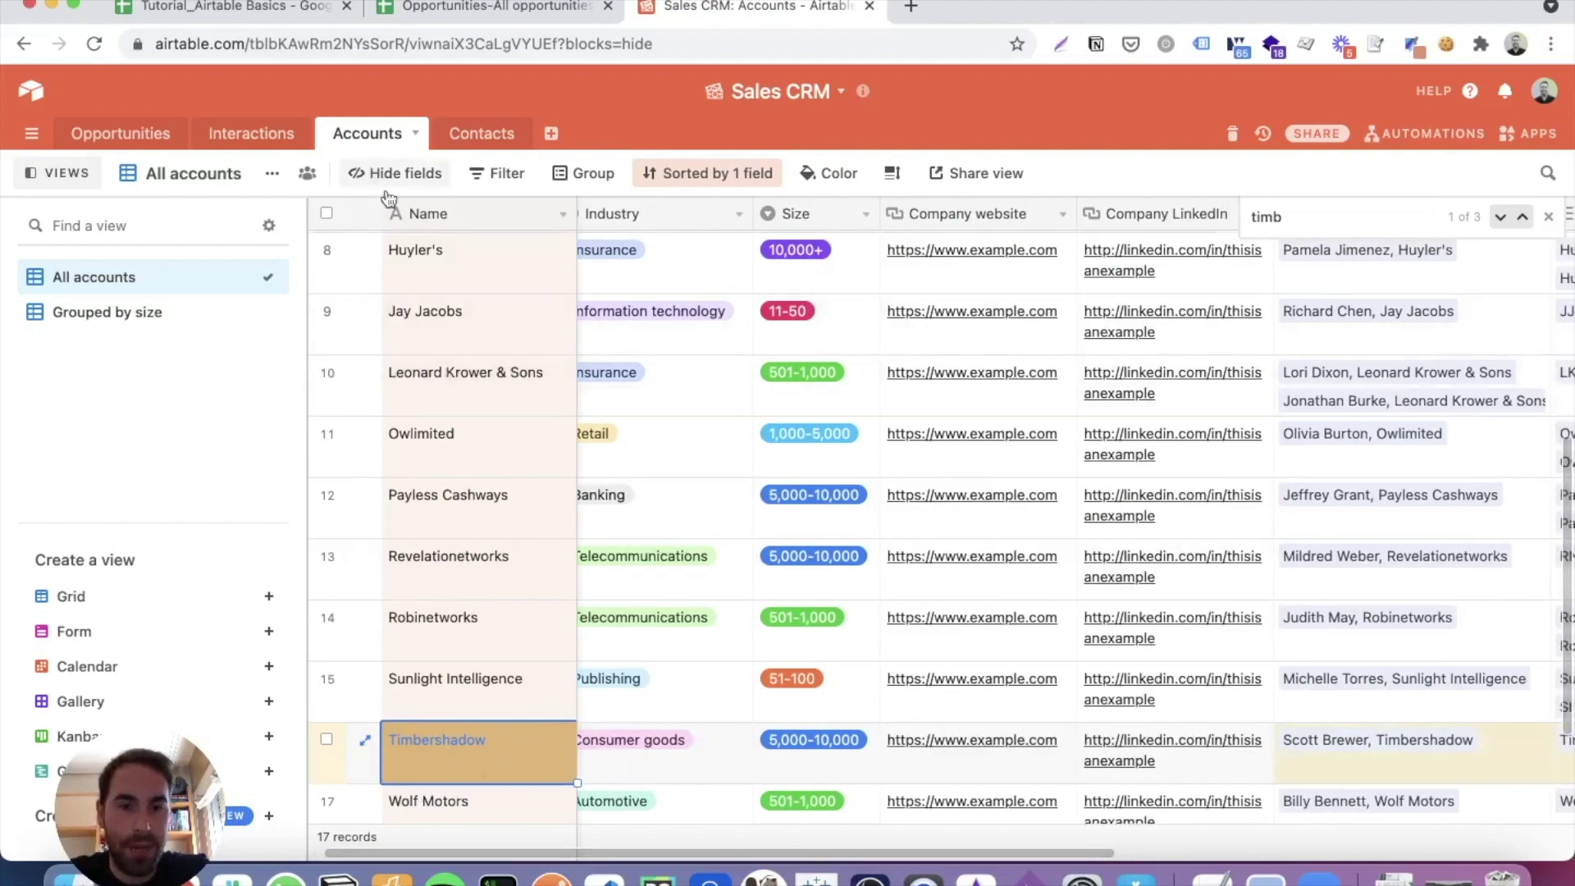
scroll(865, 623, right, 2)
scroll(867, 629, right, 6)
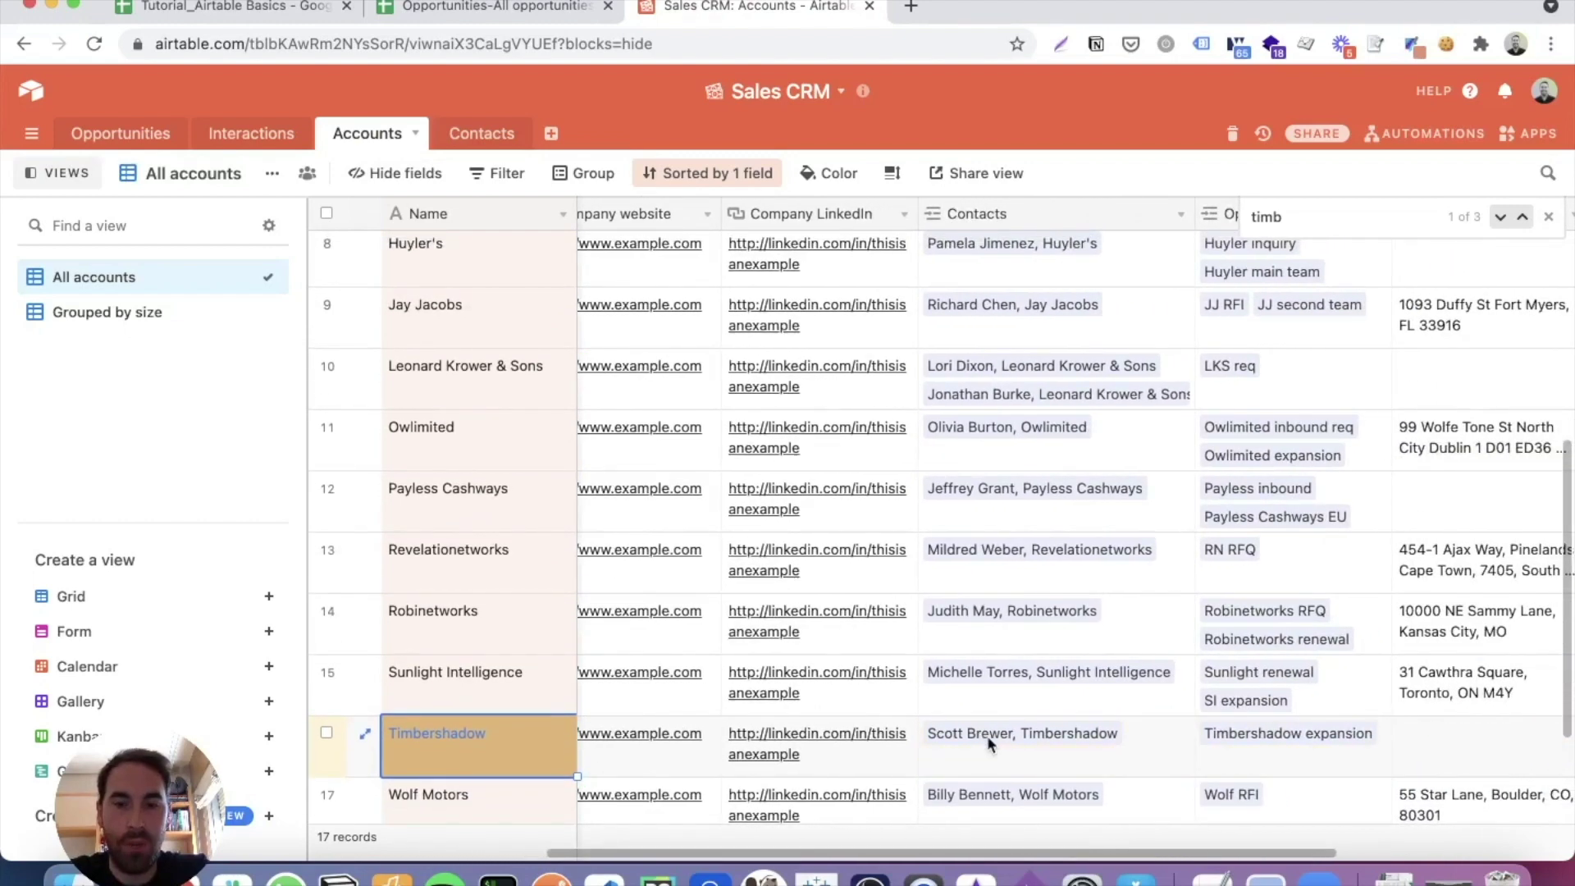
scroll(987, 735, right, 2)
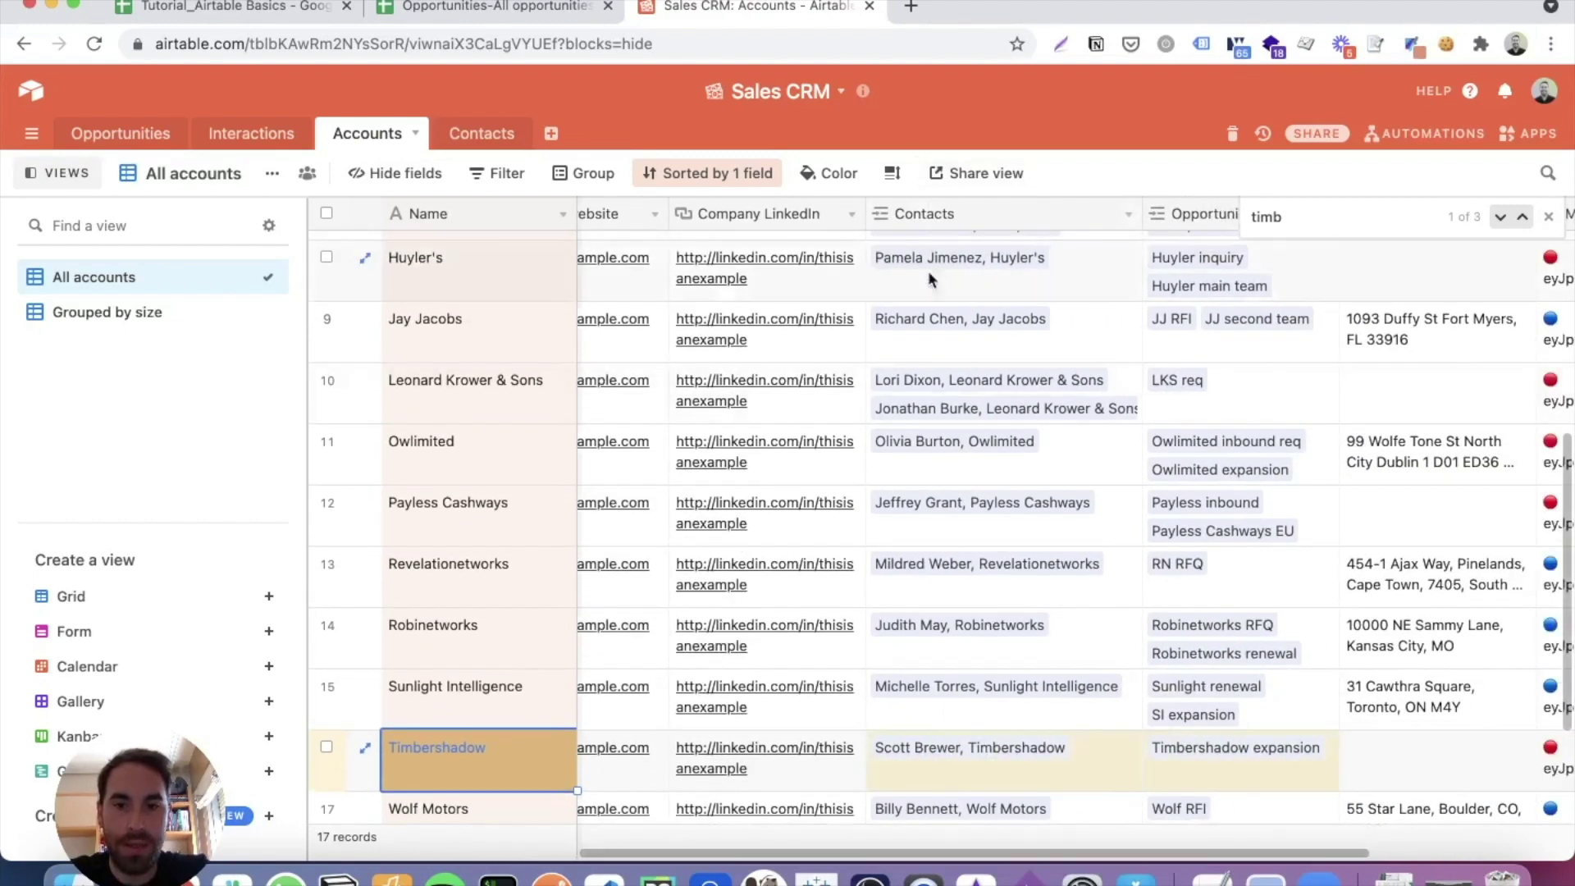
scroll(956, 743, right, 1)
scroll(956, 742, right, 4)
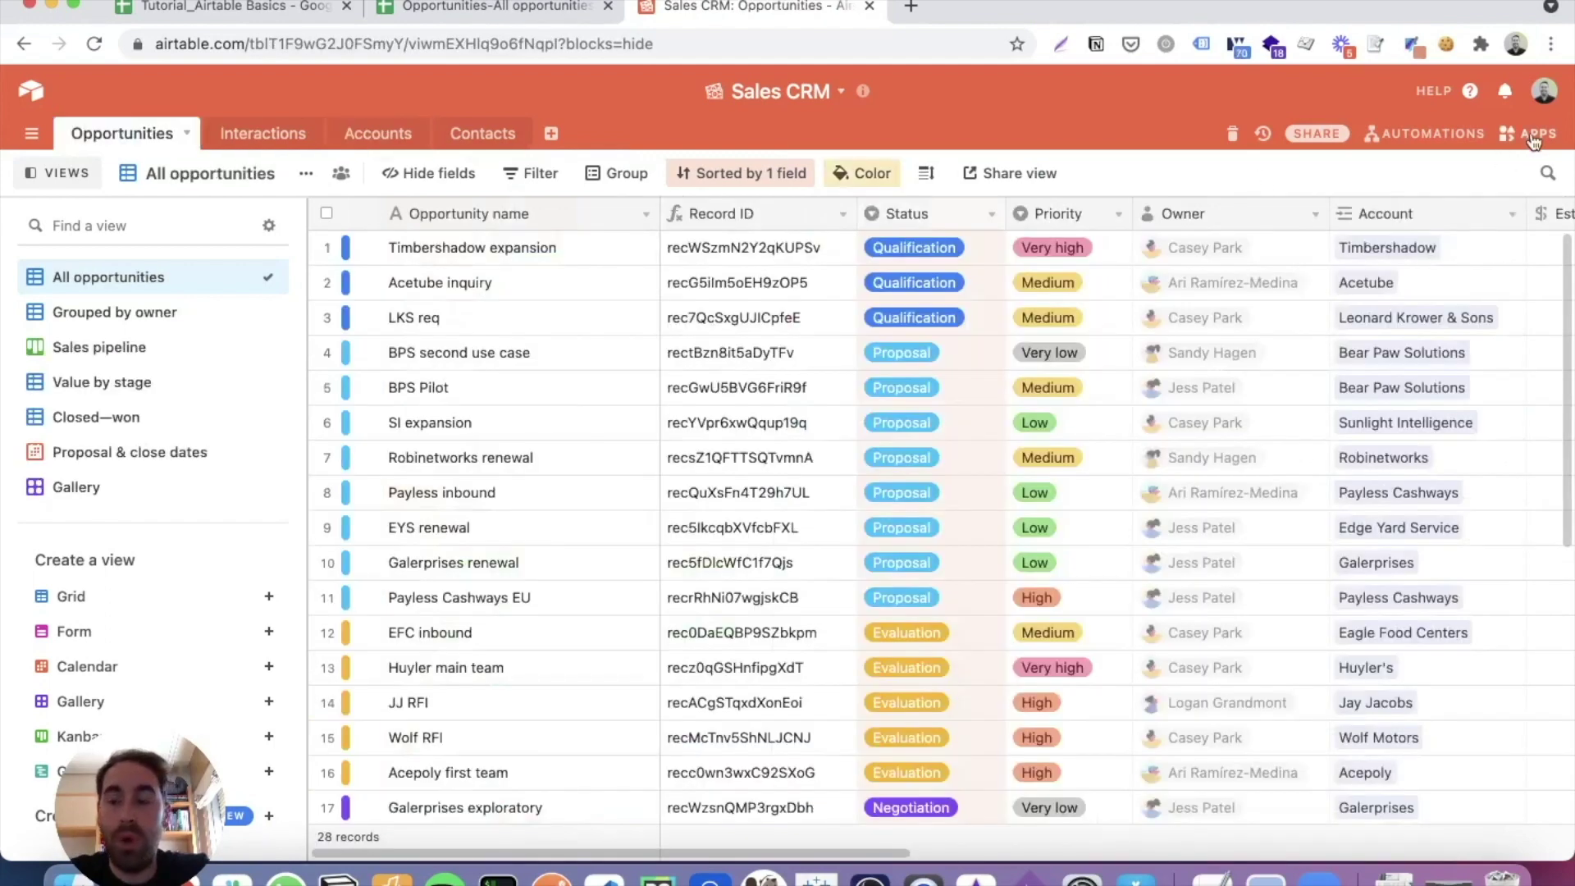
From the Apps panel, add the Base schema app to the Sales CRM HQ dashboard.
click(1532, 138)
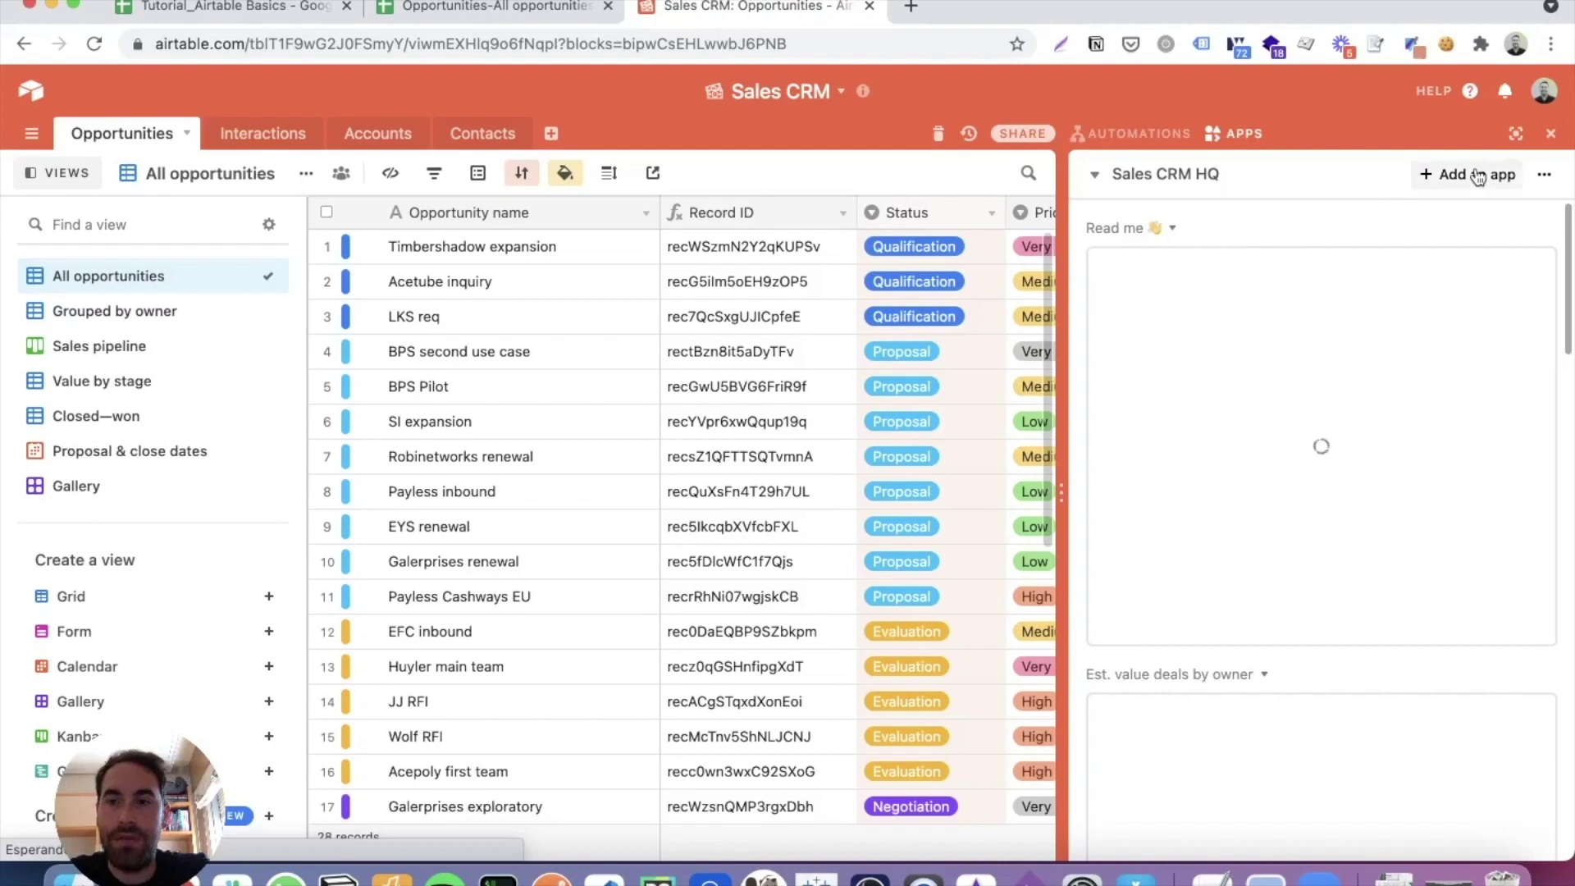
click(1468, 182)
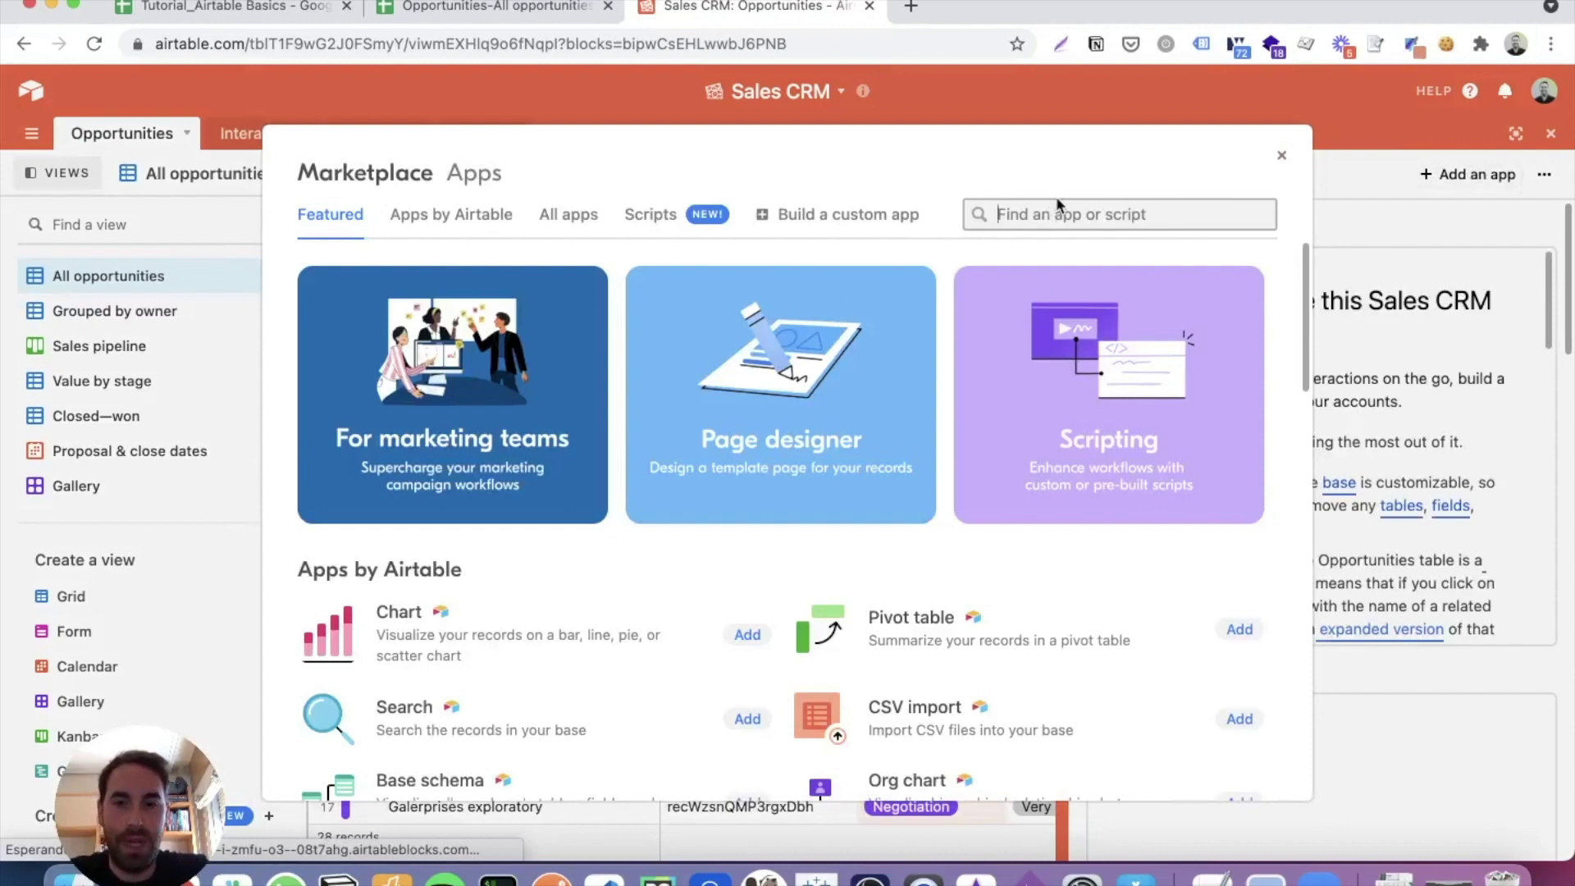
scroll(661, 577, down, 3)
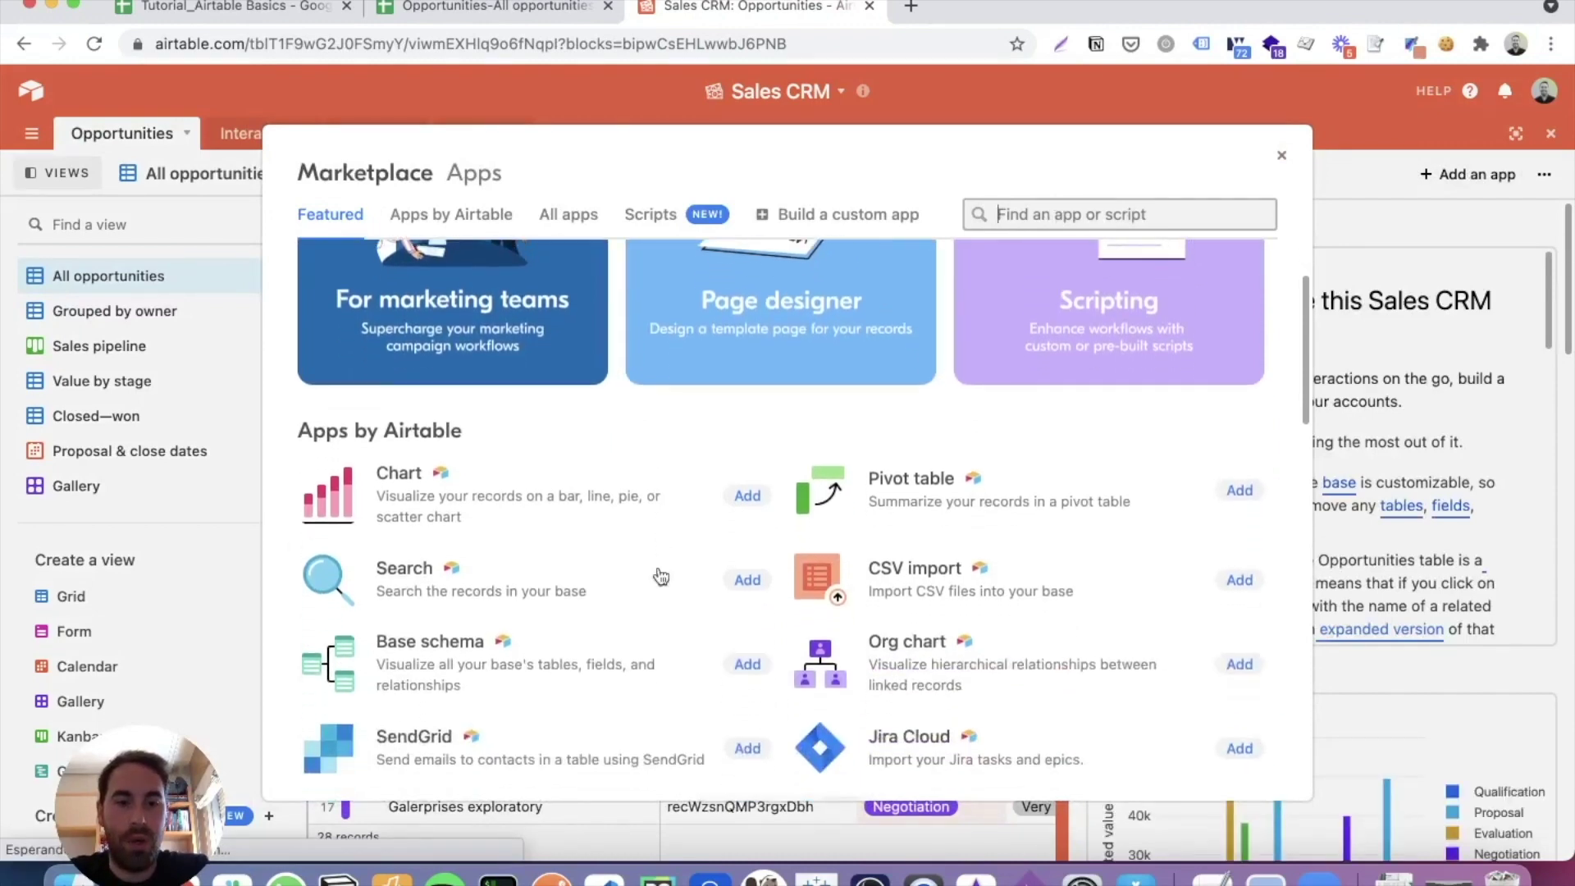
click(747, 666)
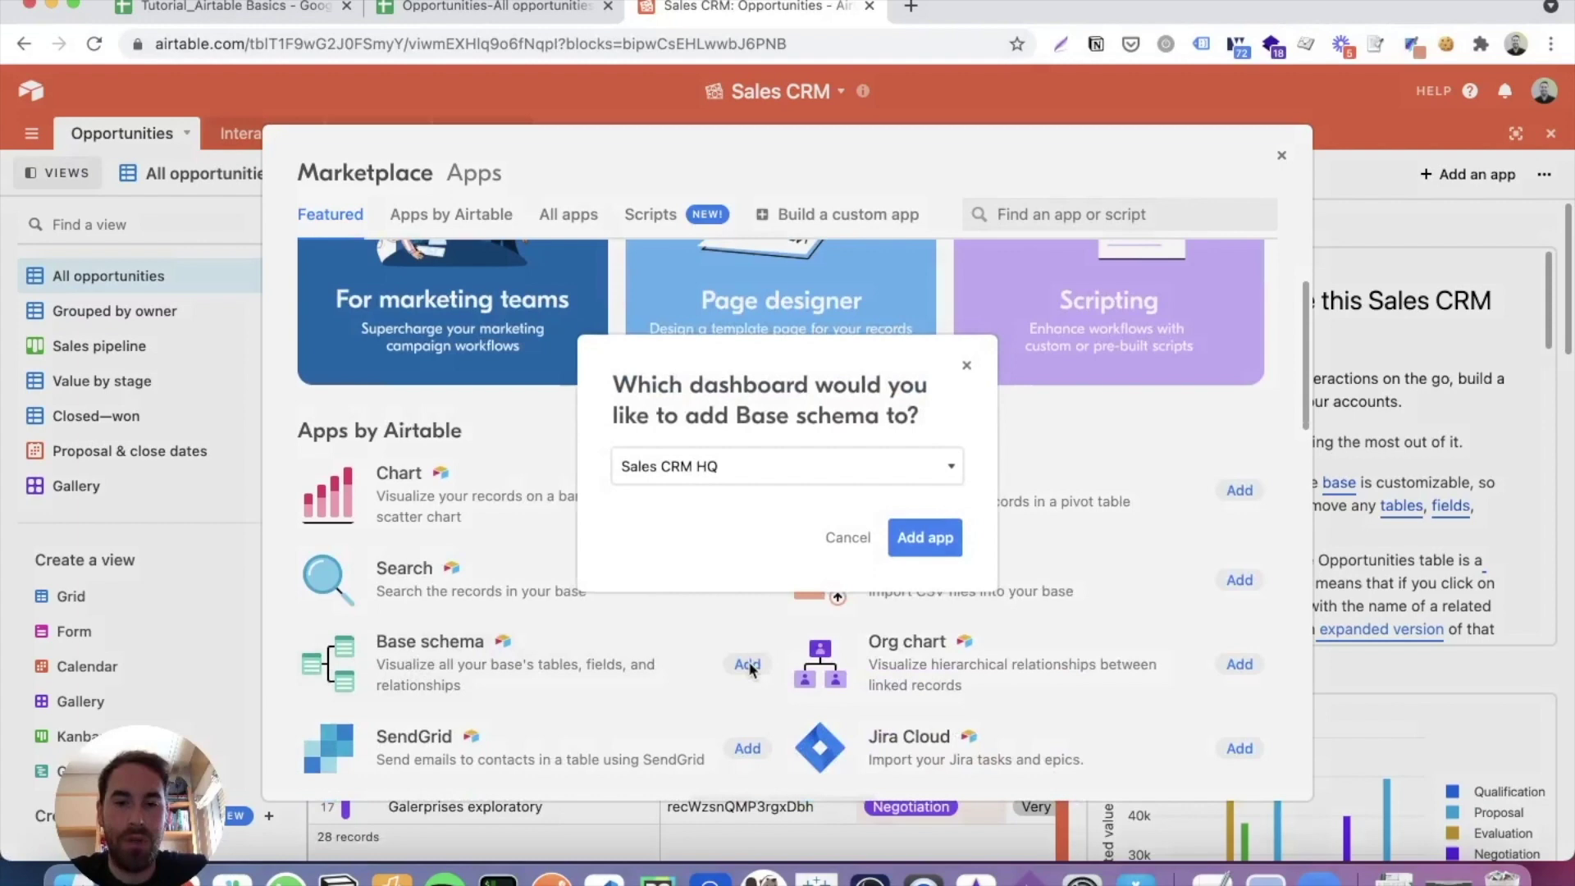
click(938, 546)
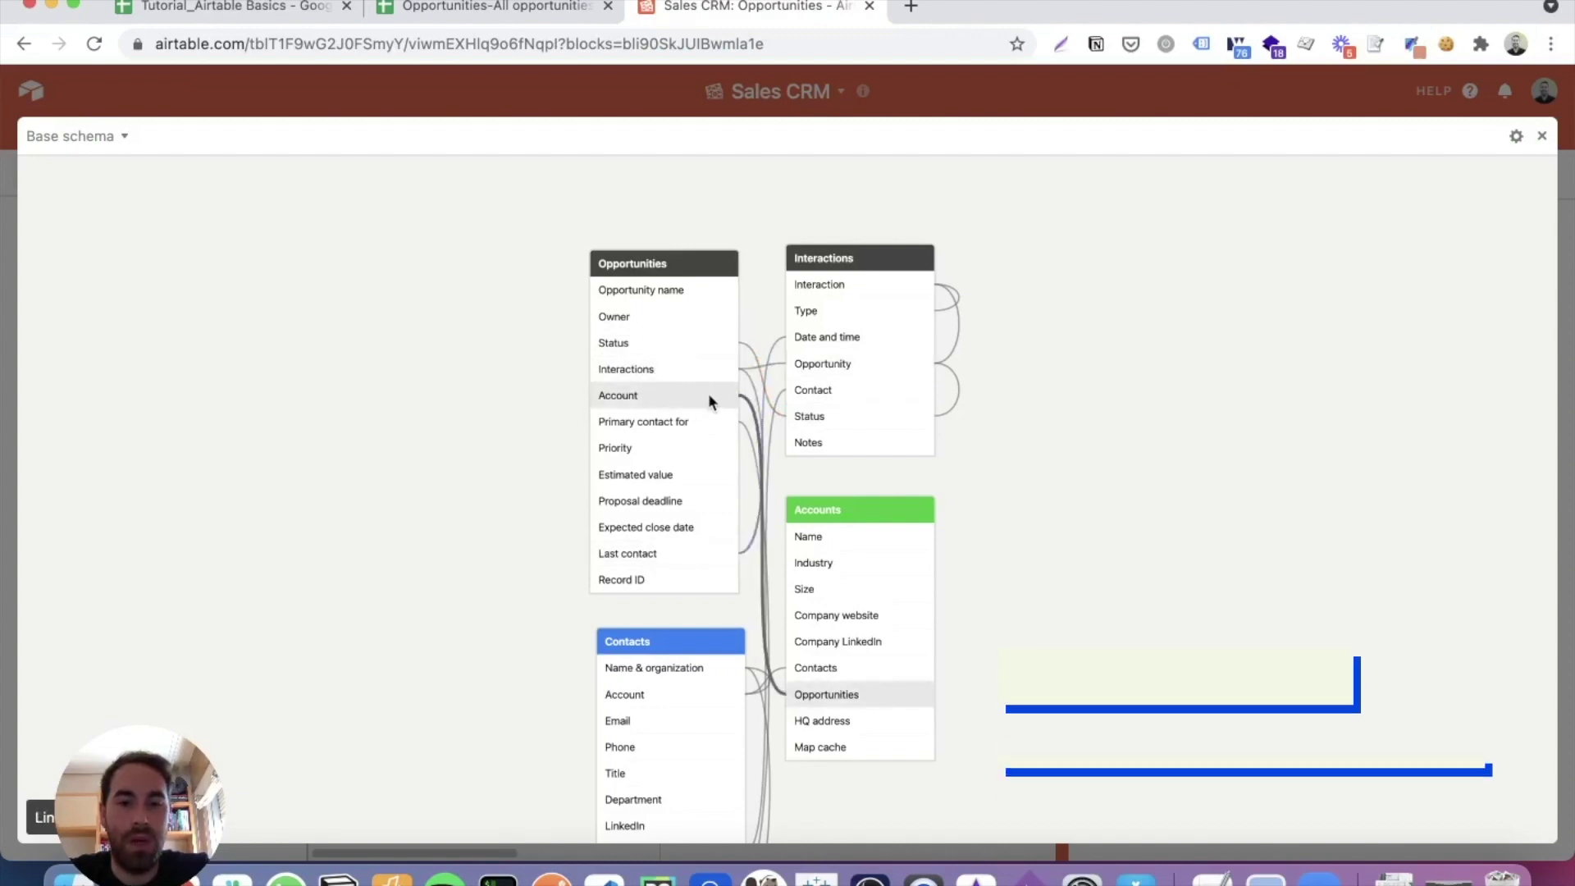
Close the Base schema diagram and scroll right across the Opportunities grid.
click(628, 115)
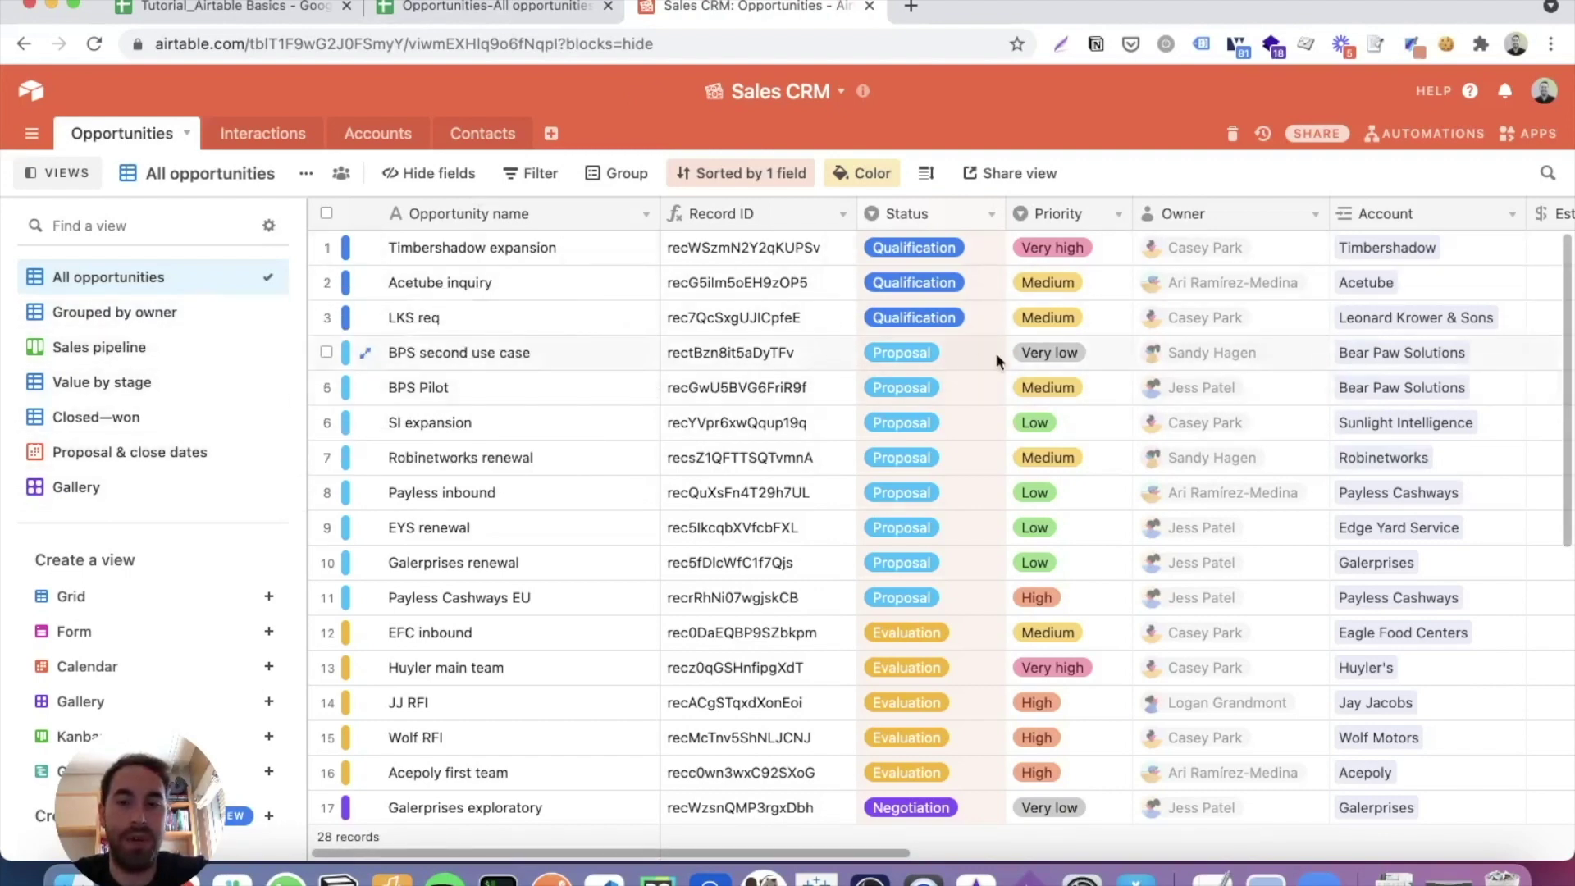
scroll(996, 352, right, 4)
scroll(915, 238, right, 3)
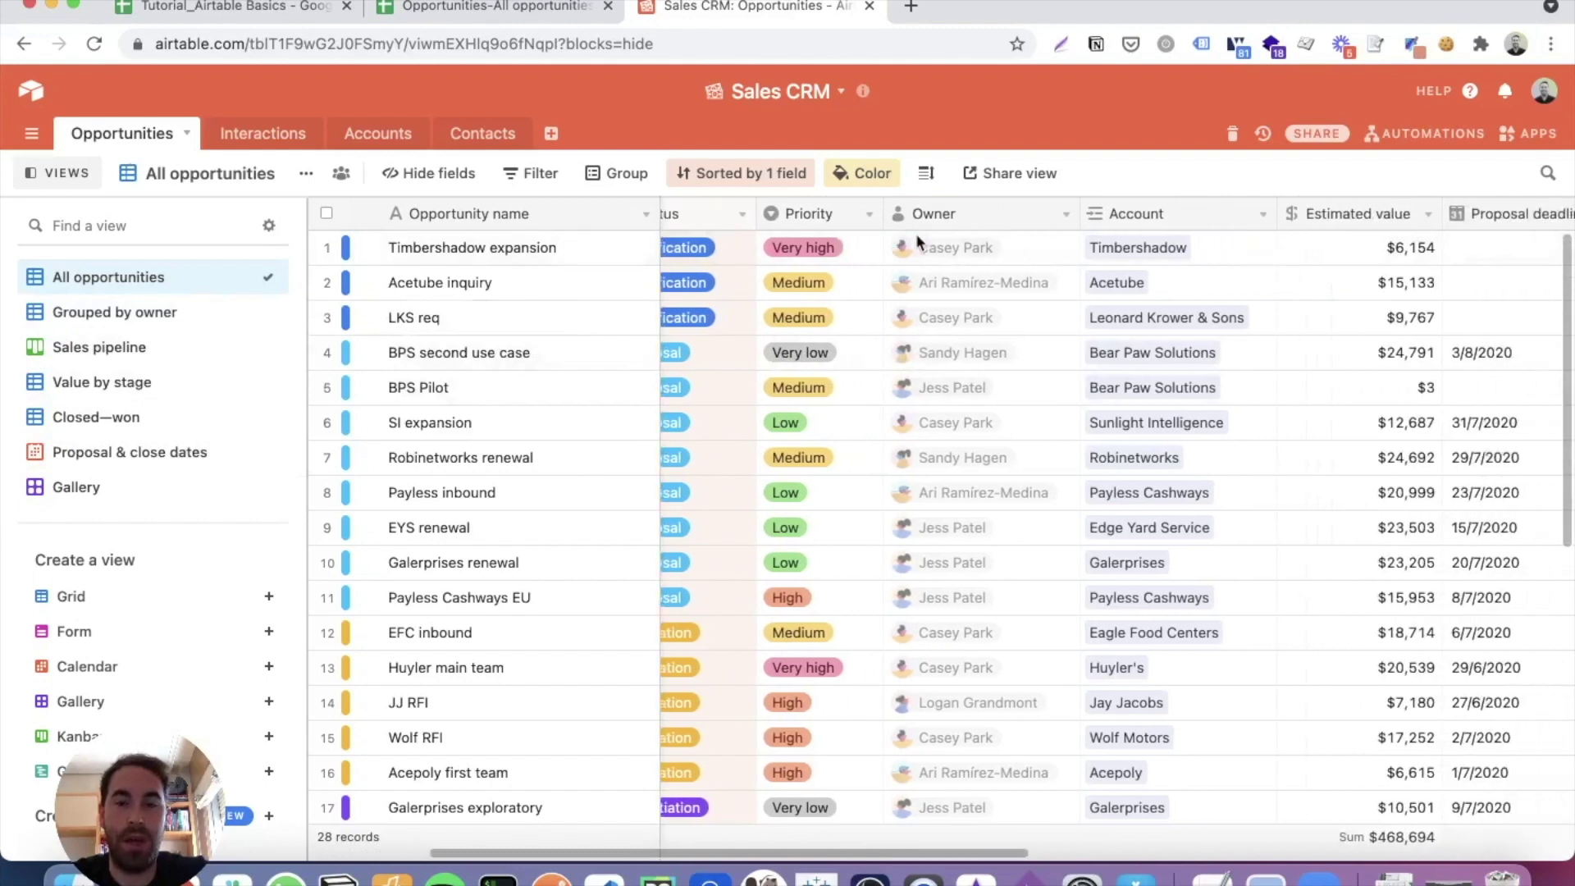
scroll(790, 224, right, 1)
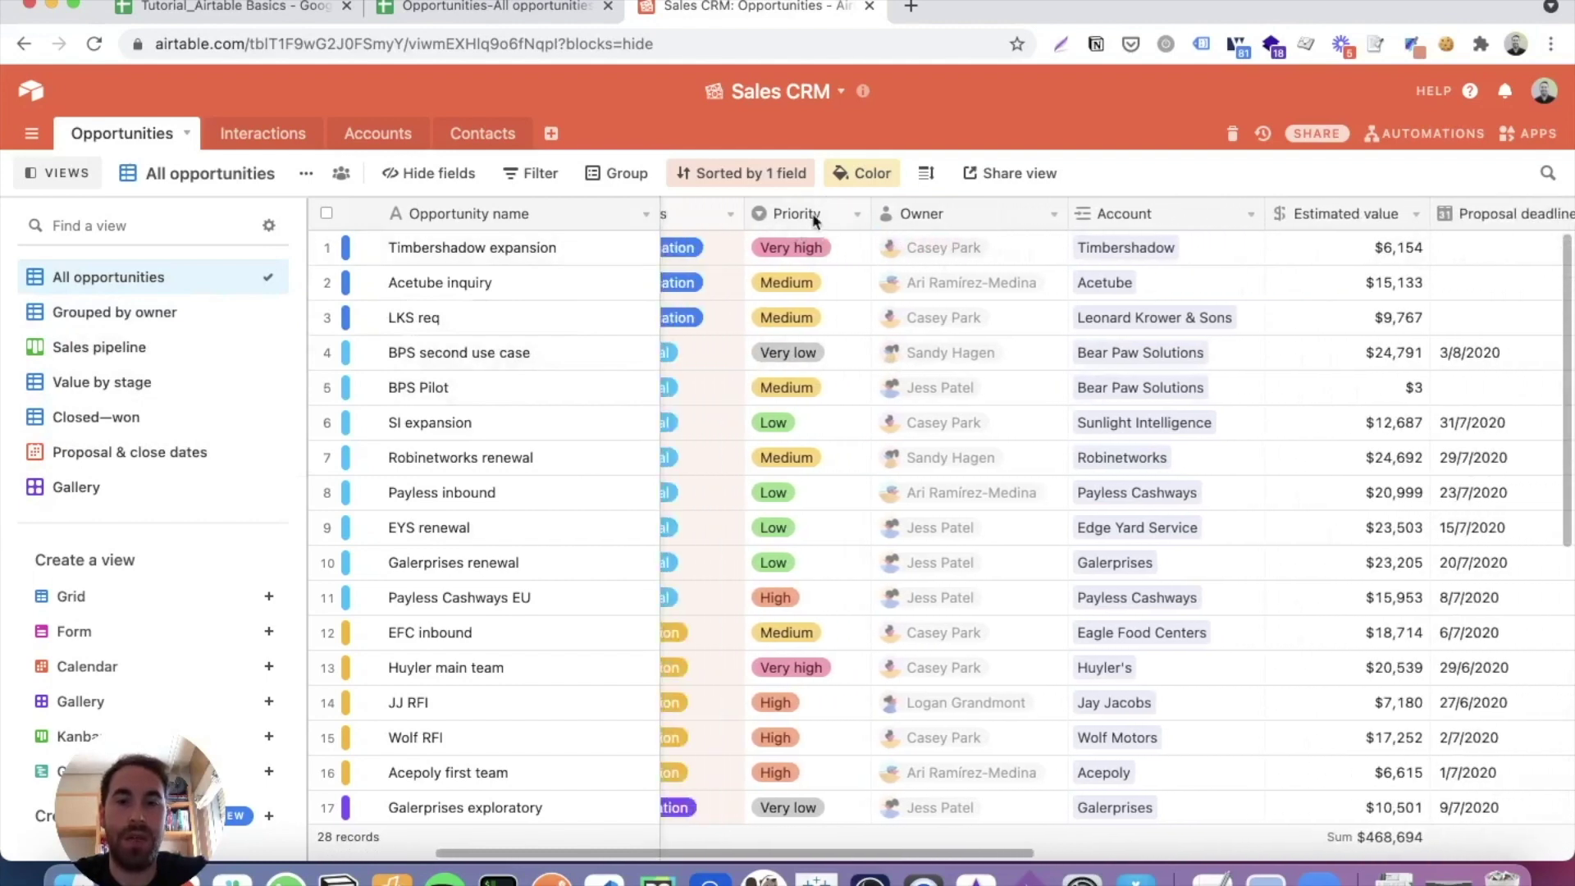
scroll(923, 349, right, 2)
scroll(923, 347, right, 2)
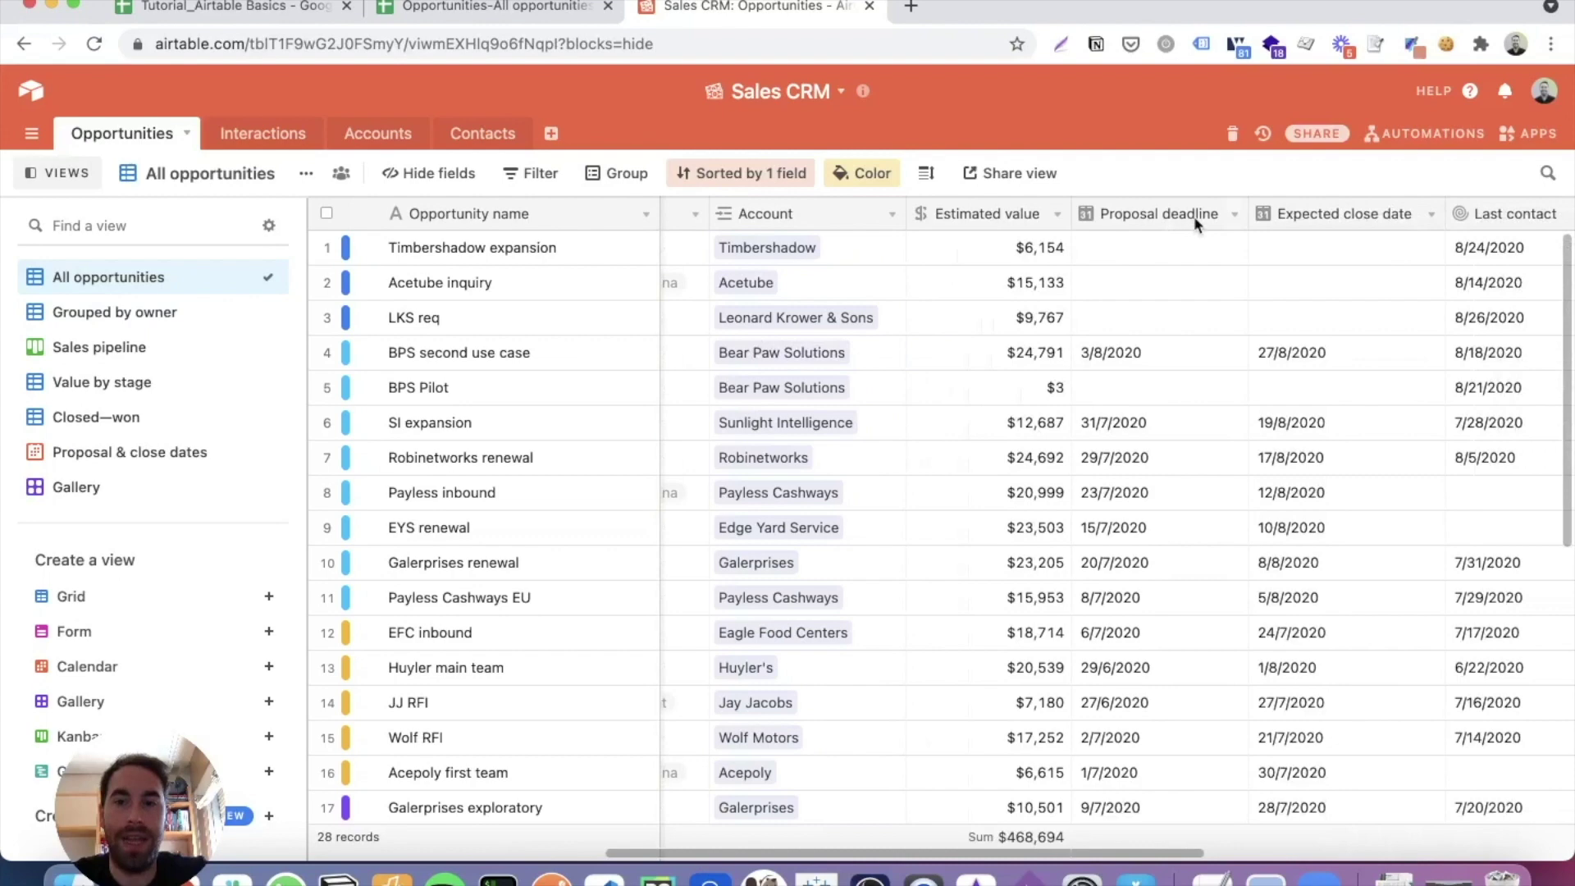
scroll(1193, 215, right, 5)
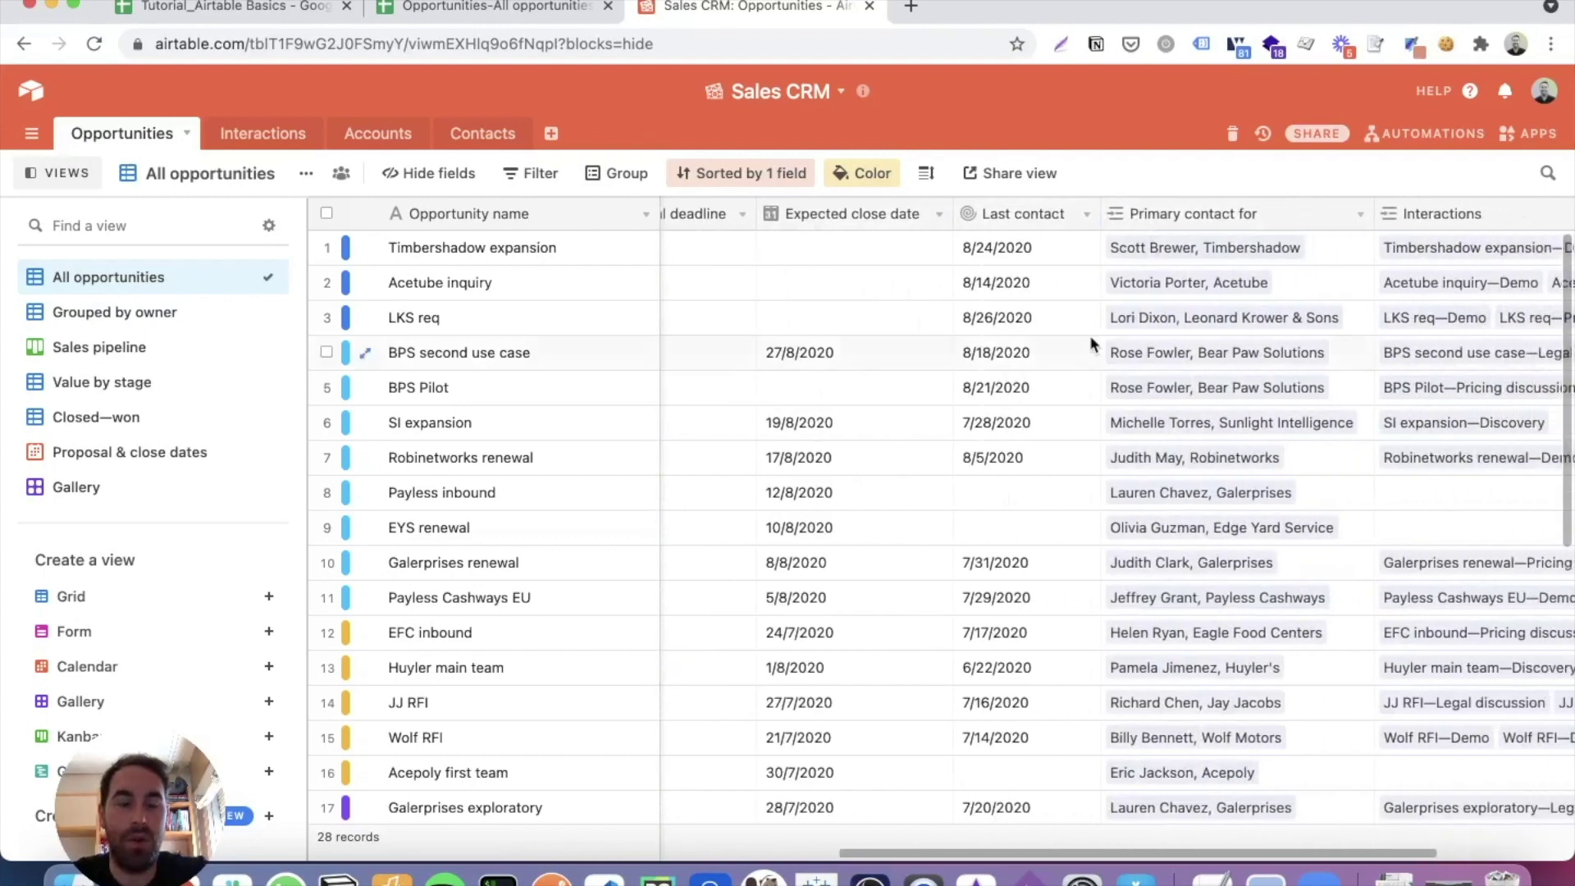
scroll(915, 353, left, 10)
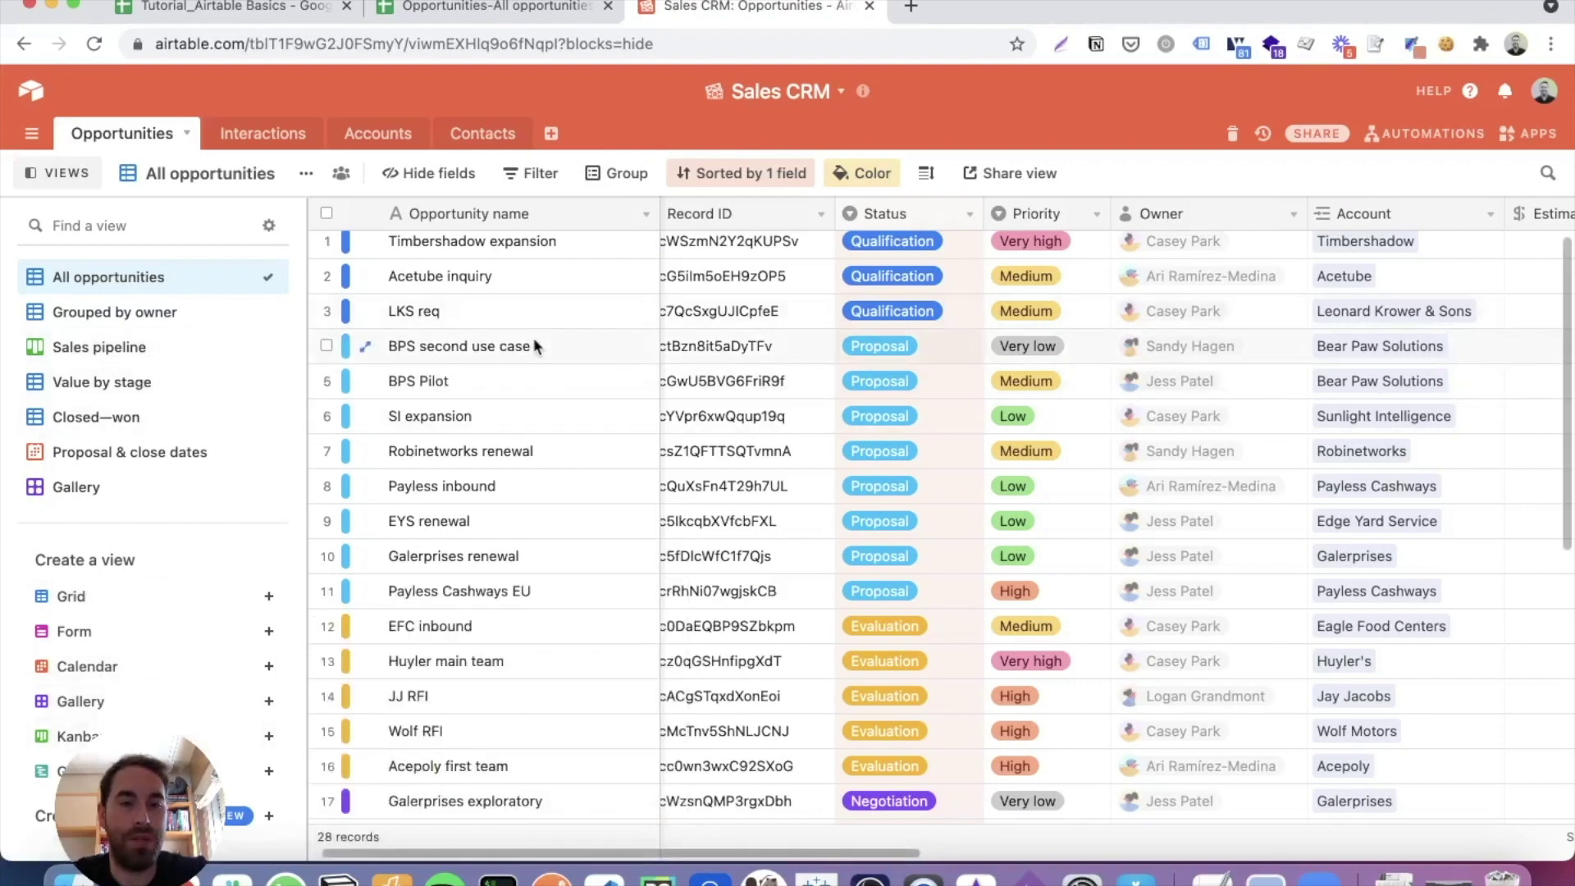
Drag Timbershadow expansion from Qualification through Proposal to Evaluation in the kanban, then reopen All opportunities.
scroll(559, 336, left, 1)
scroll(559, 337, left, 1)
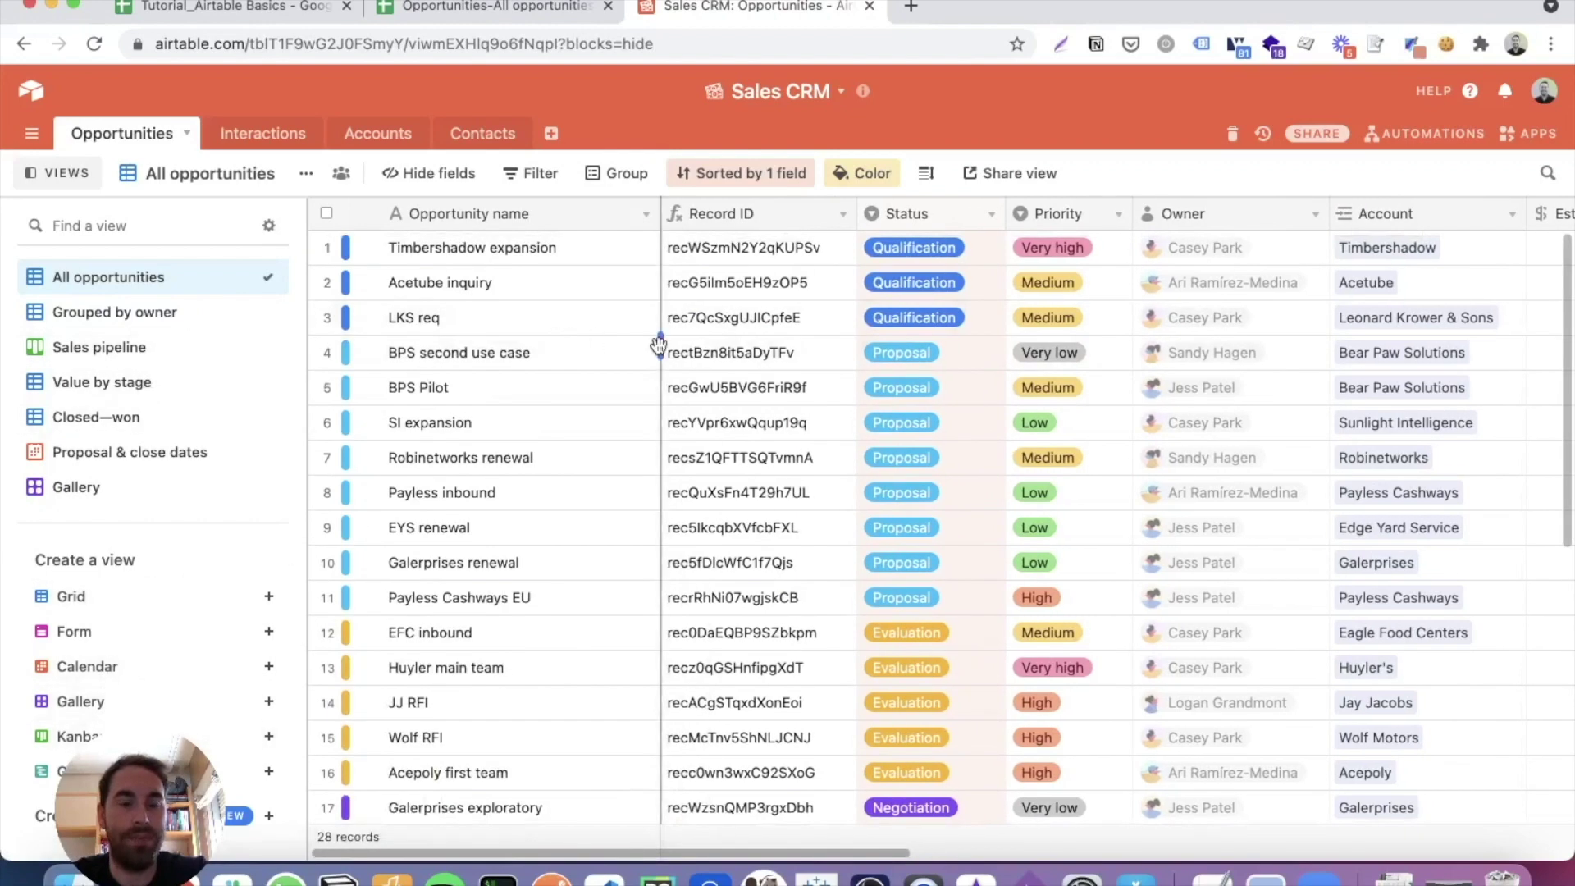
click(117, 351)
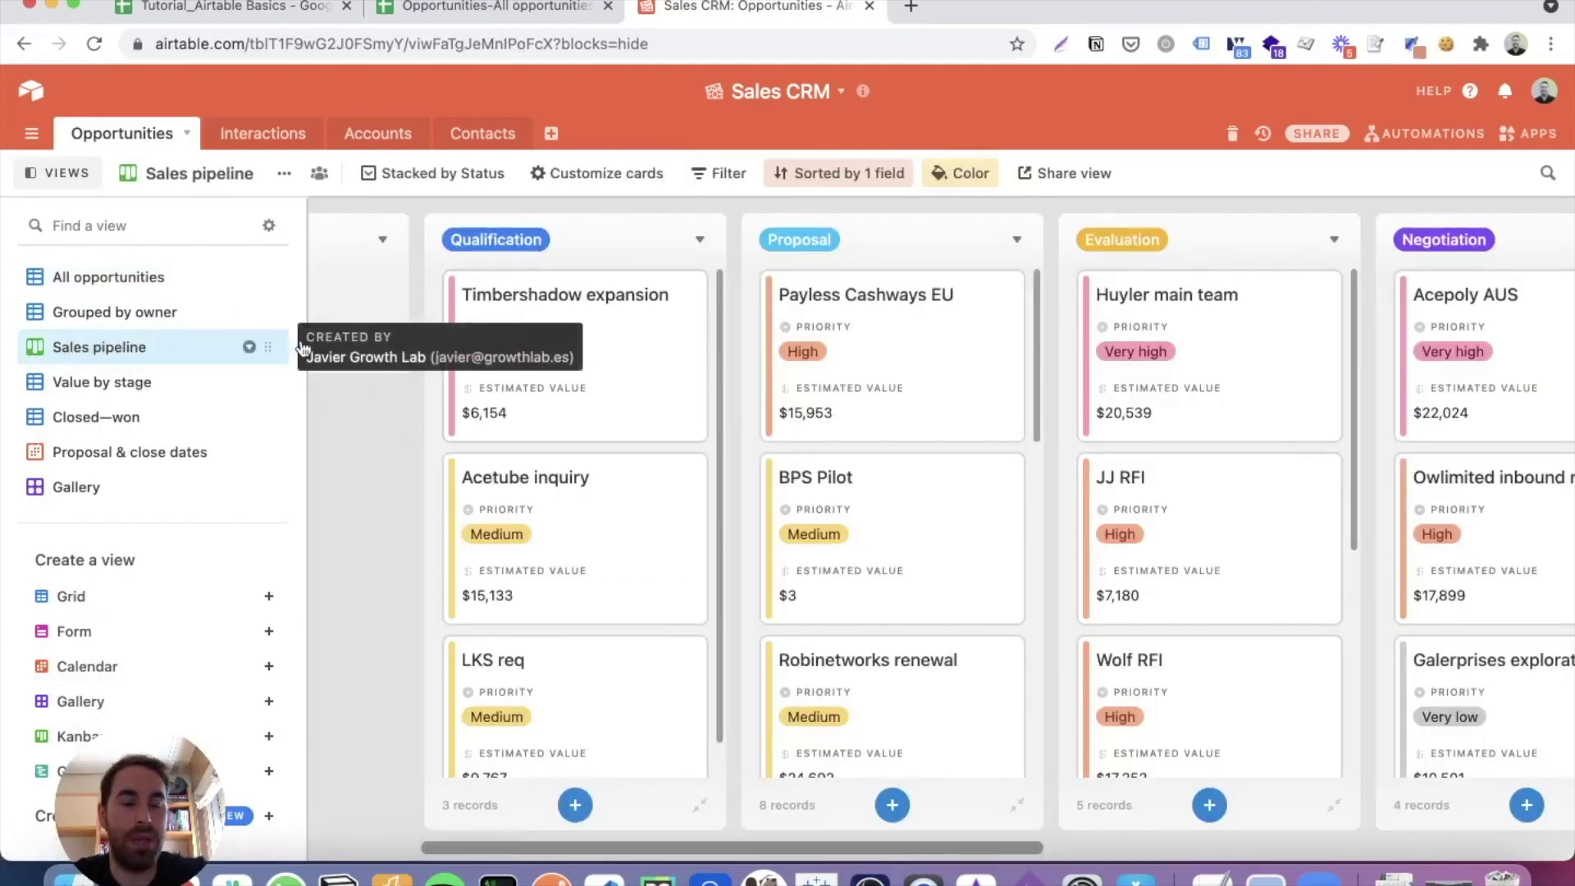
scroll(664, 393, right, 2)
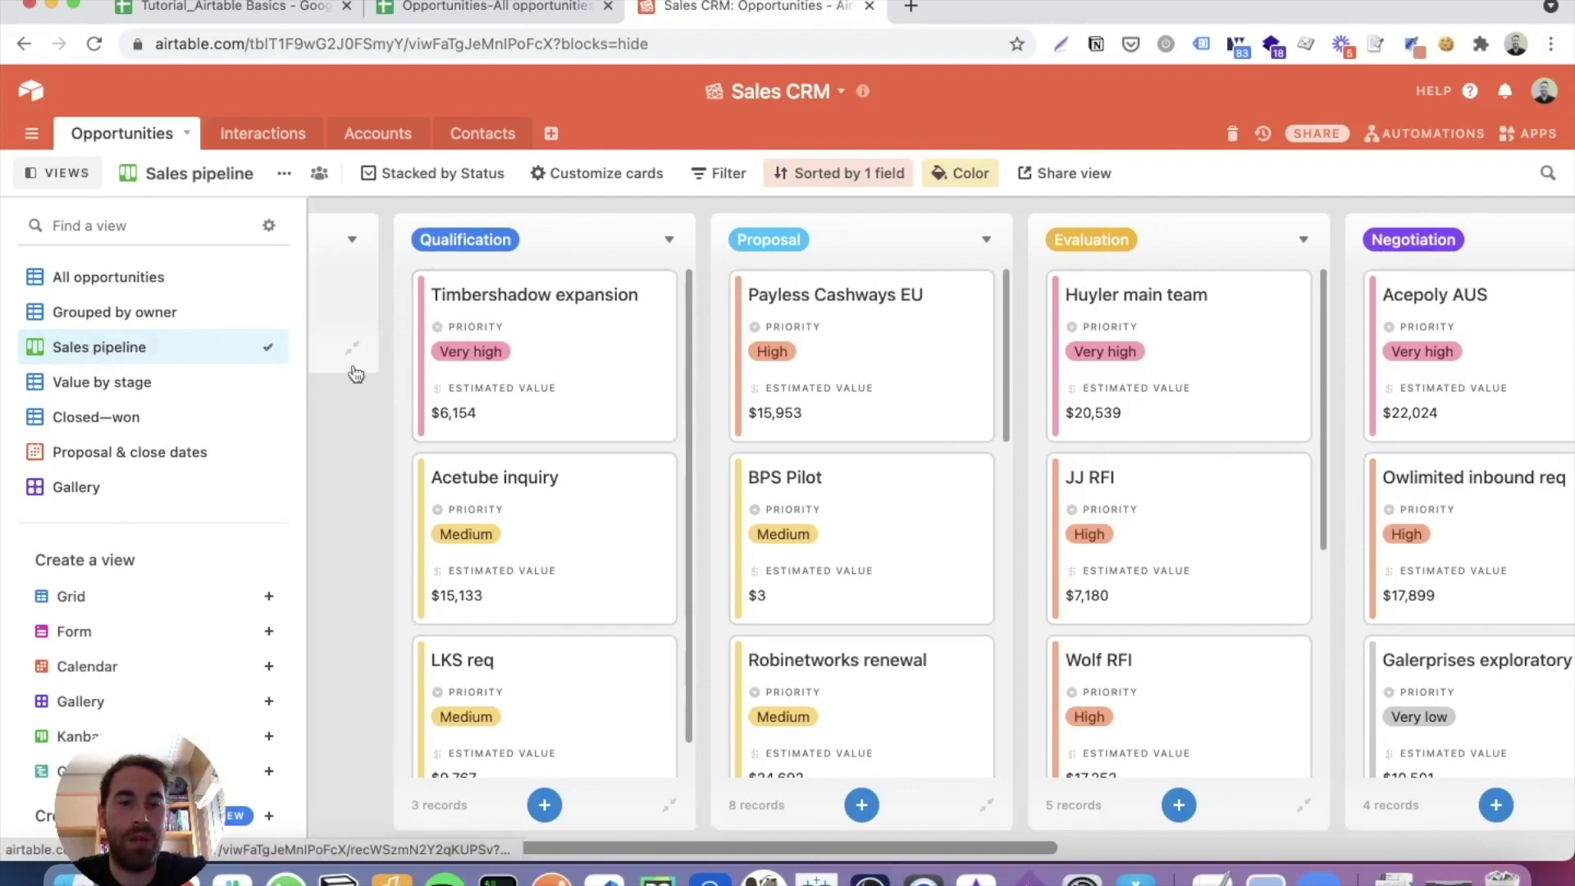
scroll(397, 430, right, 3)
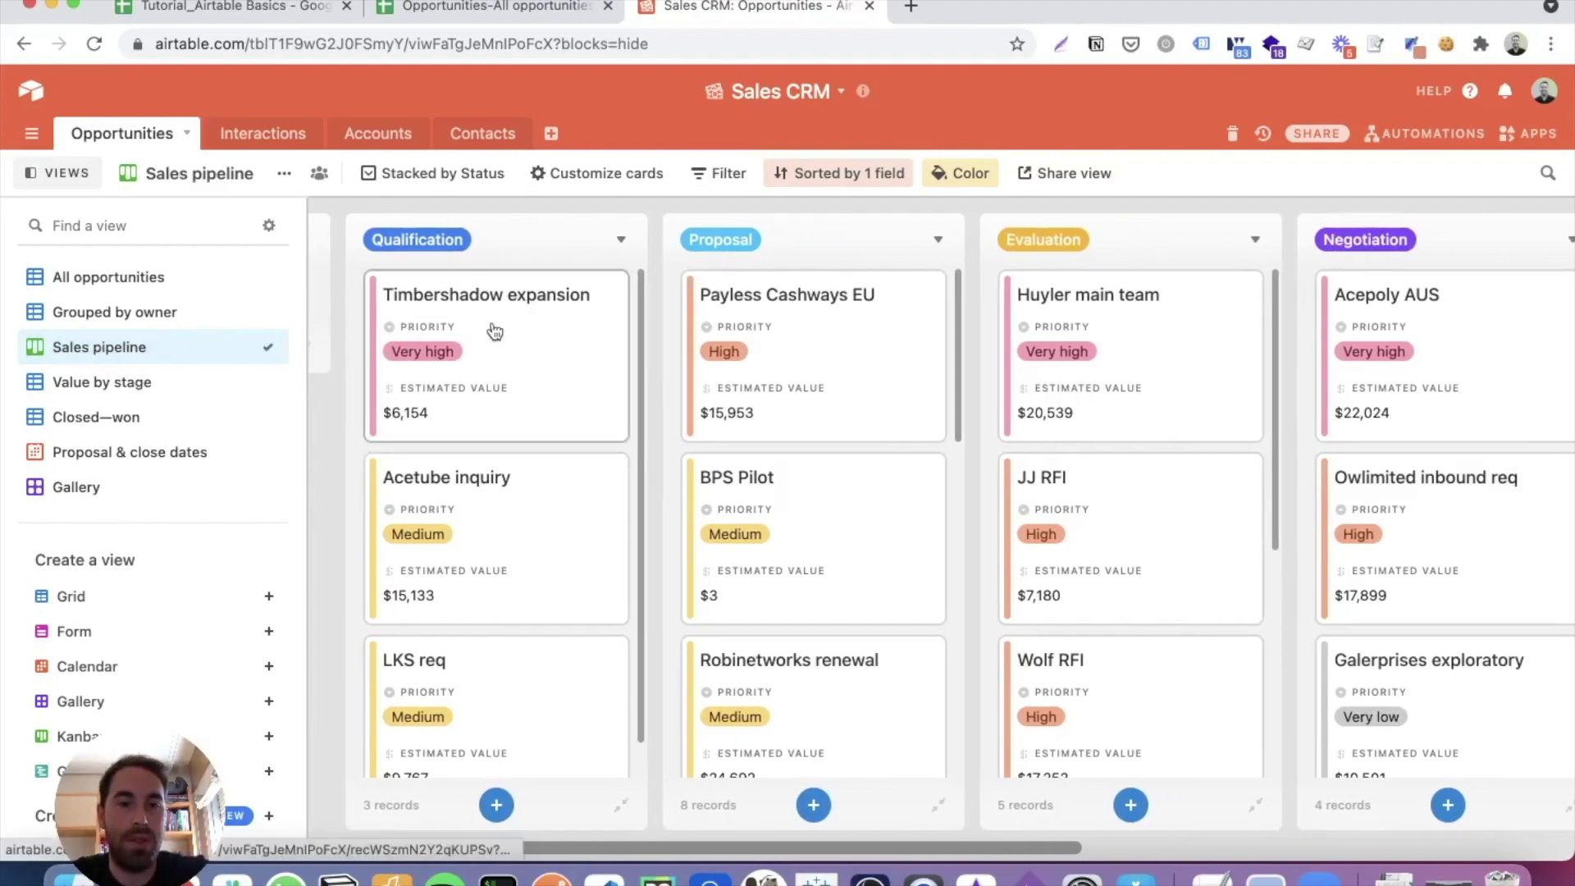
drag(484, 320, 767, 312)
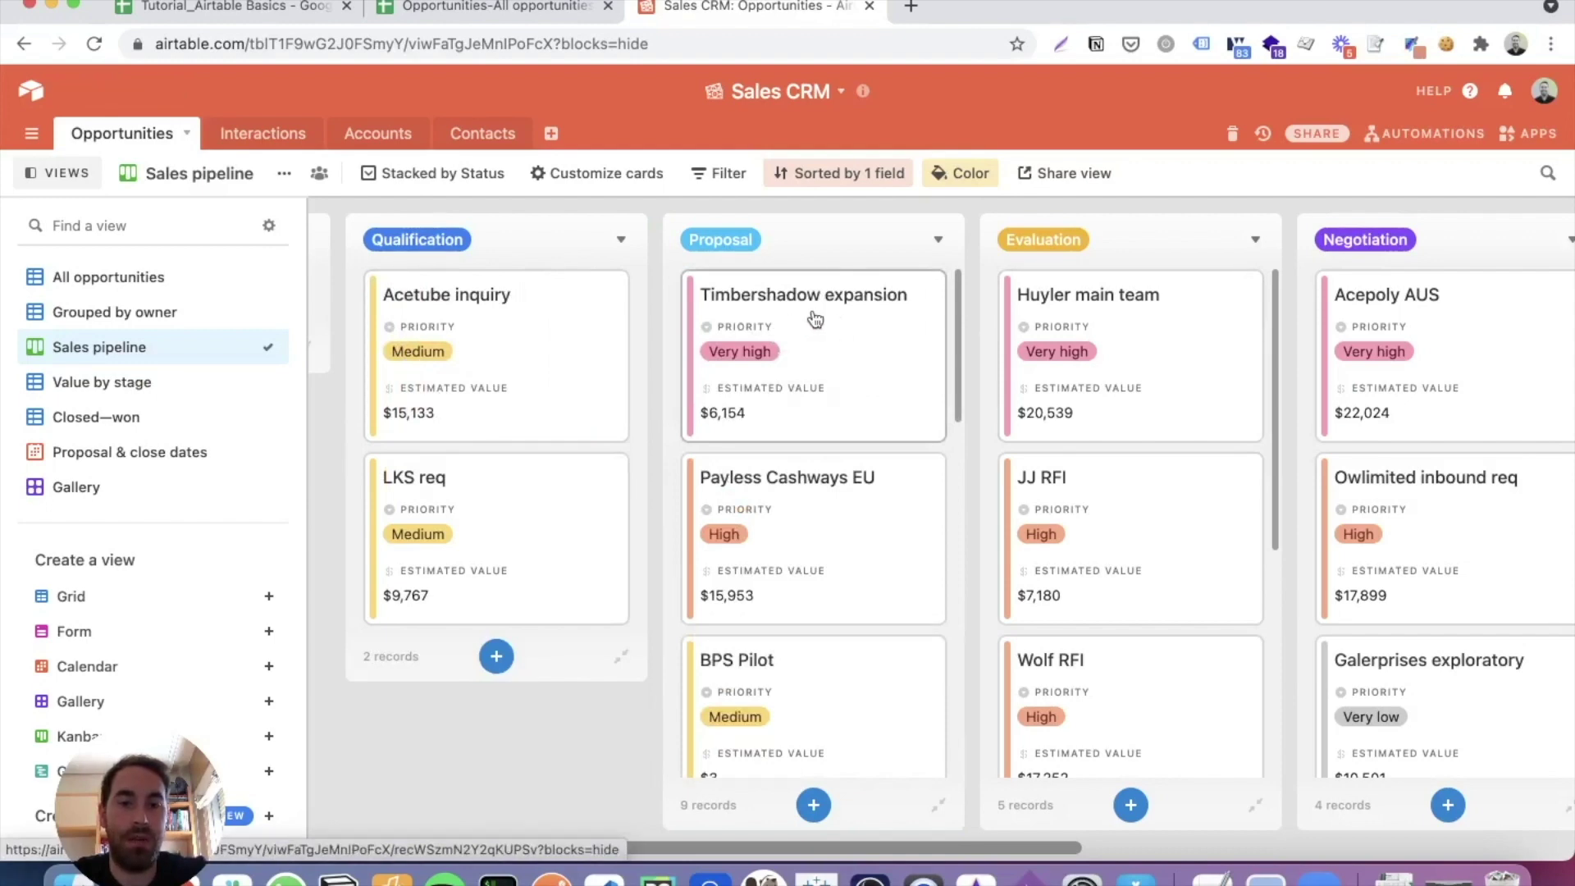
drag(815, 319, 1100, 316)
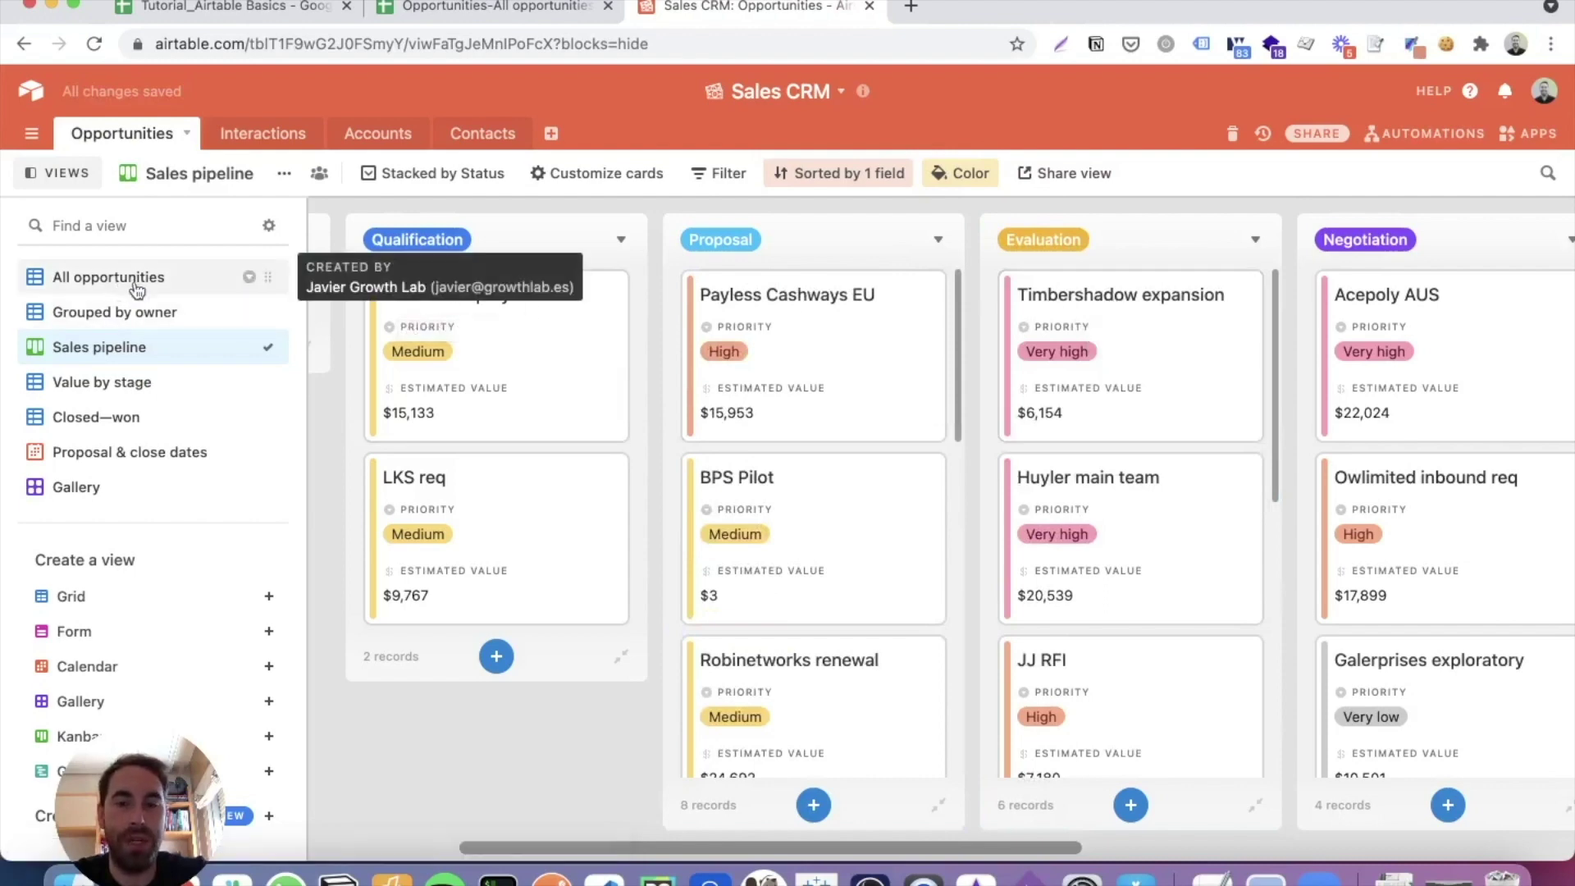
click(107, 286)
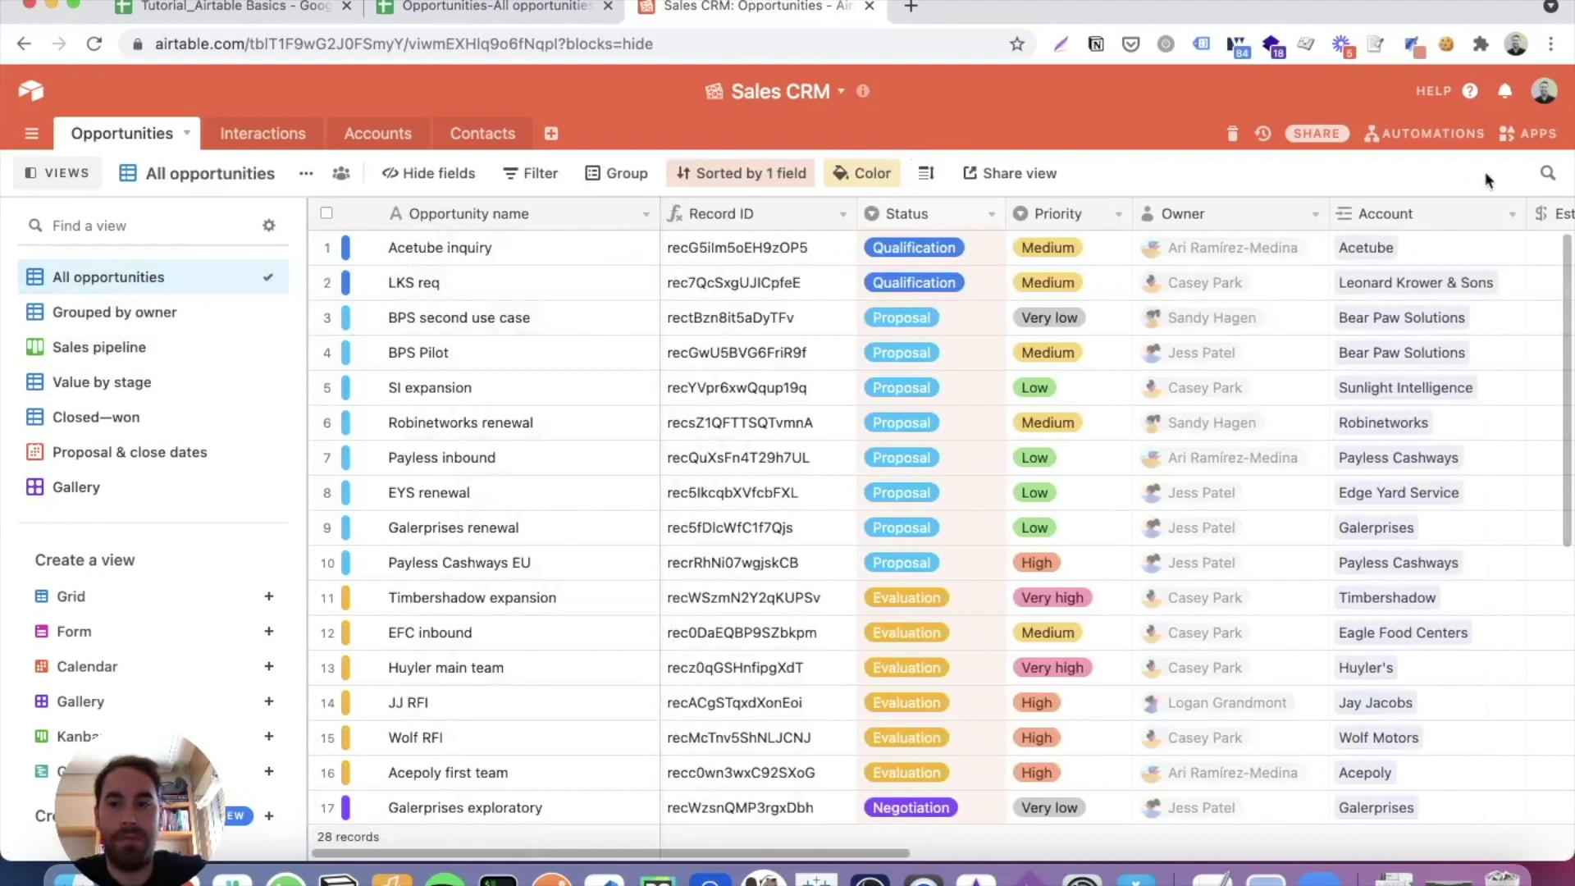
Find 'timber' and drag the Timbershadow expansion card to Qualification in the Sales pipeline kanban.
click(1547, 173)
text(timber)
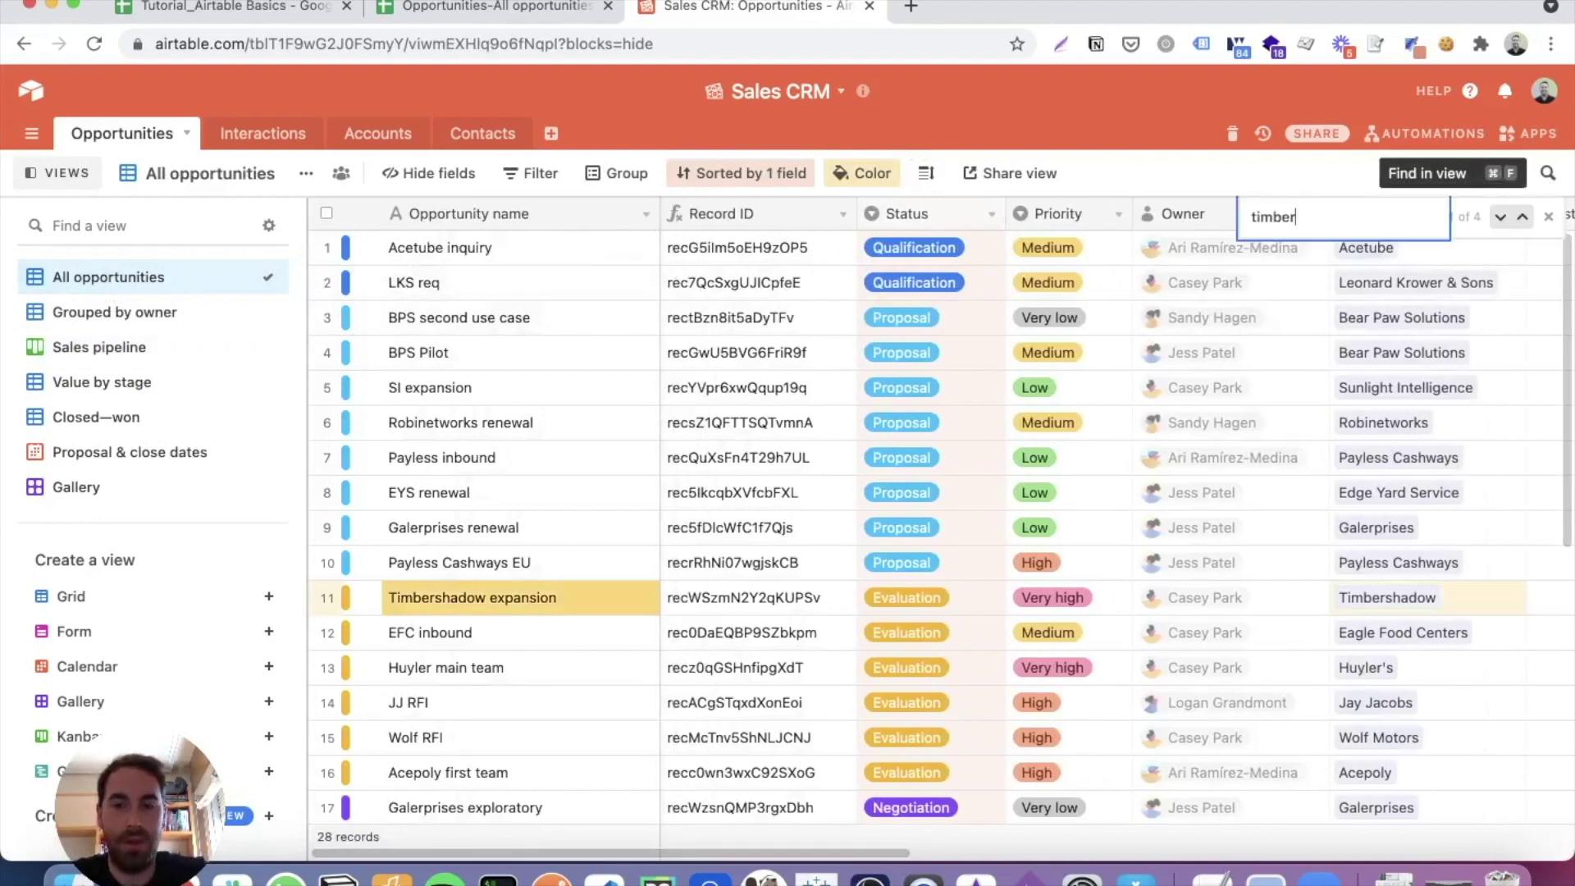
click(896, 597)
click(138, 351)
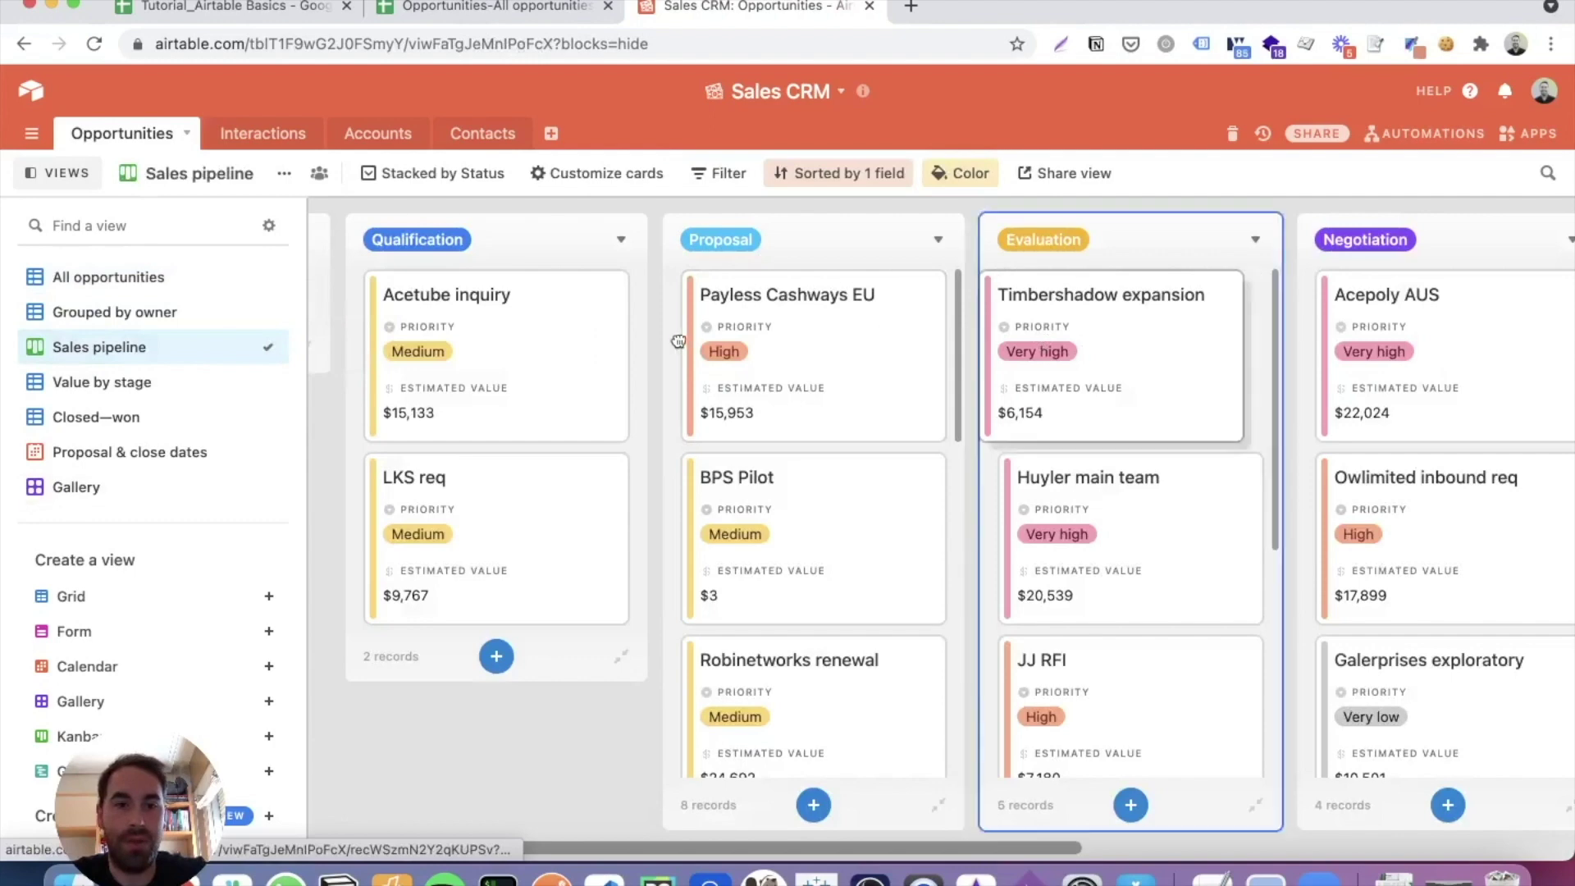
drag(678, 340, 497, 316)
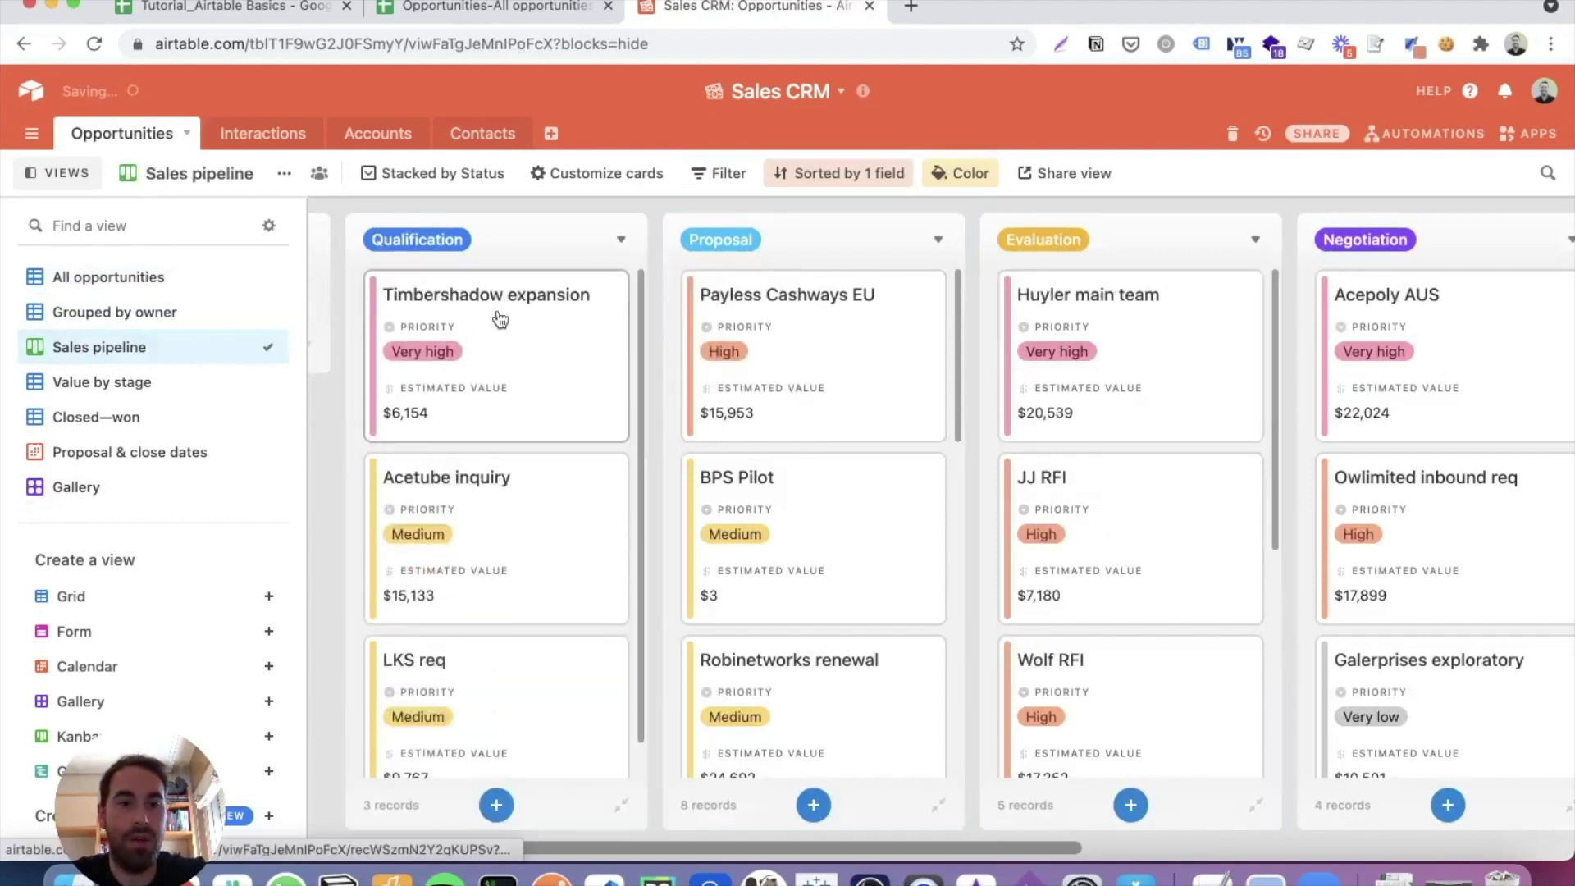
Verify Timbershadow's status reads Qualification in the grid, then open the Proposal & close dates calendar.
click(116, 281)
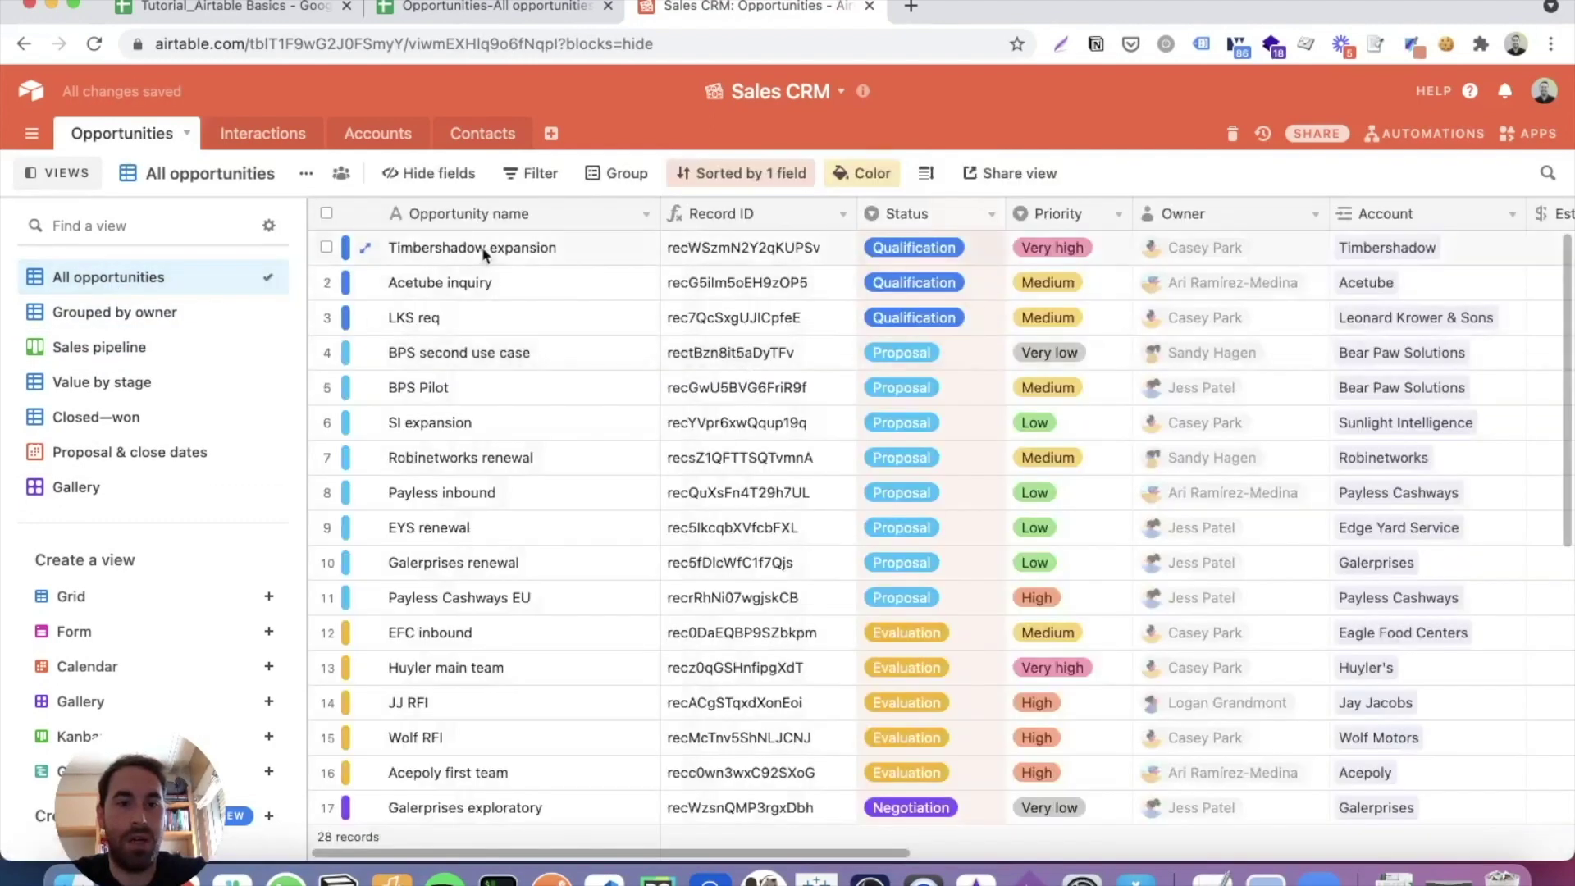
click(482, 247)
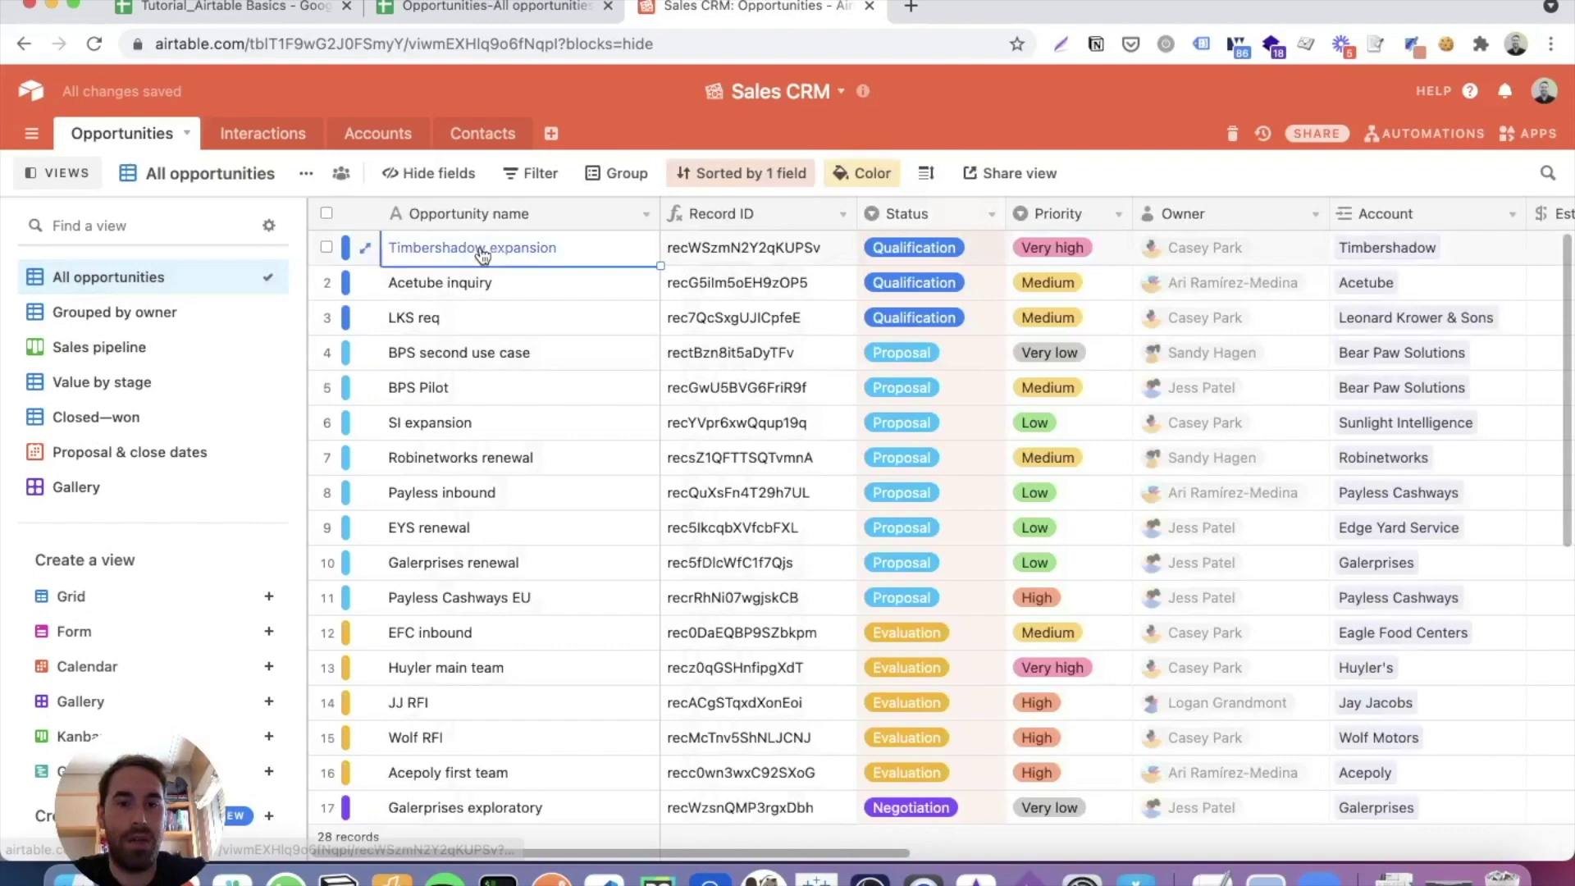
click(921, 249)
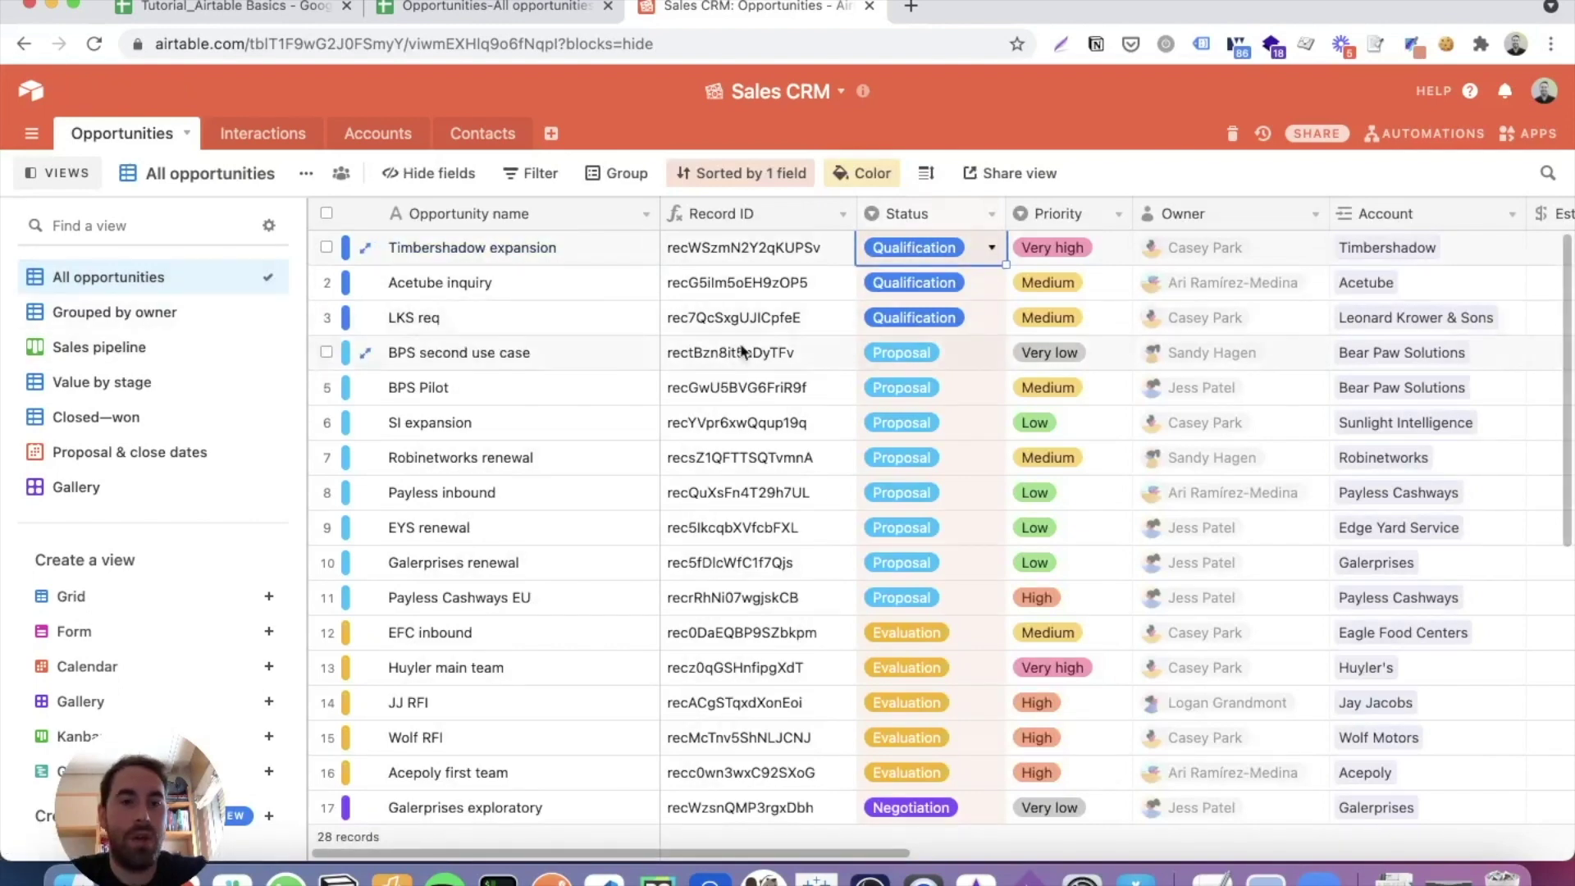
scroll(743, 351, right, 4)
scroll(743, 351, right, 6)
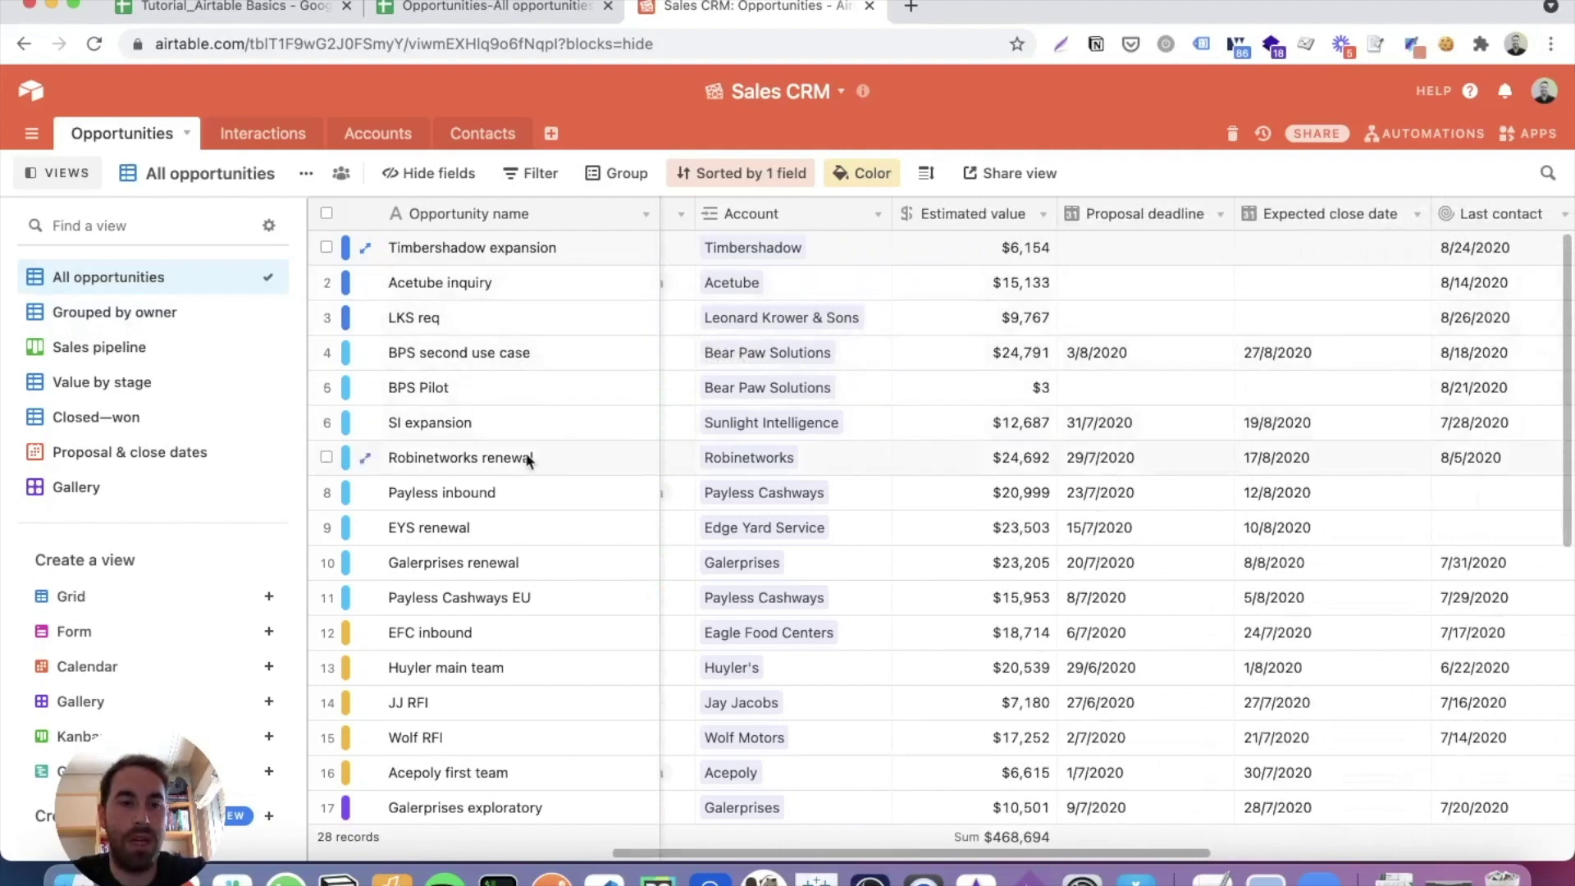
click(121, 460)
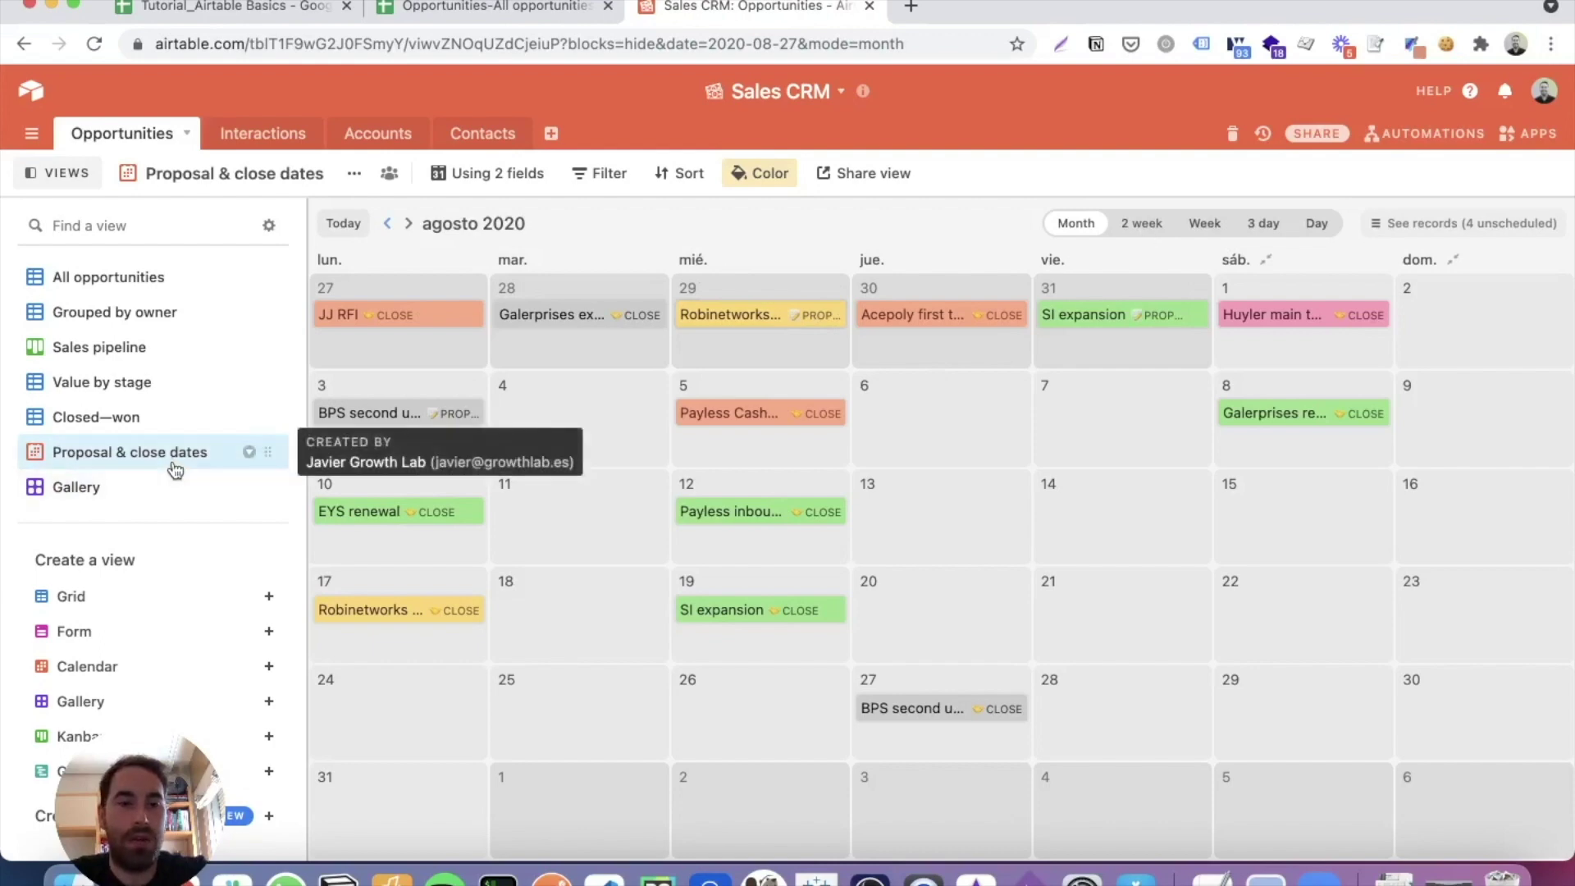
Review the calendar's two date fields in its settings without changing them.
click(525, 175)
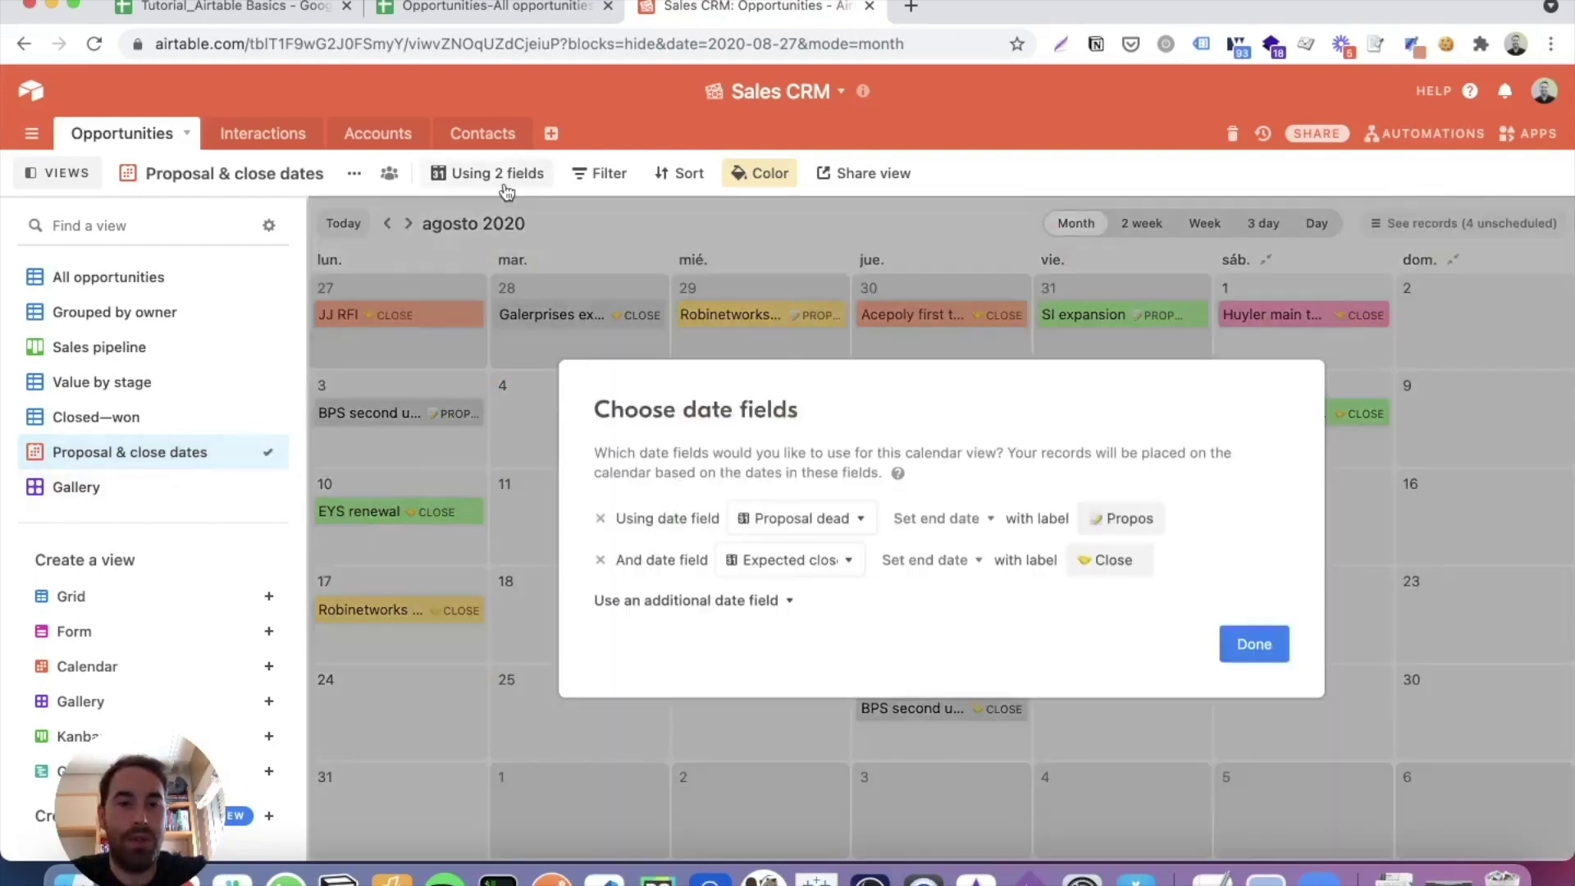
click(820, 521)
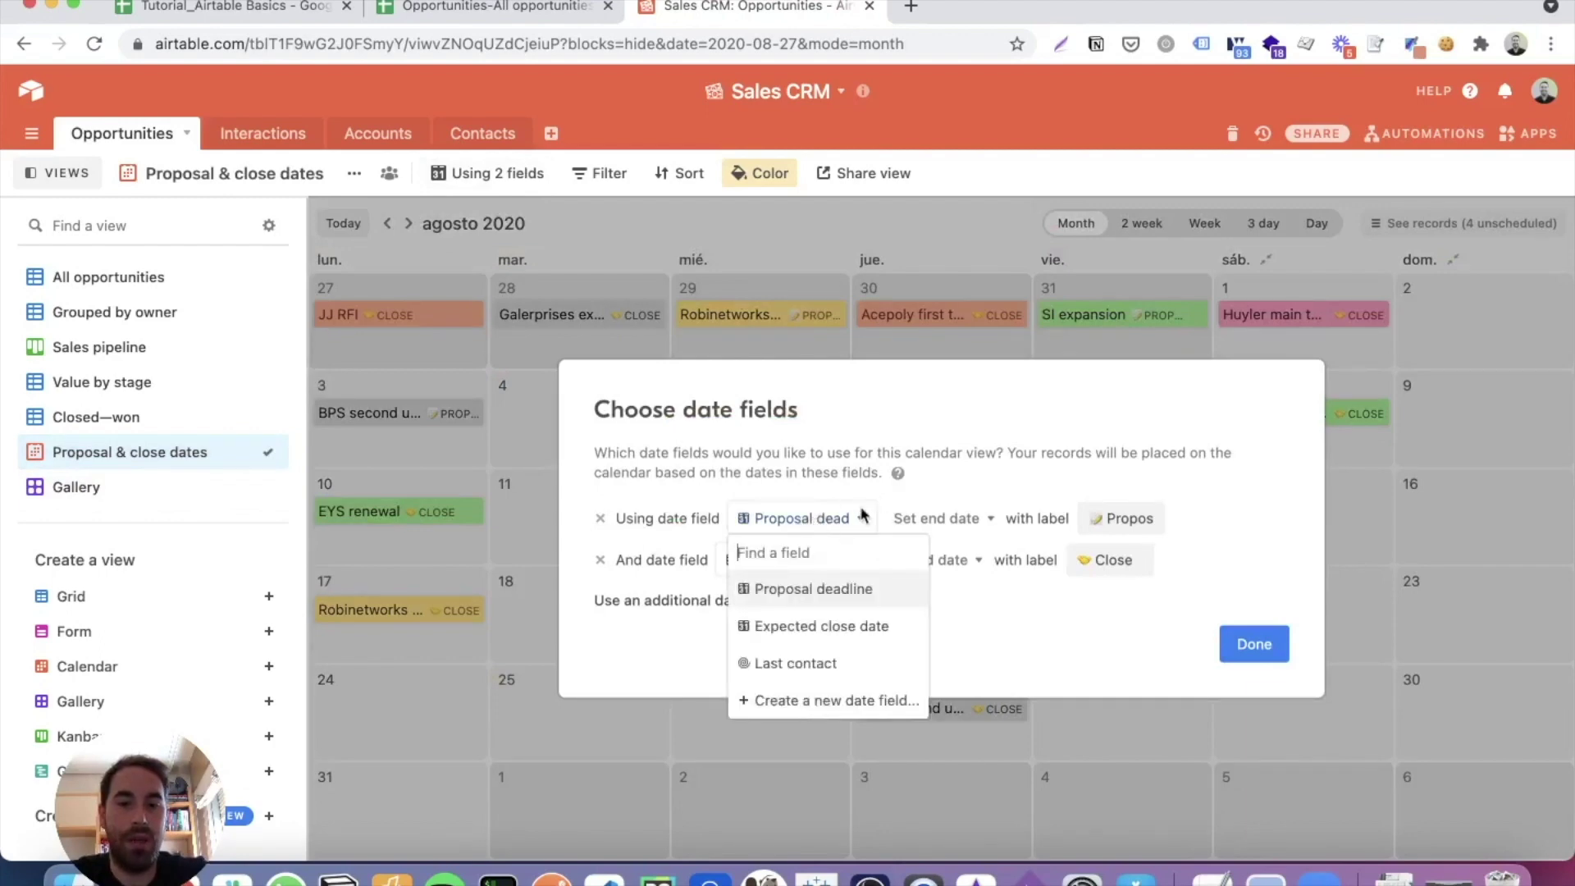
click(992, 443)
click(1268, 648)
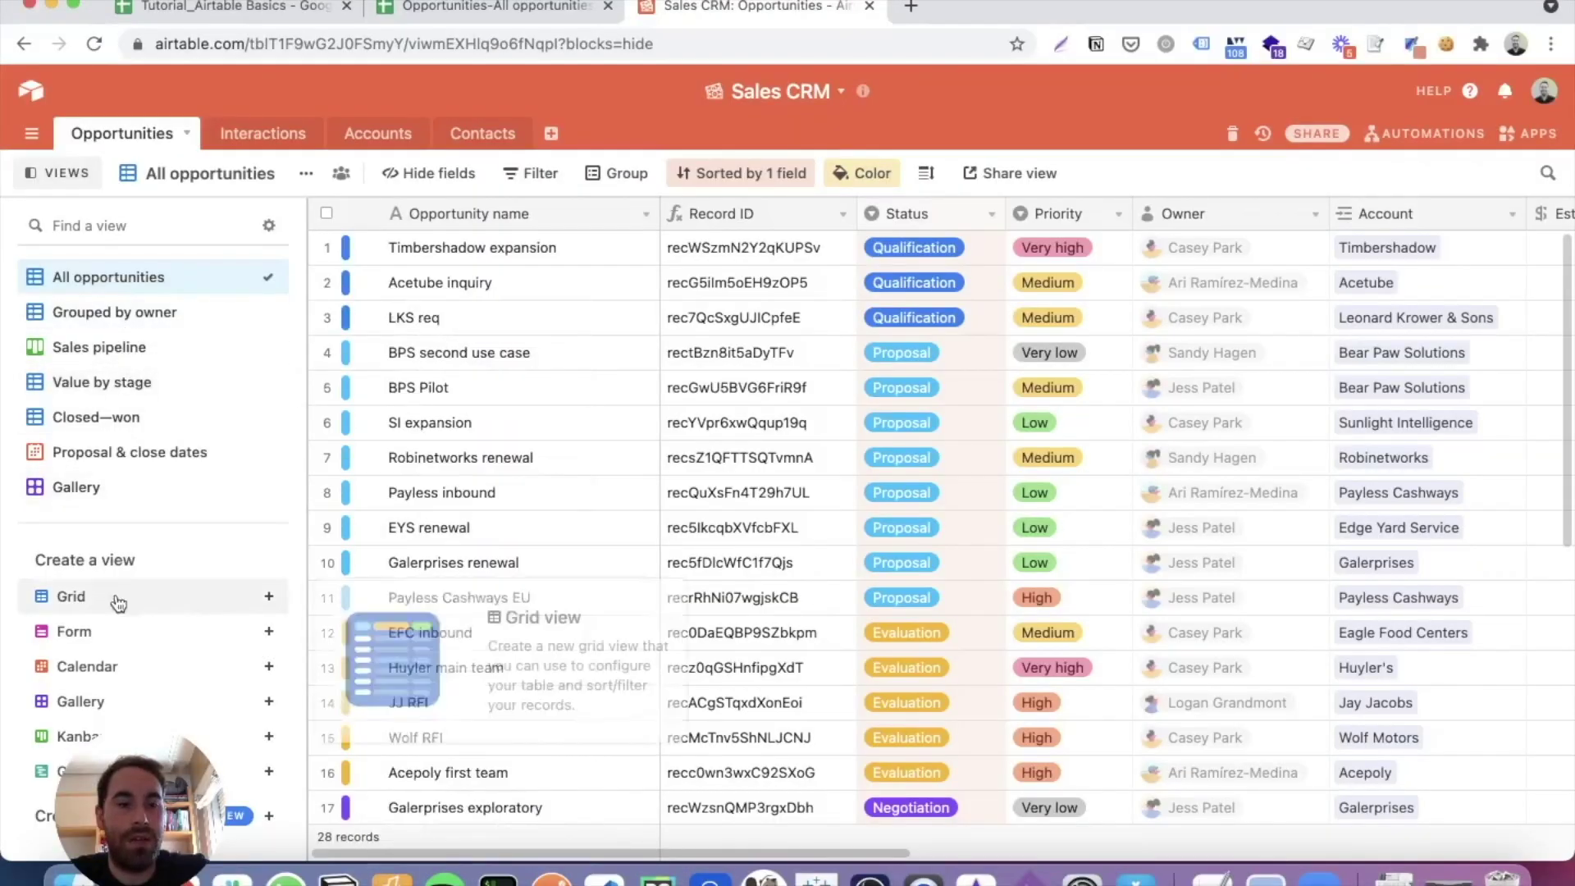
Create a new Gantt view on the Opportunities table from the view options.
mouse_move(115, 604)
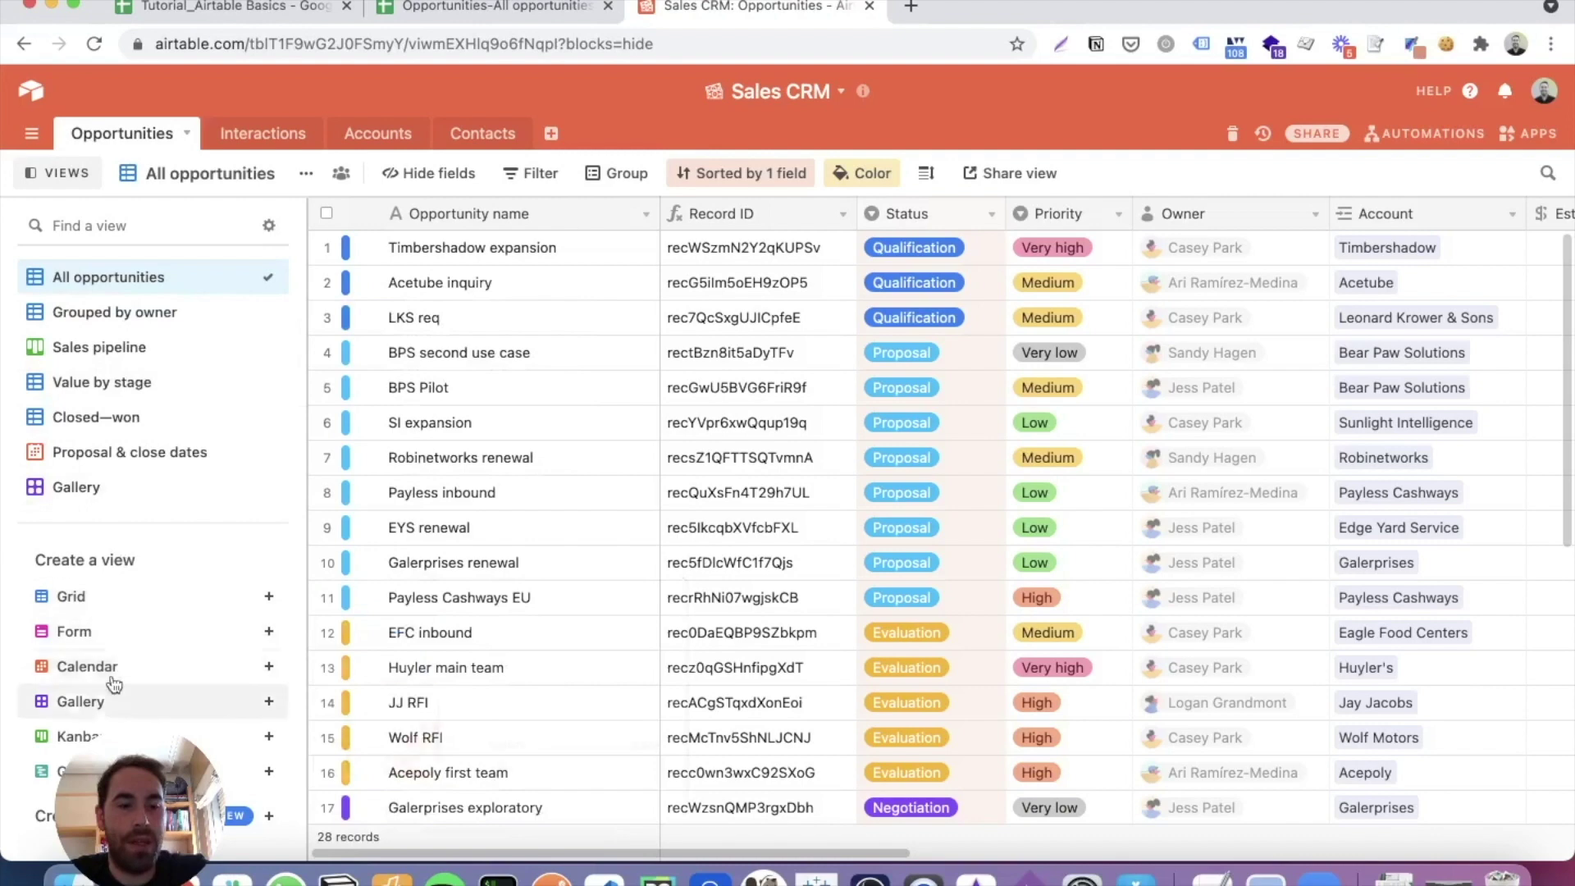
mouse_move(110, 675)
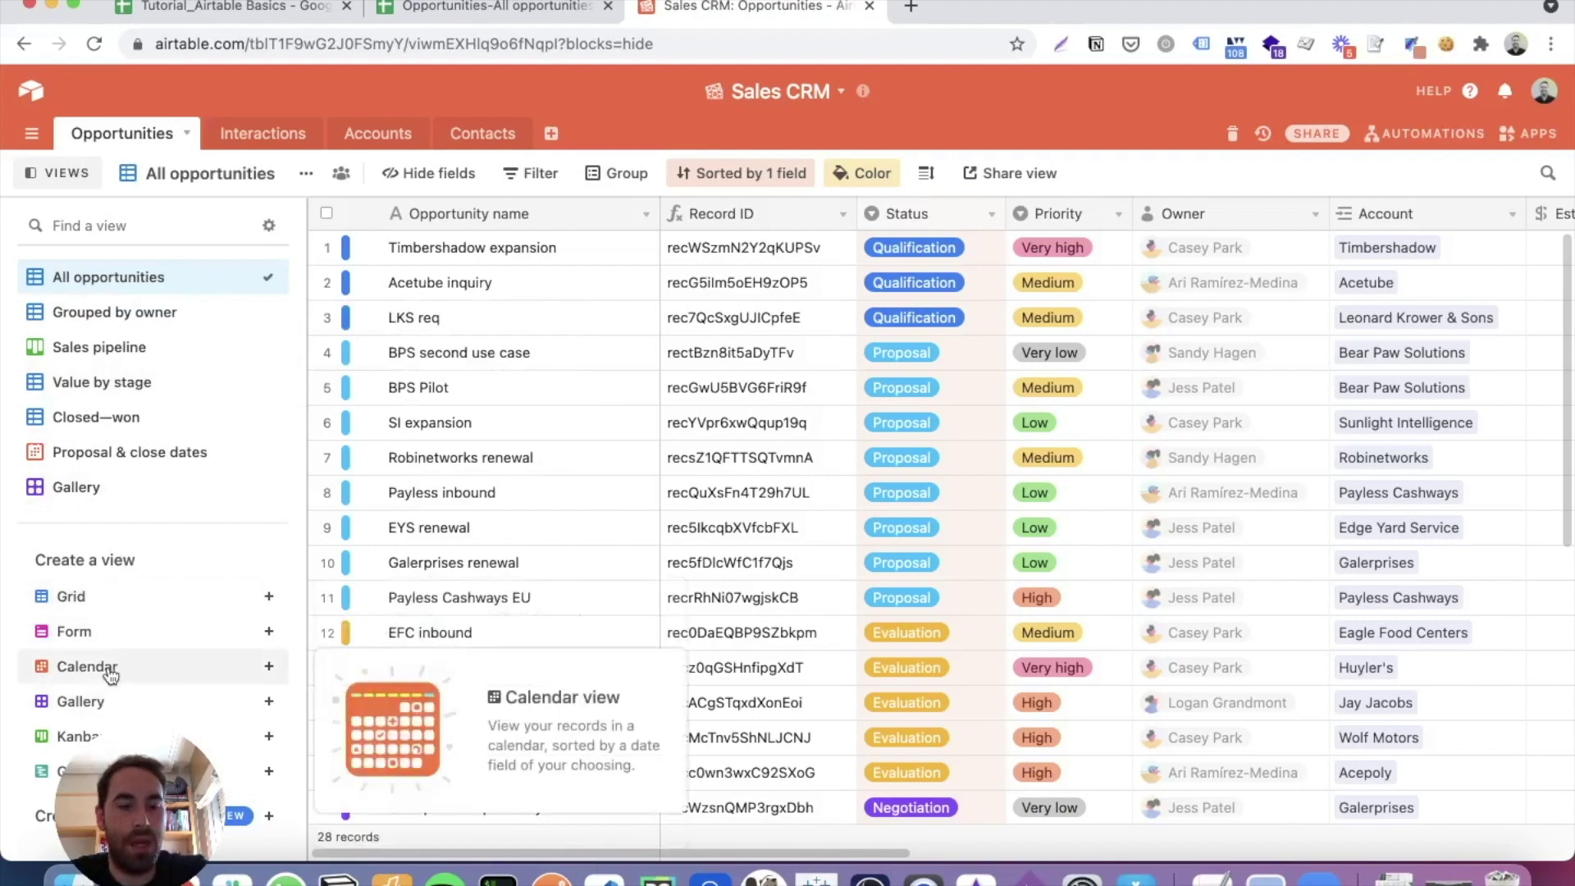
mouse_move(121, 708)
mouse_move(82, 772)
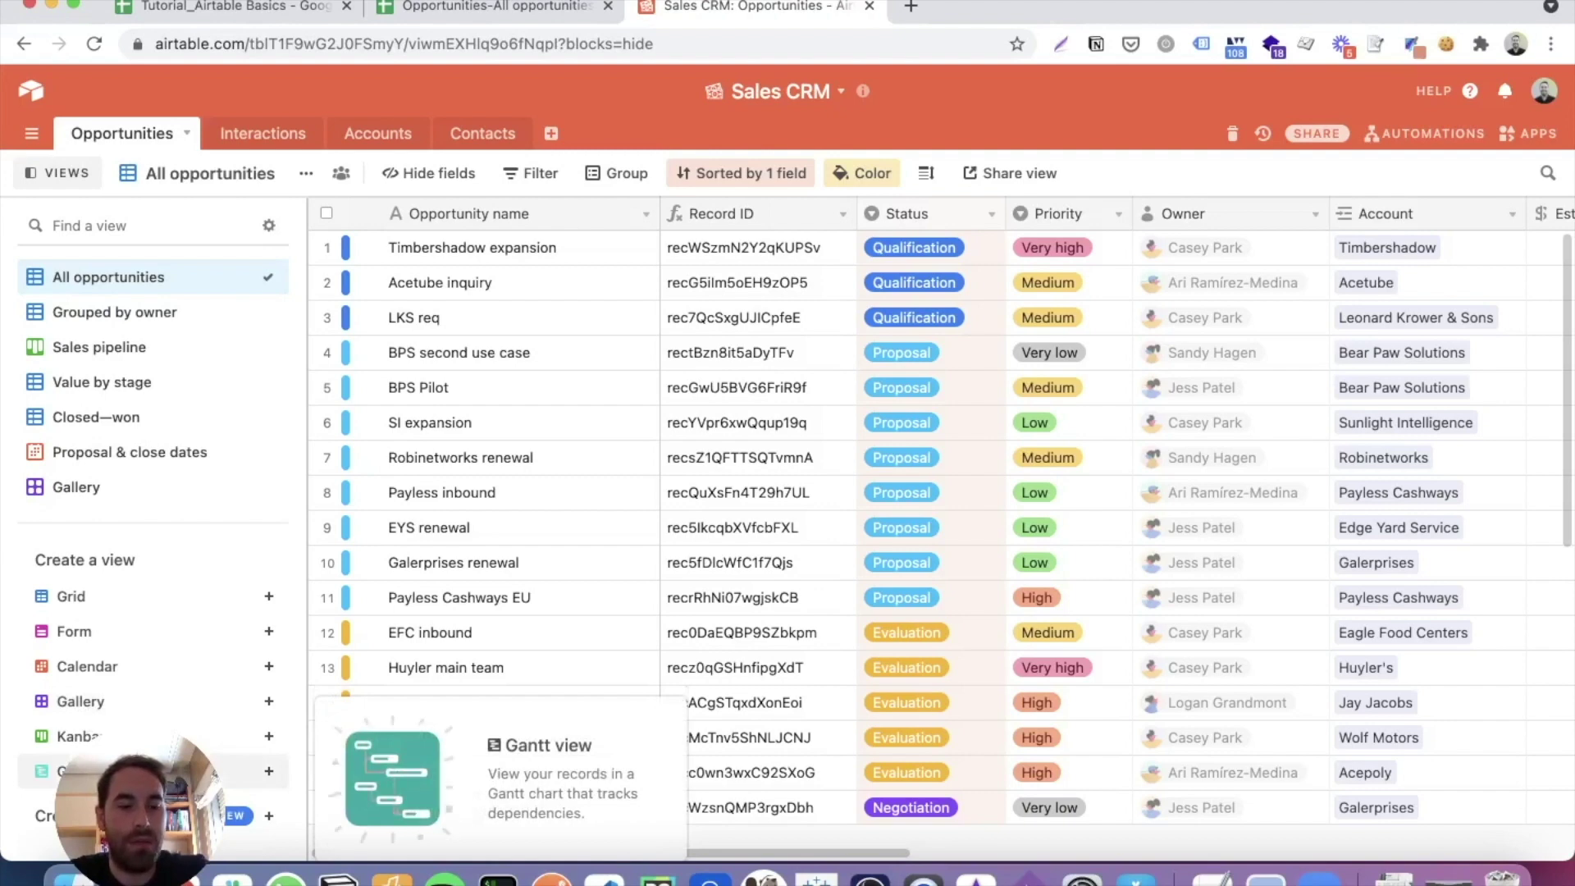
click(82, 771)
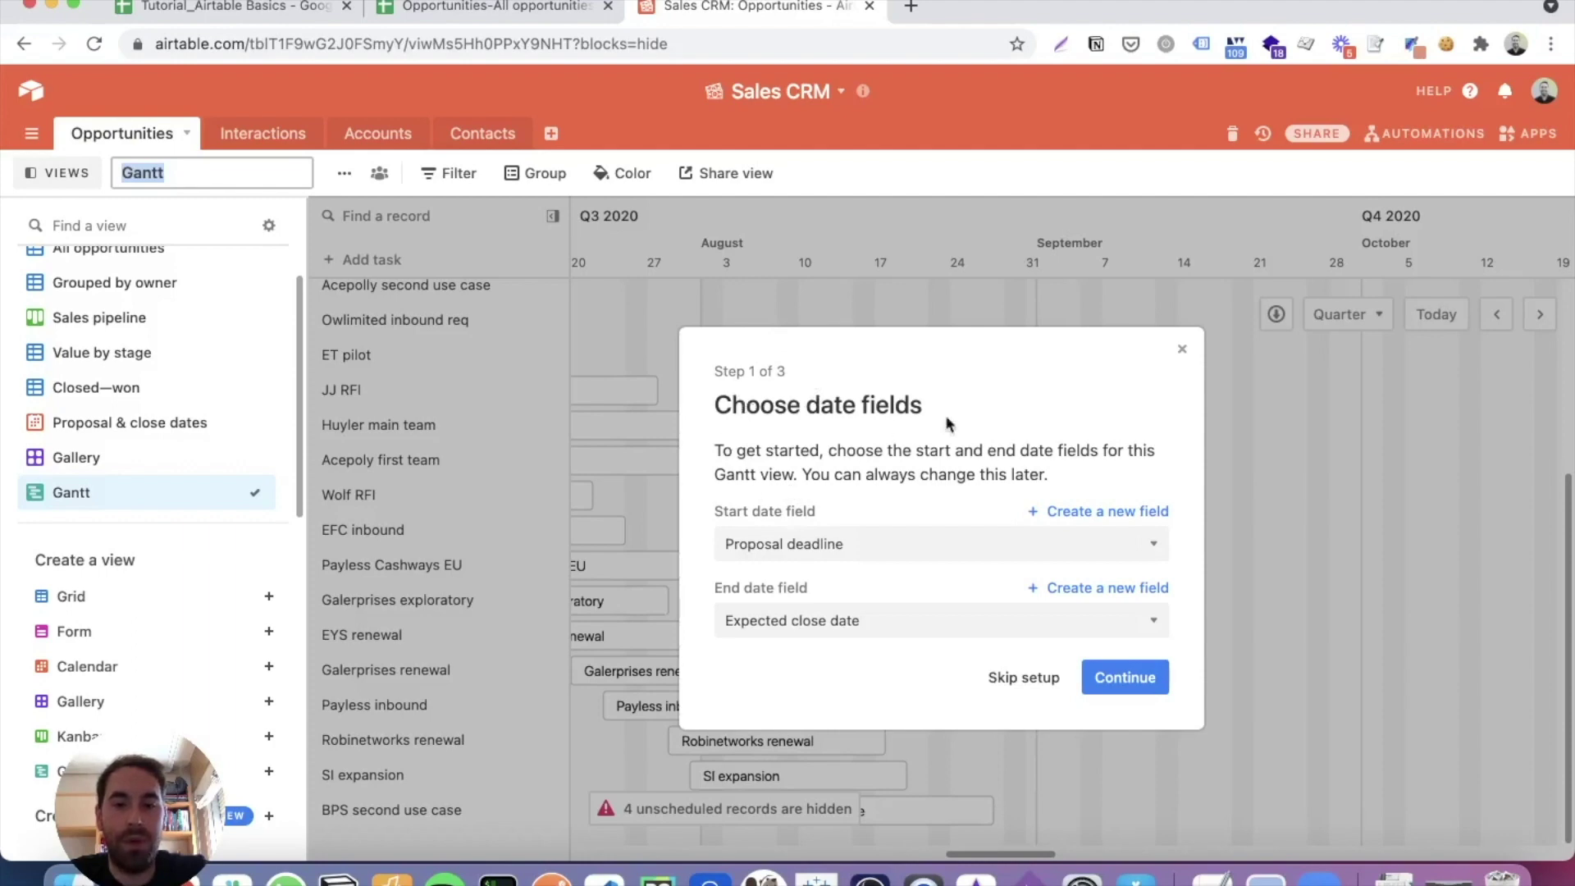
Keep Proposal deadline as the Gantt start date, skip the remaining setup, and scan the timeline.
click(834, 545)
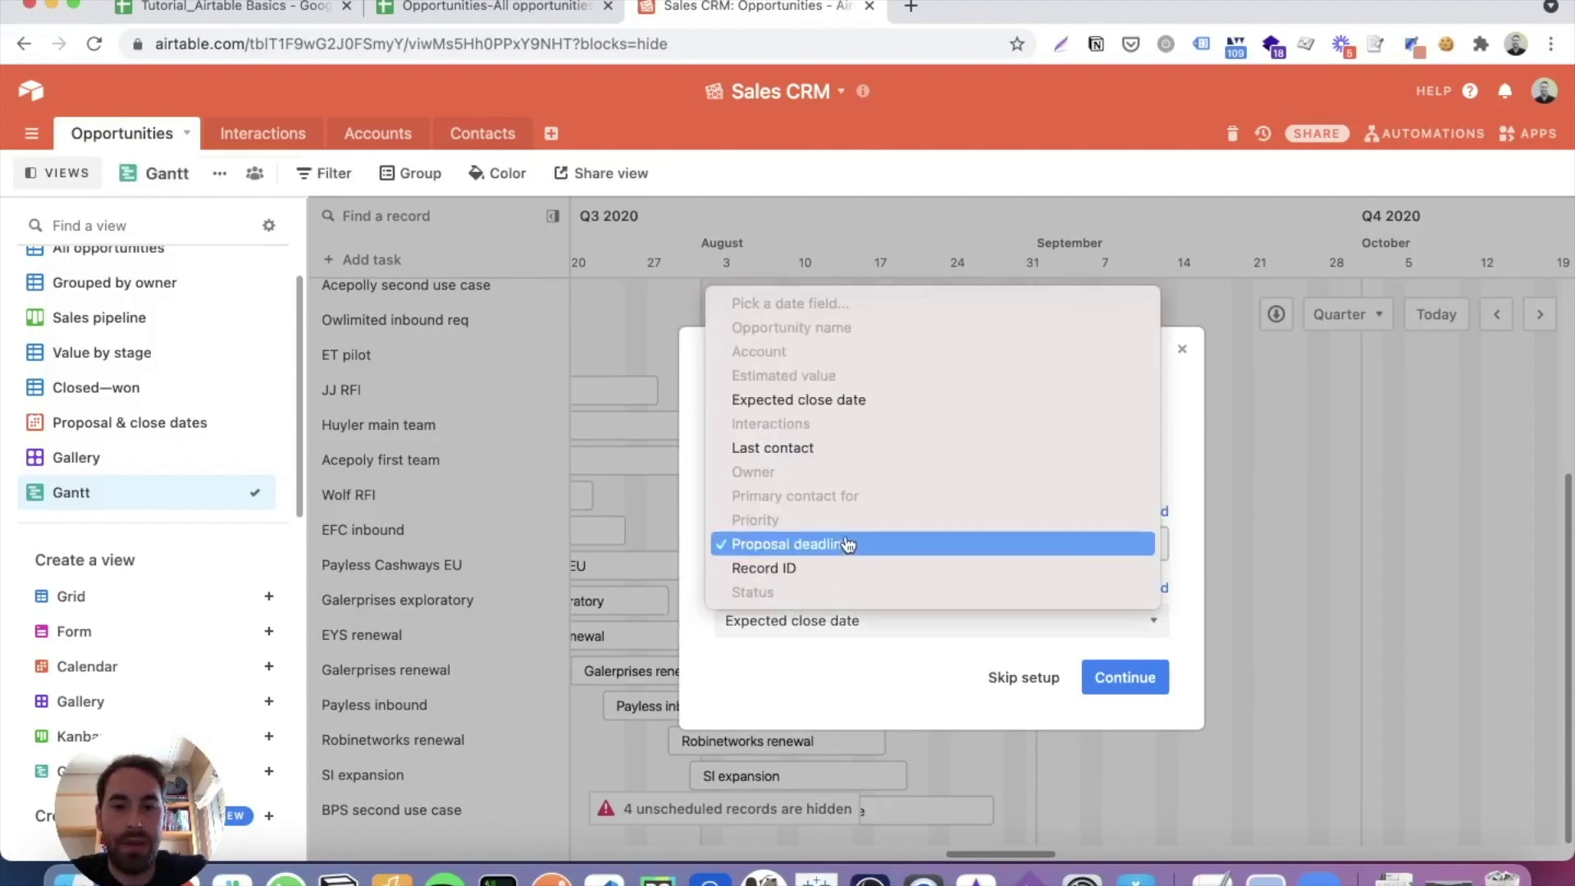
click(848, 545)
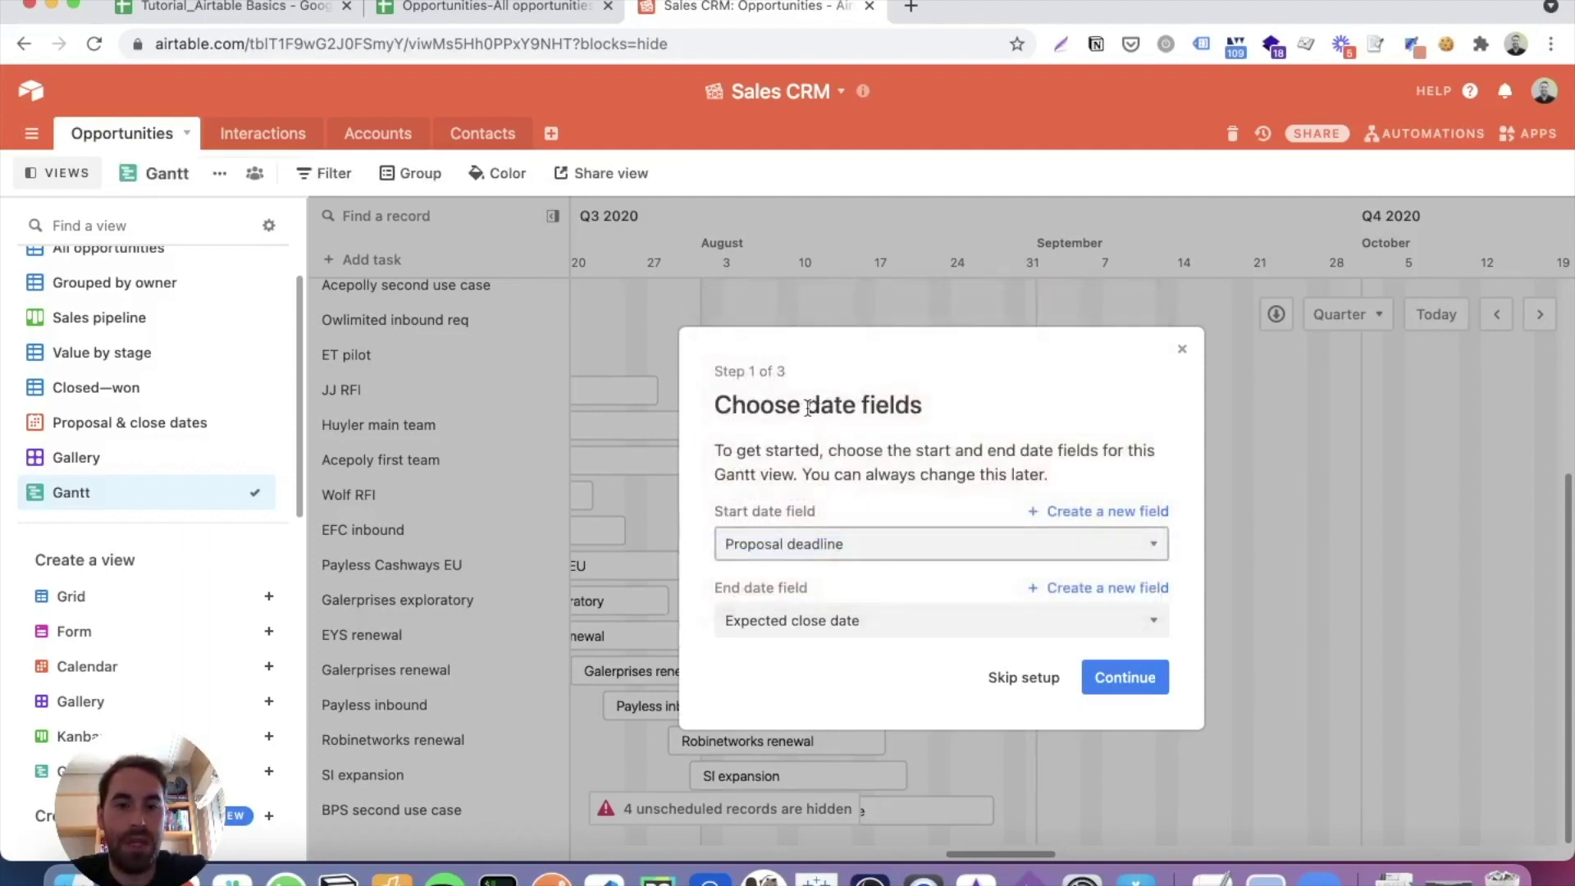
drag(808, 407, 932, 415)
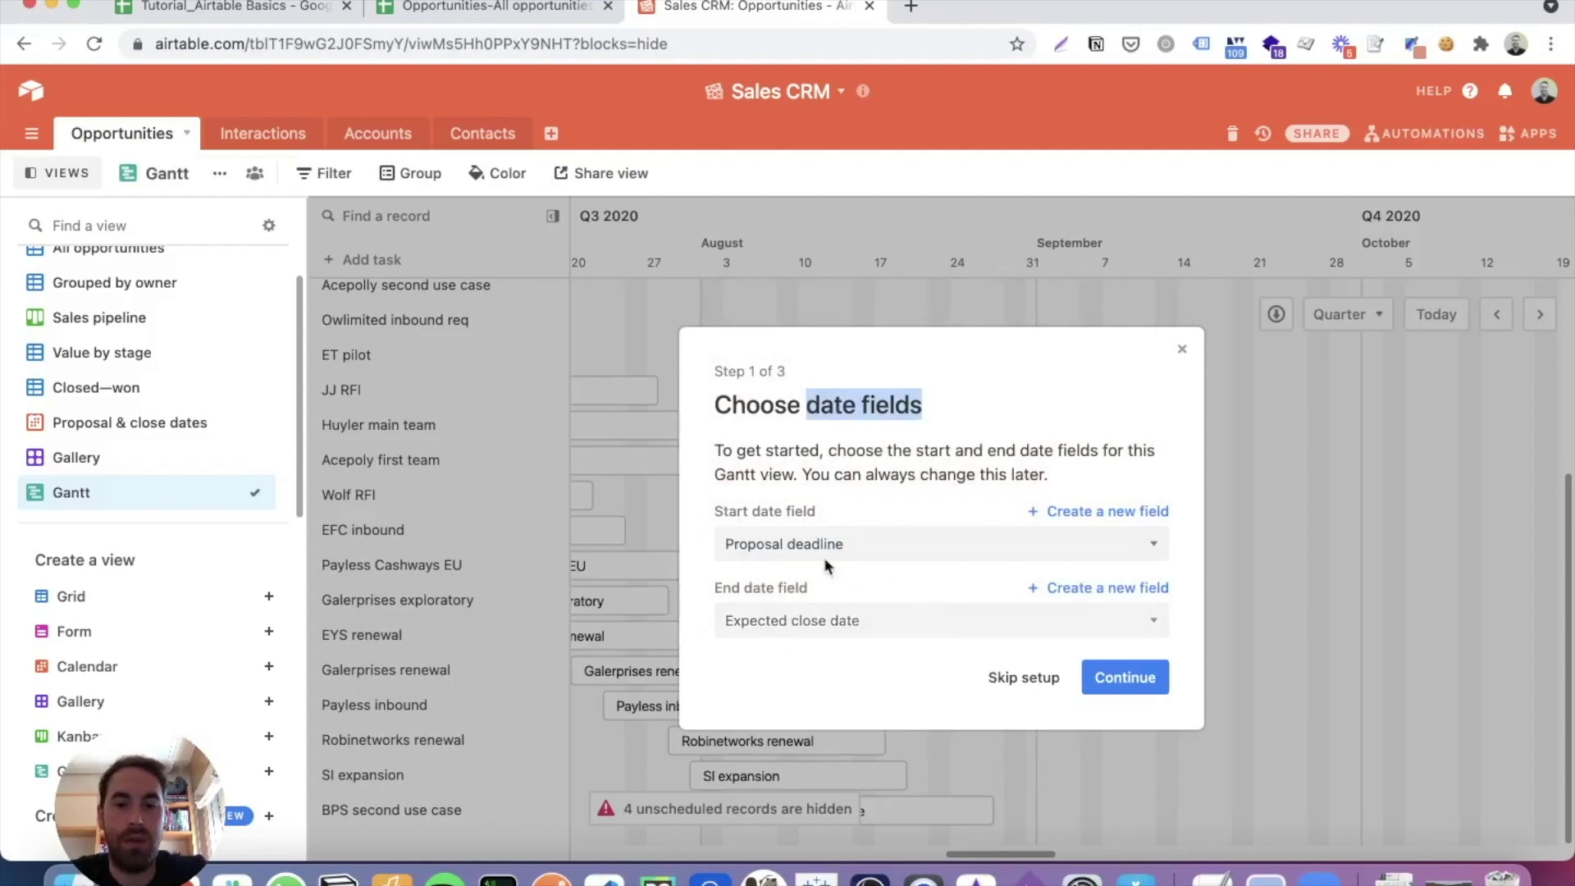
click(1024, 678)
scroll(764, 549, left, 10)
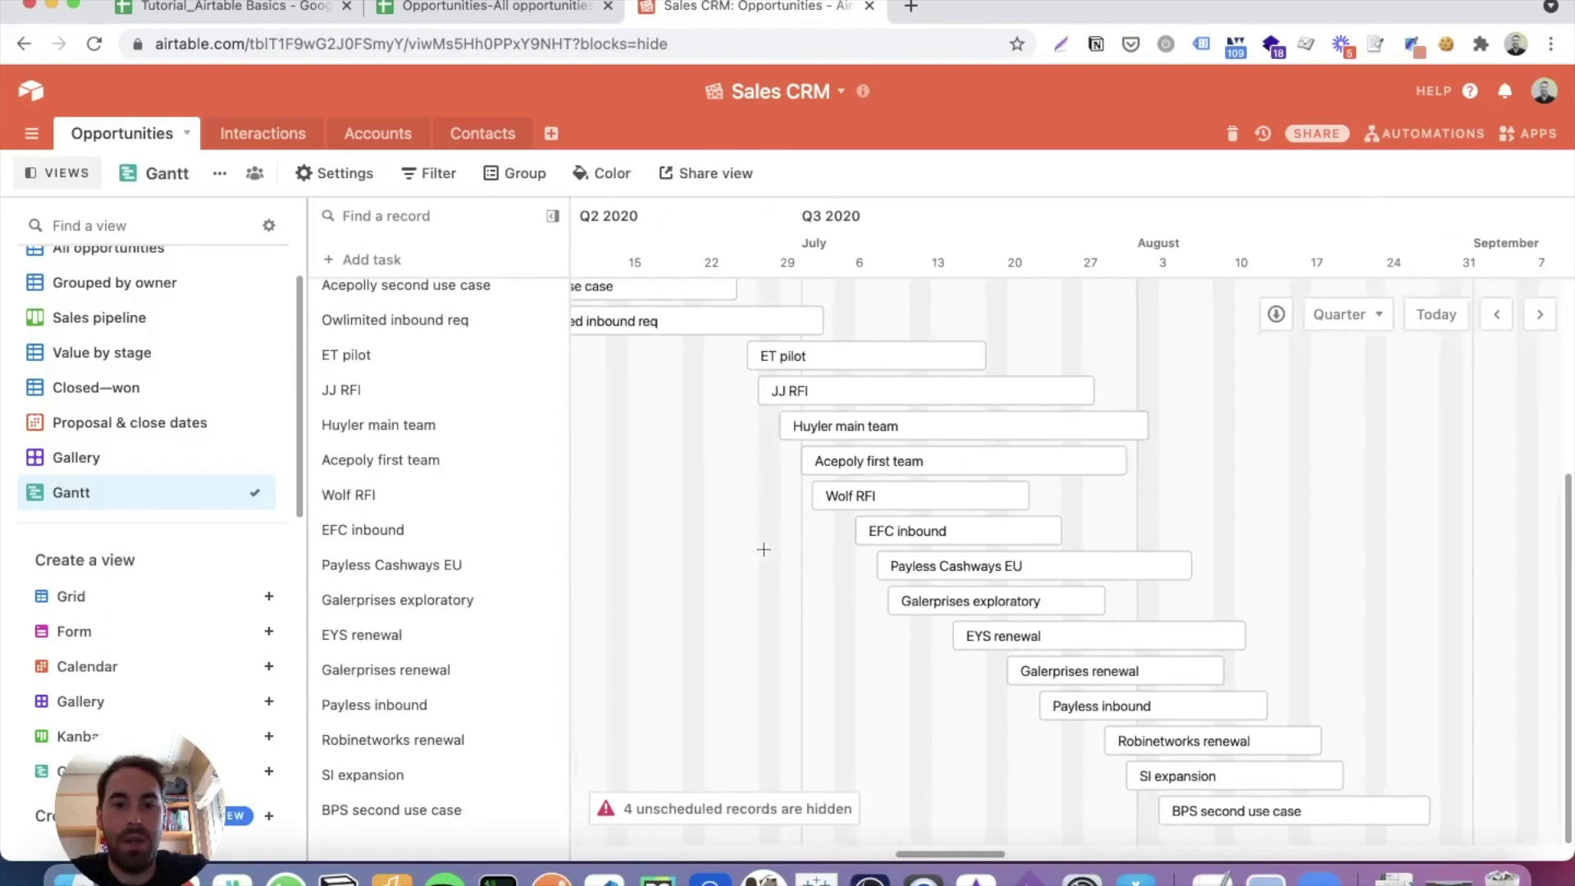
scroll(764, 543, right, 1)
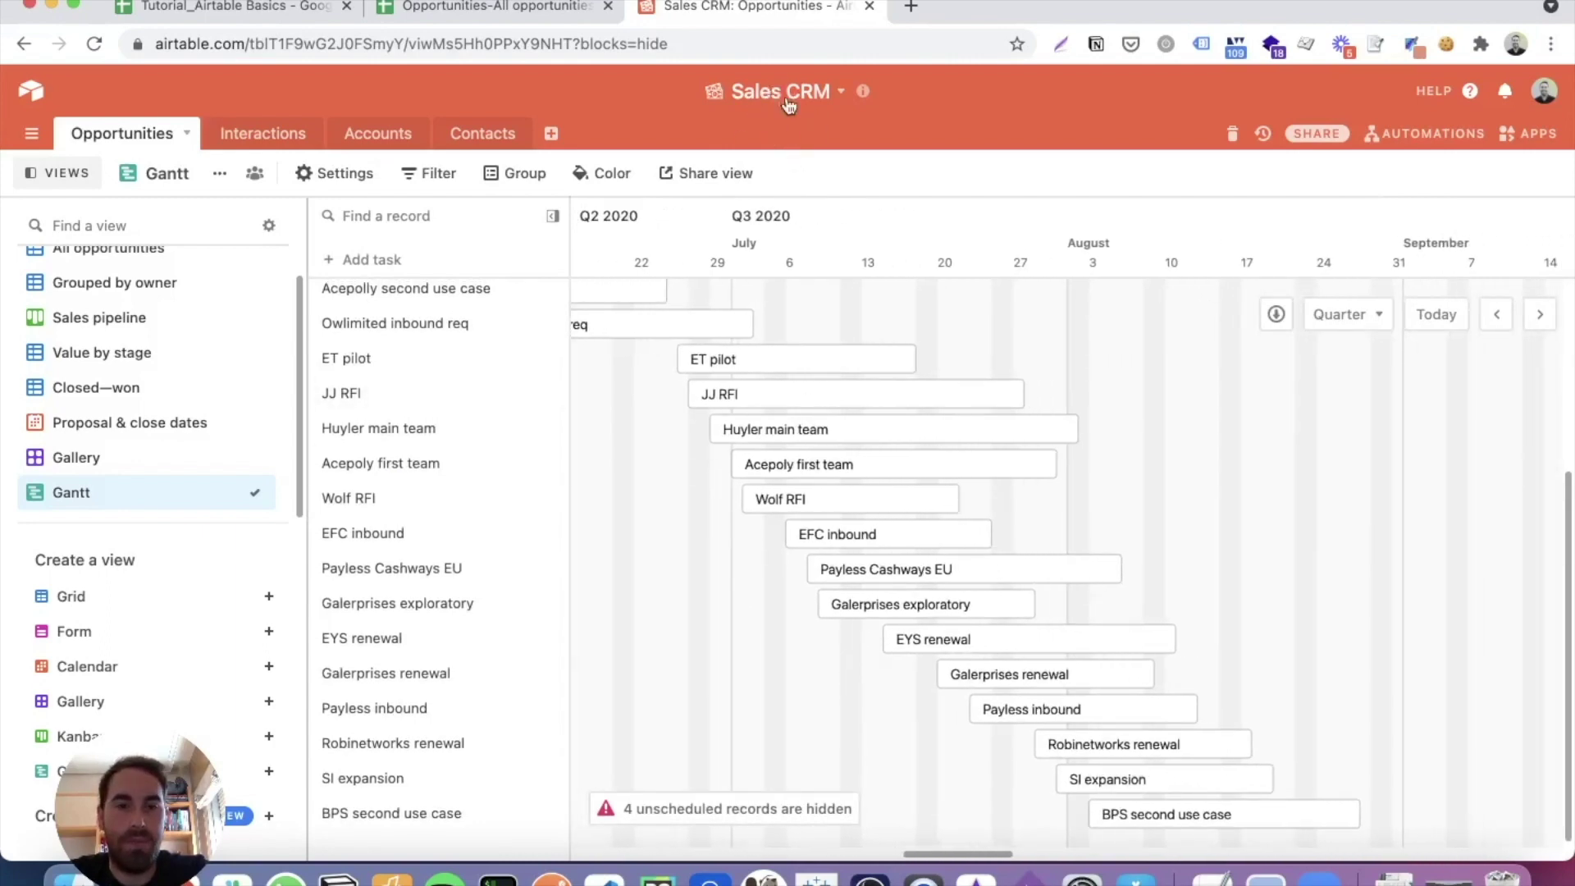
scroll(872, 351, right, 5)
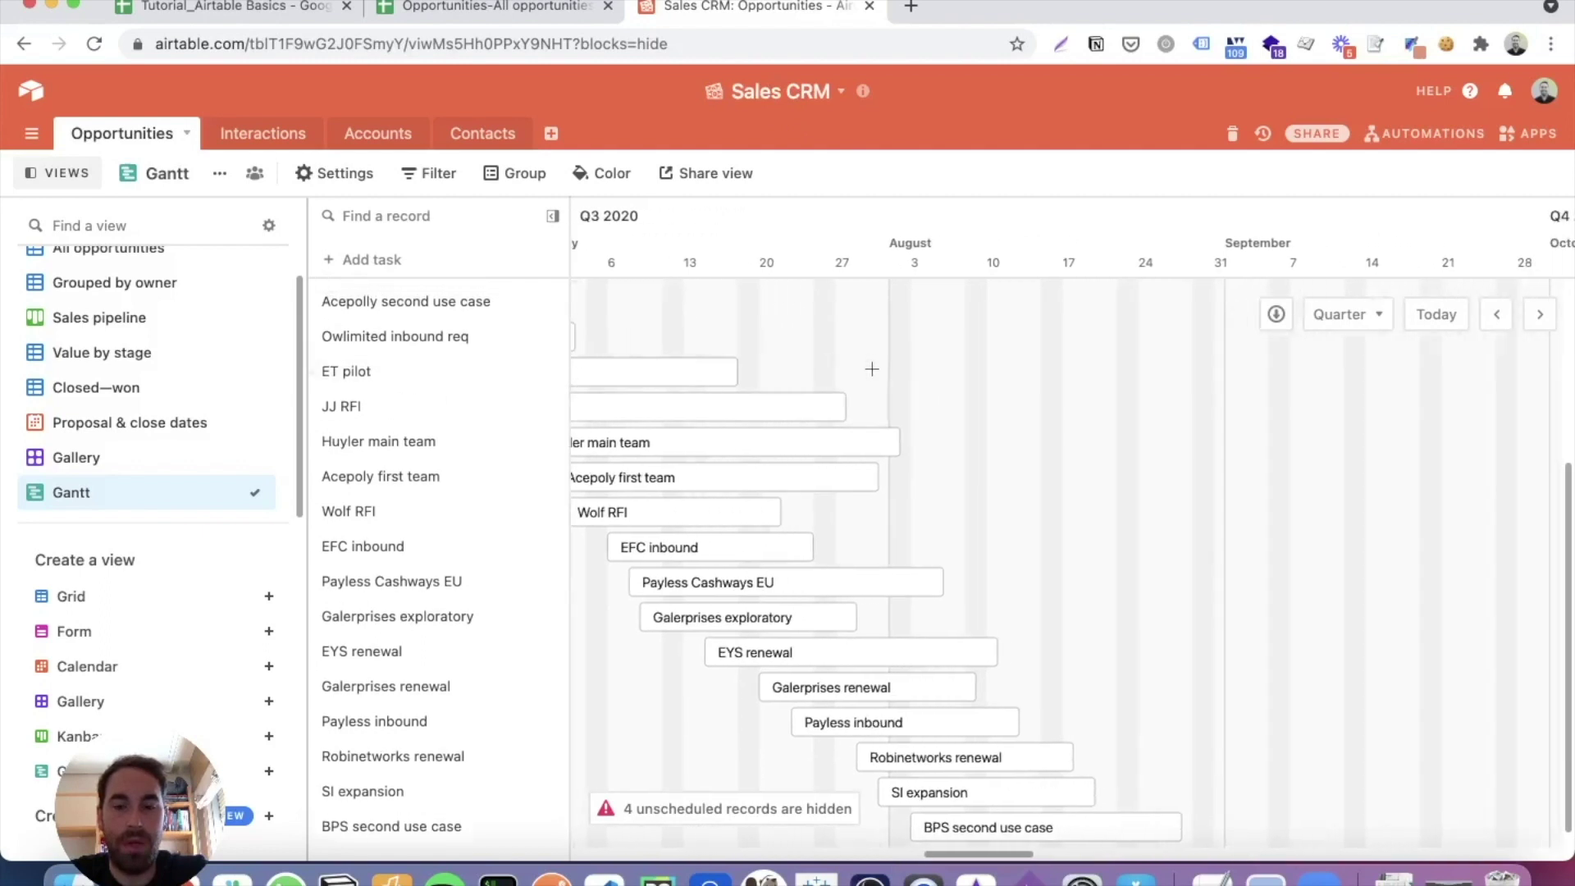
scroll(929, 446, left, 5)
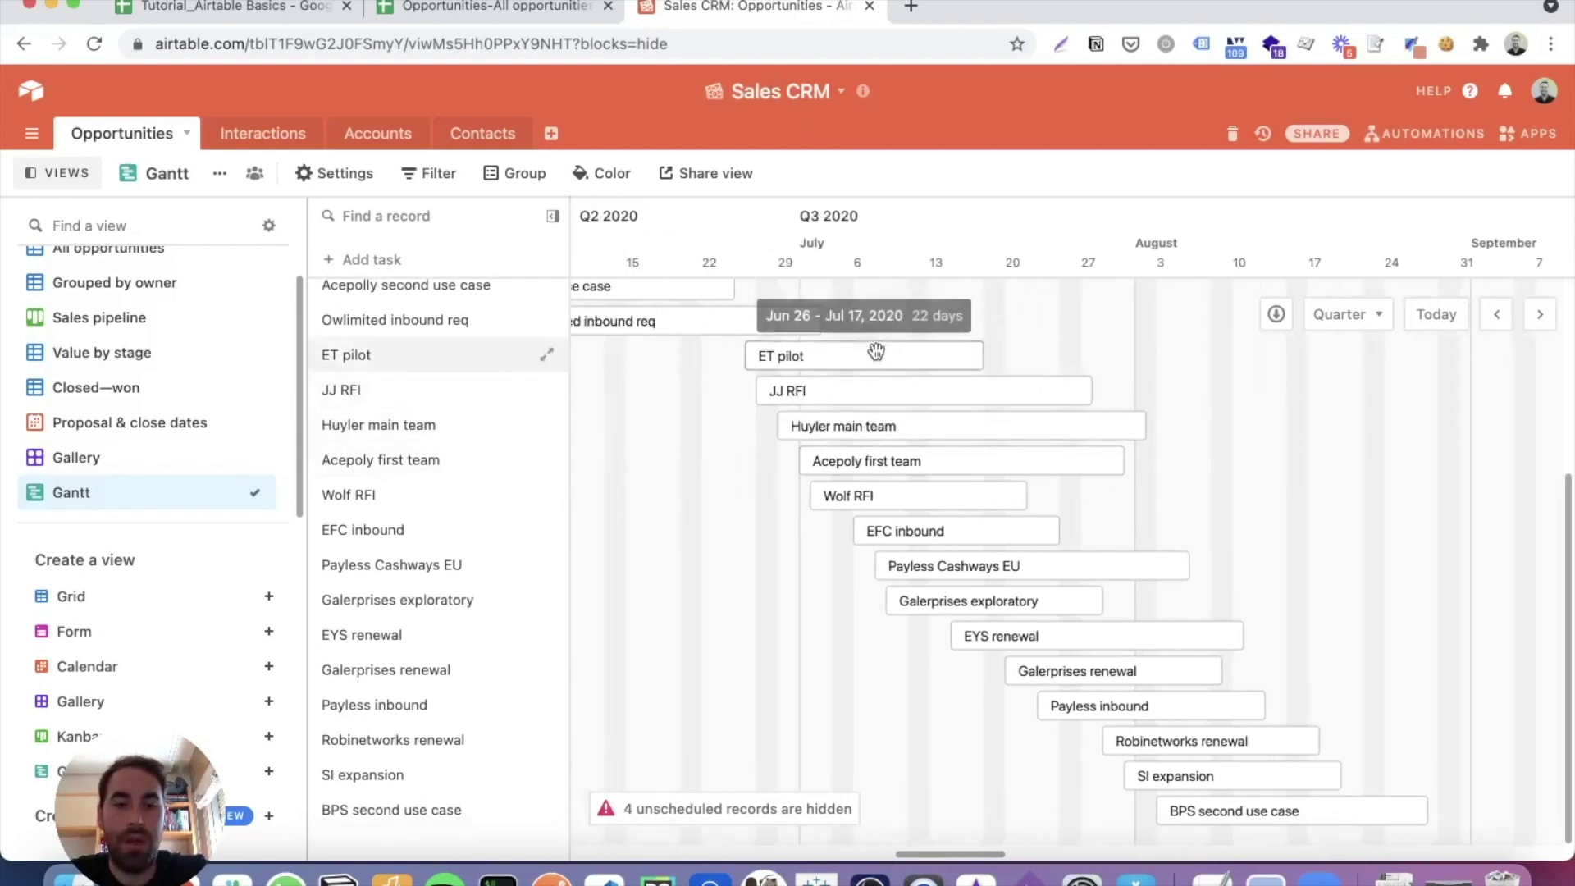
scroll(903, 557, right, 1)
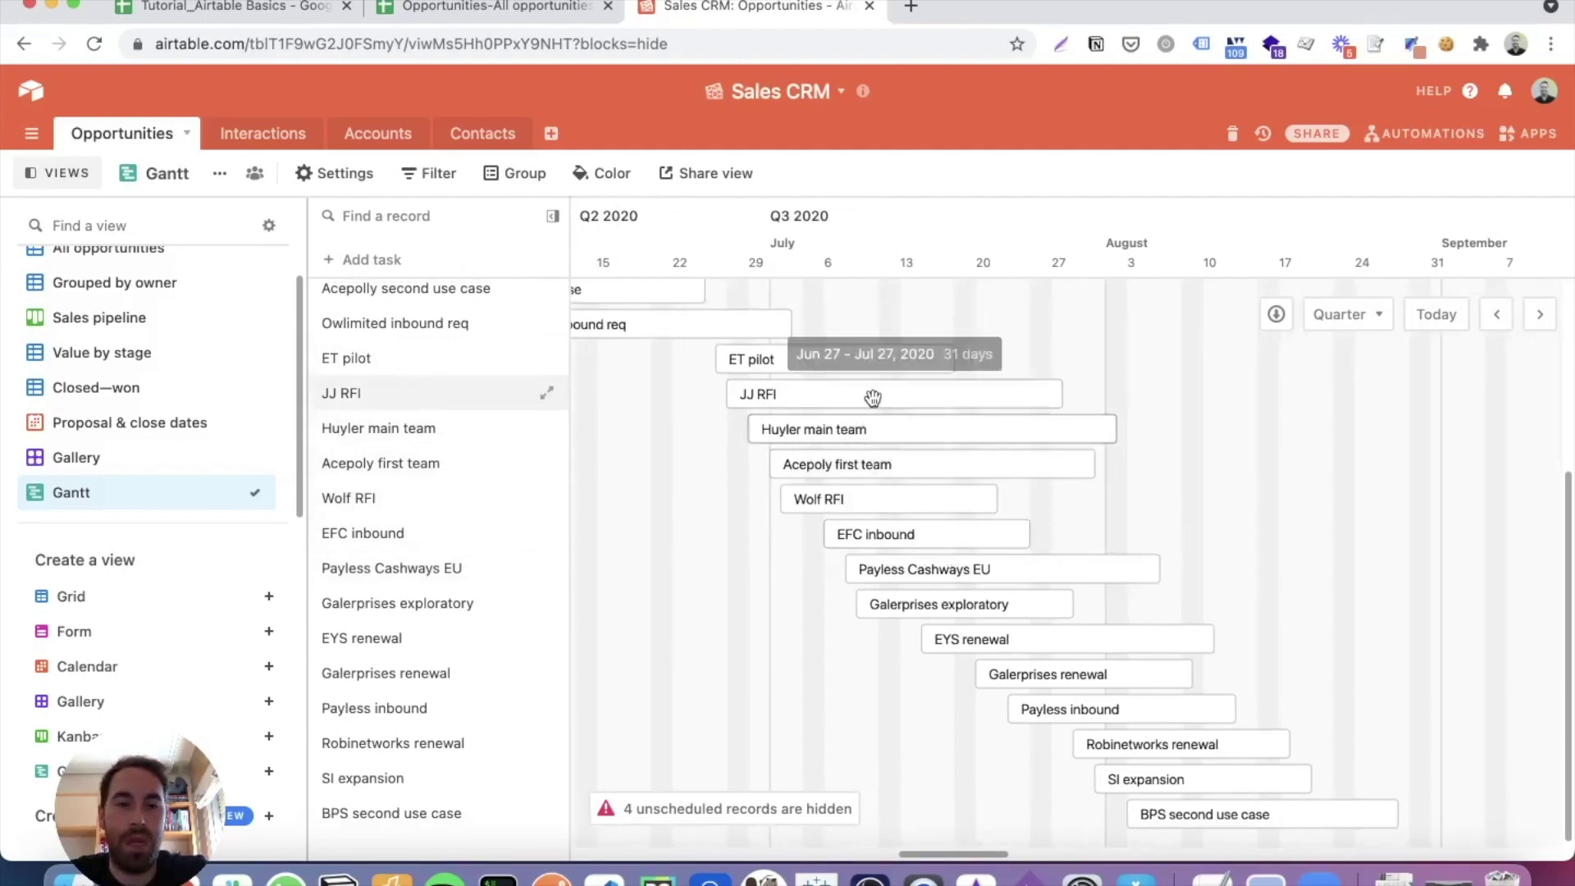
Look through the Closed—won view, then the Value by stage grouped view.
click(123, 389)
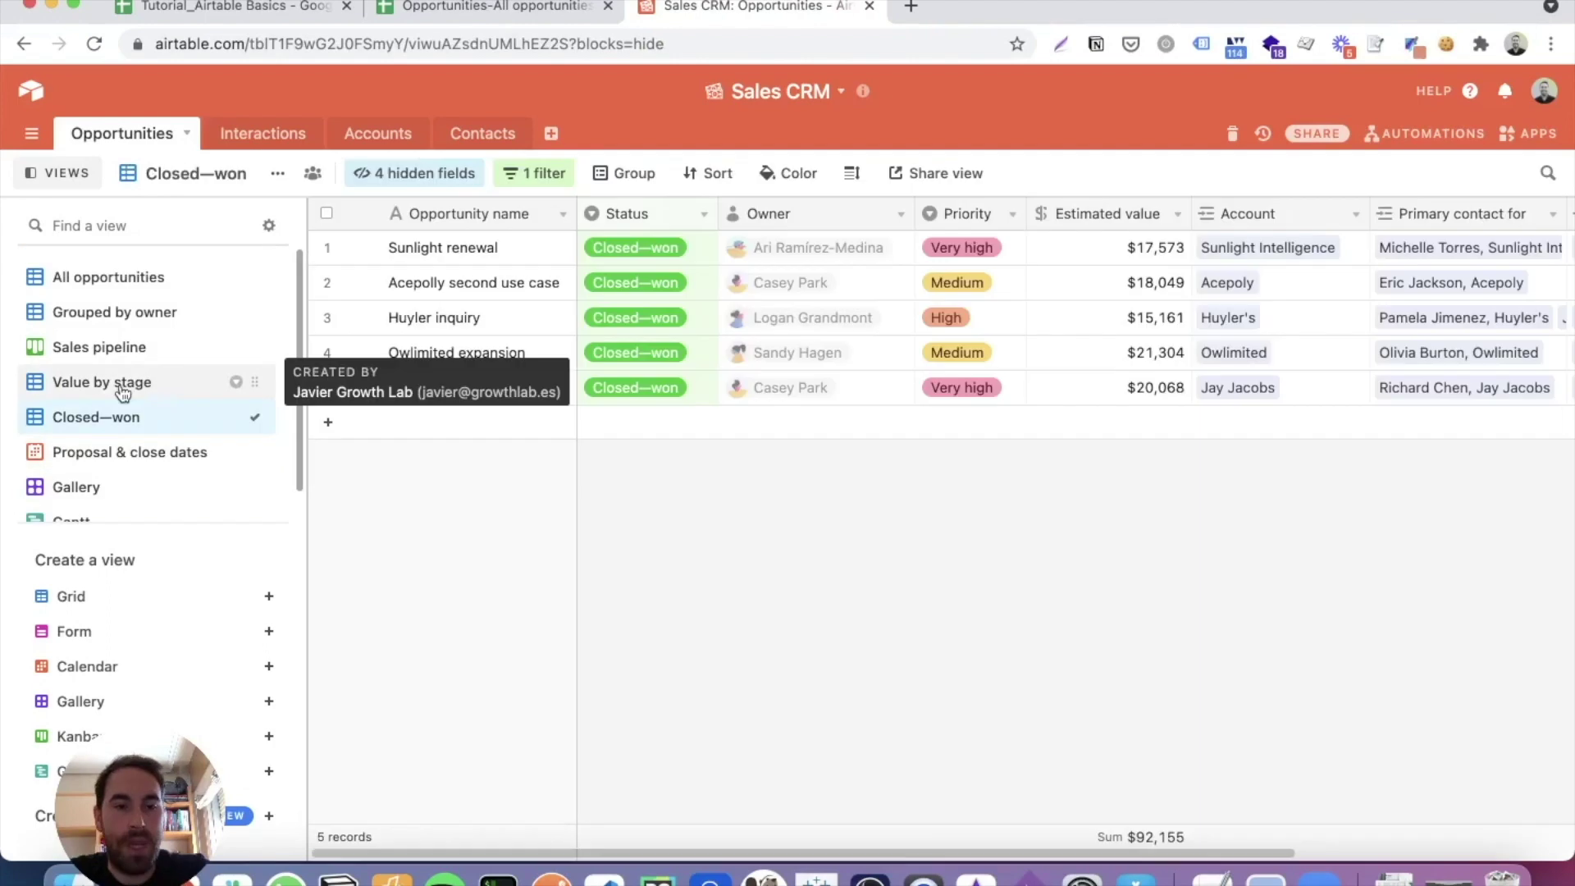
click(141, 391)
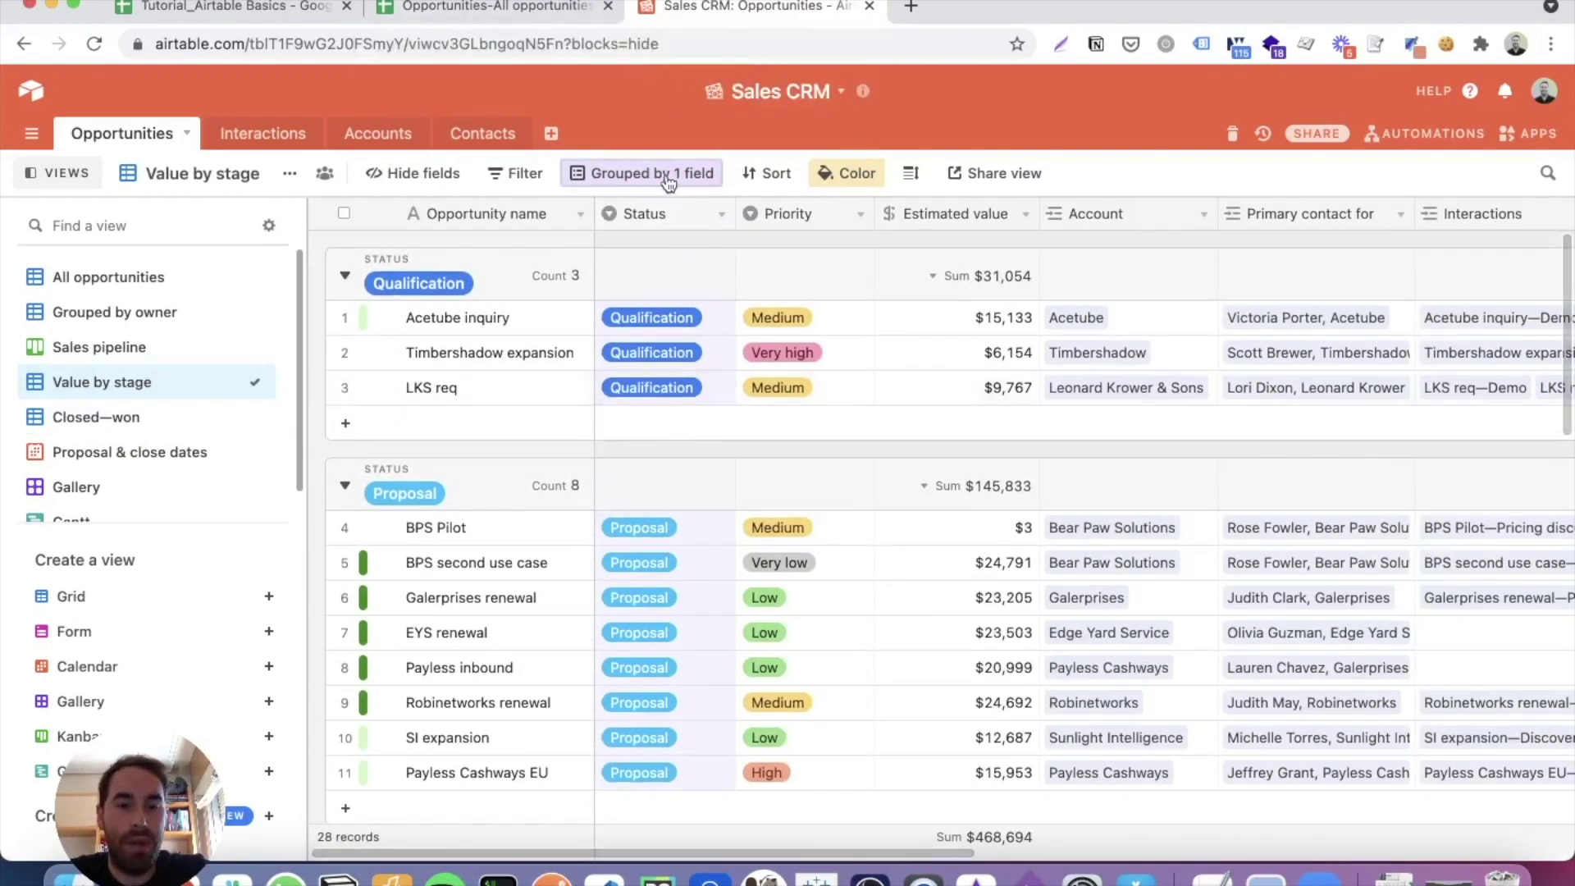
scroll(613, 544, down, 1)
scroll(614, 544, up, 1)
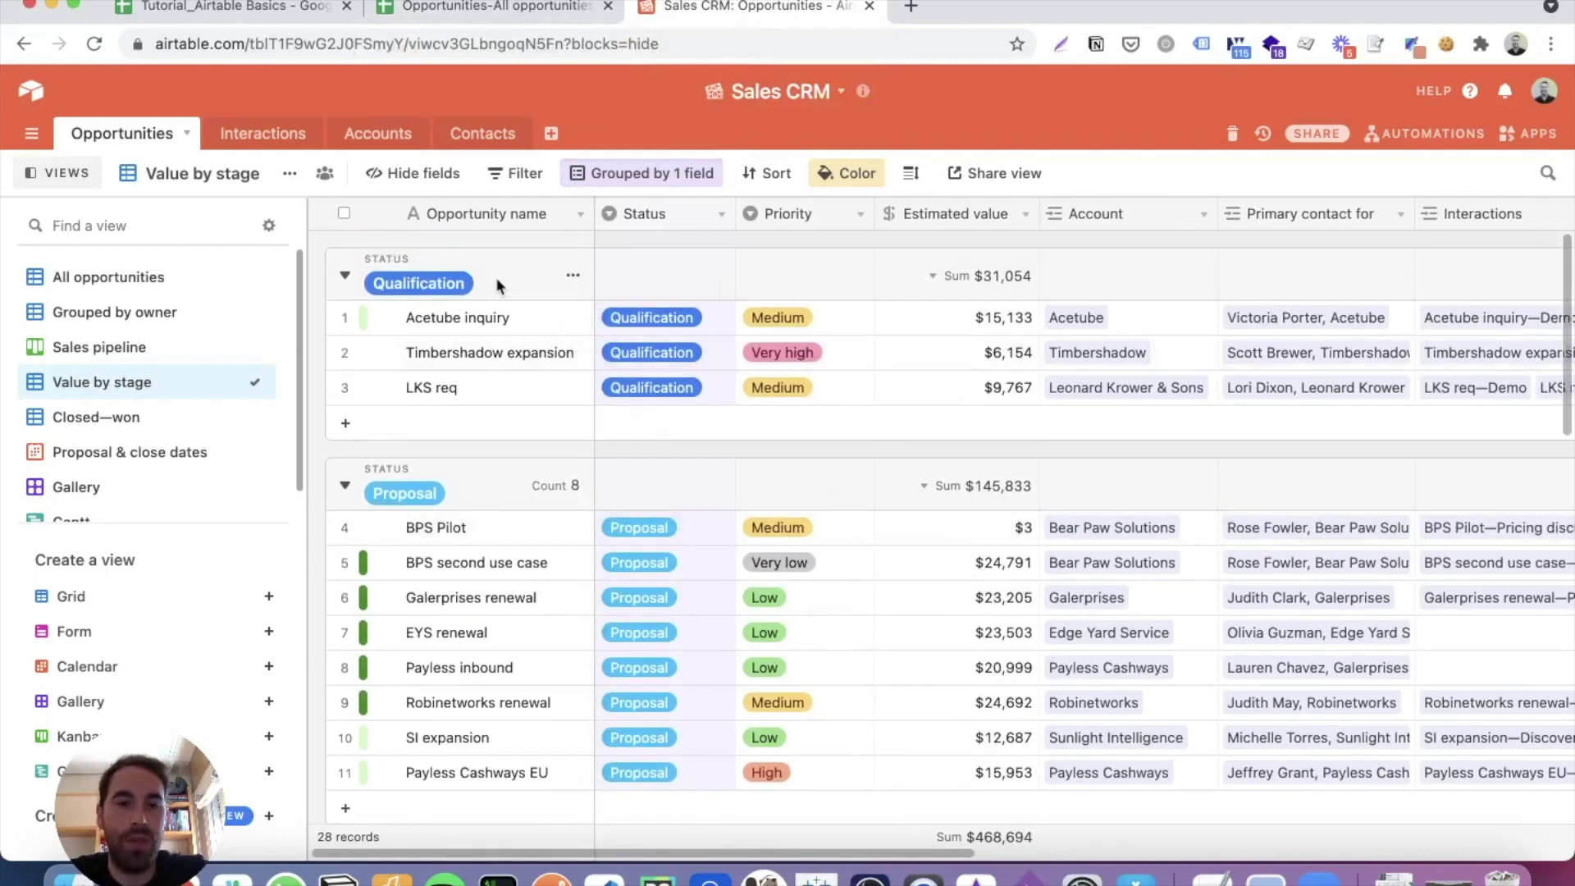
scroll(532, 256, down, 5)
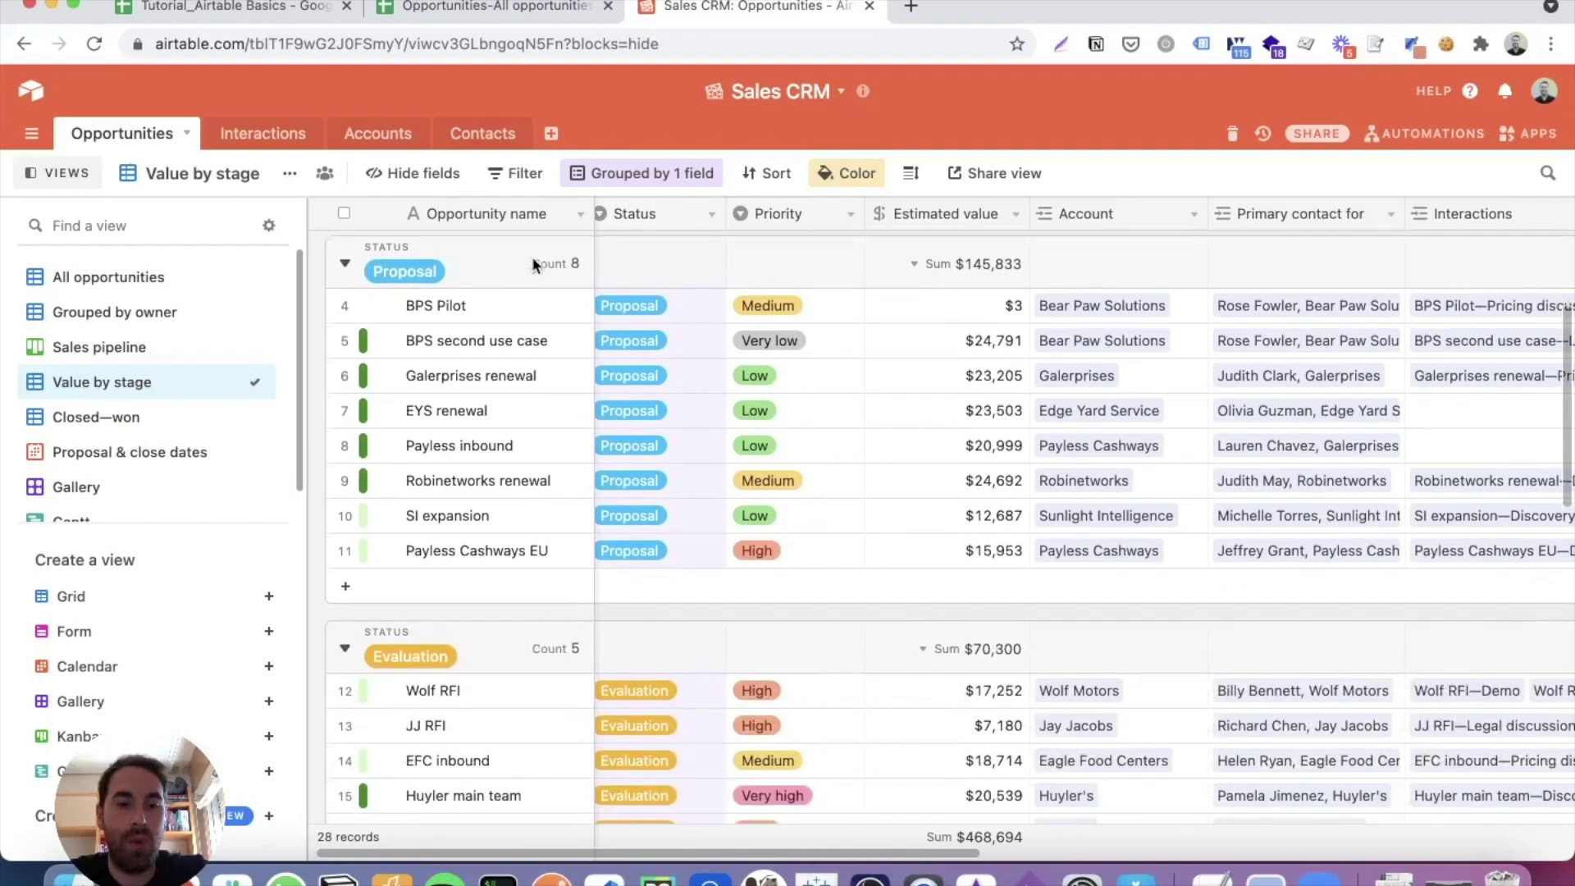
scroll(510, 548, up, 5)
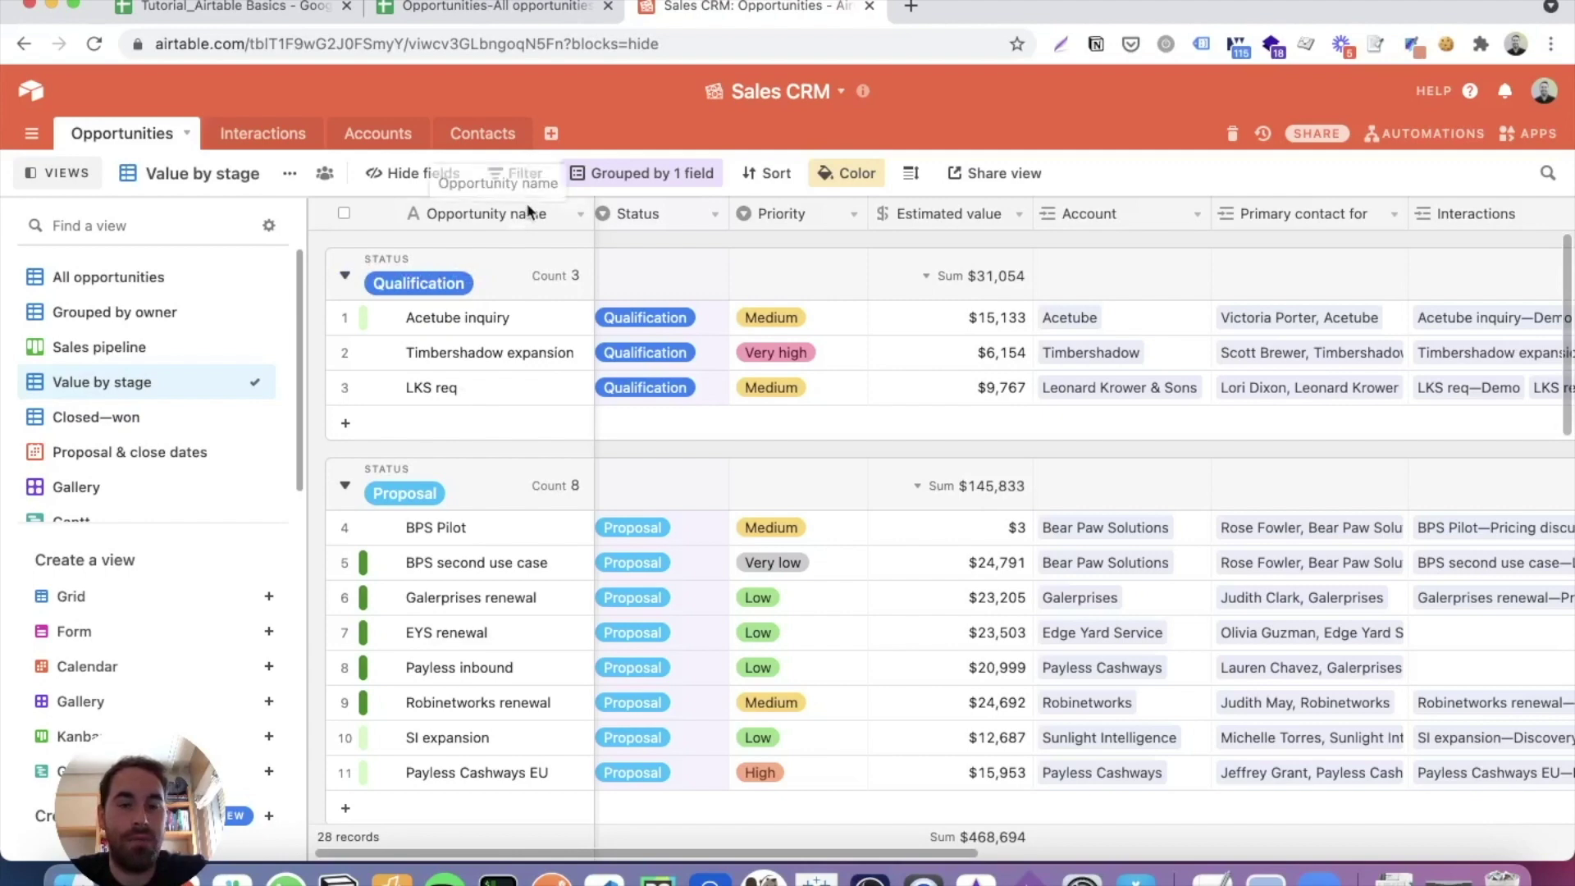
Change the Value by stage grouping field from Status to Owner.
click(644, 173)
click(620, 275)
scroll(717, 420, down, 2)
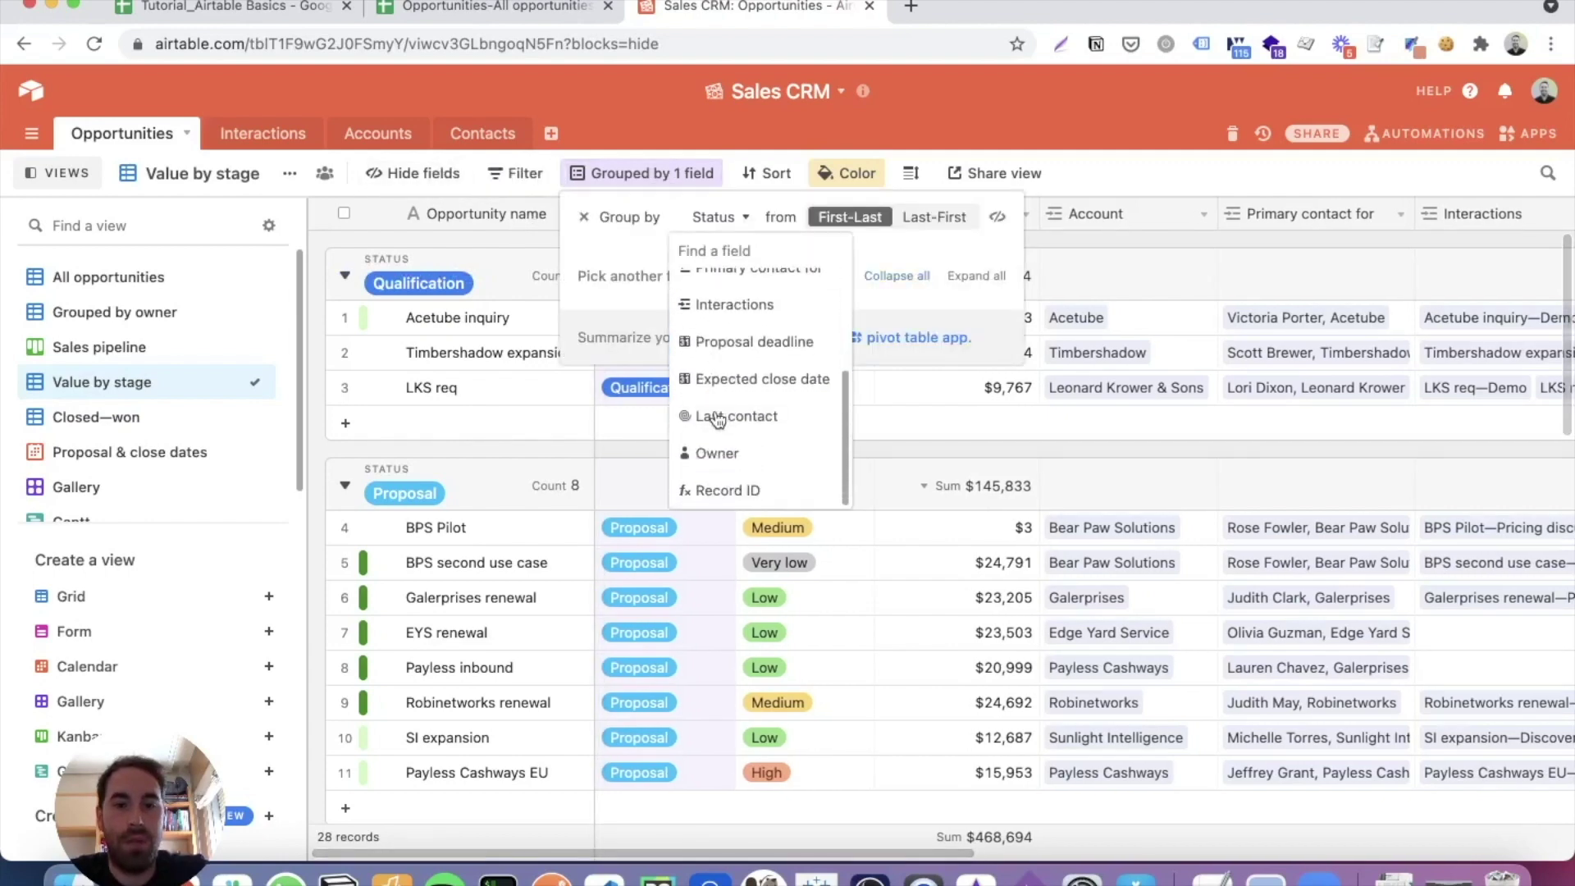
click(731, 449)
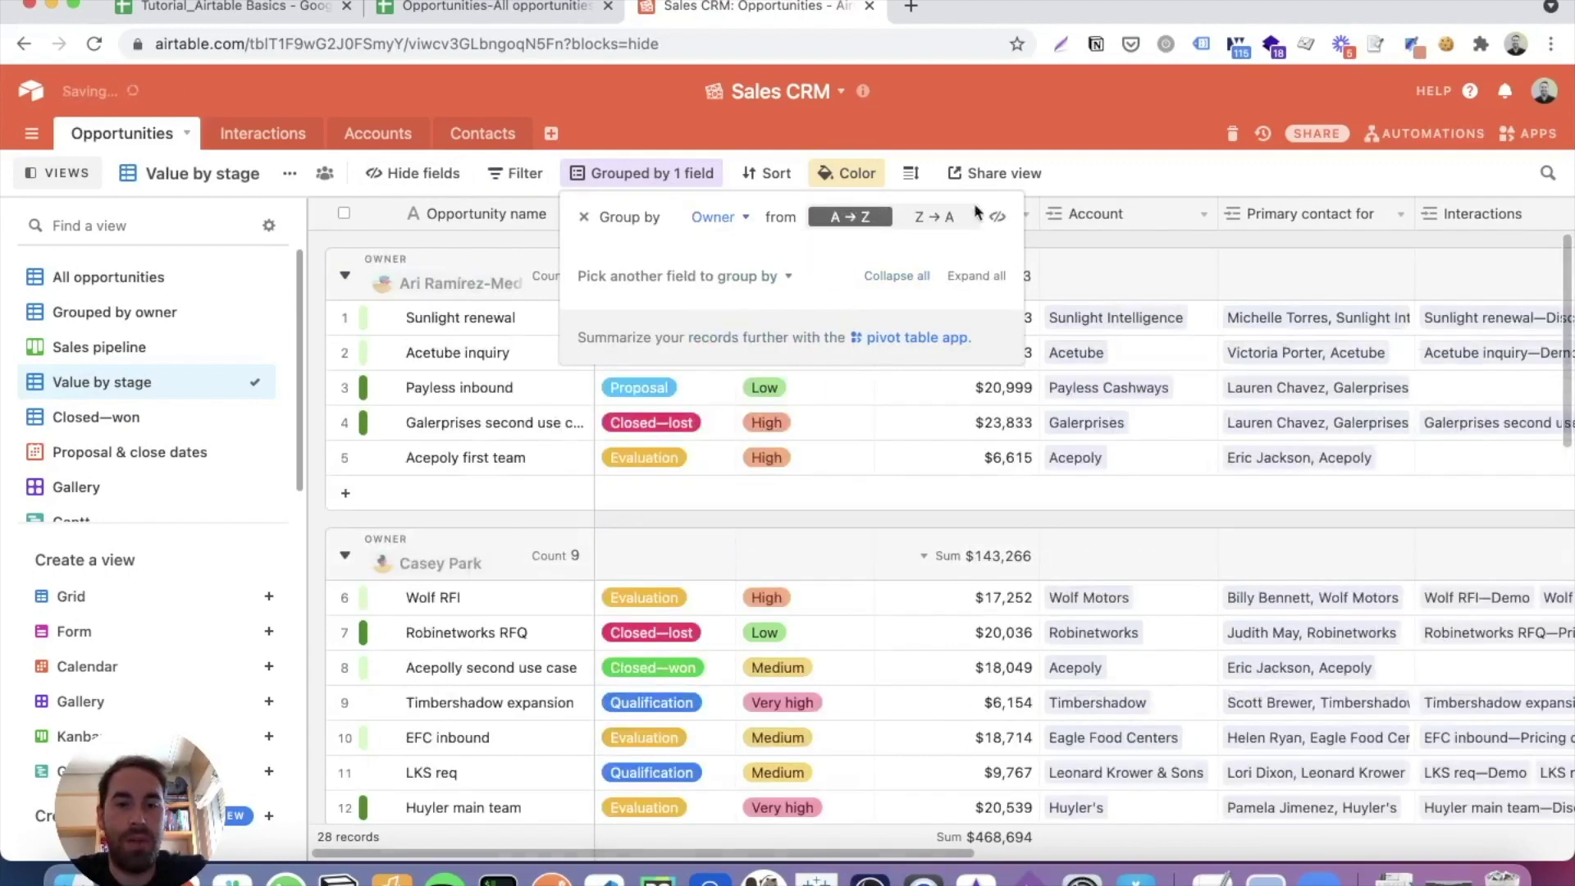
click(1101, 164)
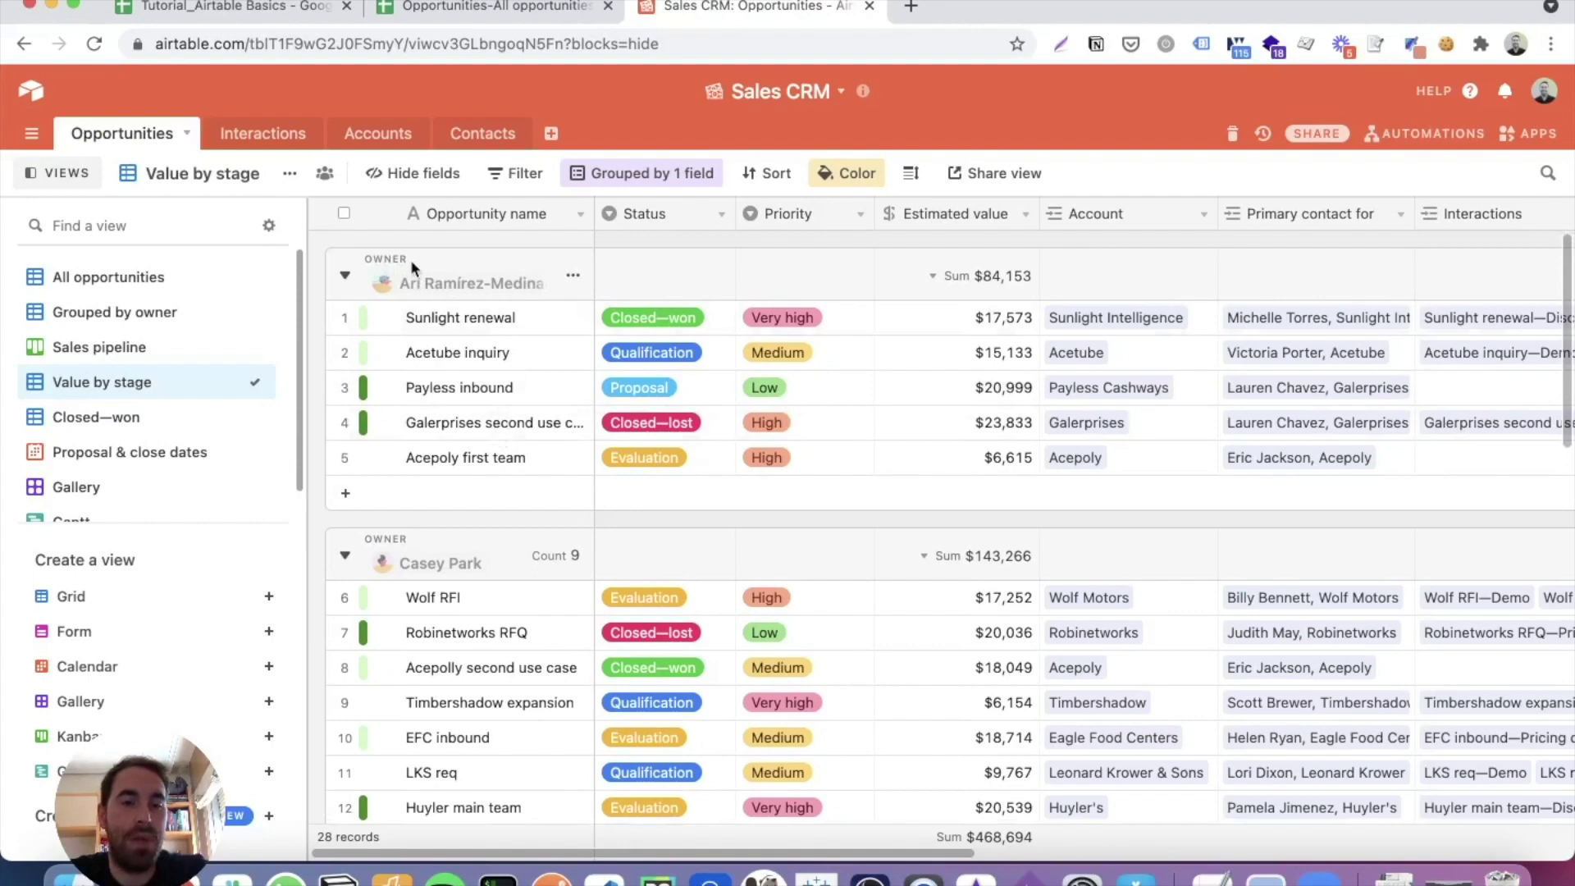
scroll(412, 443, down, 2)
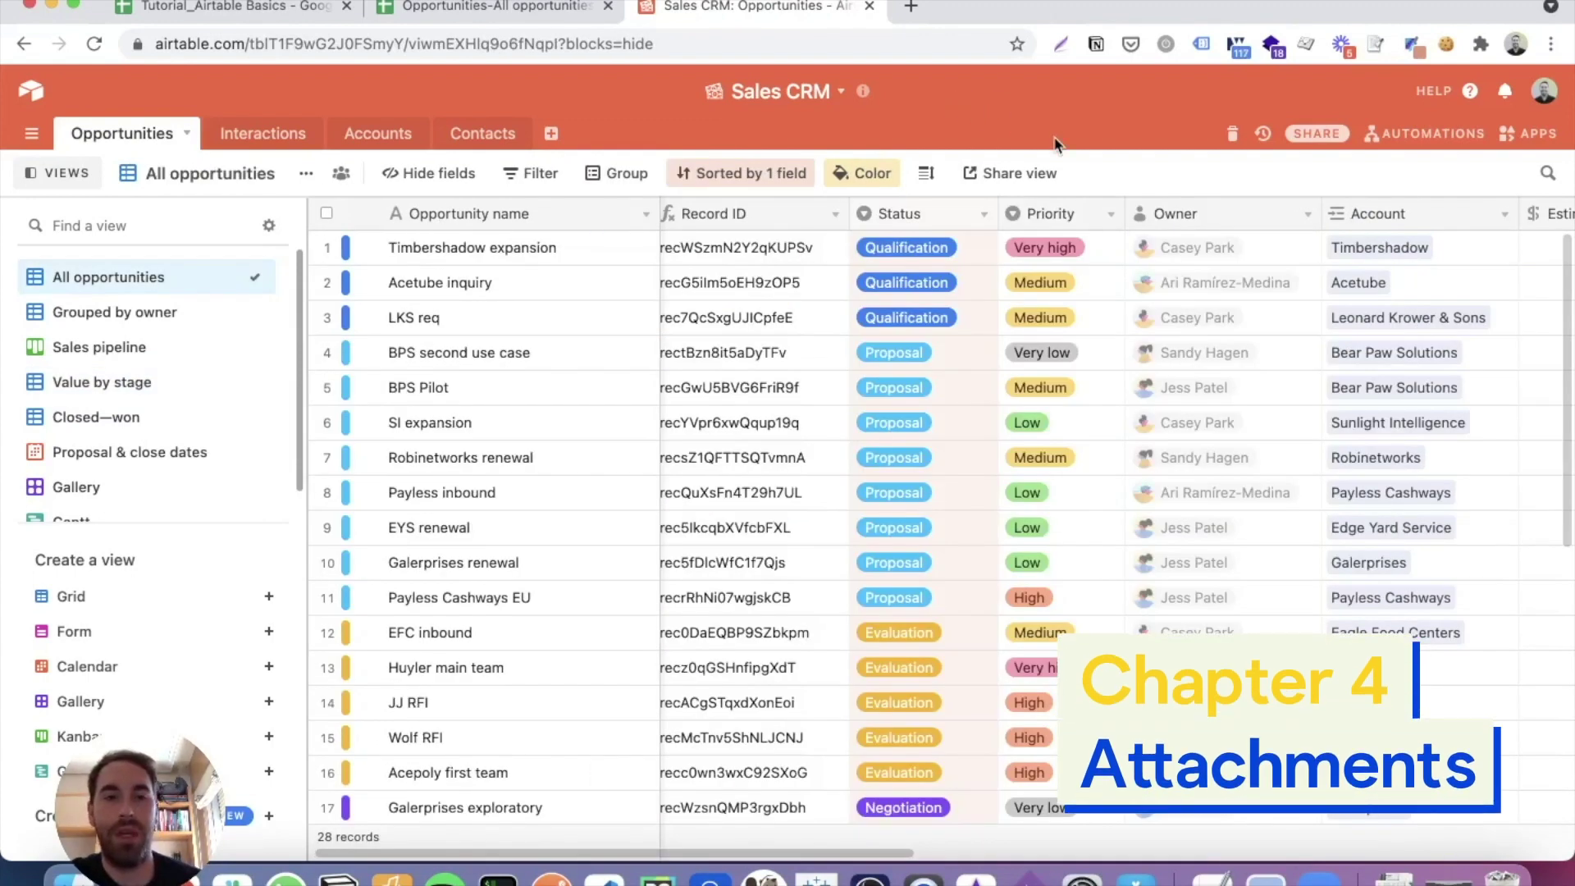
Insert an Attachment-type field named 'Attachments' immediately left of the Owner column.
click(544, 10)
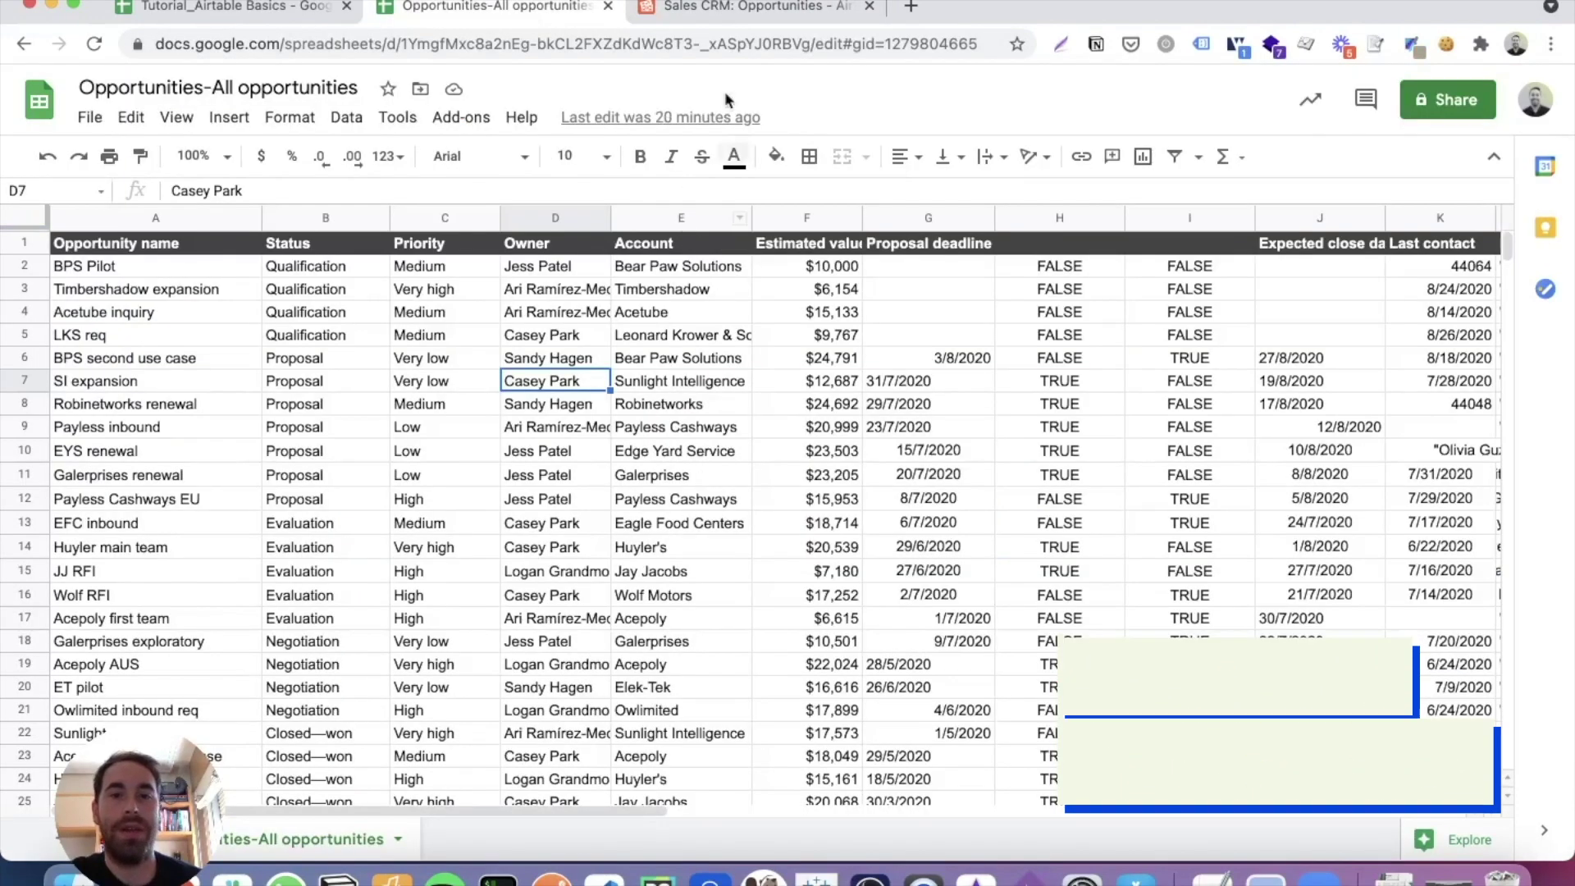
click(739, 7)
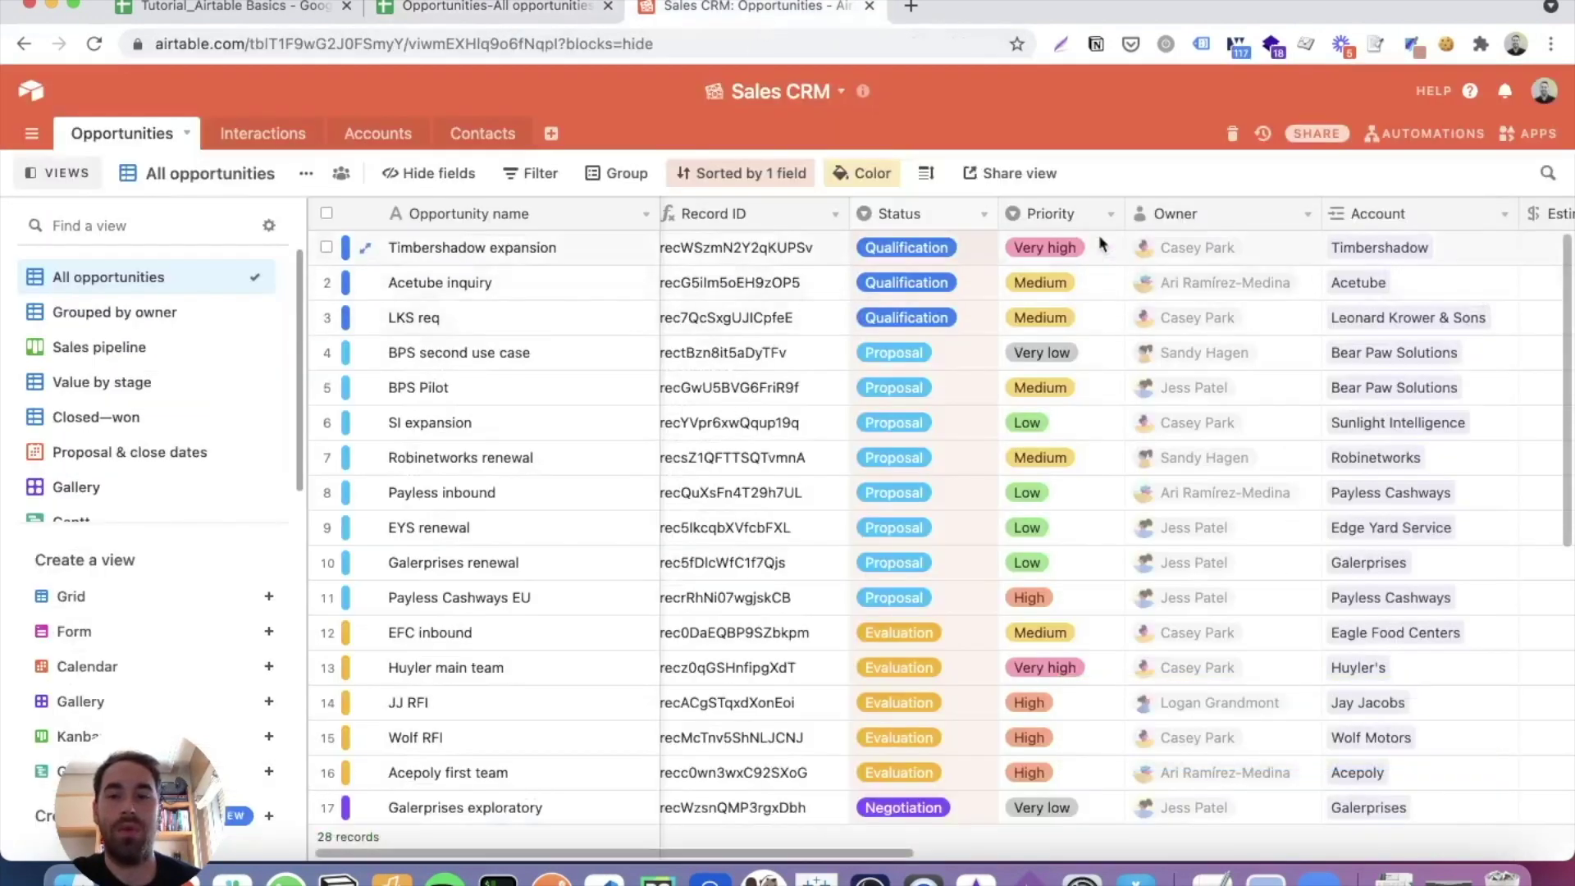
right_click(1191, 220)
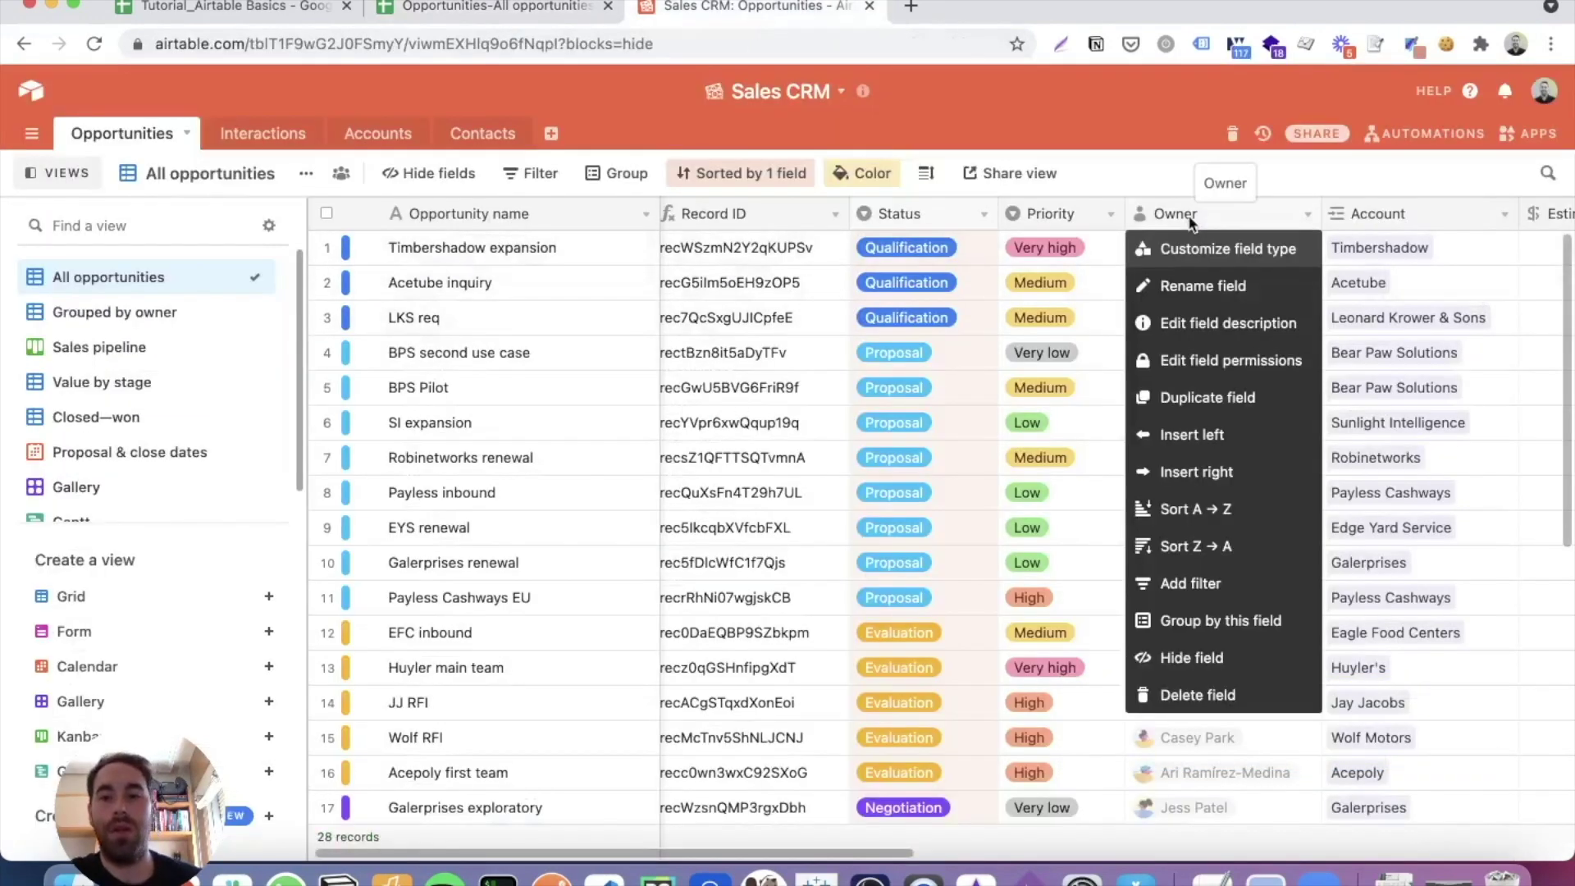
click(1177, 432)
text(Attach)
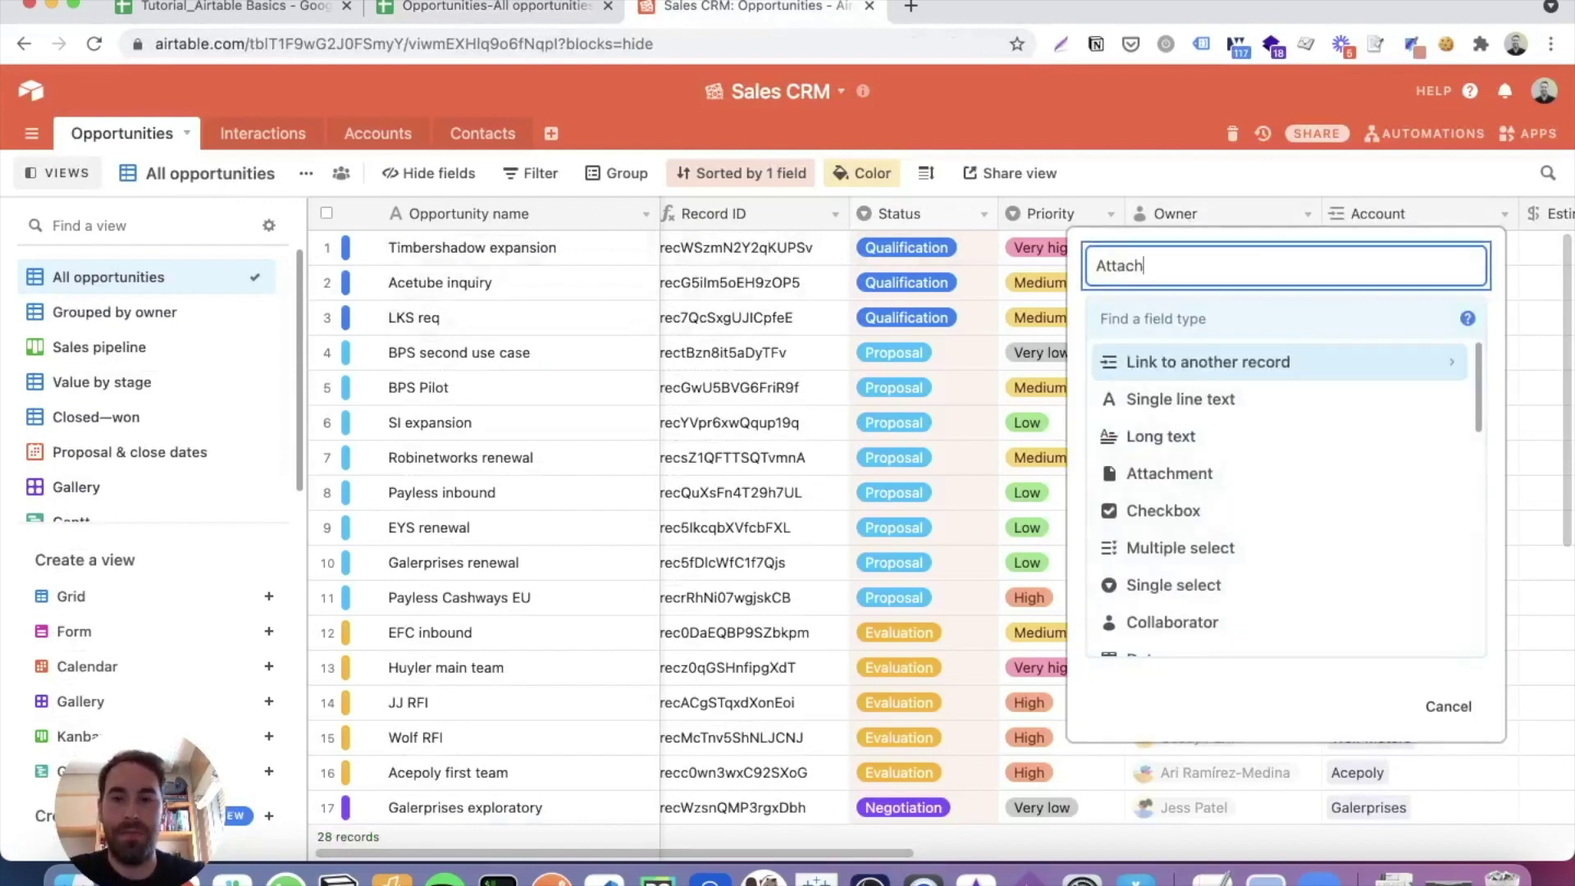
text(ments)
click(1153, 319)
text(att)
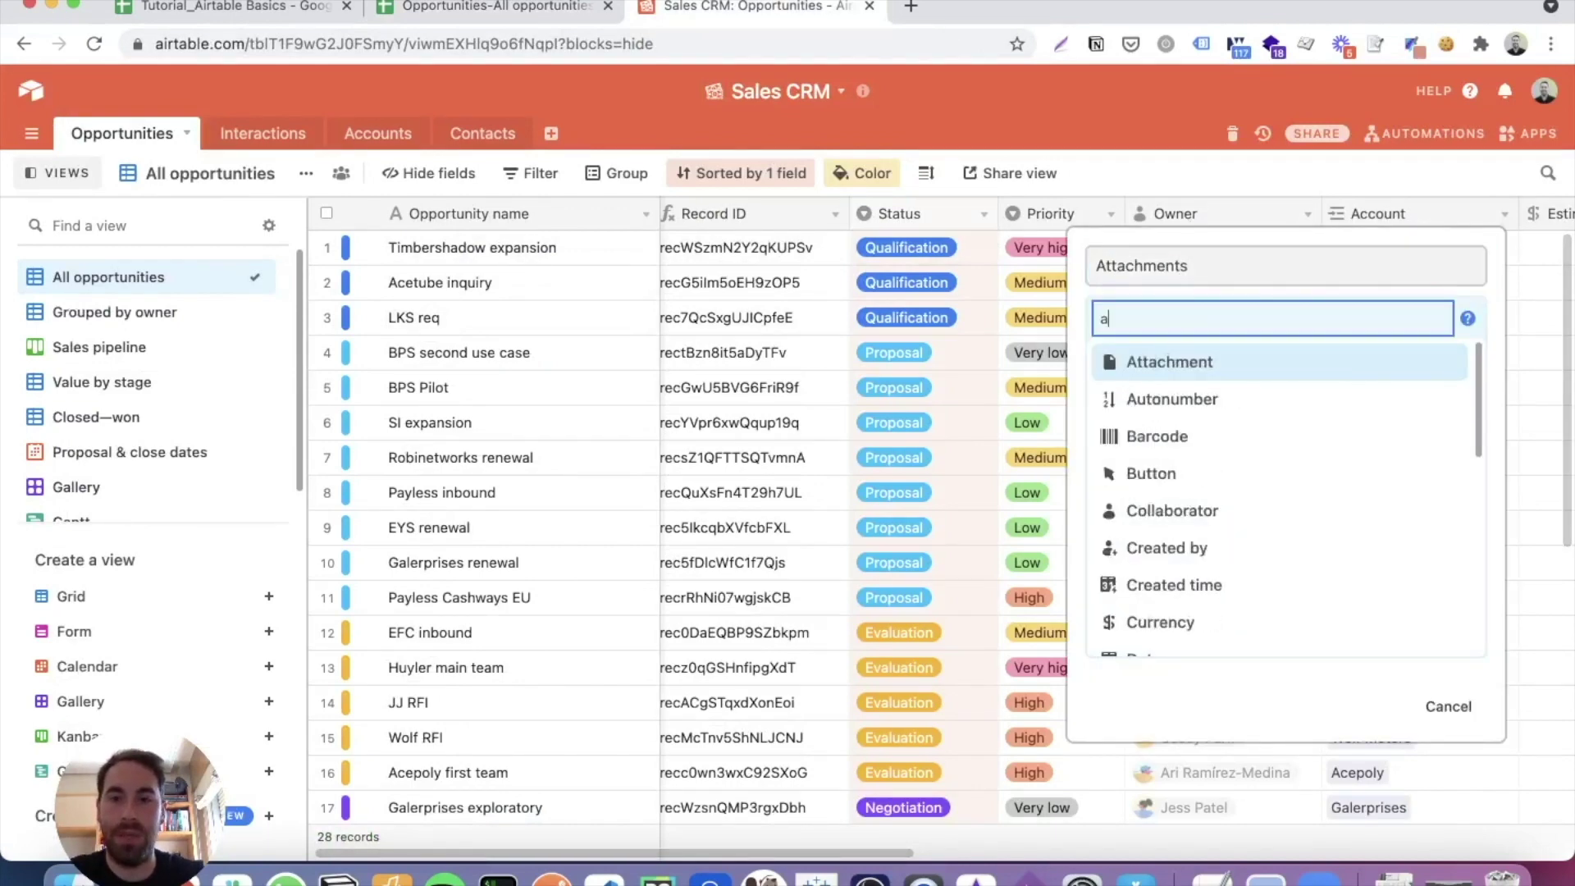
click(1165, 368)
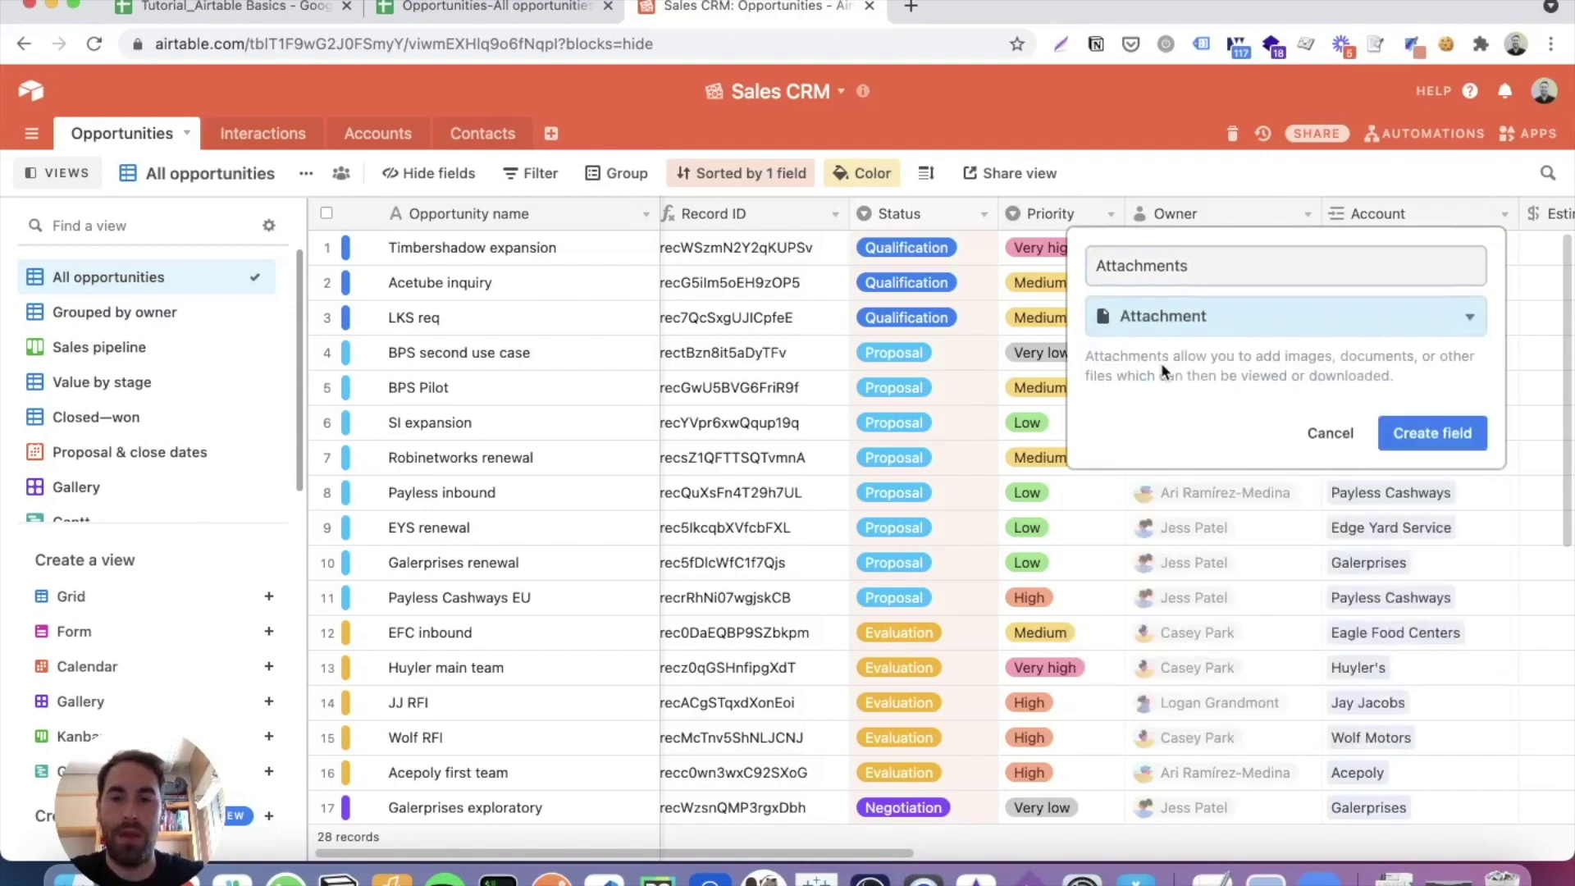
click(1448, 441)
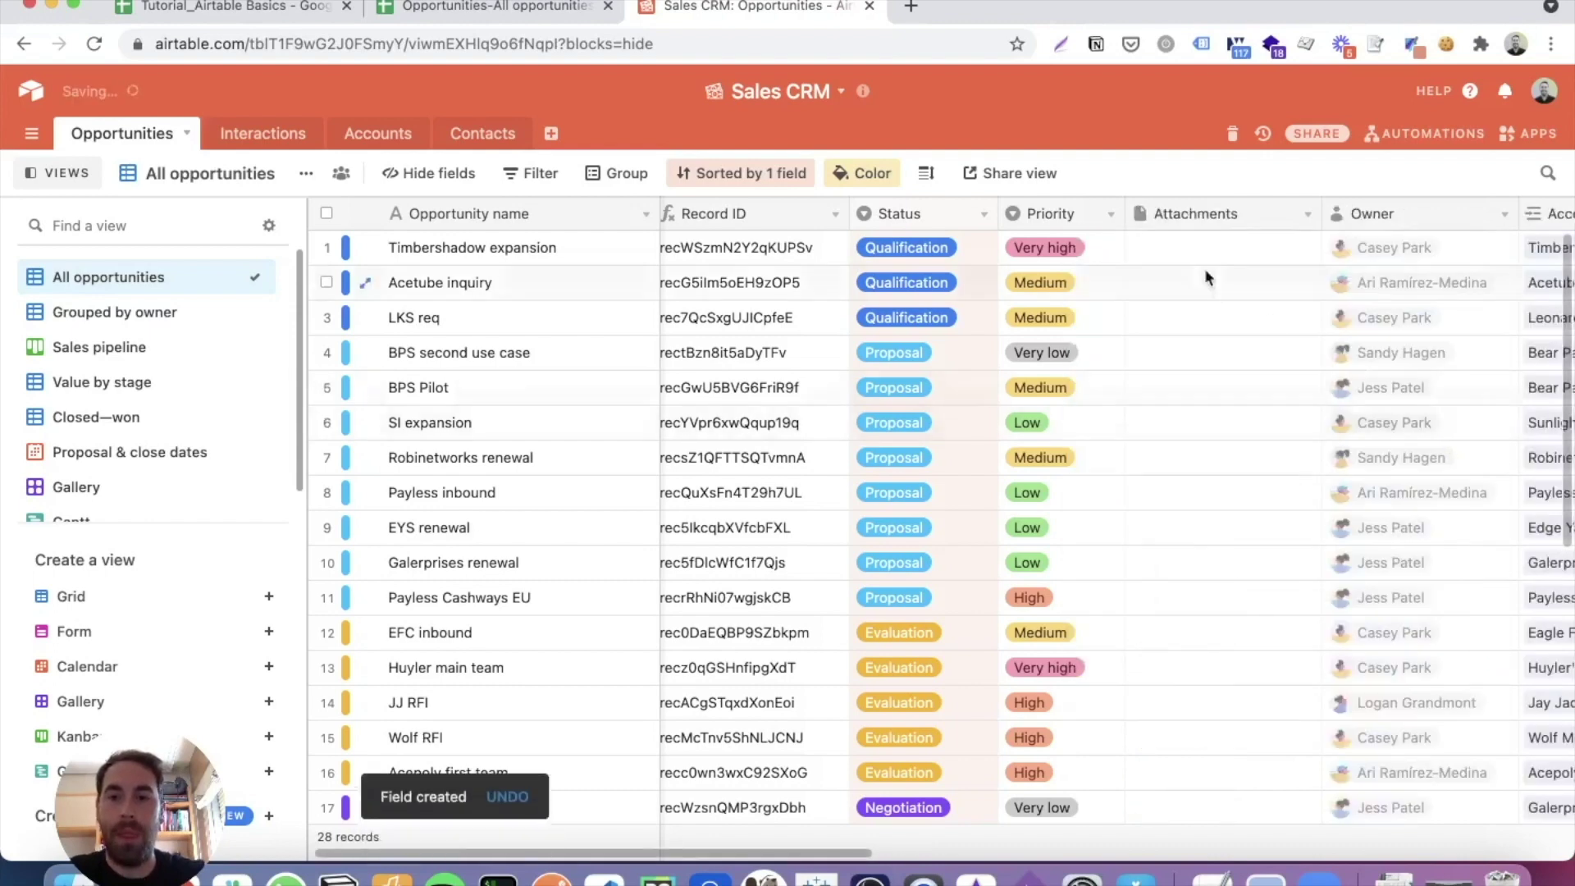
click(1193, 245)
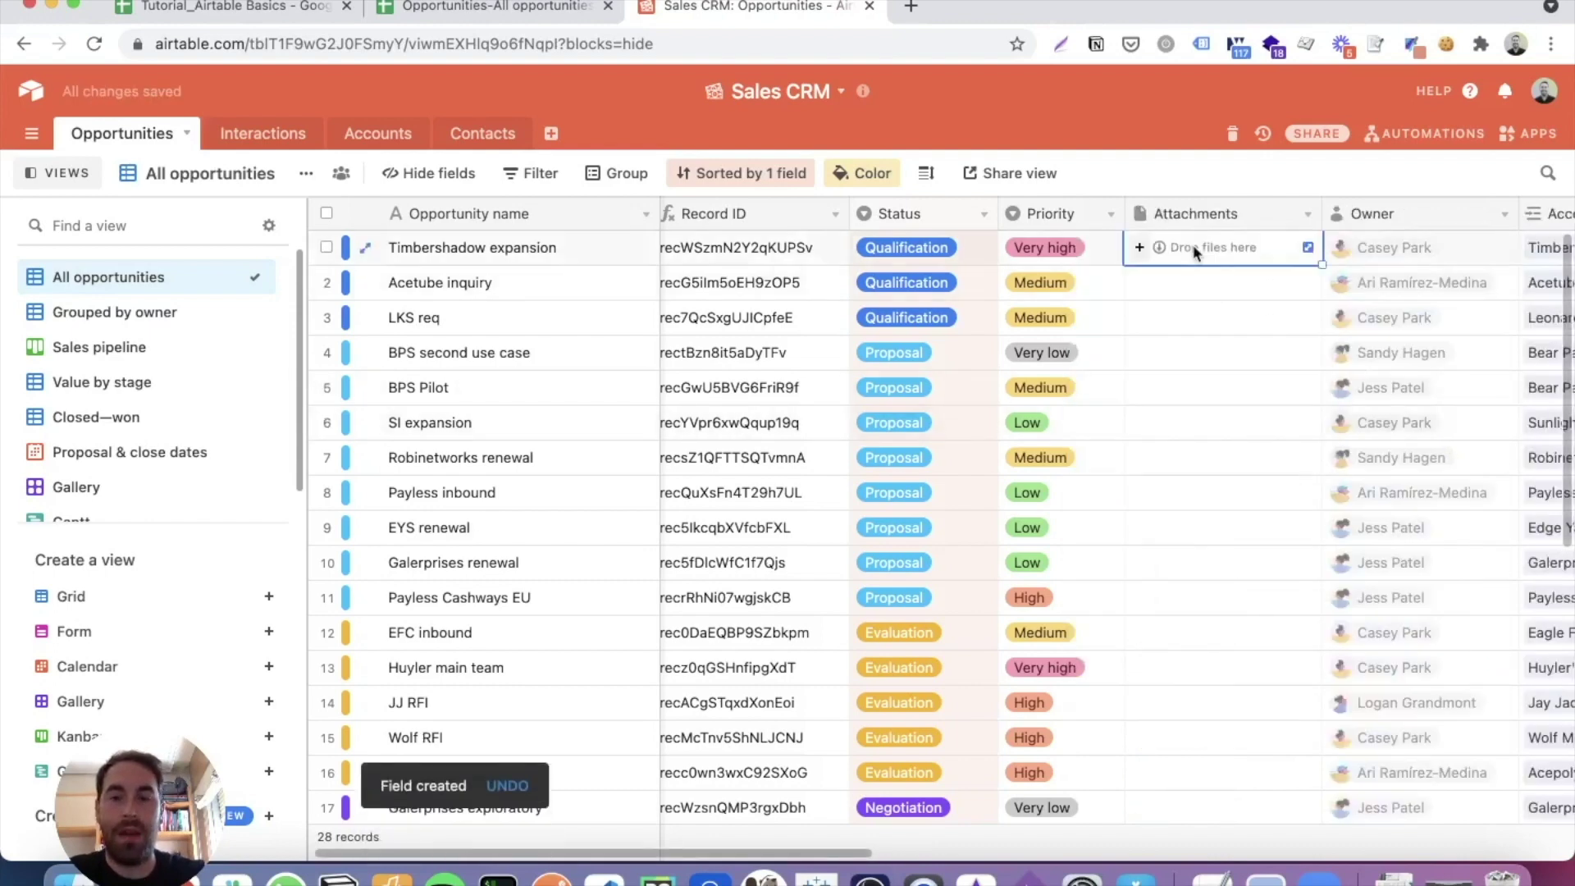
Upload typeform slide pop.png into Timbershadow expansion's Attachments cell.
click(1140, 247)
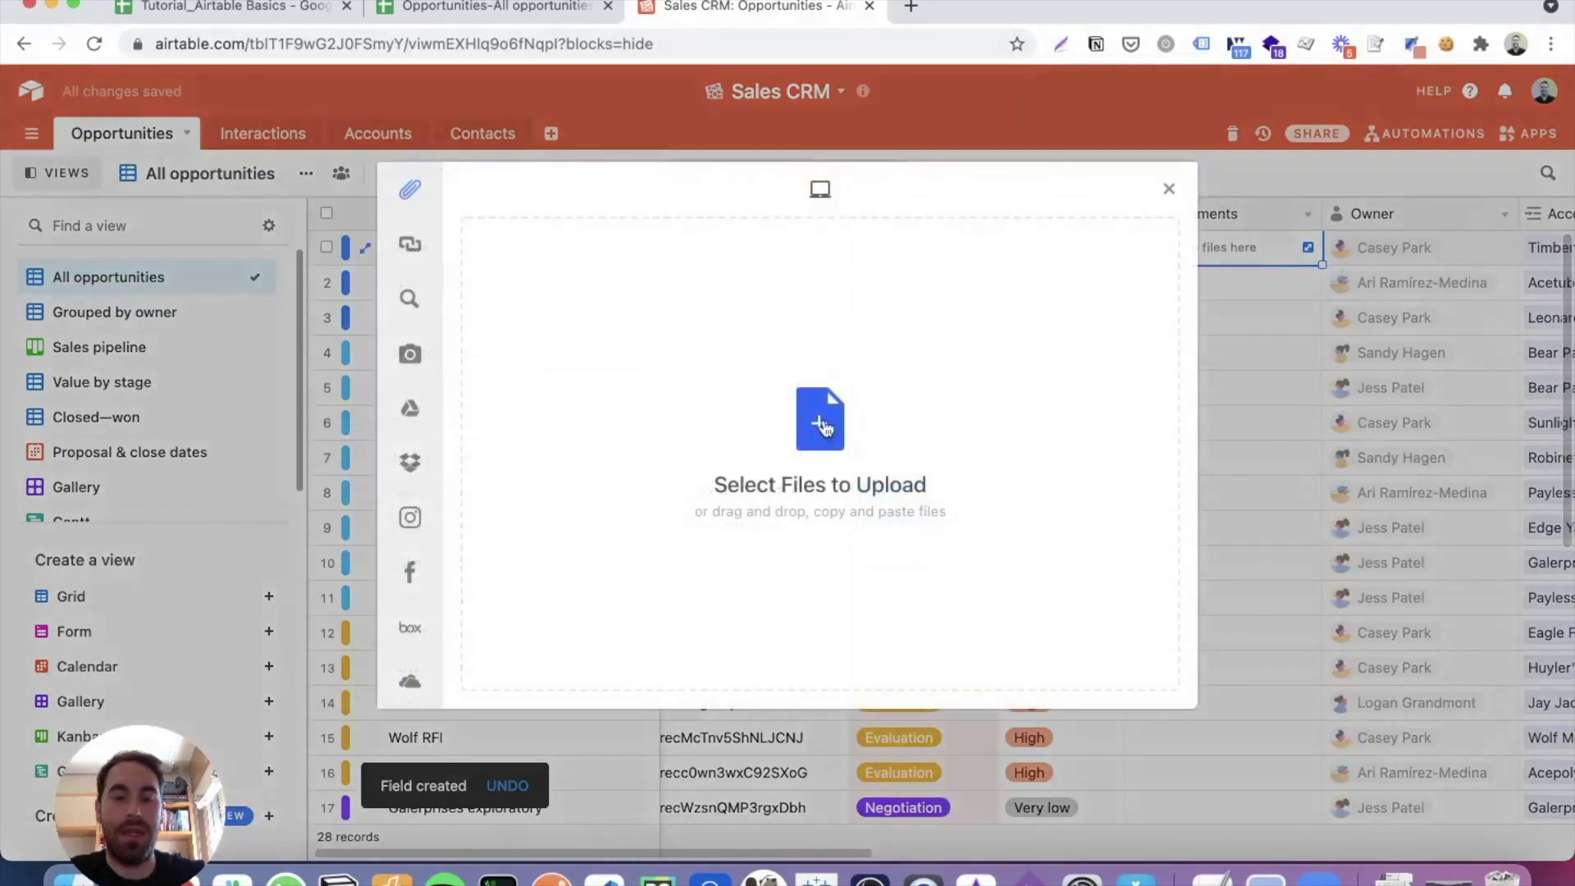
click(820, 426)
click(709, 292)
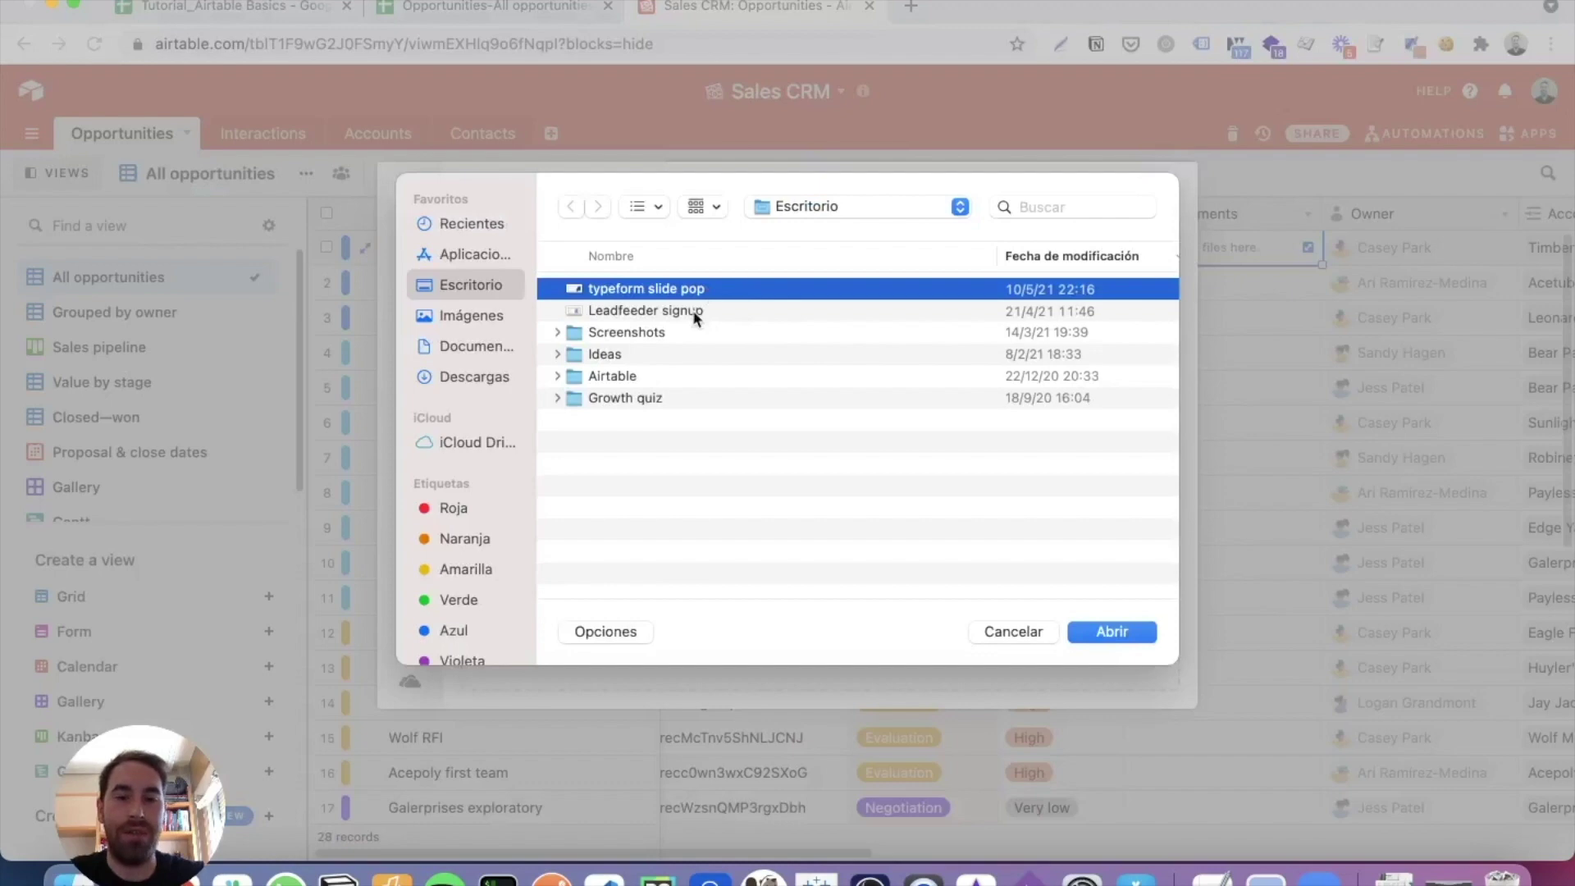
scroll(752, 328, right, 2)
scroll(752, 328, left, 2)
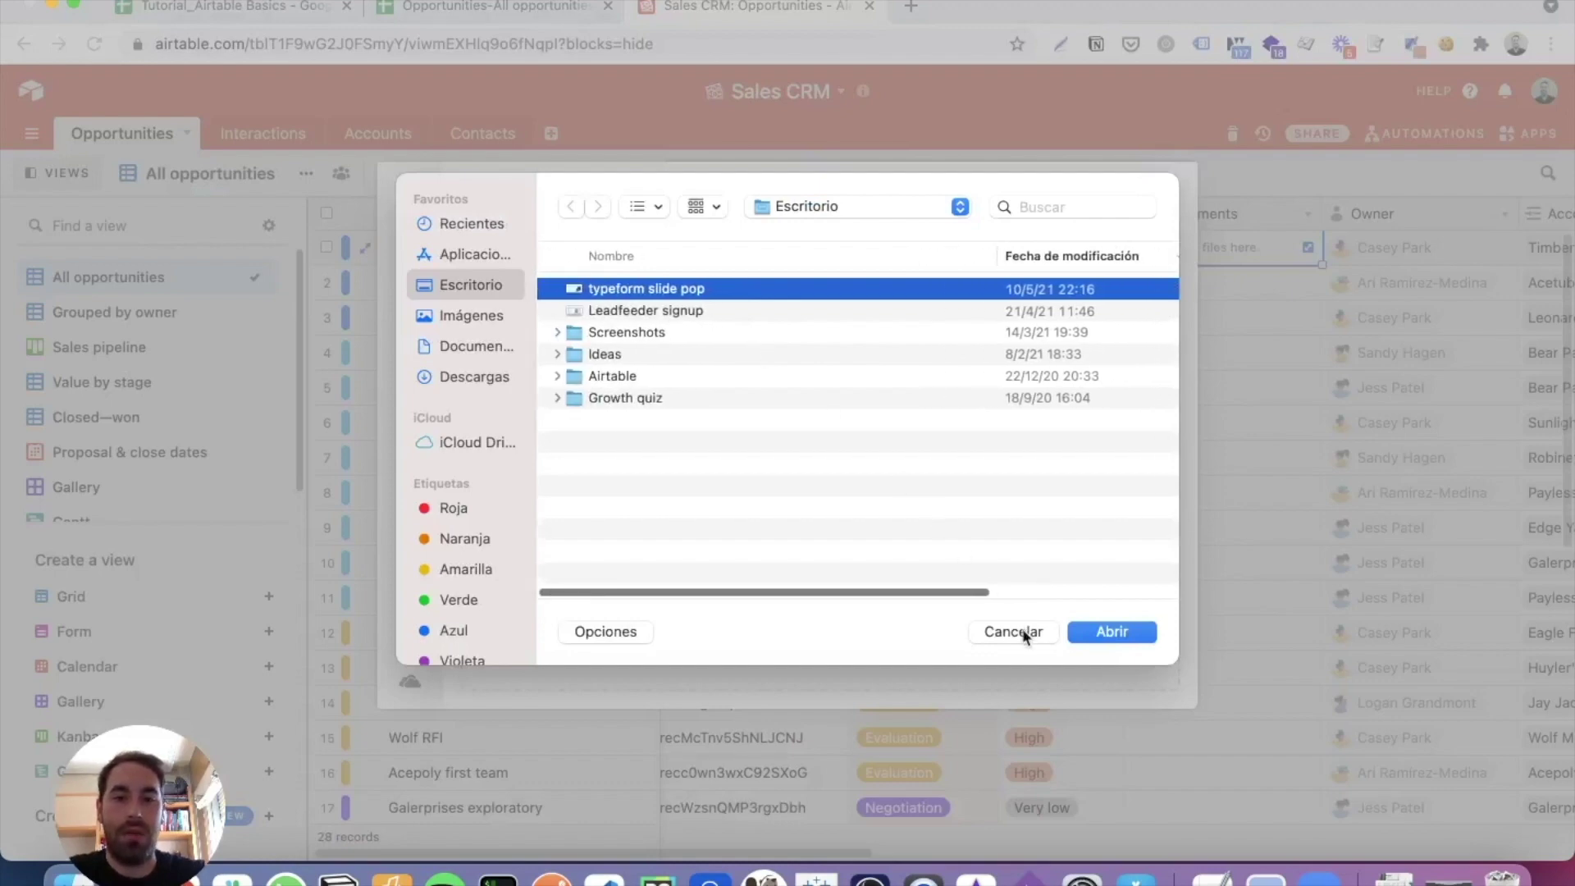
click(1131, 638)
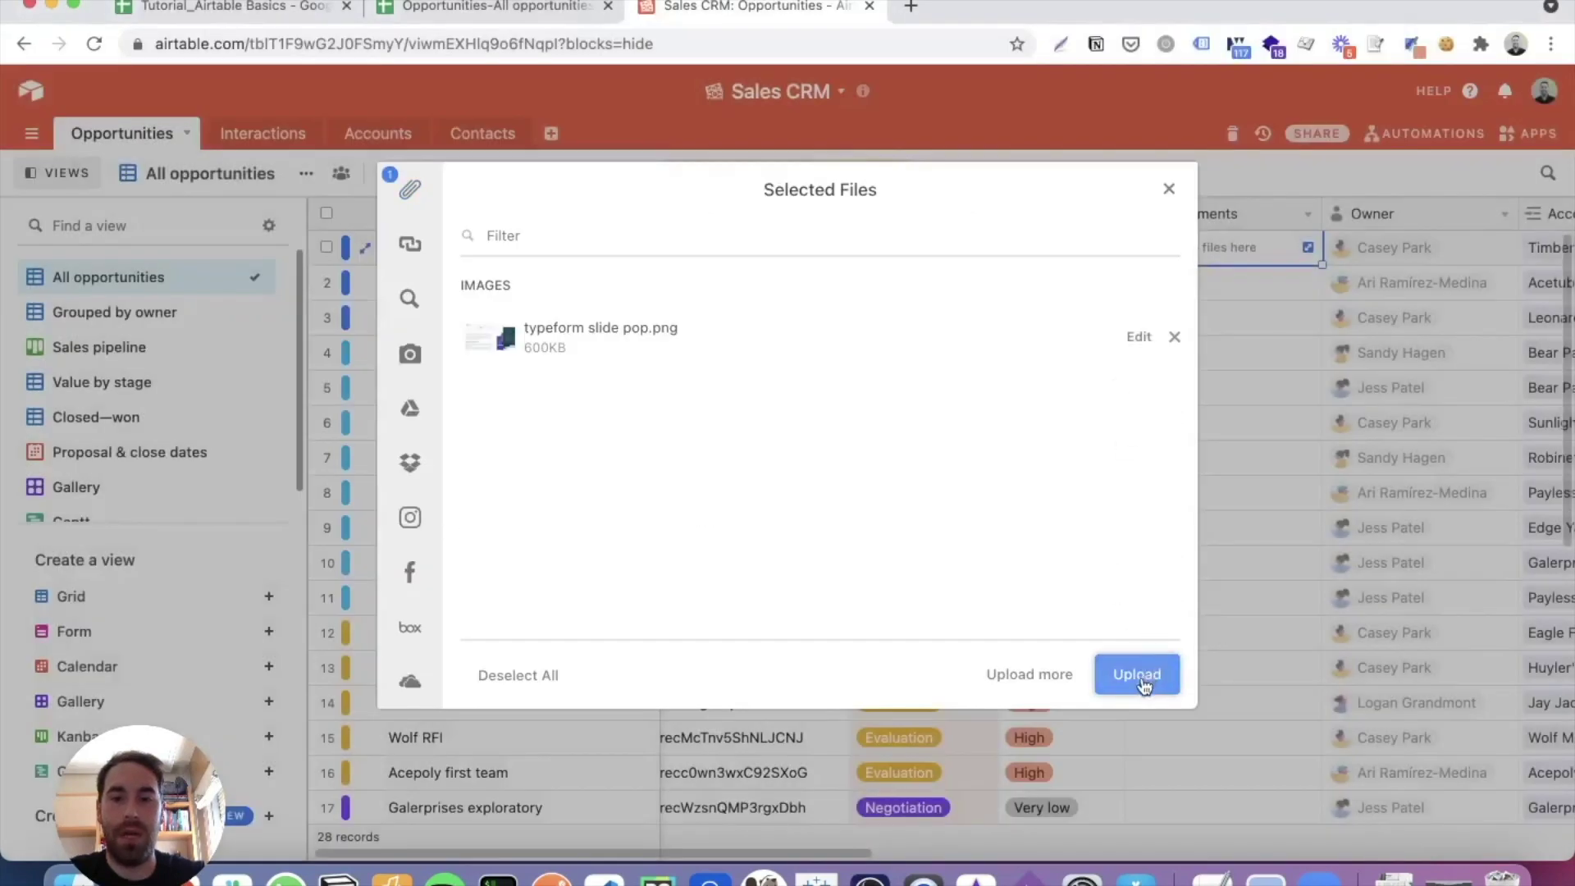
click(1141, 677)
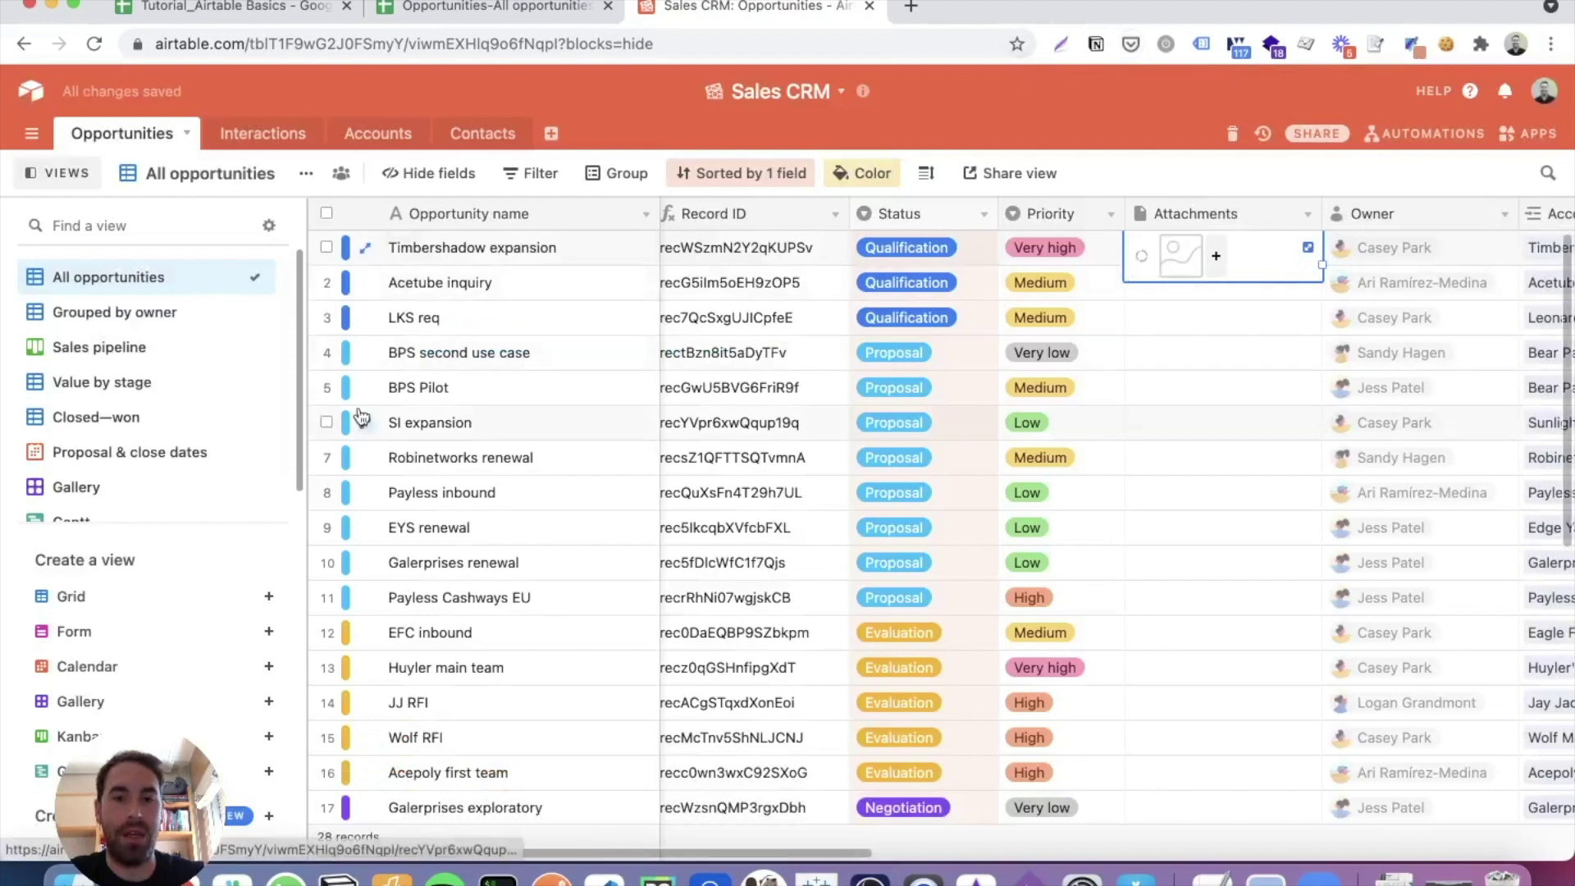
scroll(144, 443, down, 1)
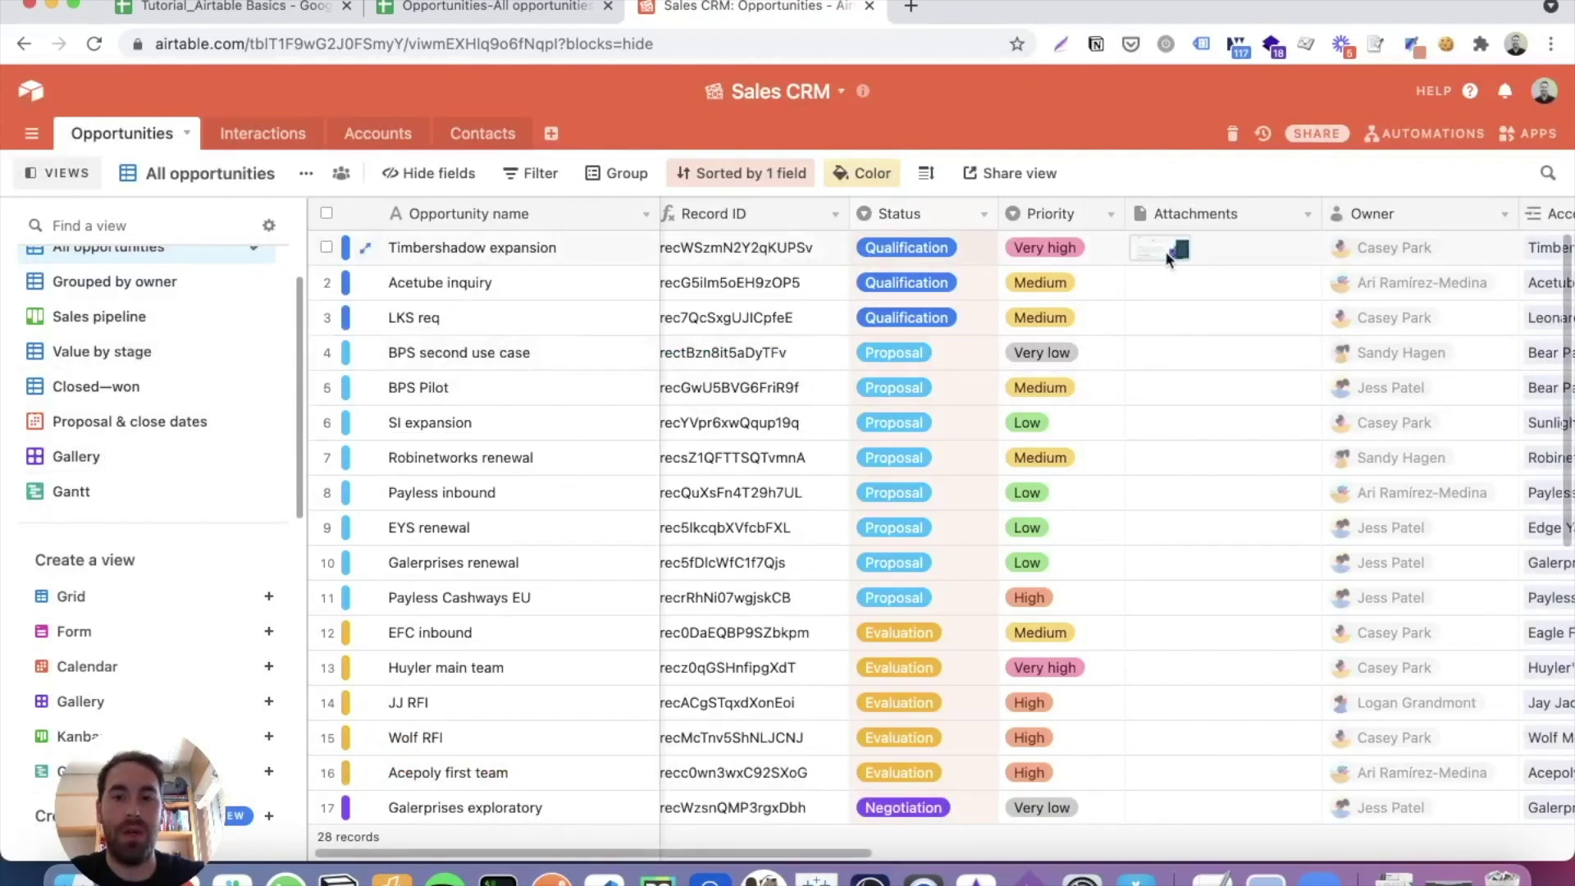
In the Gallery view, set the card cover image field to Attachments.
click(82, 461)
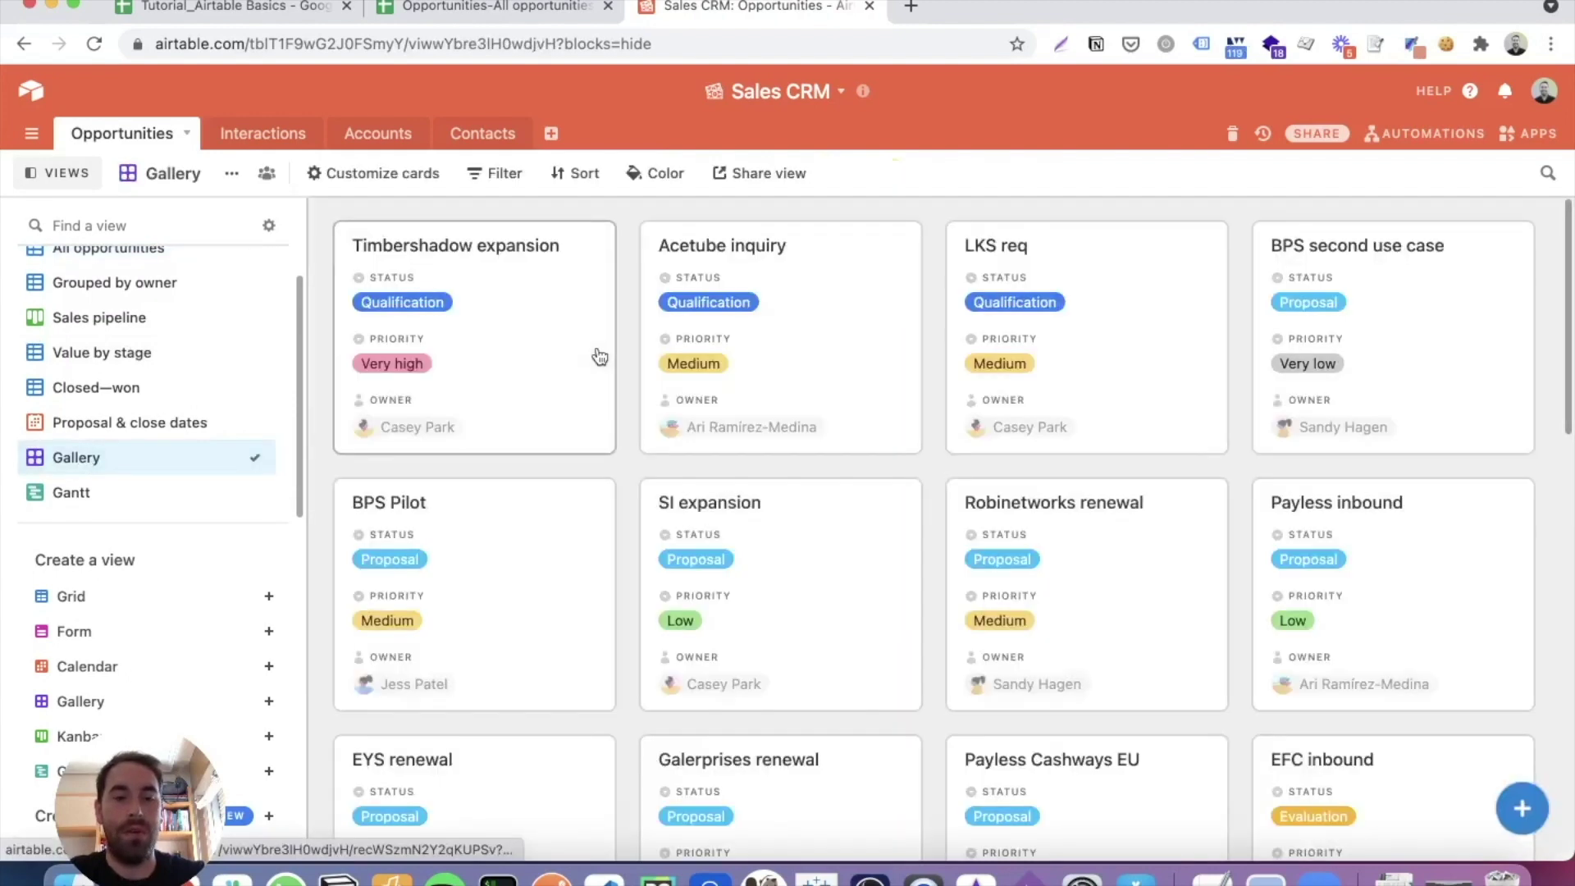
click(415, 175)
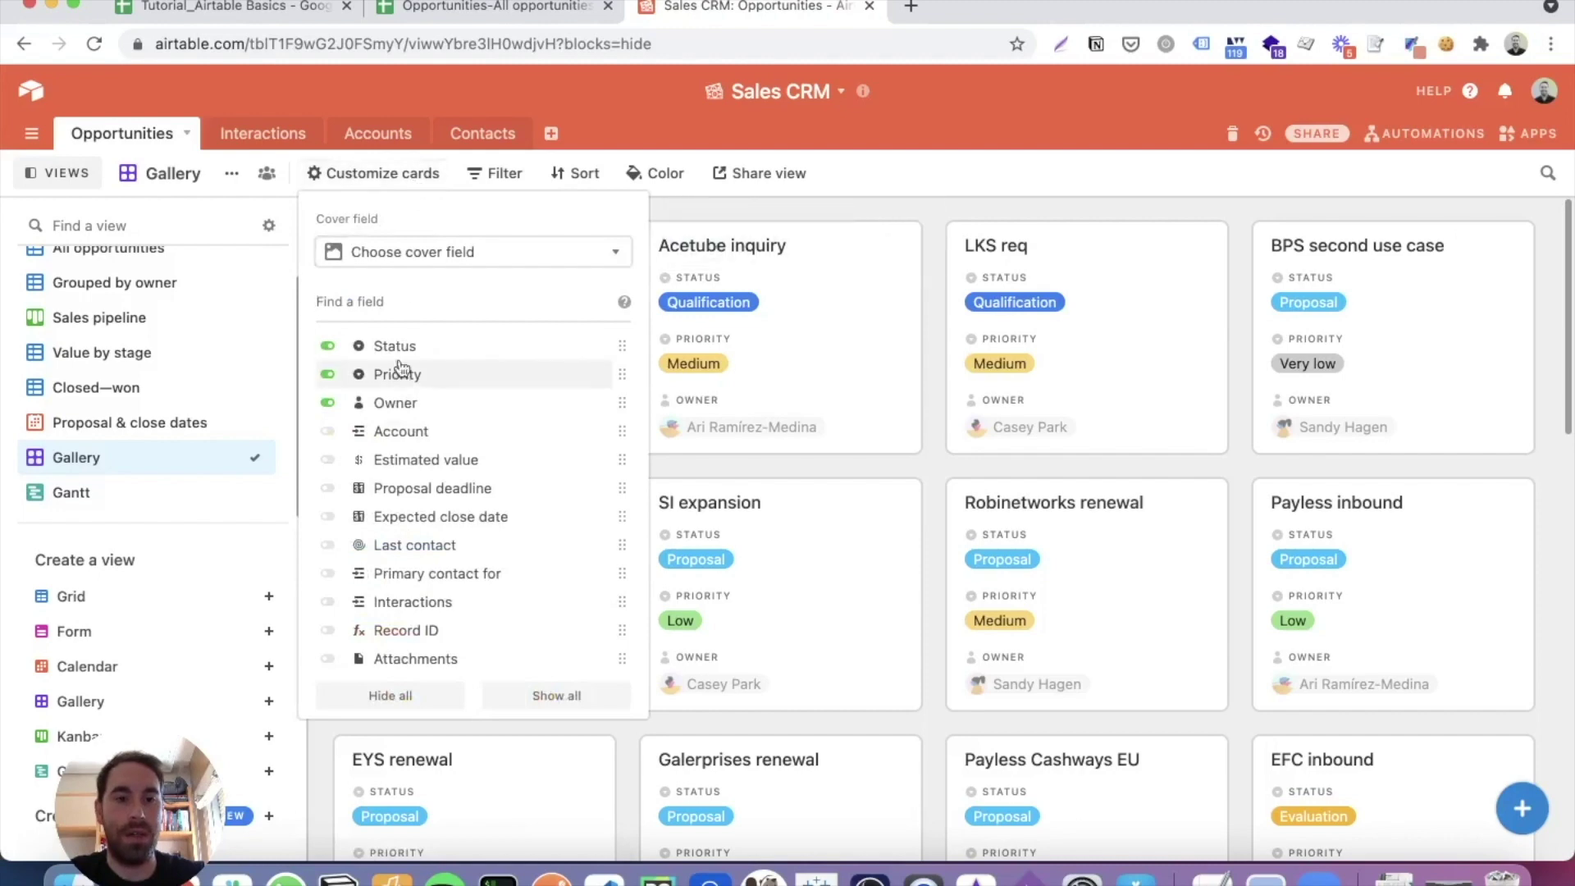
click(461, 254)
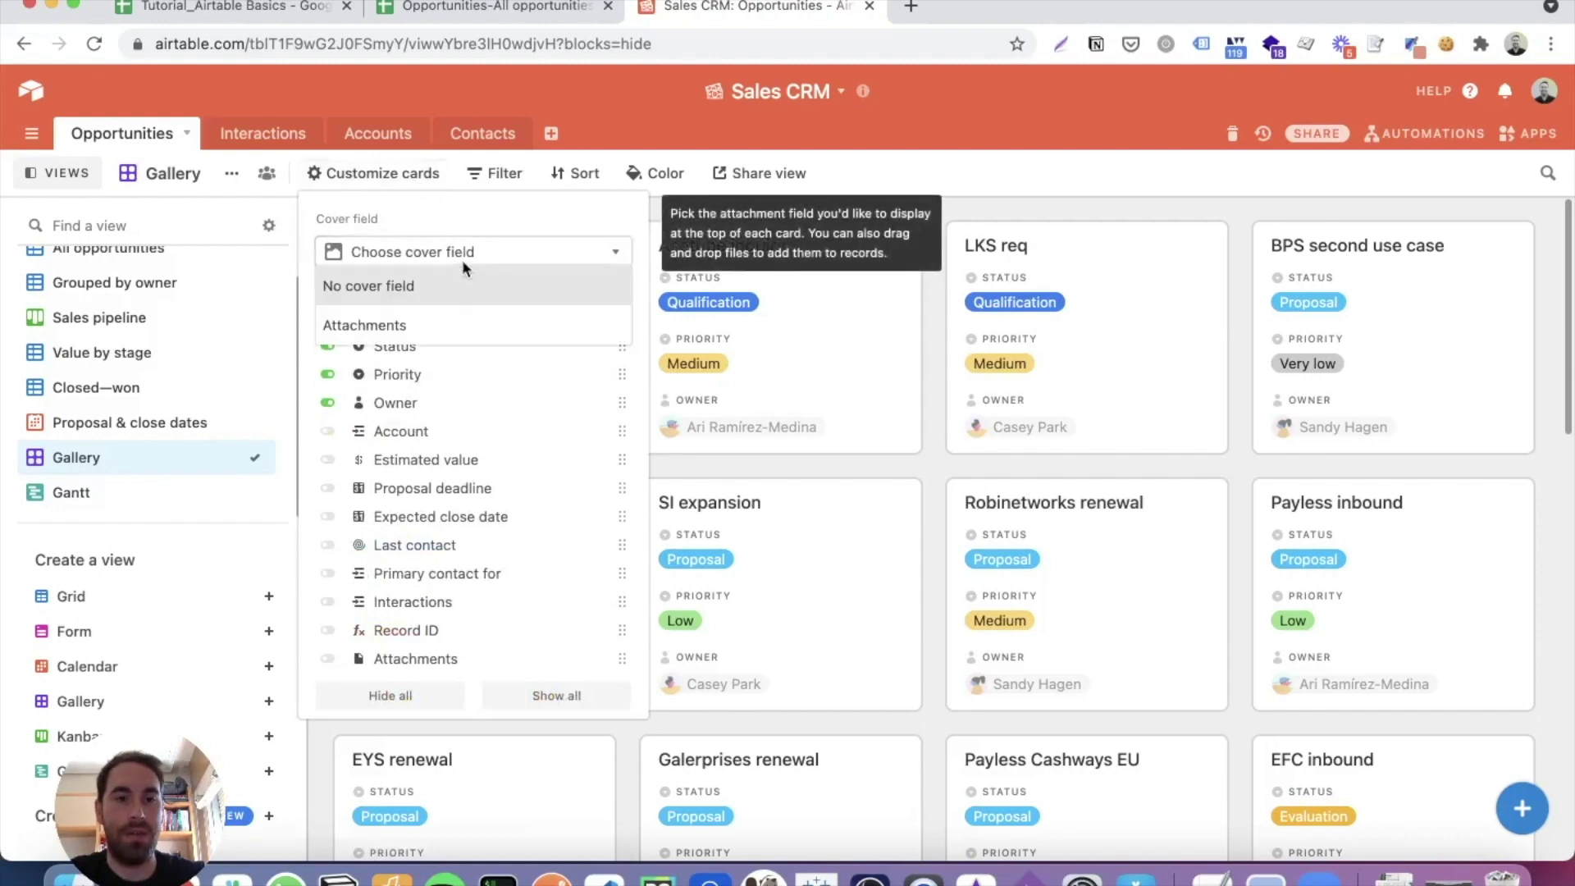
click(427, 324)
click(950, 166)
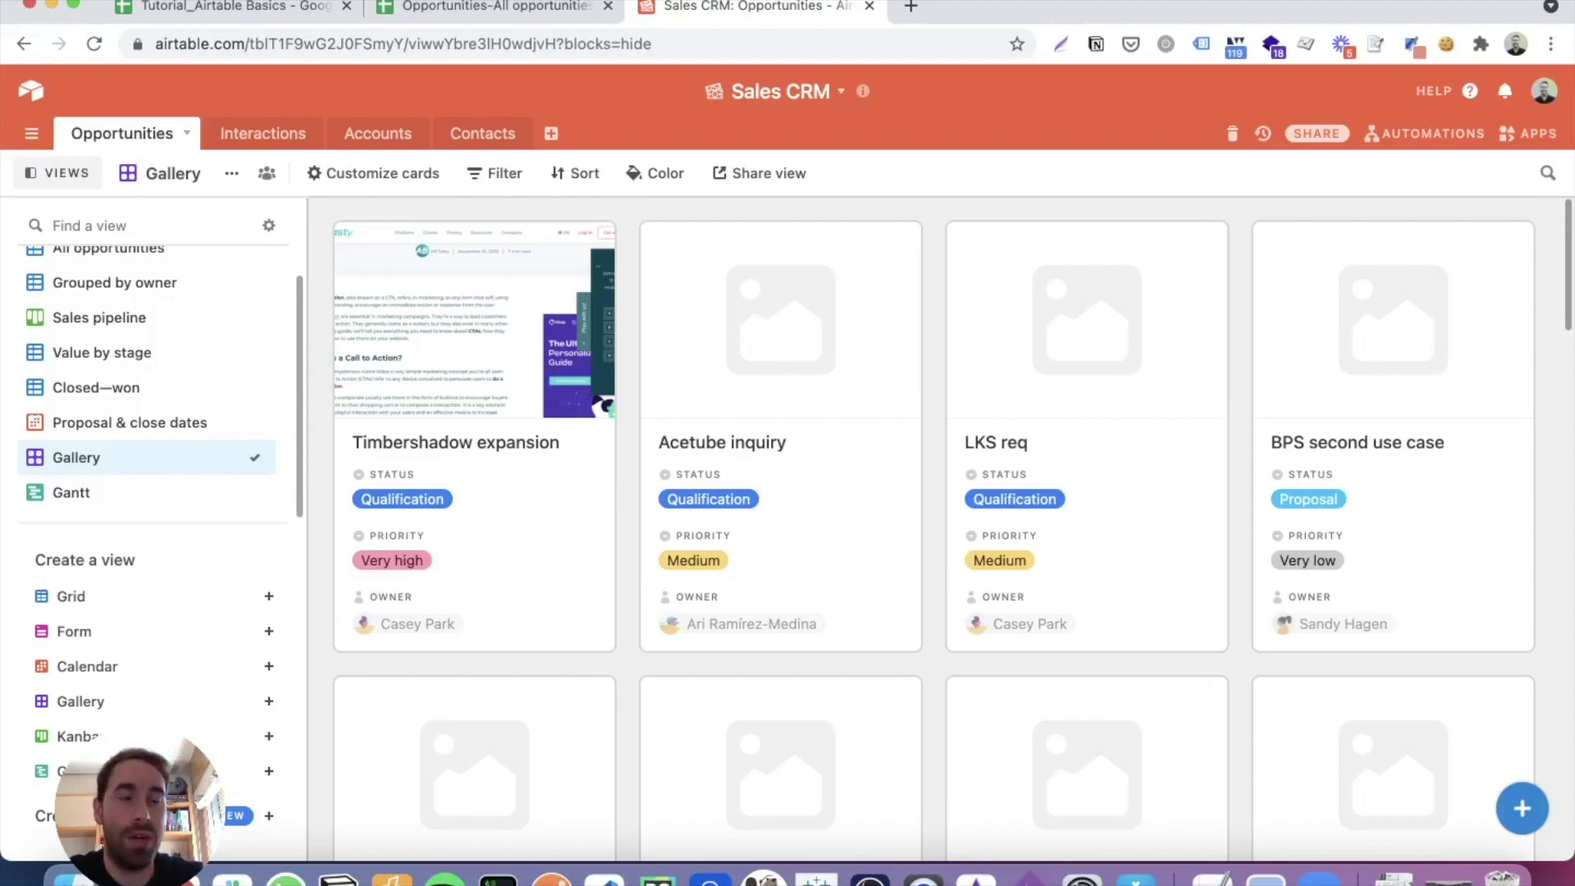
Check the Budget sheet in the Tutorial_Airtable Basics spreadsheet, then return to Google Ads metrics.
click(207, 8)
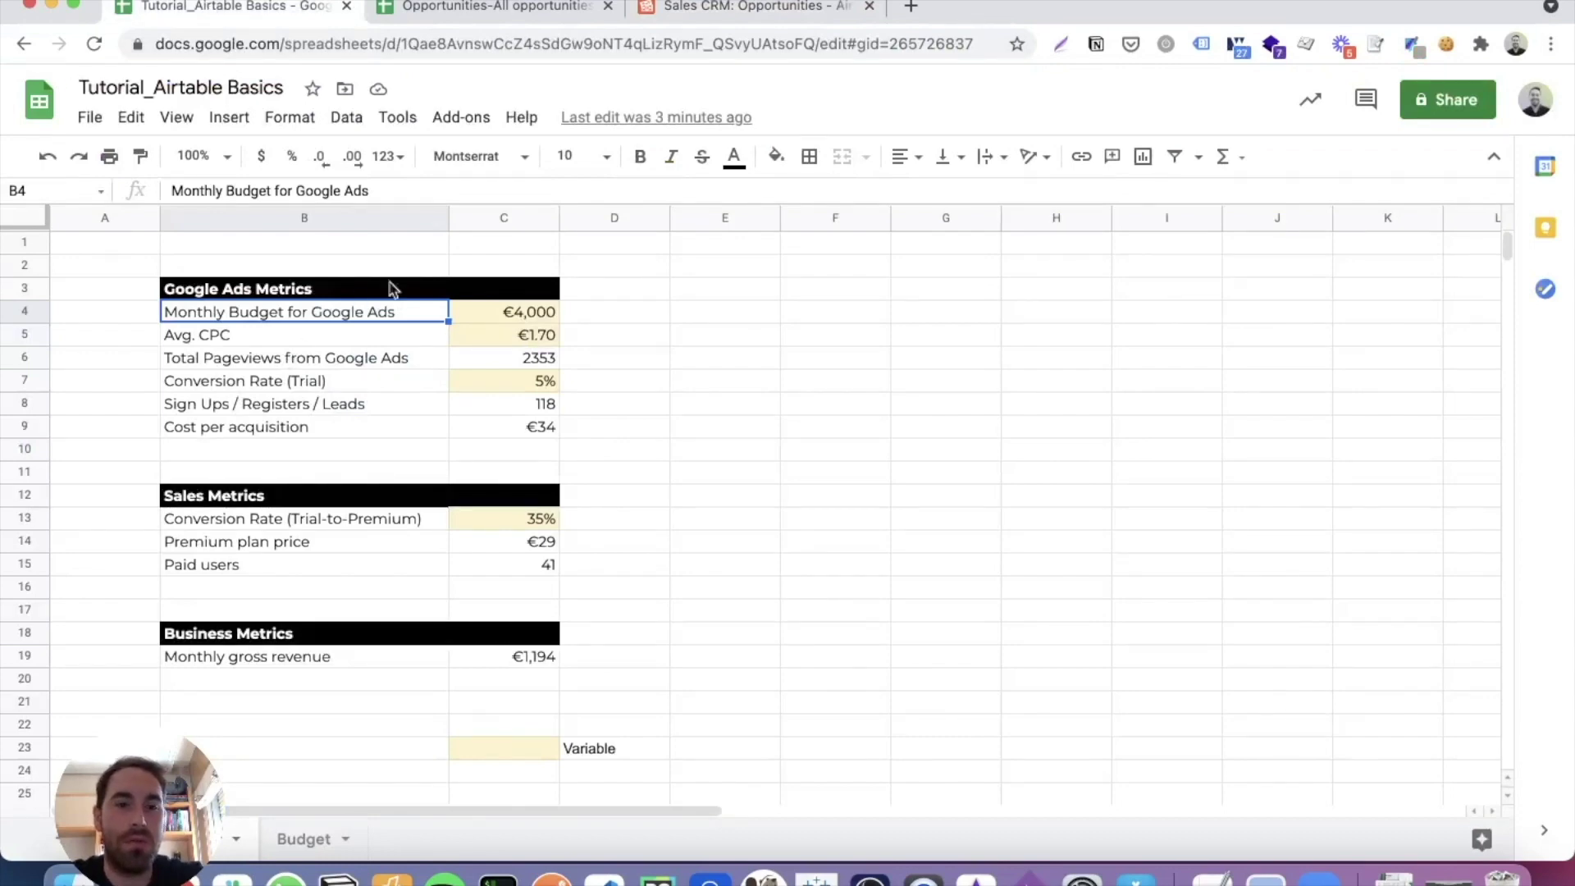
click(314, 838)
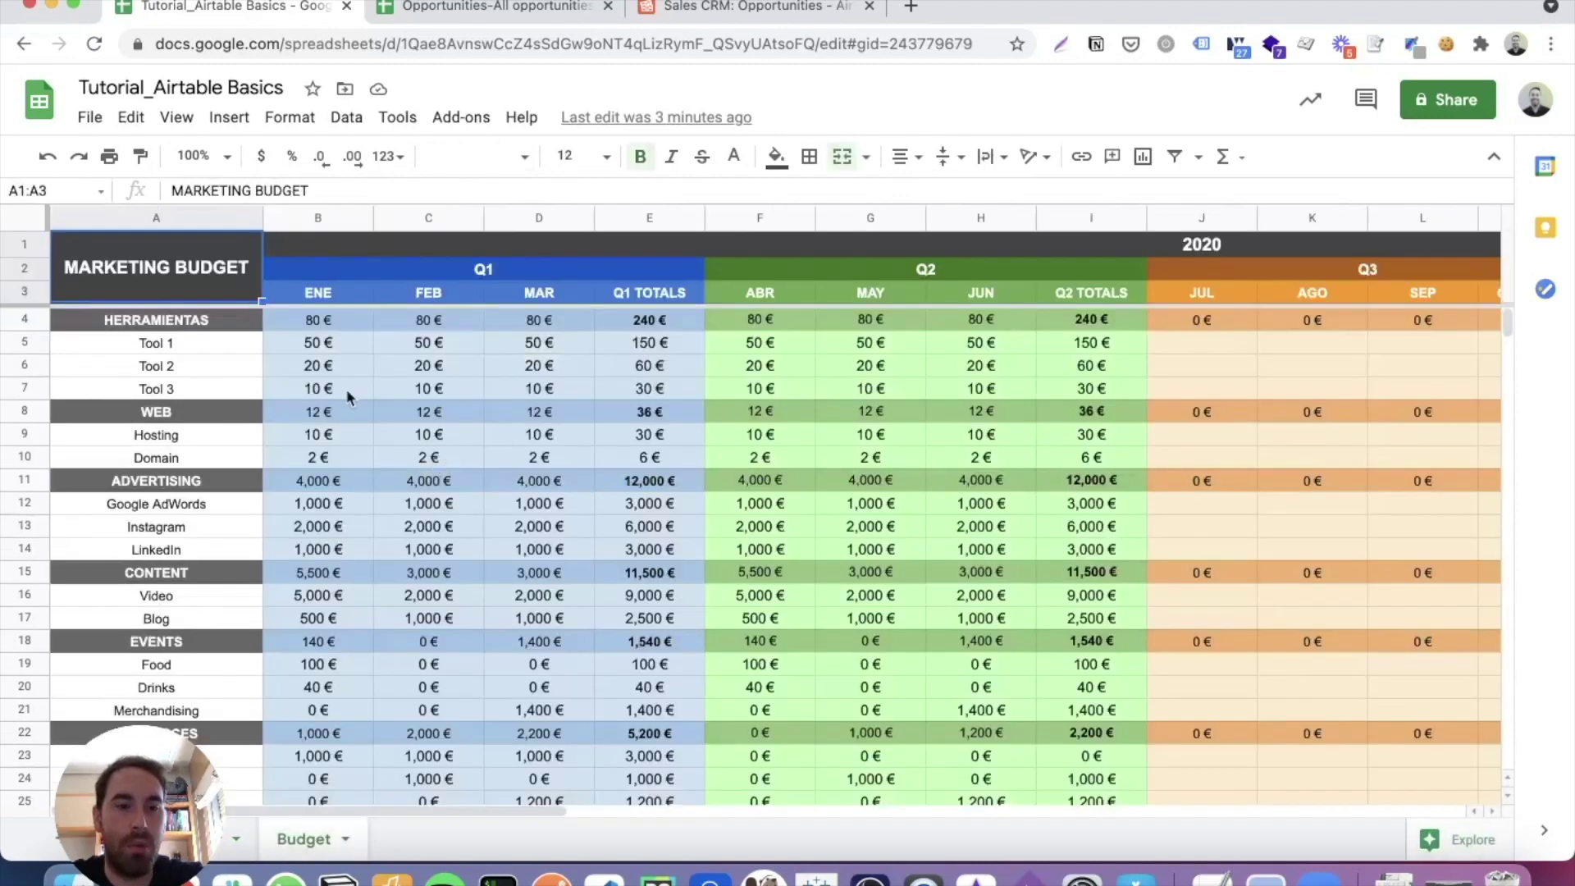
scroll(368, 447, down, 1)
scroll(367, 436, up, 1)
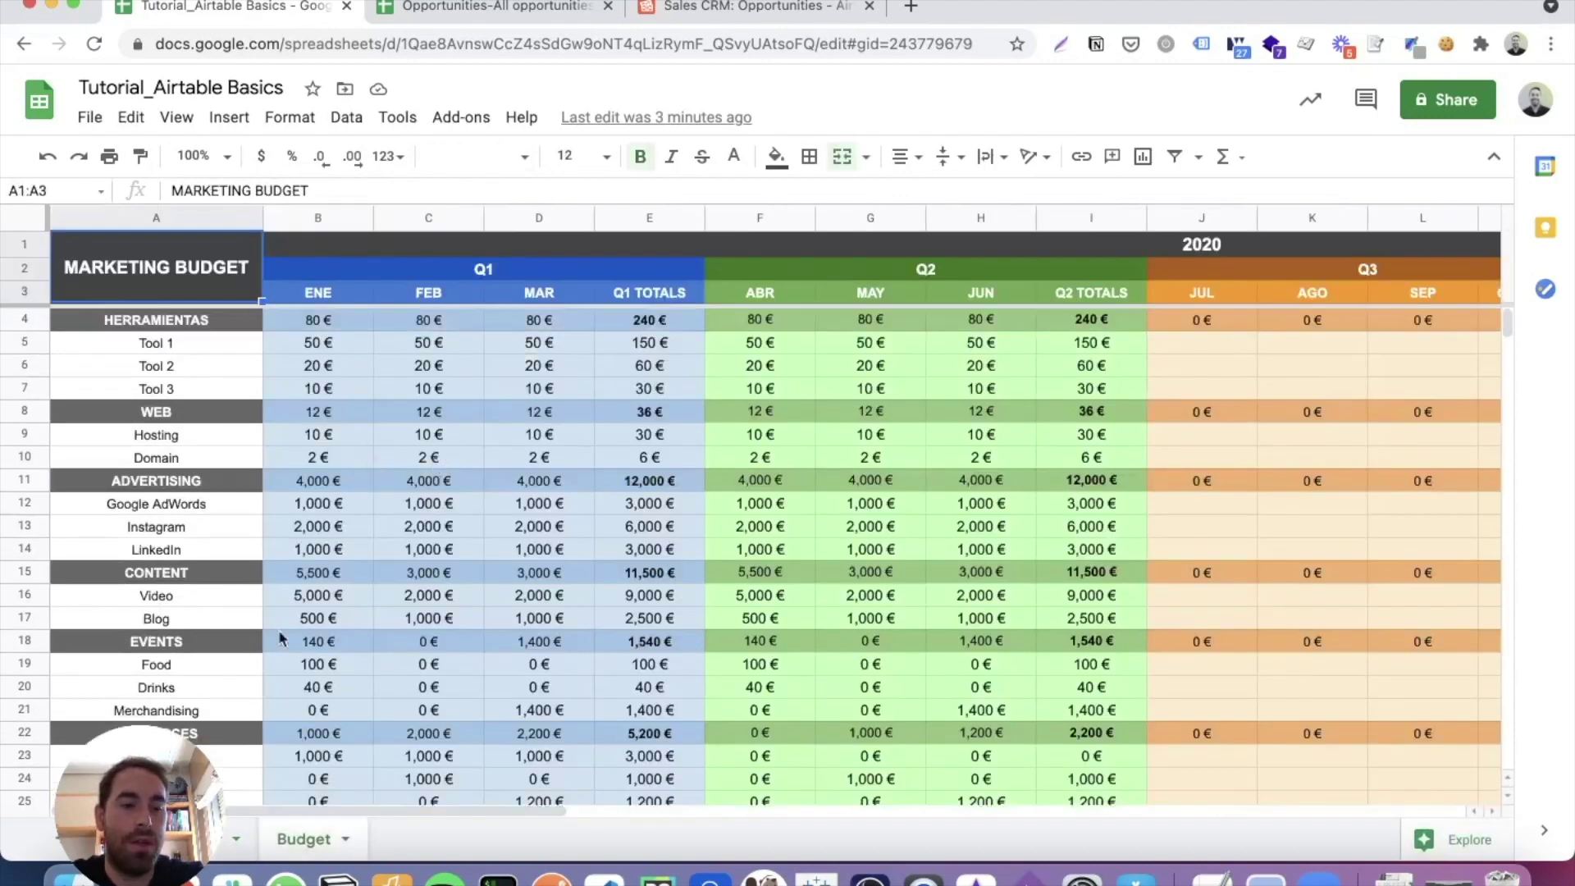
click(246, 835)
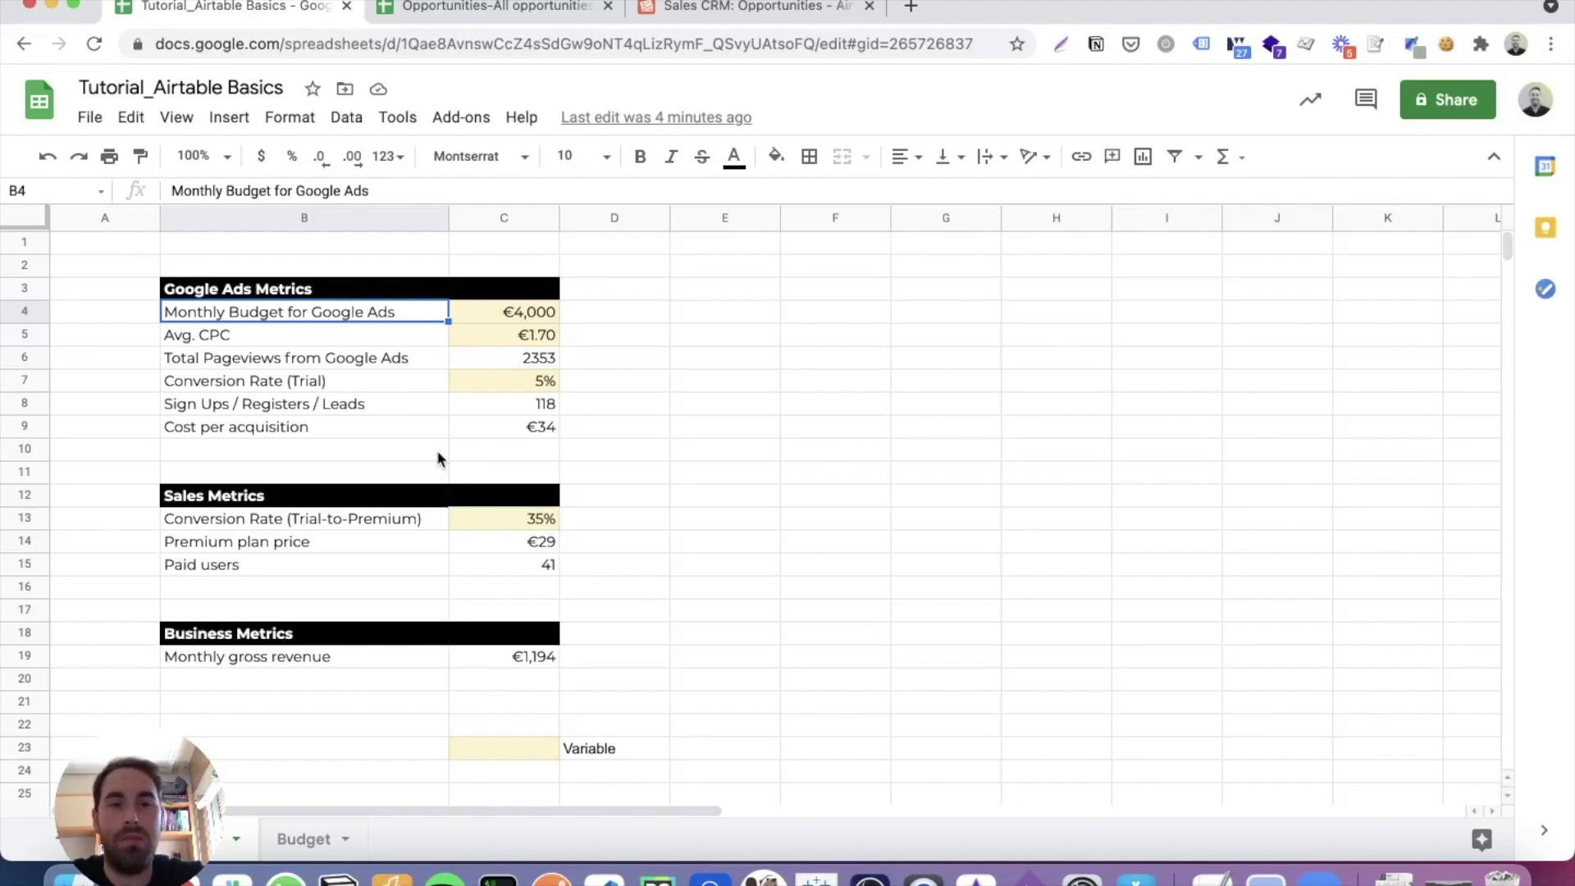
Point out the Conversion Rate (Trial) metric, then switch back to the Sales CRM base.
click(402, 379)
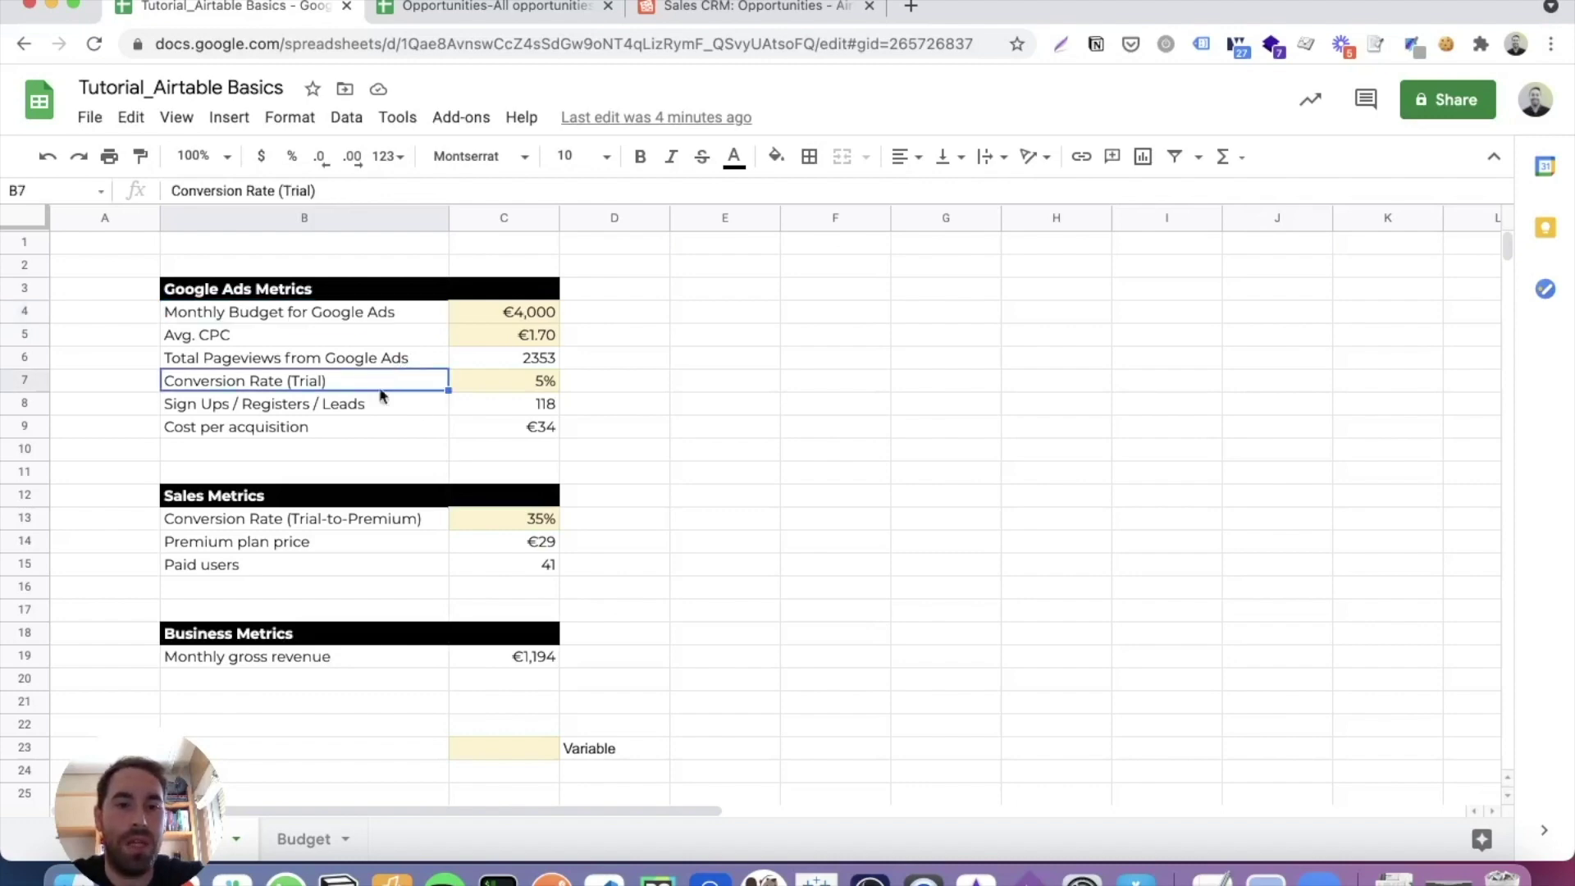
click(656, 412)
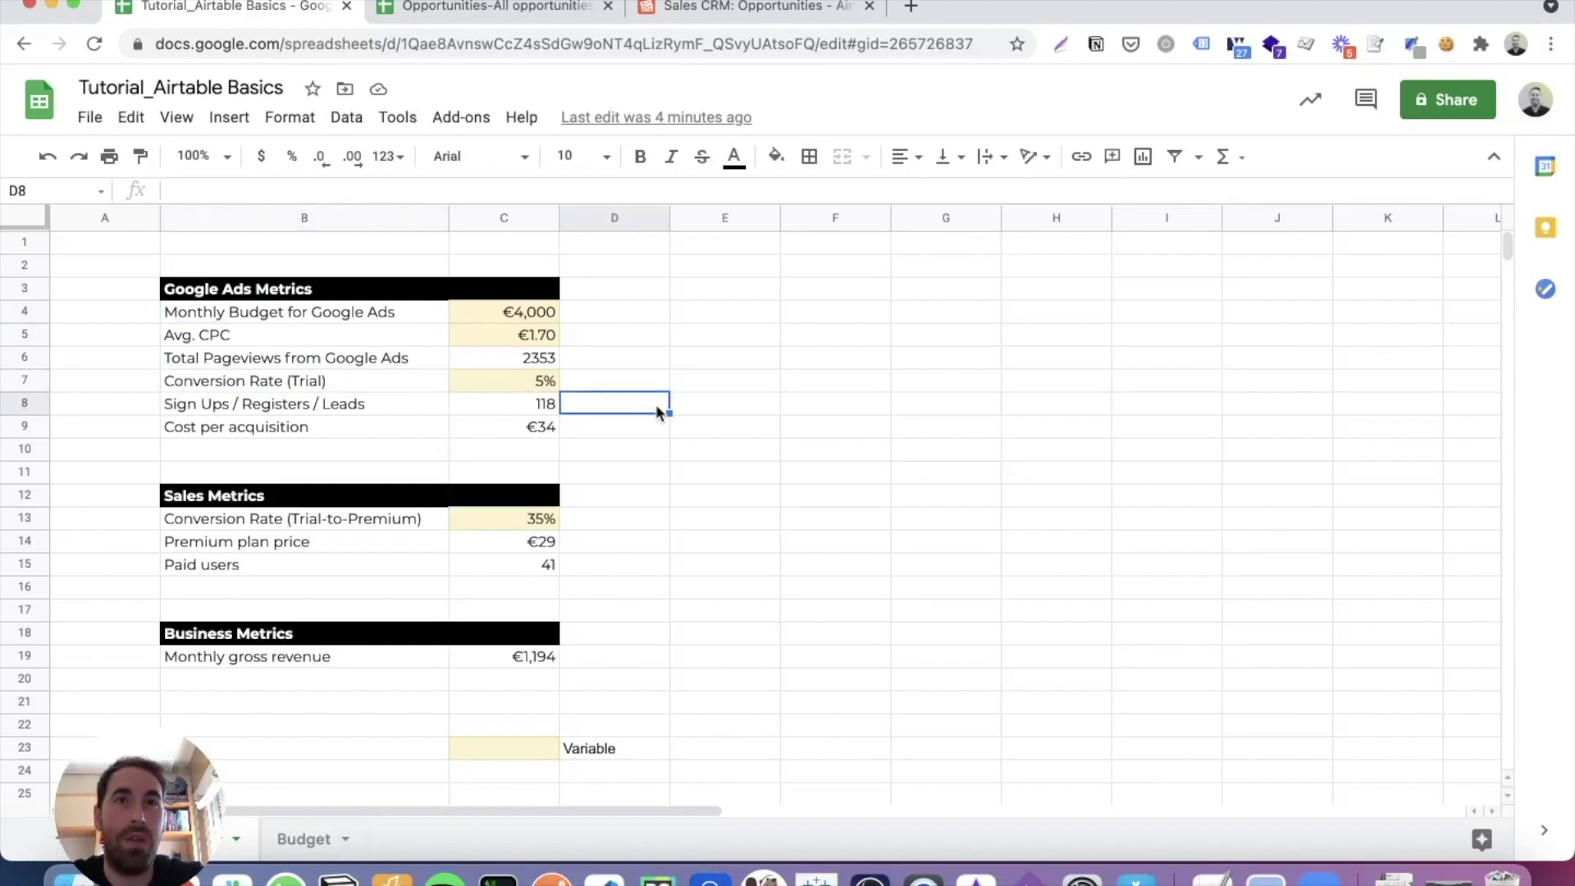
key(super+3)
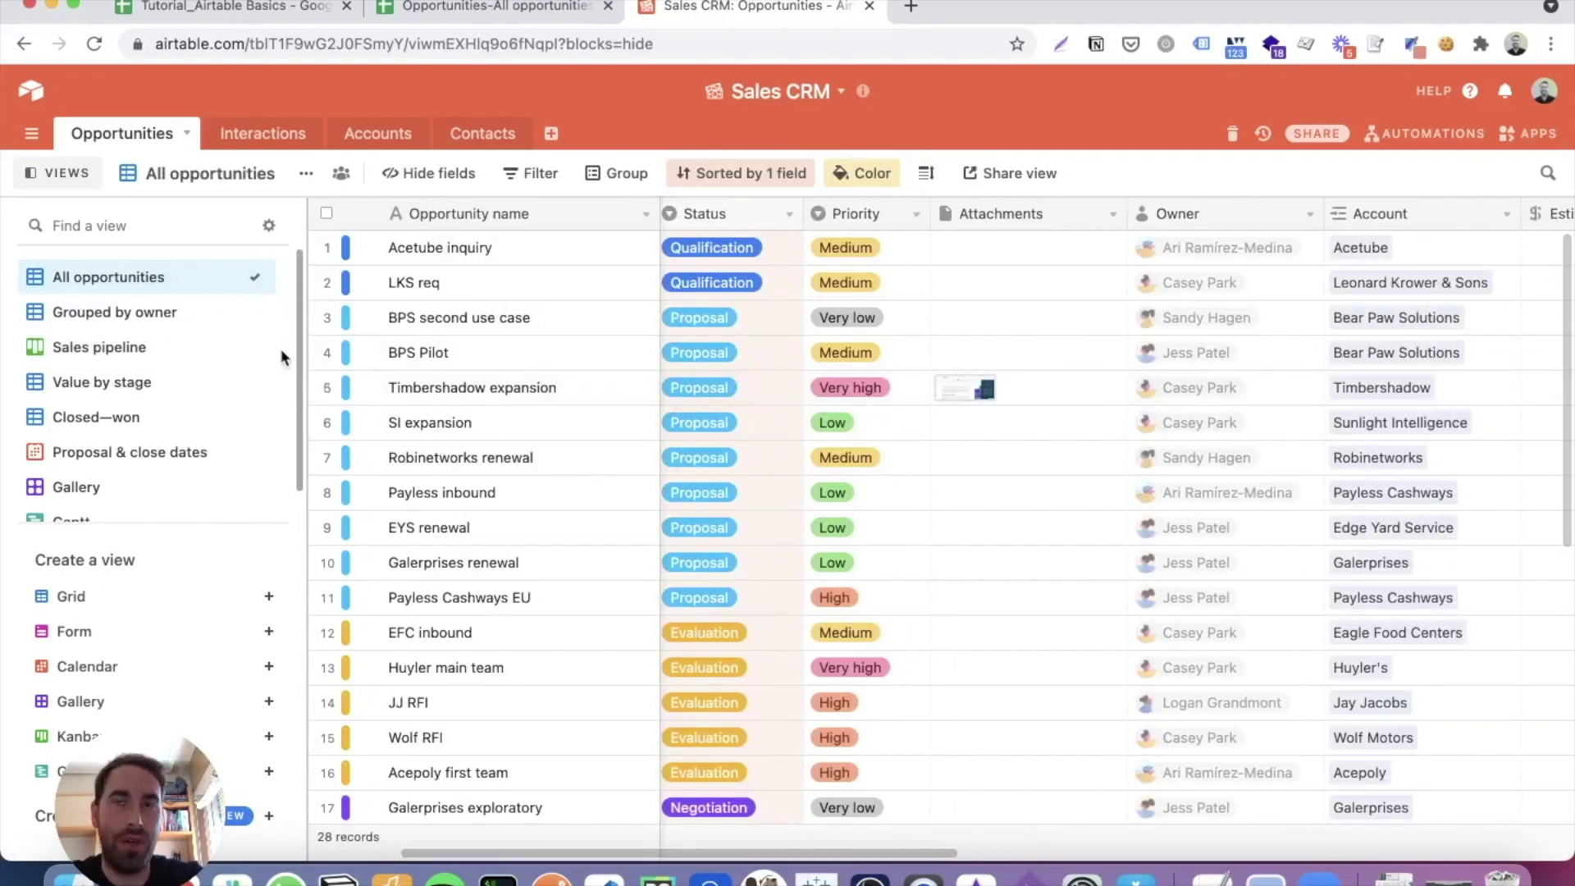
In the Sales pipeline kanban, move the Timbershadow expansion card from Proposal to Evaluation.
click(115, 346)
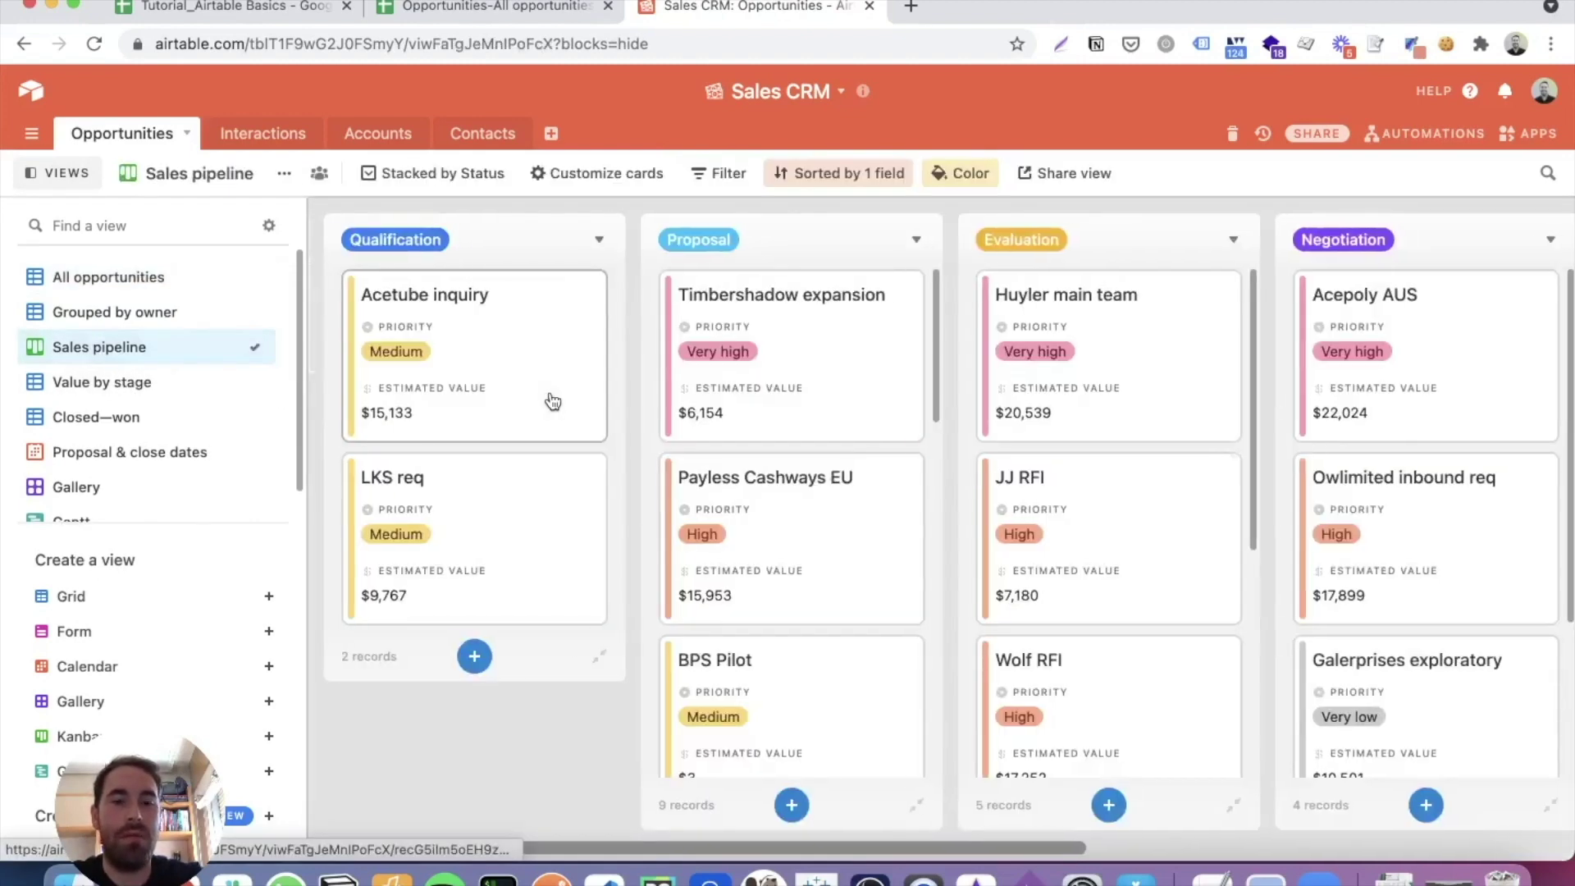
scroll(761, 348, right, 2)
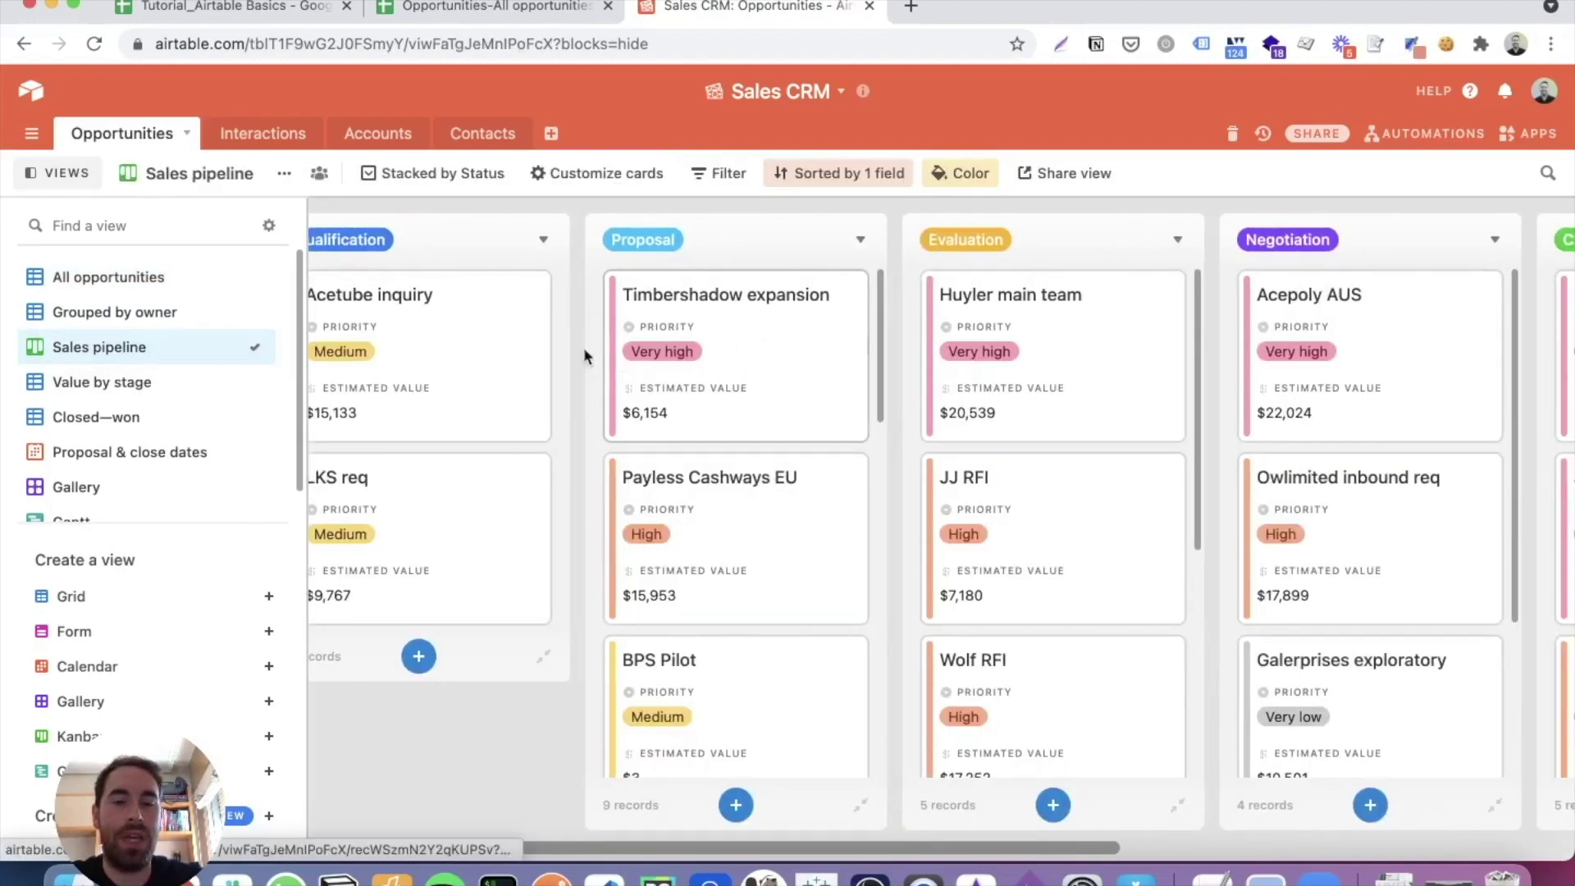
drag(737, 348, 1035, 358)
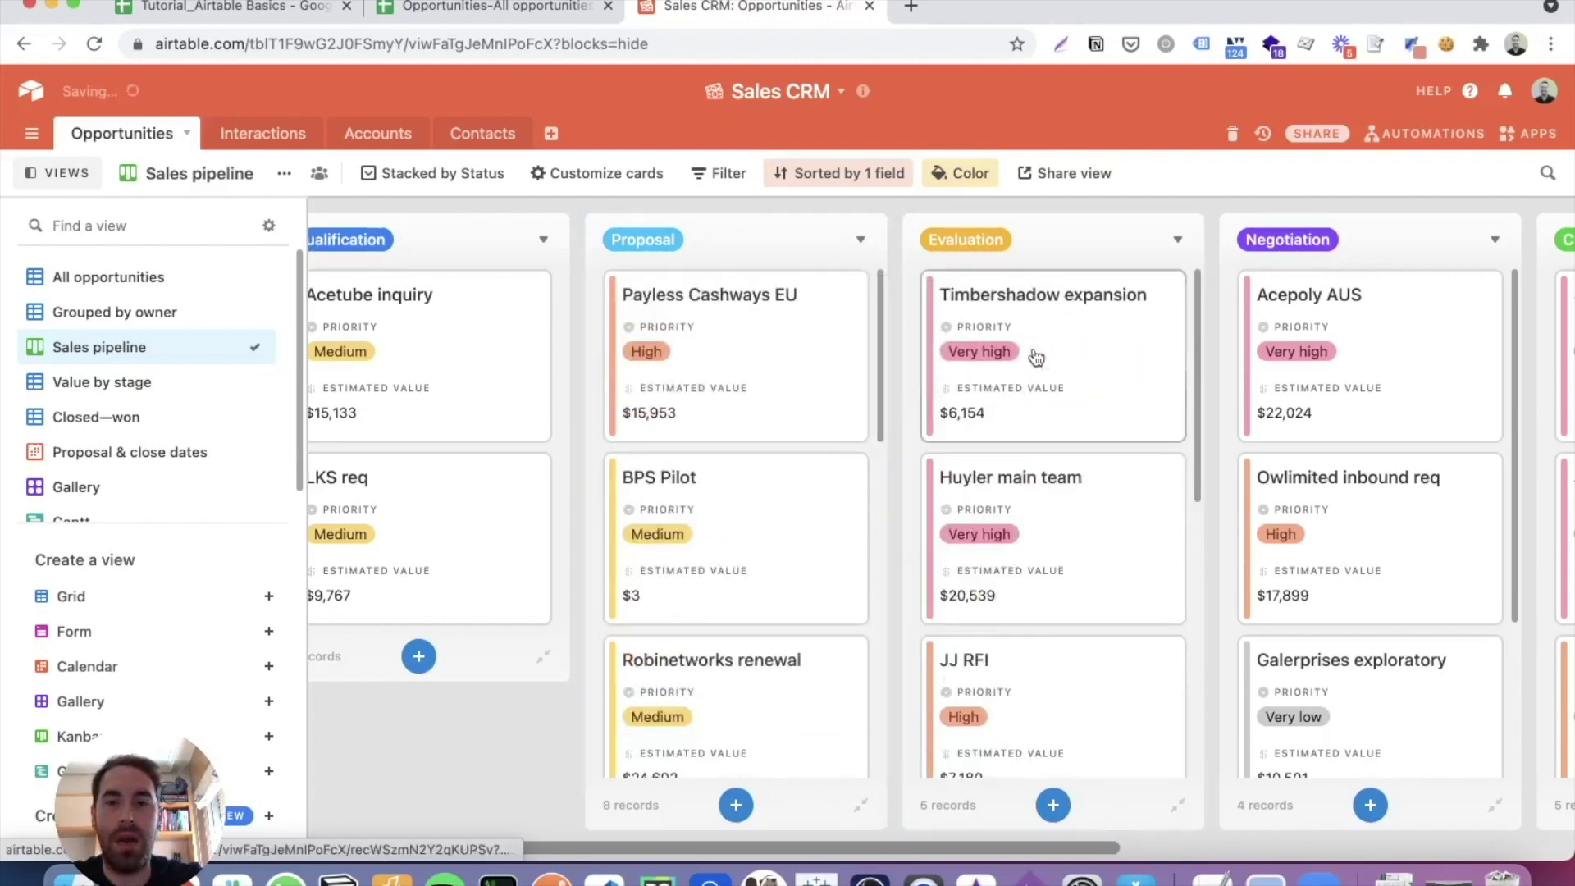
scroll(707, 365, right, 5)
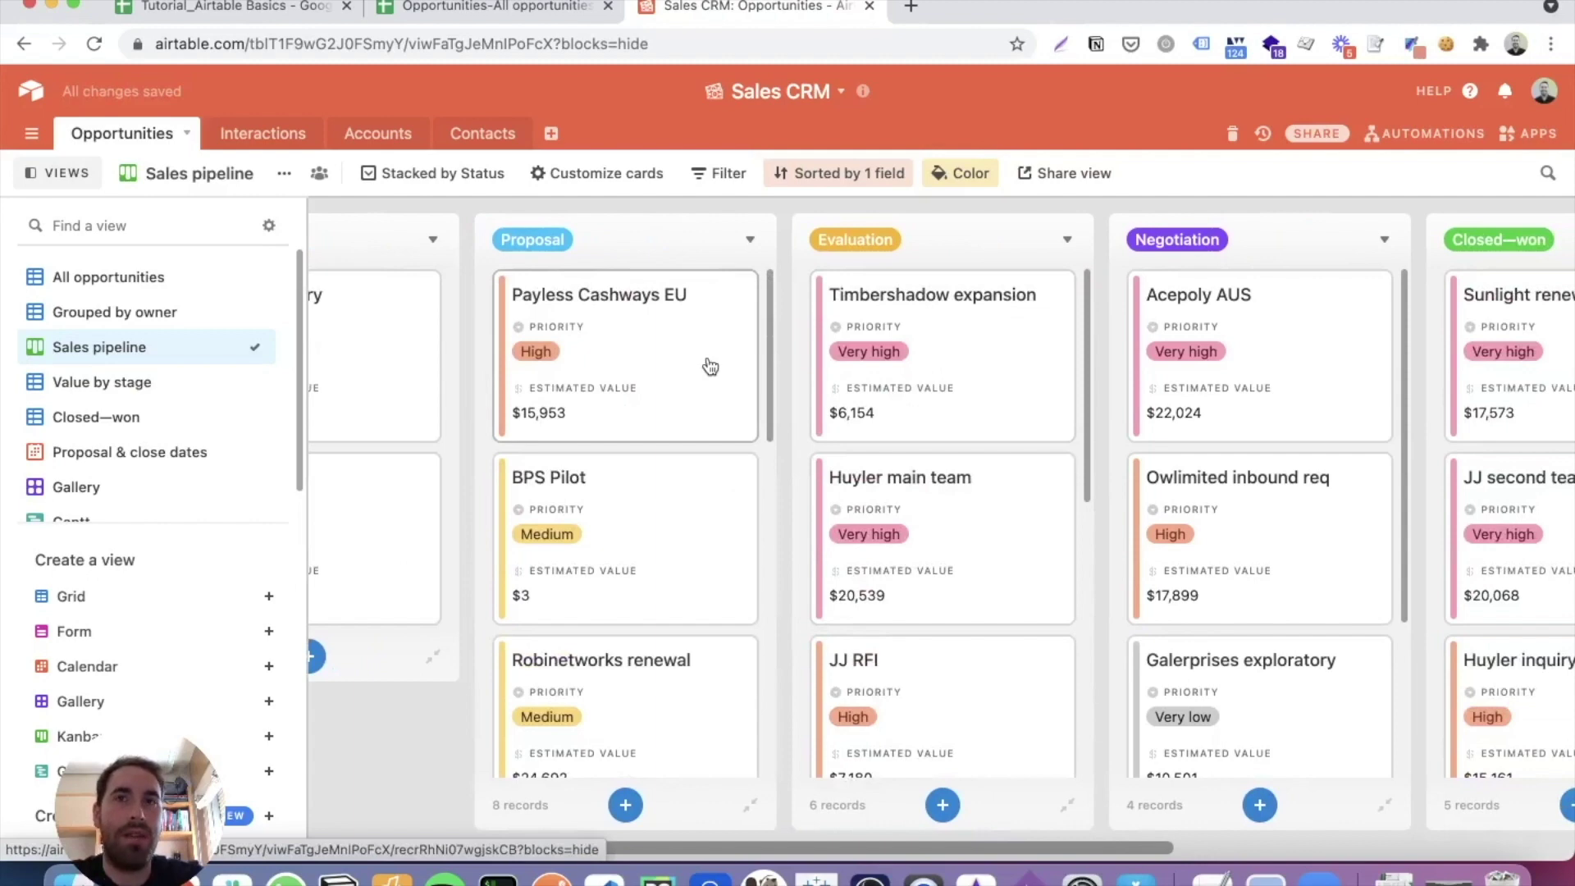
Browse the Gallery view and the Proposal & close dates calendar view.
scroll(82, 467, down, 1)
click(87, 459)
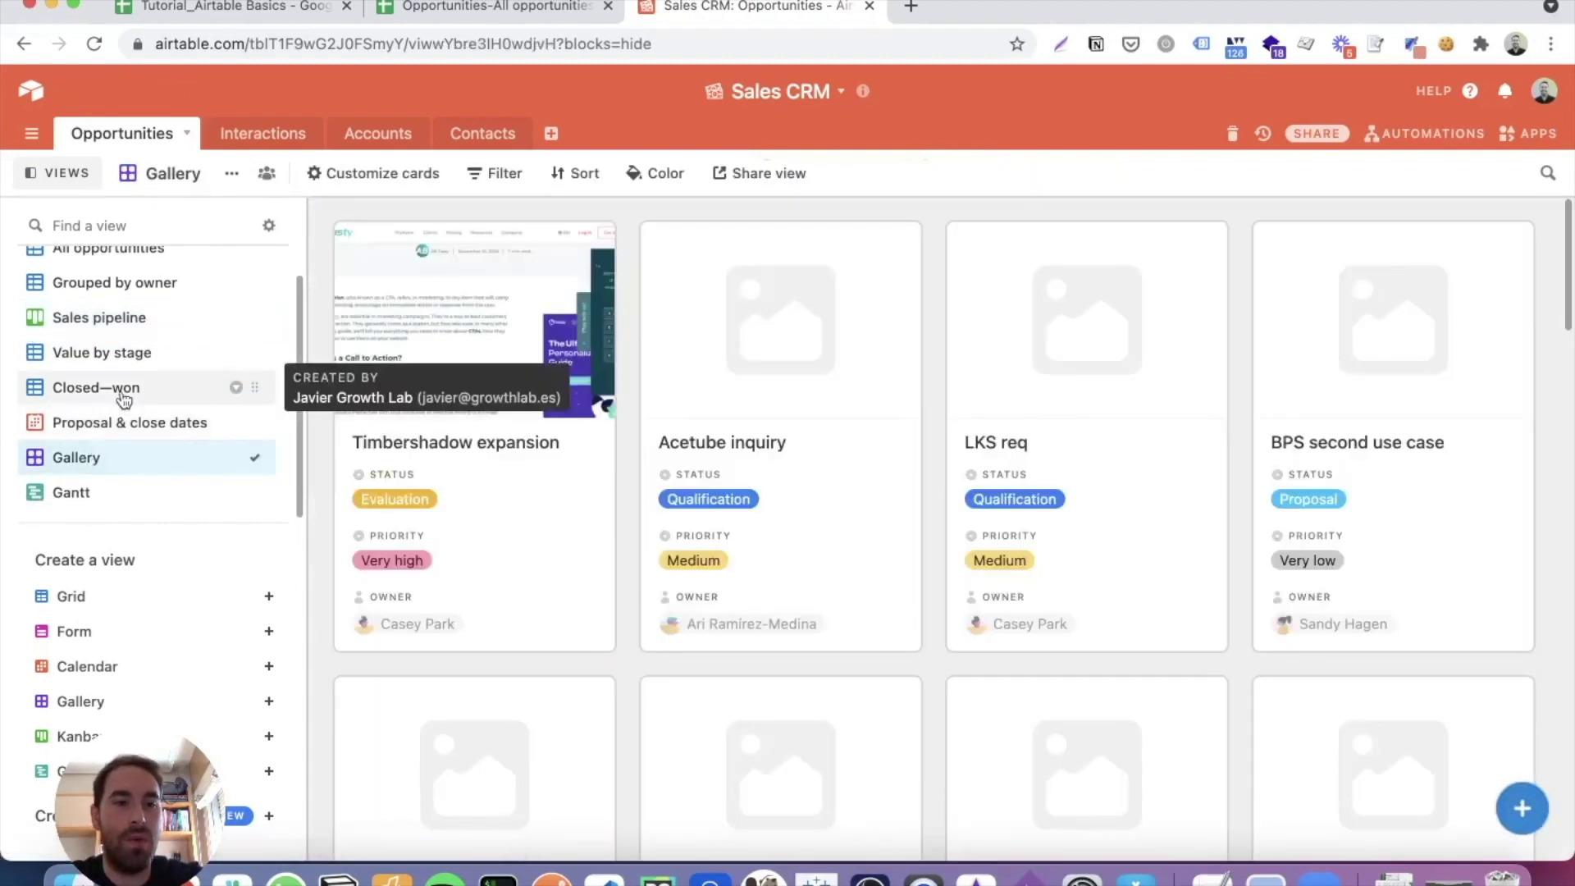
click(119, 425)
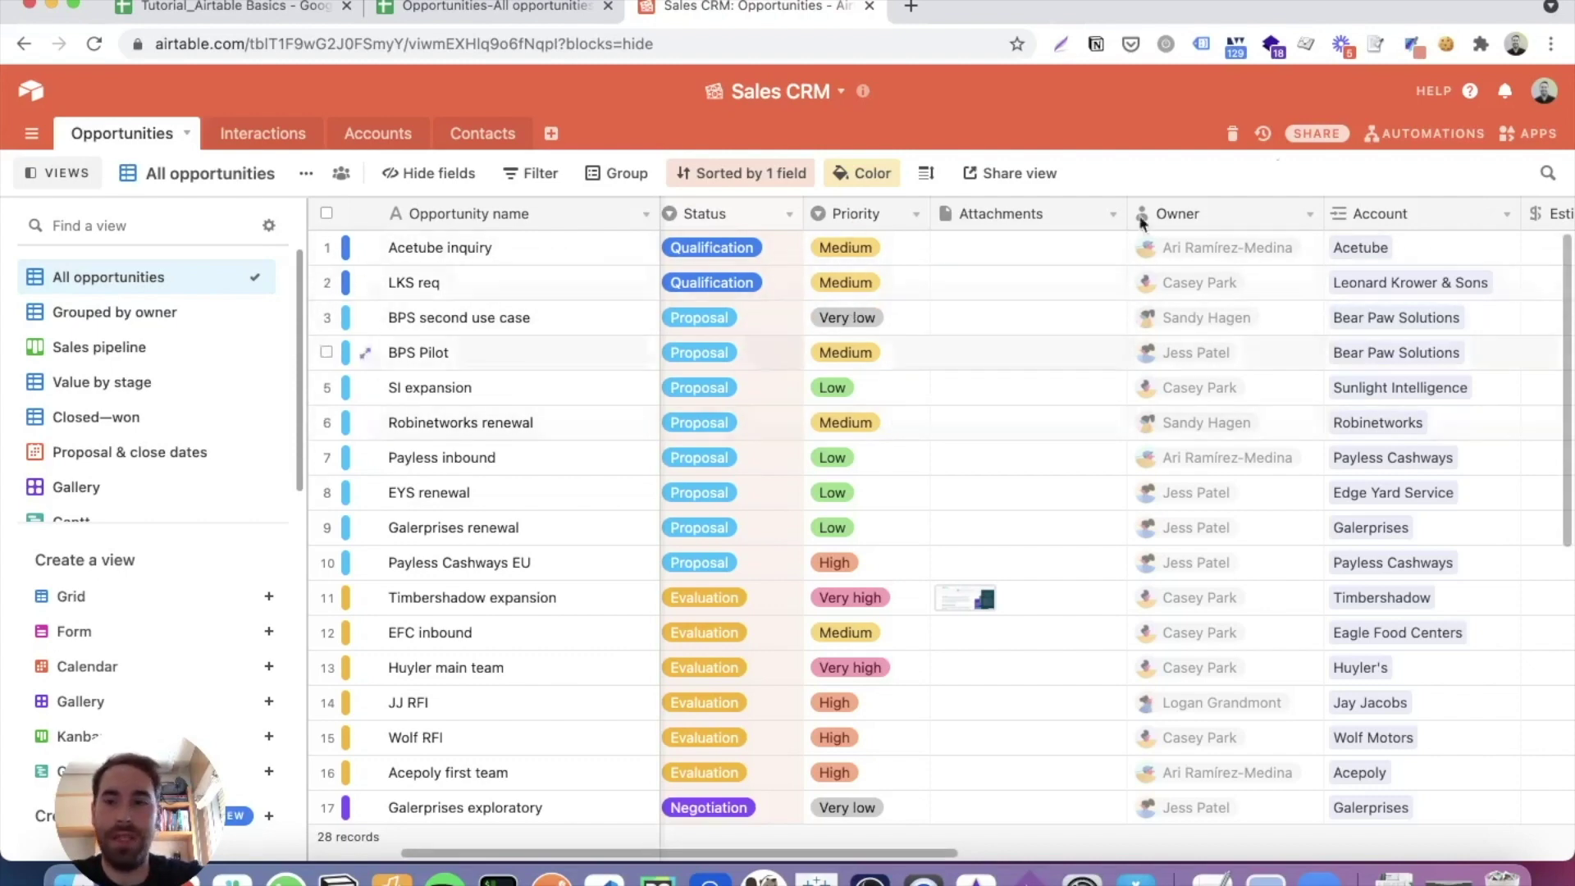
Open the Airtable API documentation for the Sales CRM base via the account page.
click(1544, 91)
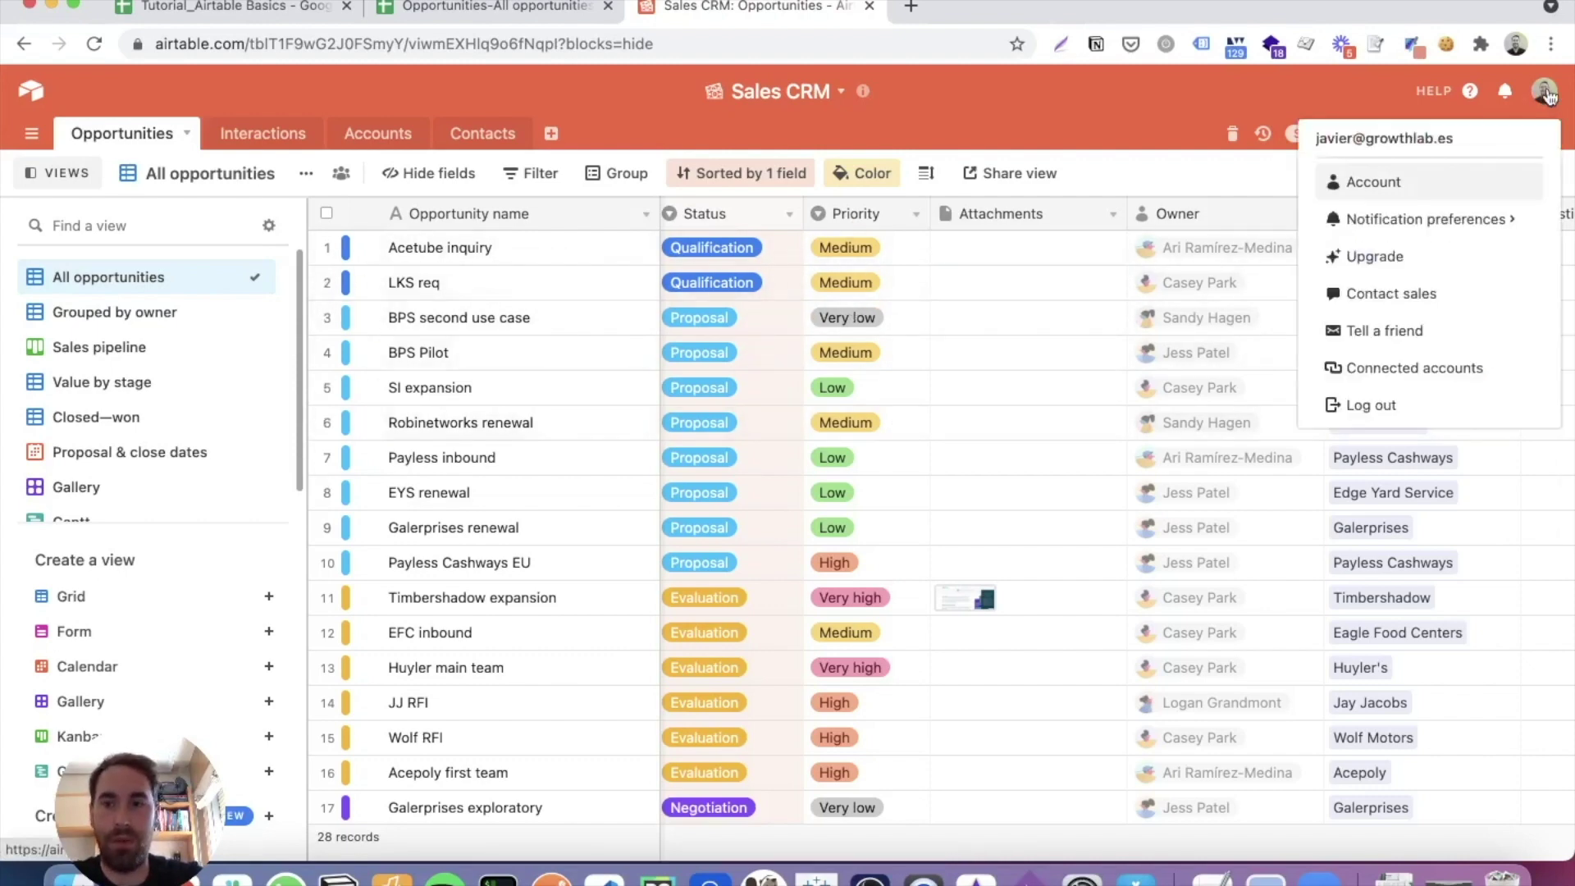
click(1403, 189)
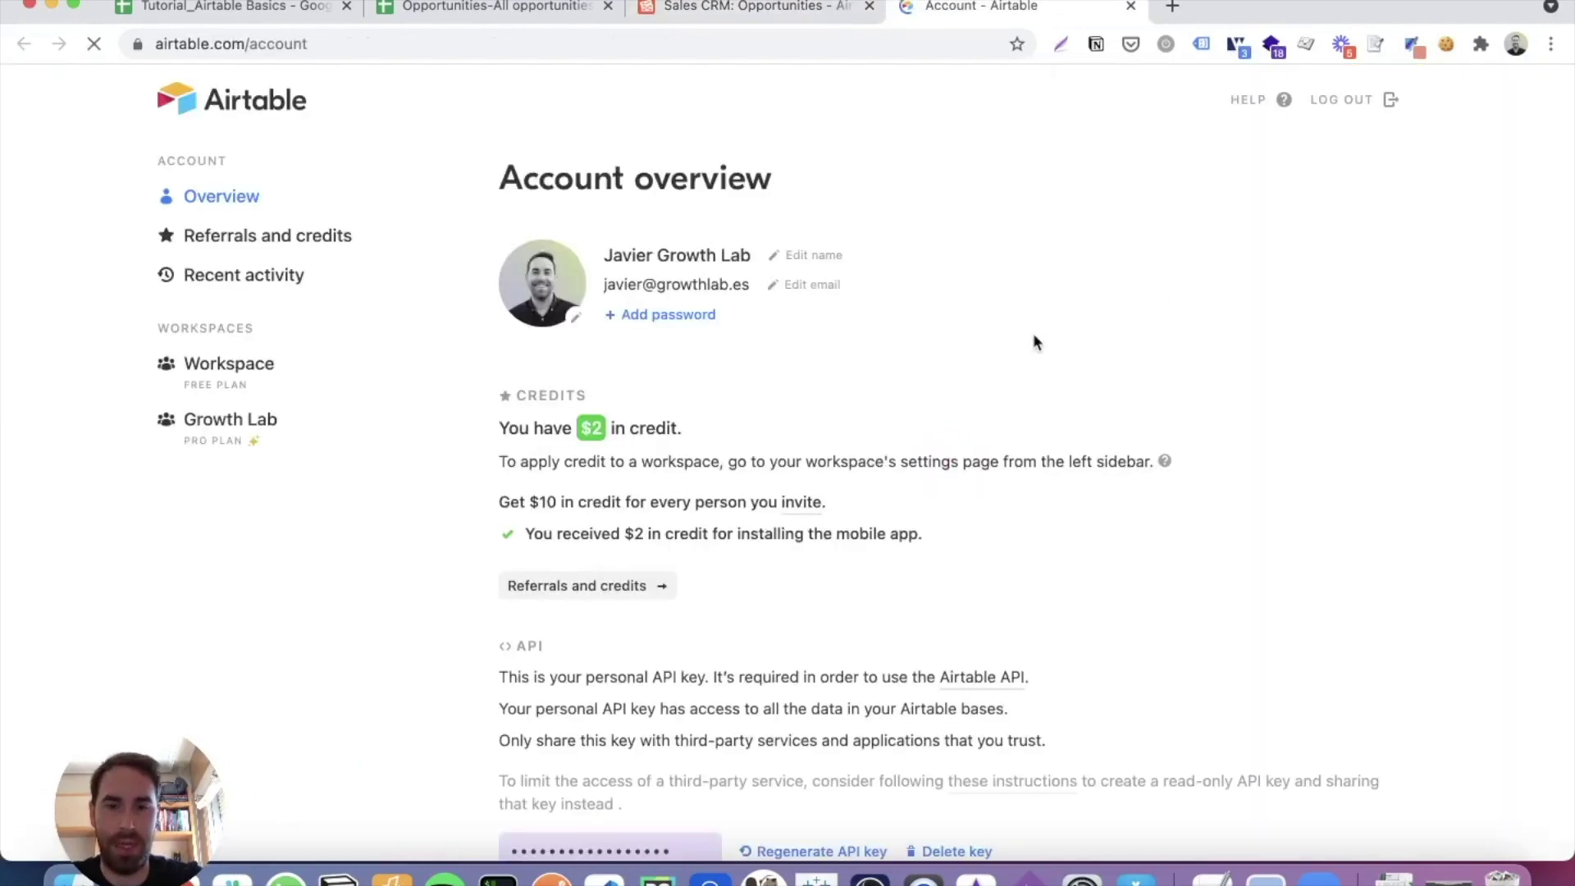
scroll(1018, 410, down, 2)
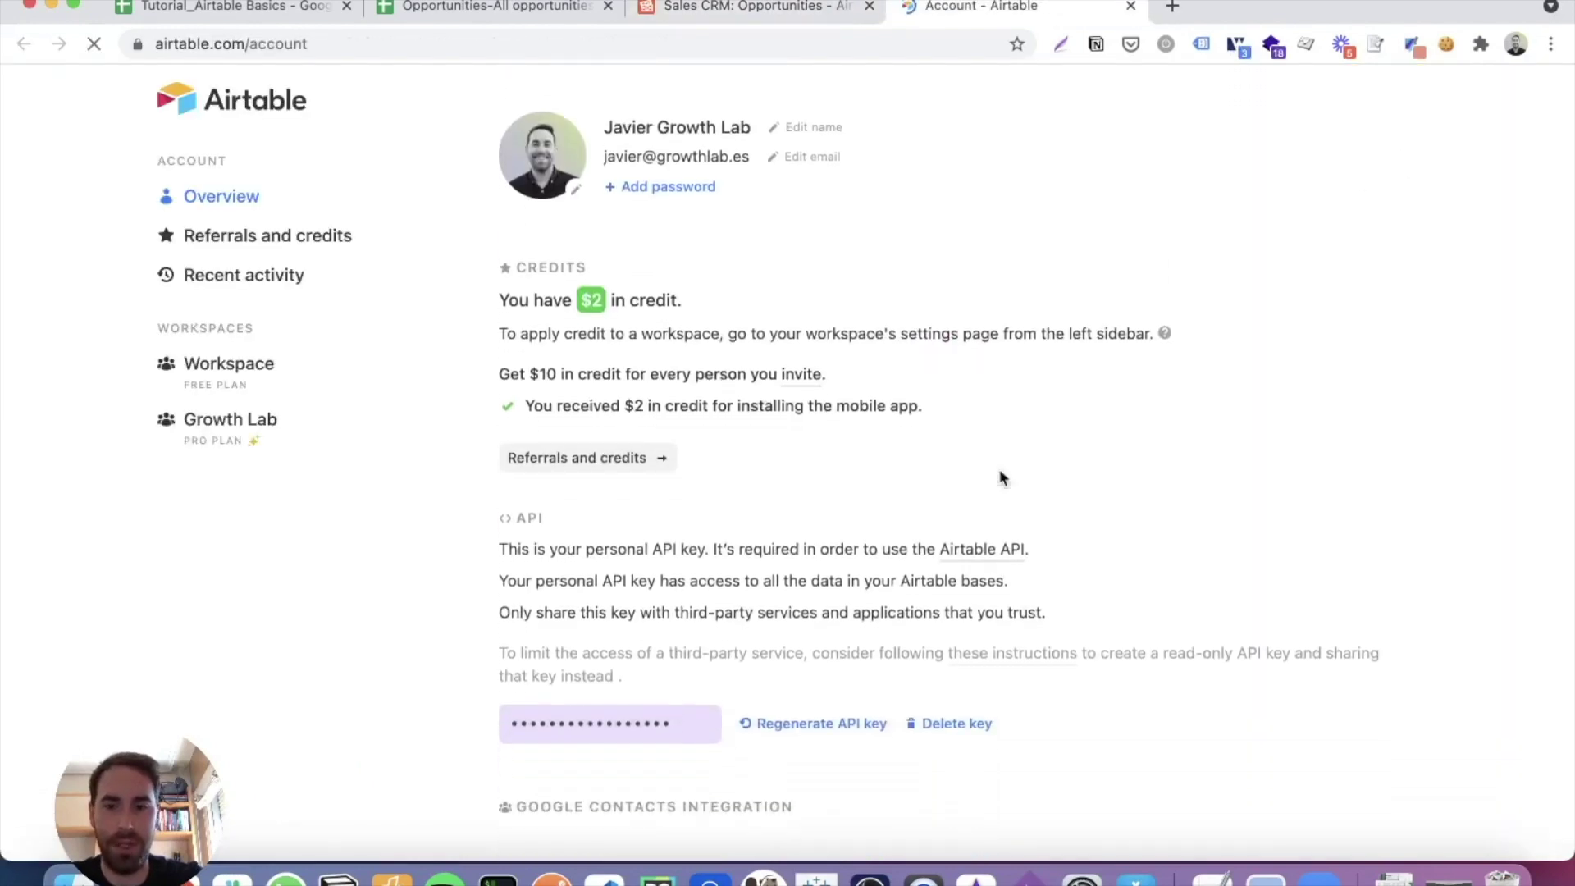
click(987, 550)
scroll(657, 598, down, 12)
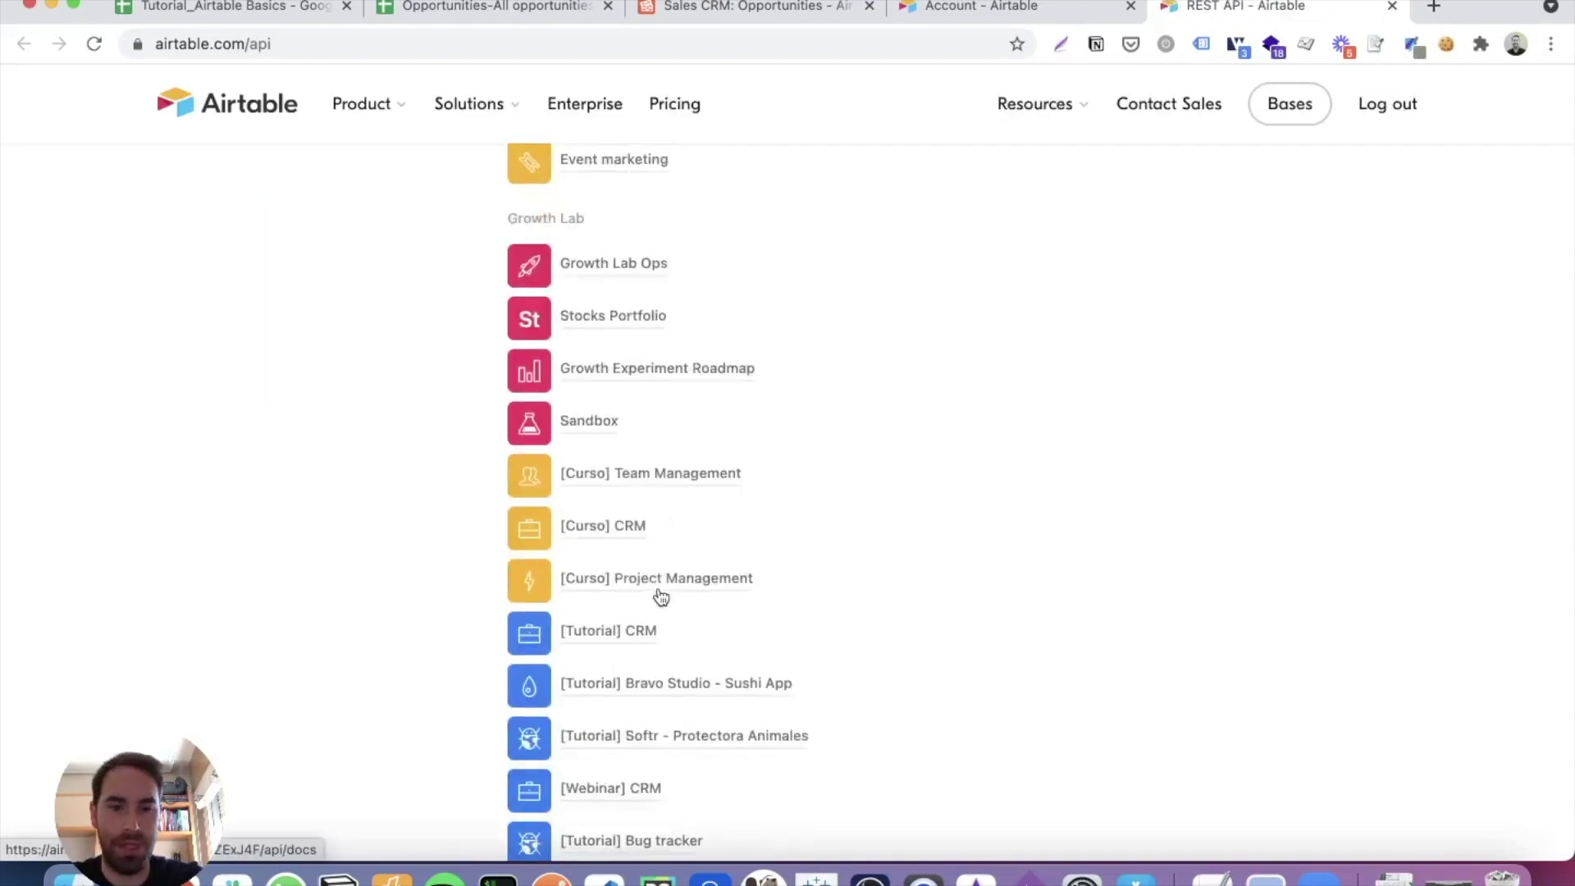
scroll(661, 597, down, 2)
click(598, 517)
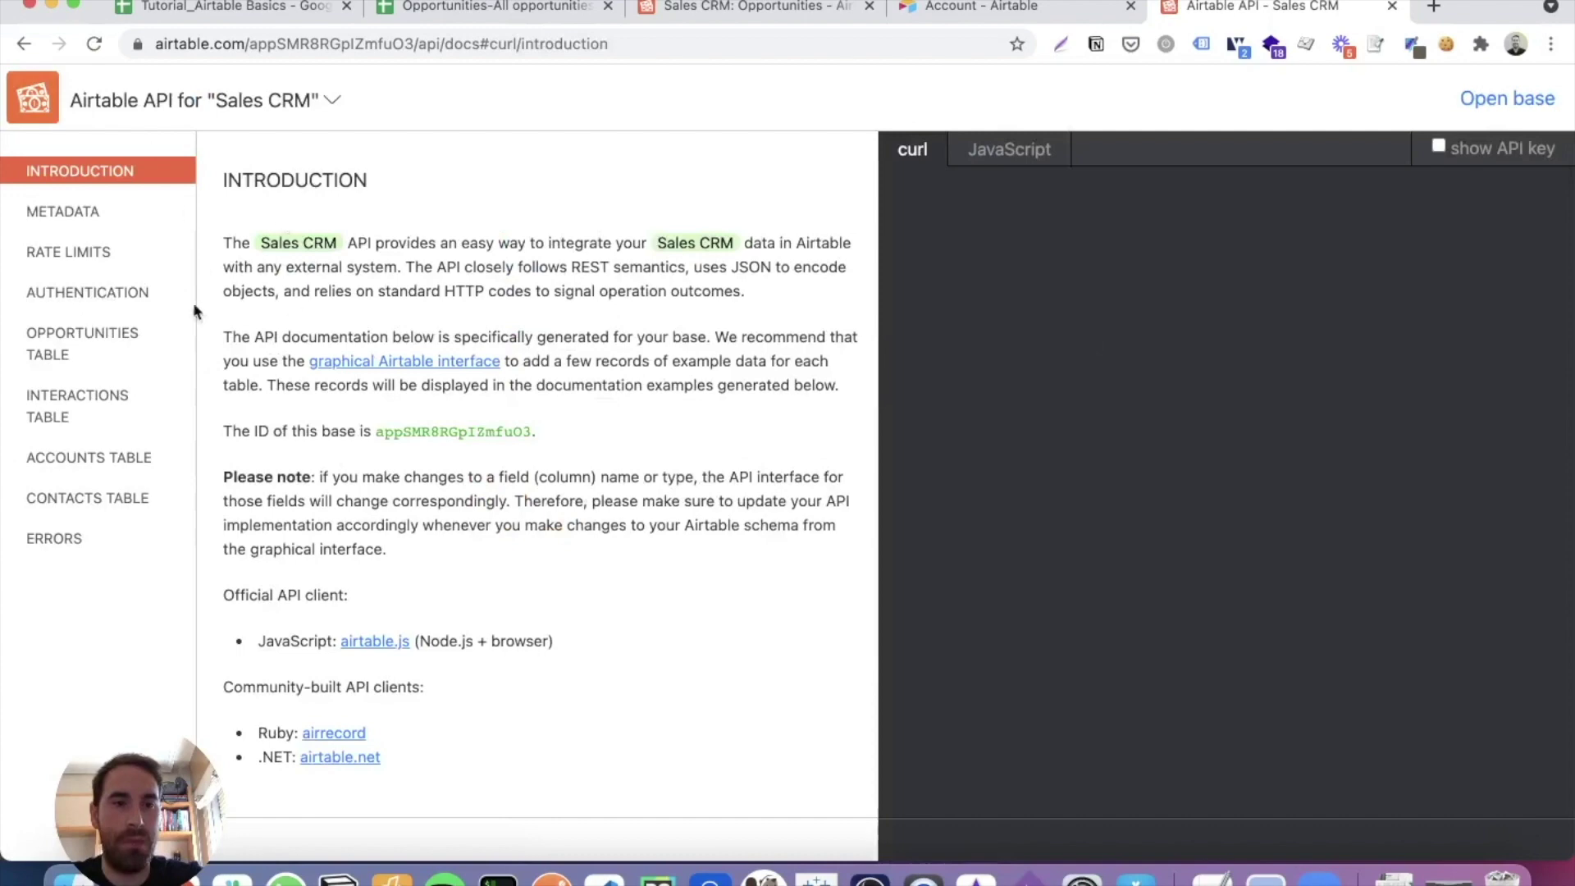
Show the Opportunities table field docs with JavaScript code examples.
click(67, 351)
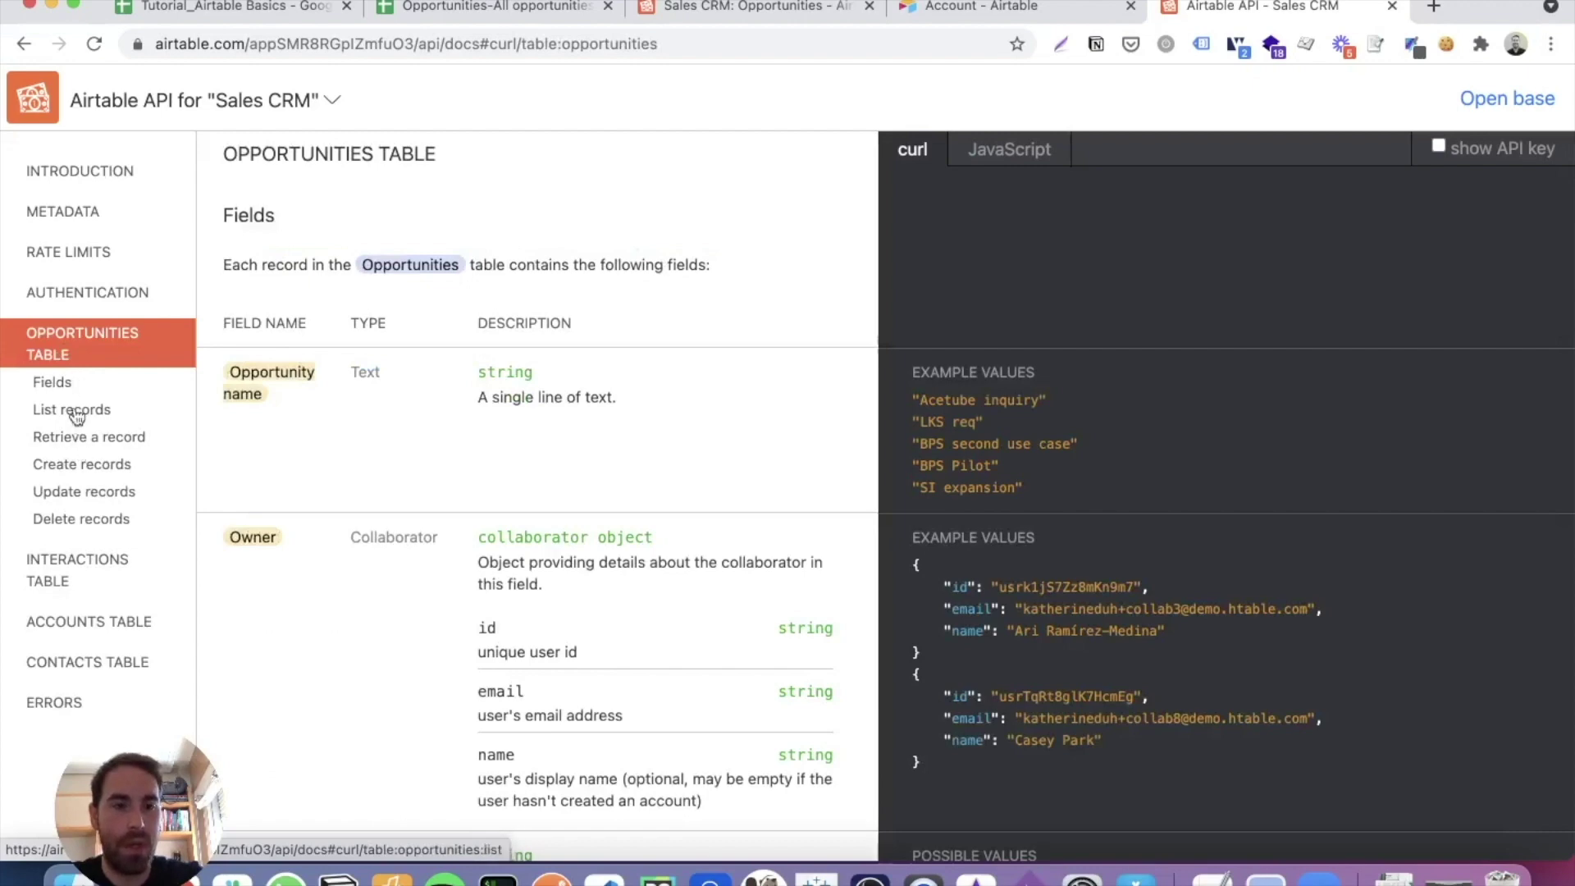
click(69, 383)
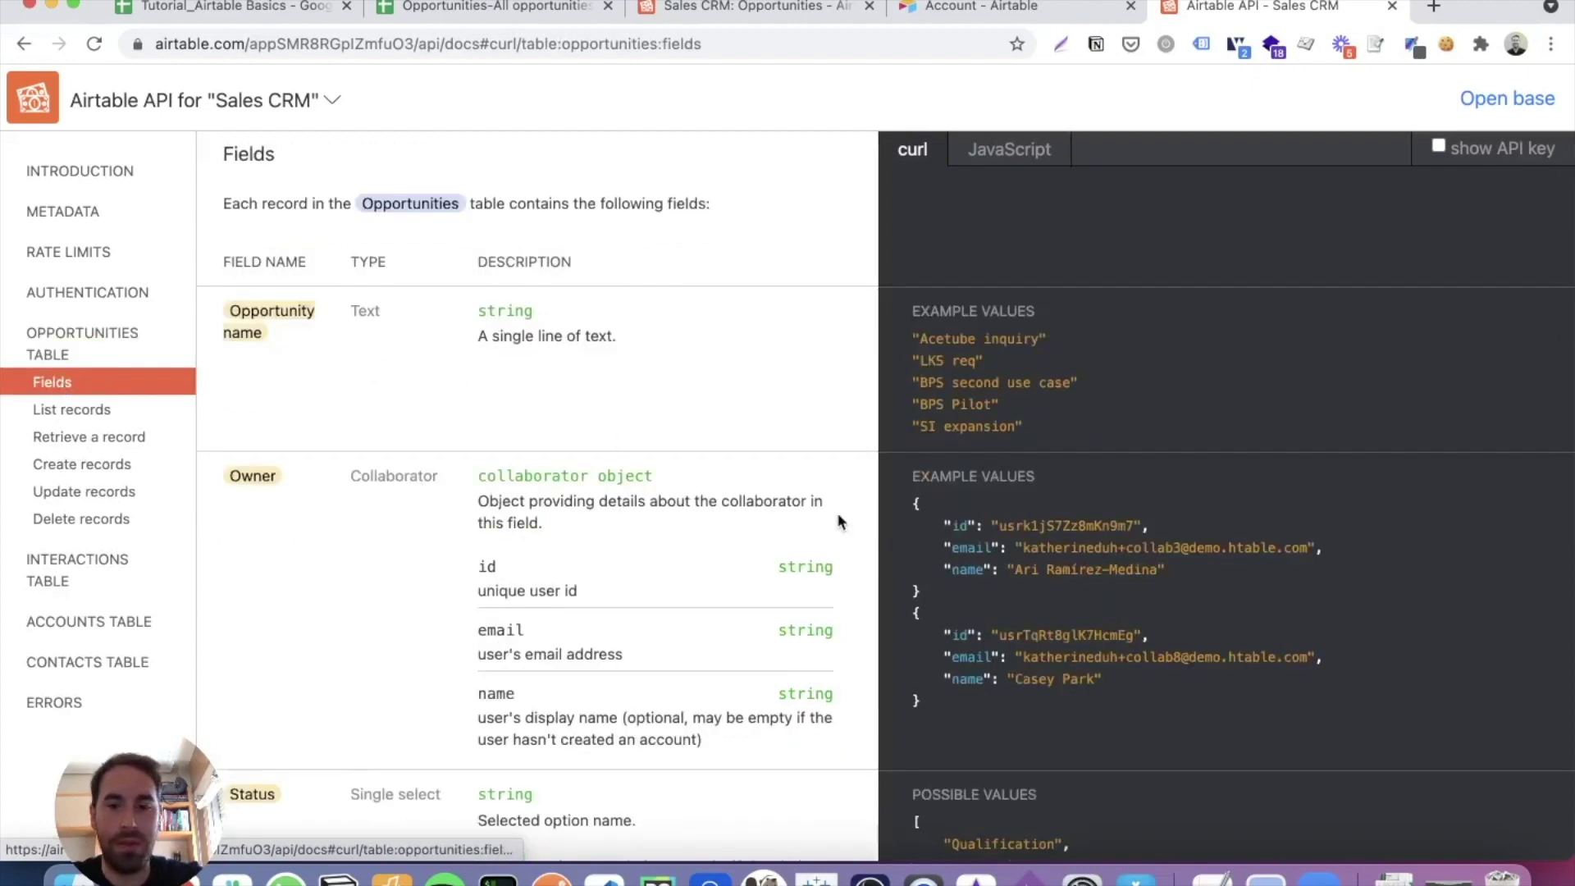
scroll(984, 427, down, 2)
click(1019, 165)
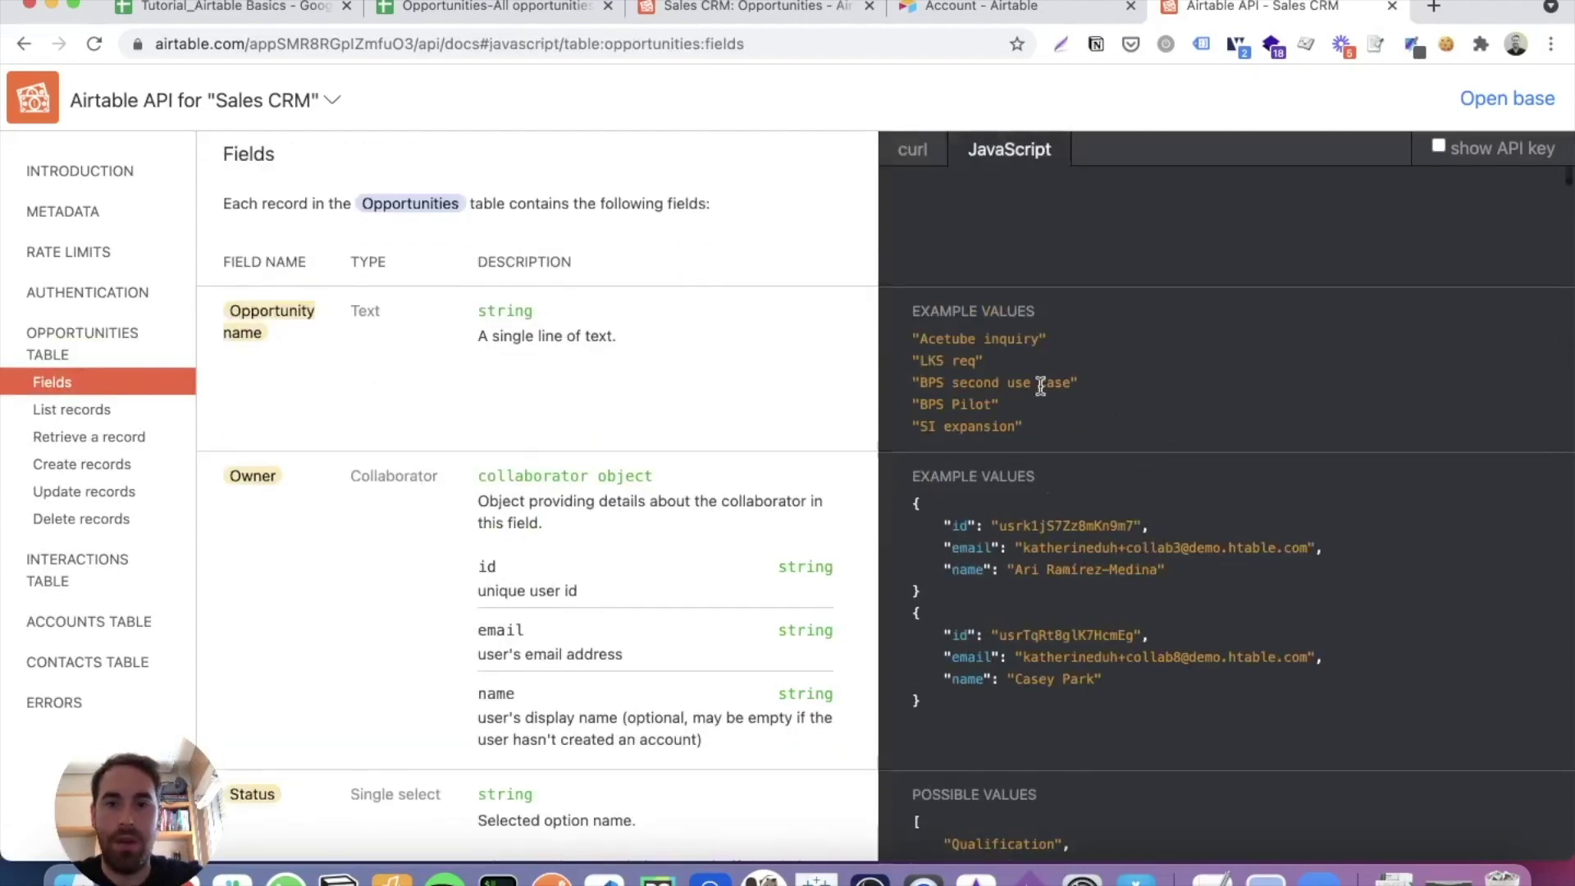
scroll(1042, 443, down, 2)
scroll(1050, 500, down, 10)
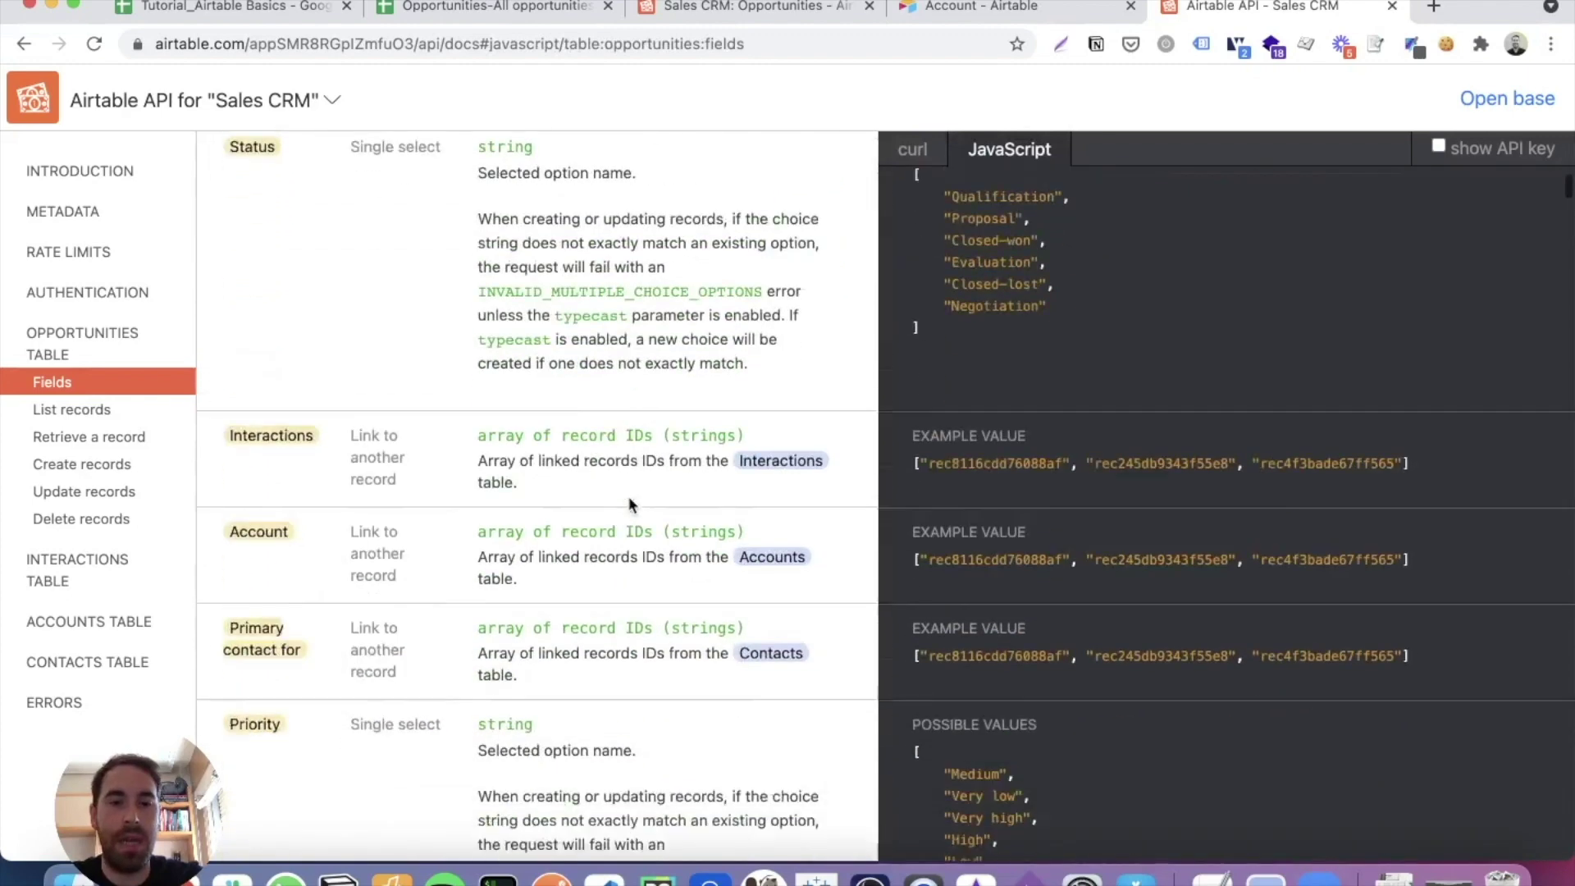
scroll(628, 495, up, 15)
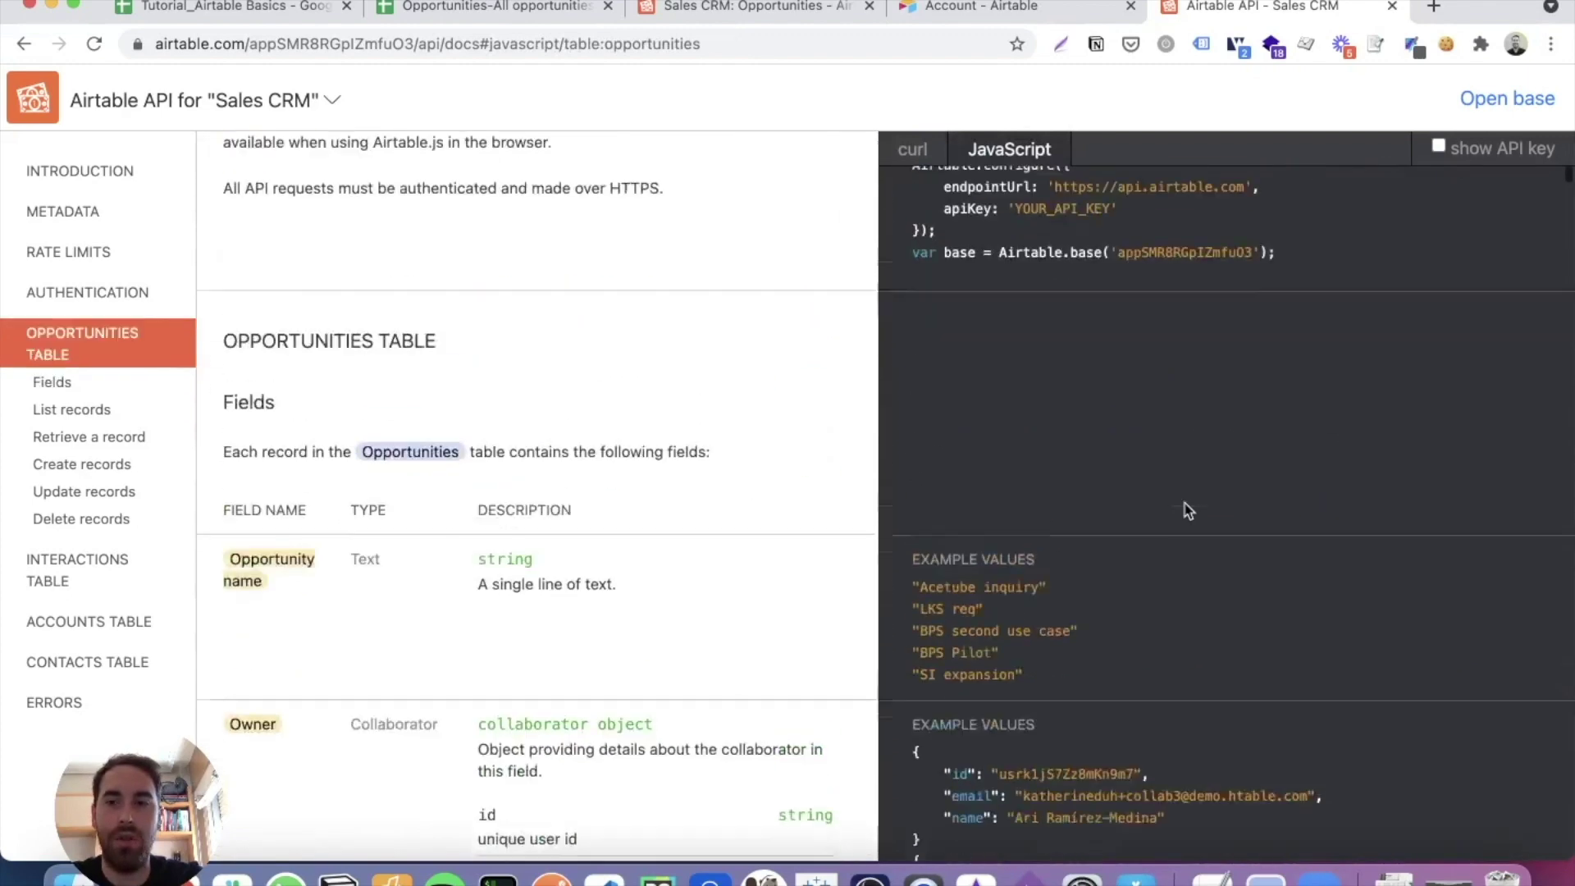
scroll(1112, 492, up, 3)
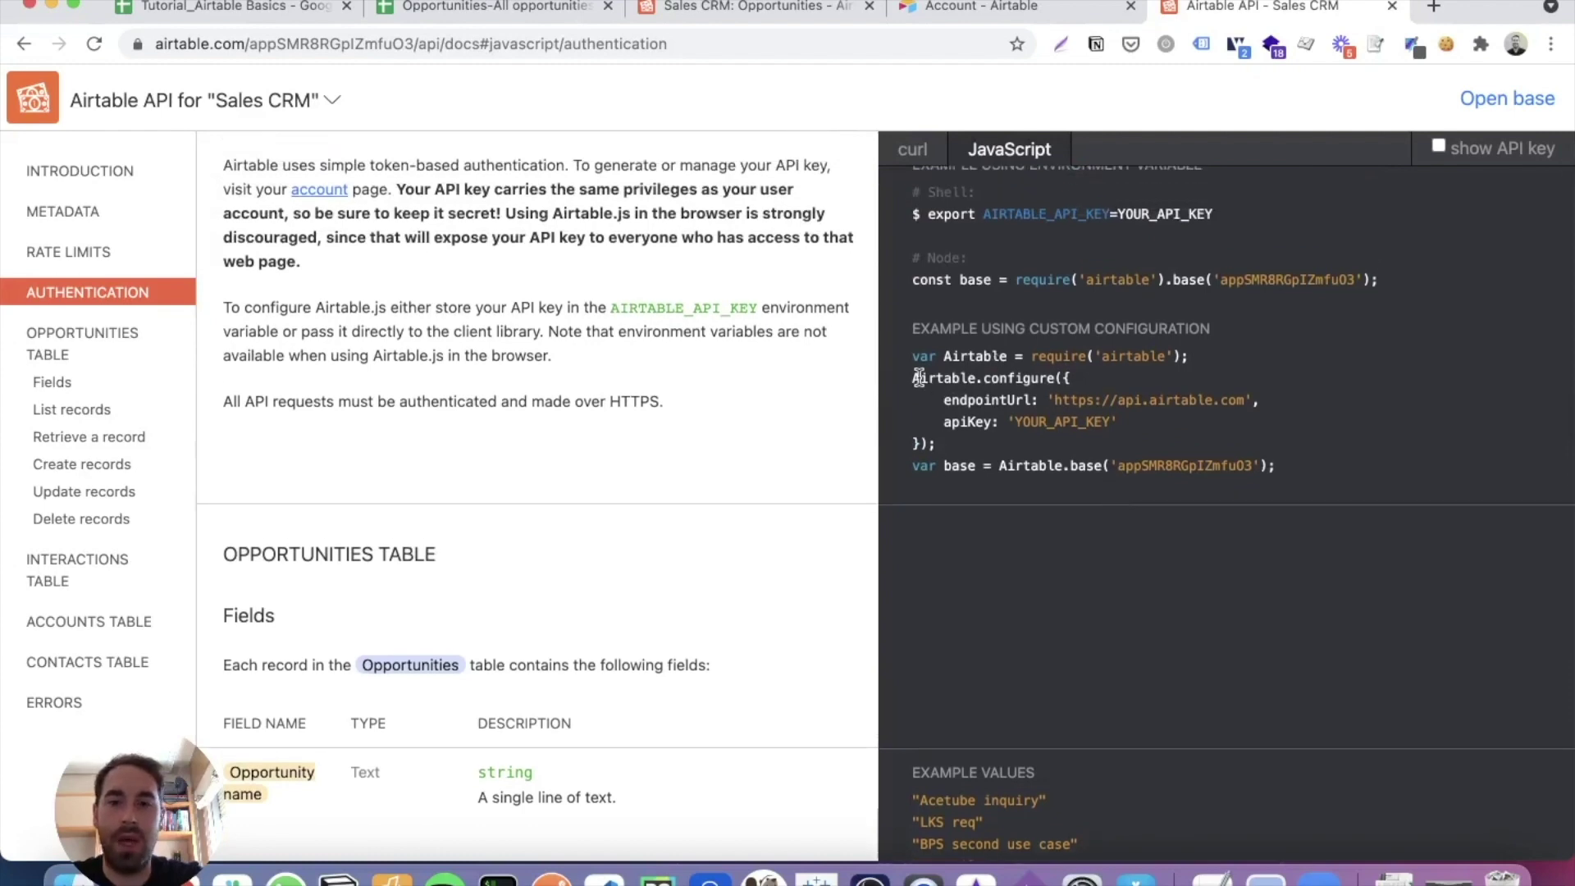
scroll(995, 417, up, 1)
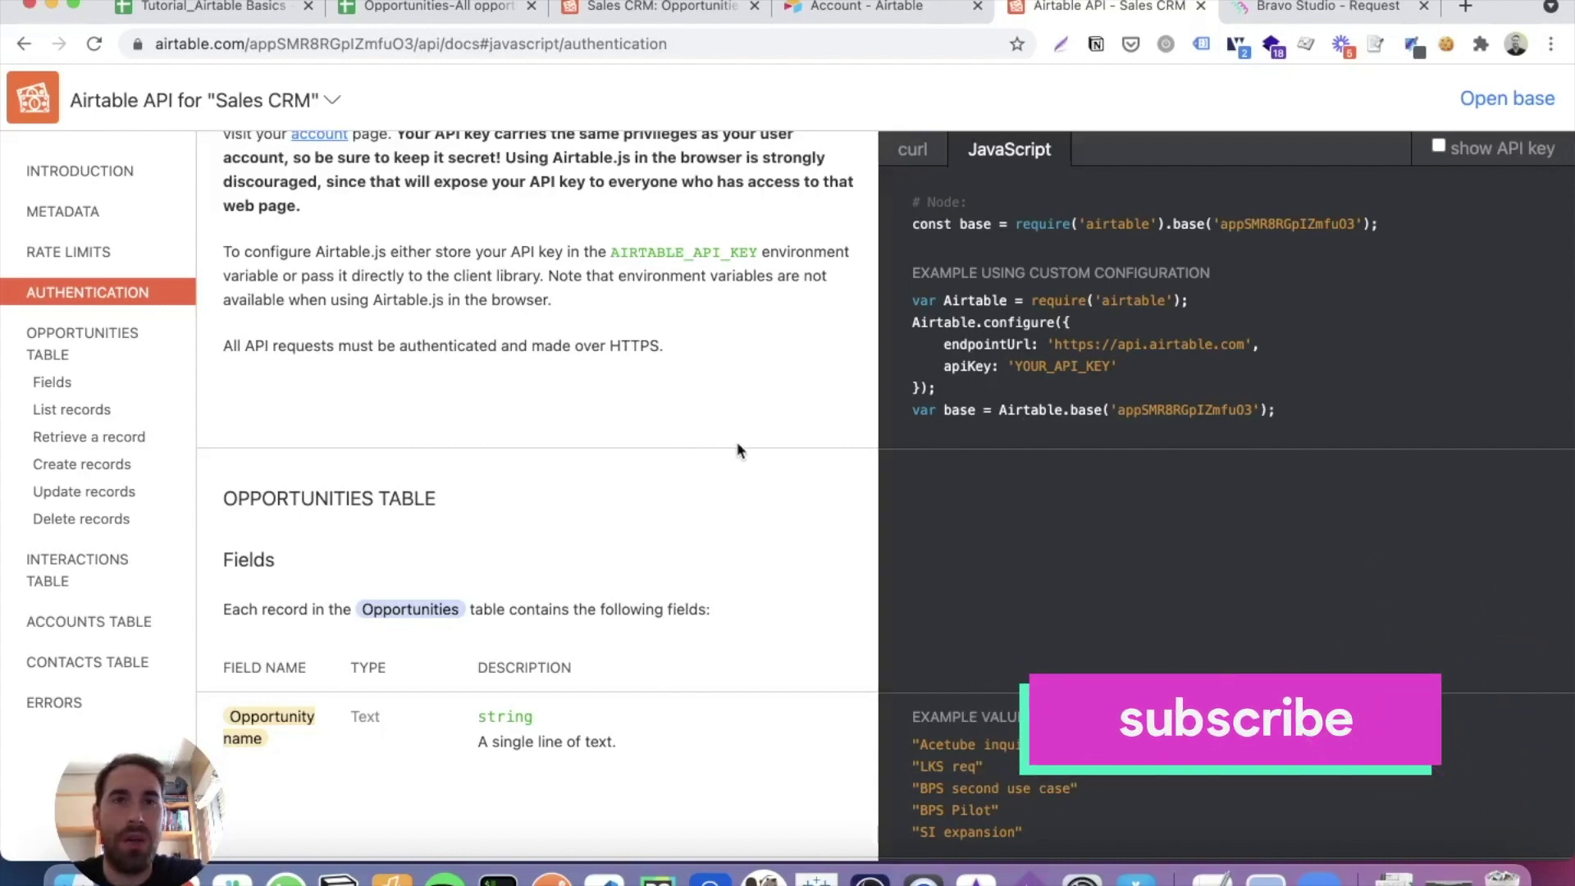
scroll(737, 443, down, 1)
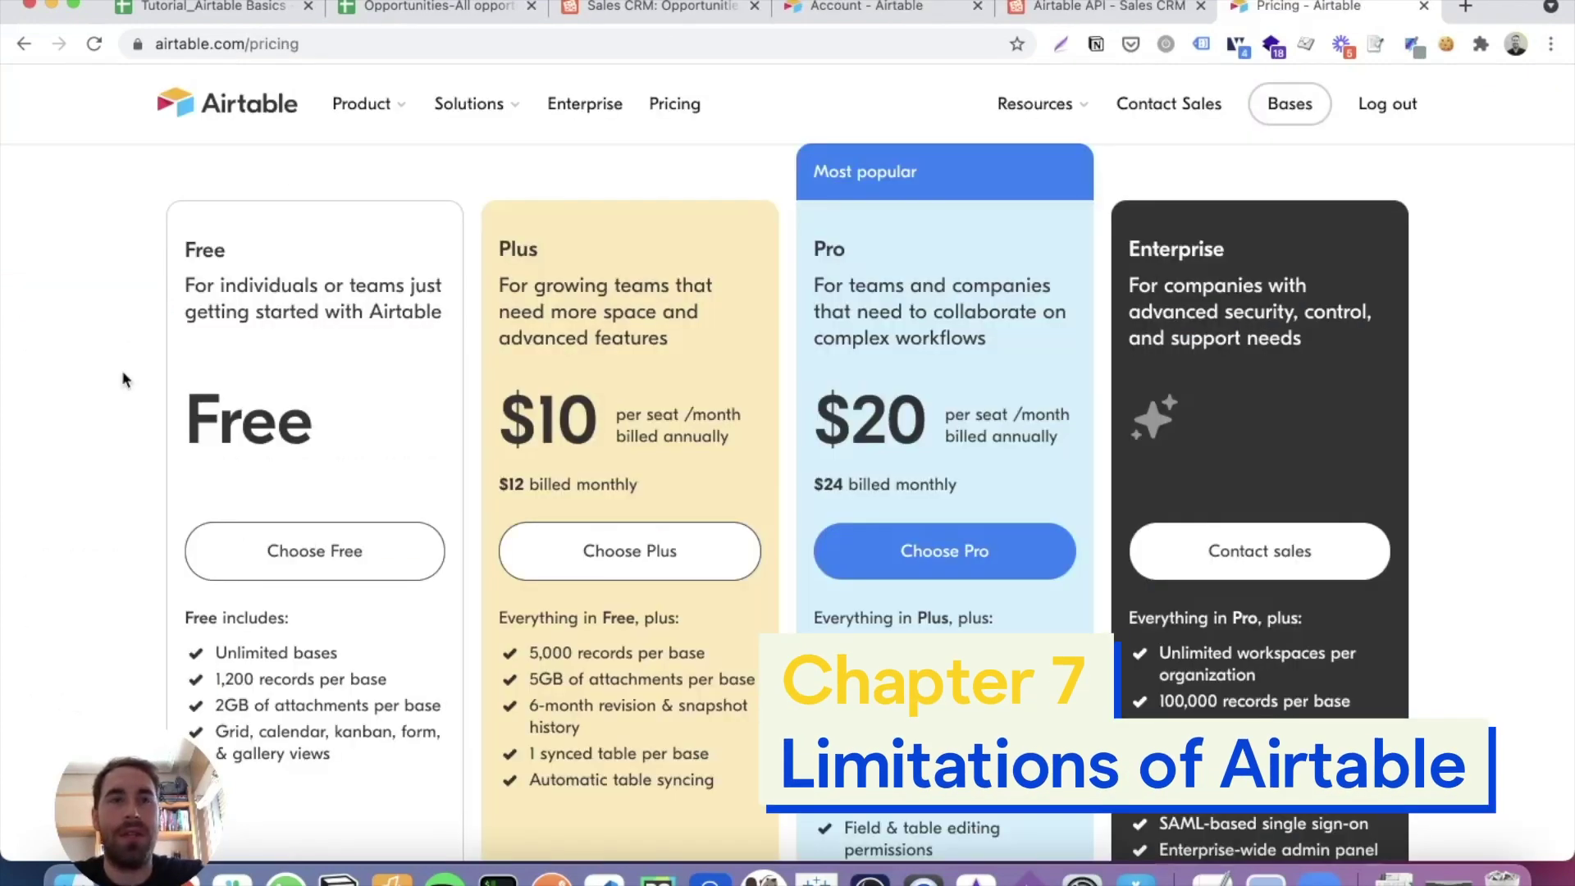
Highlight the Free plan's price and its 1,200 records per base limit.
scroll(140, 532, up, 3)
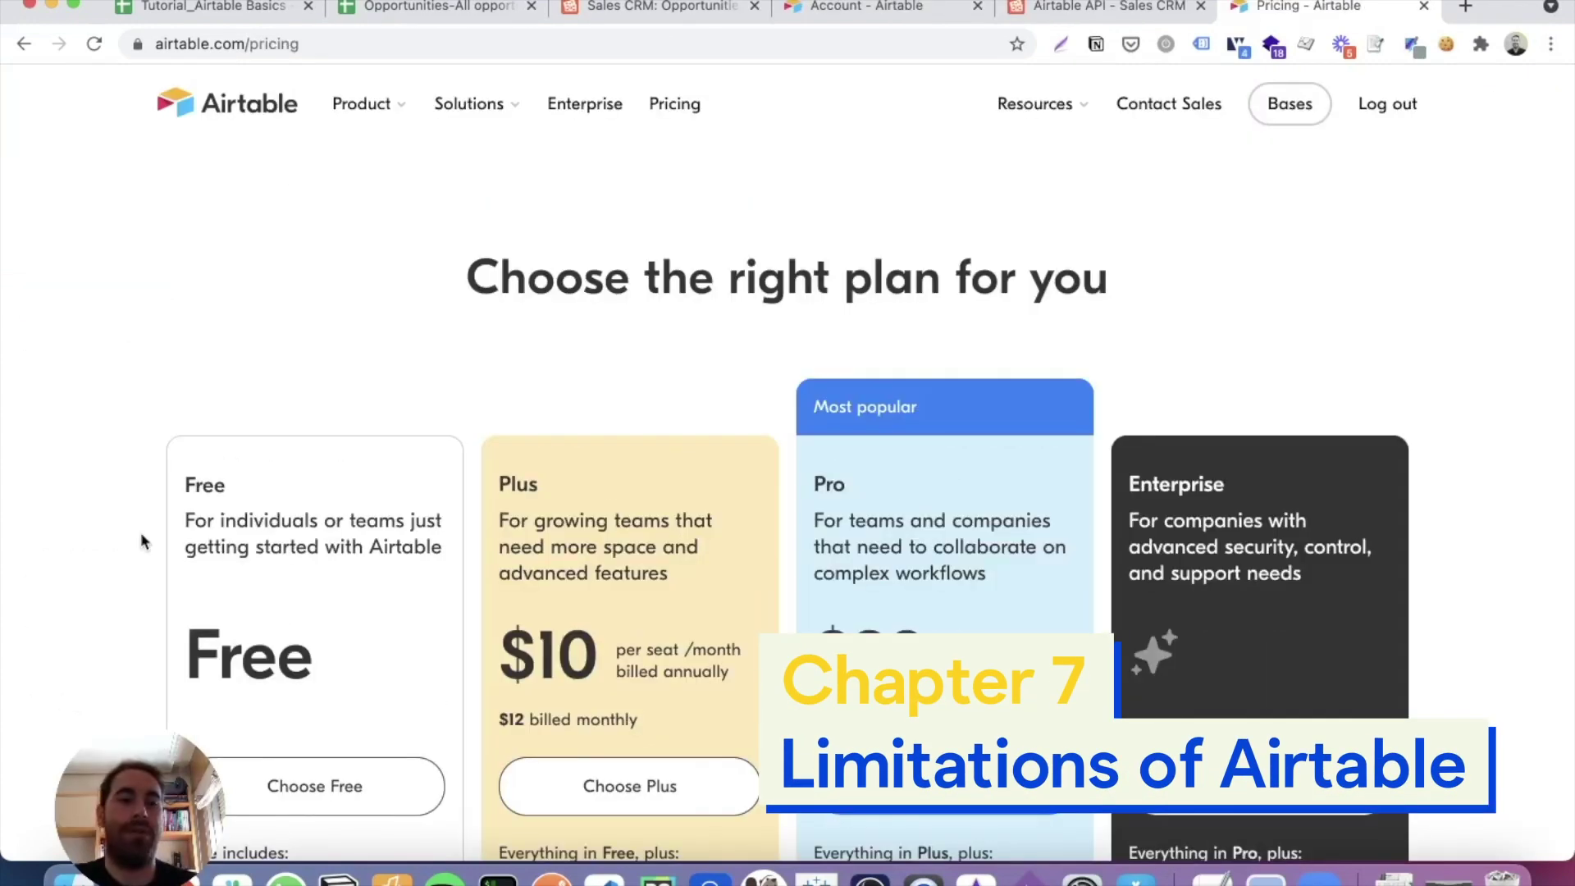
scroll(141, 531, down, 3)
scroll(142, 535, down, 1)
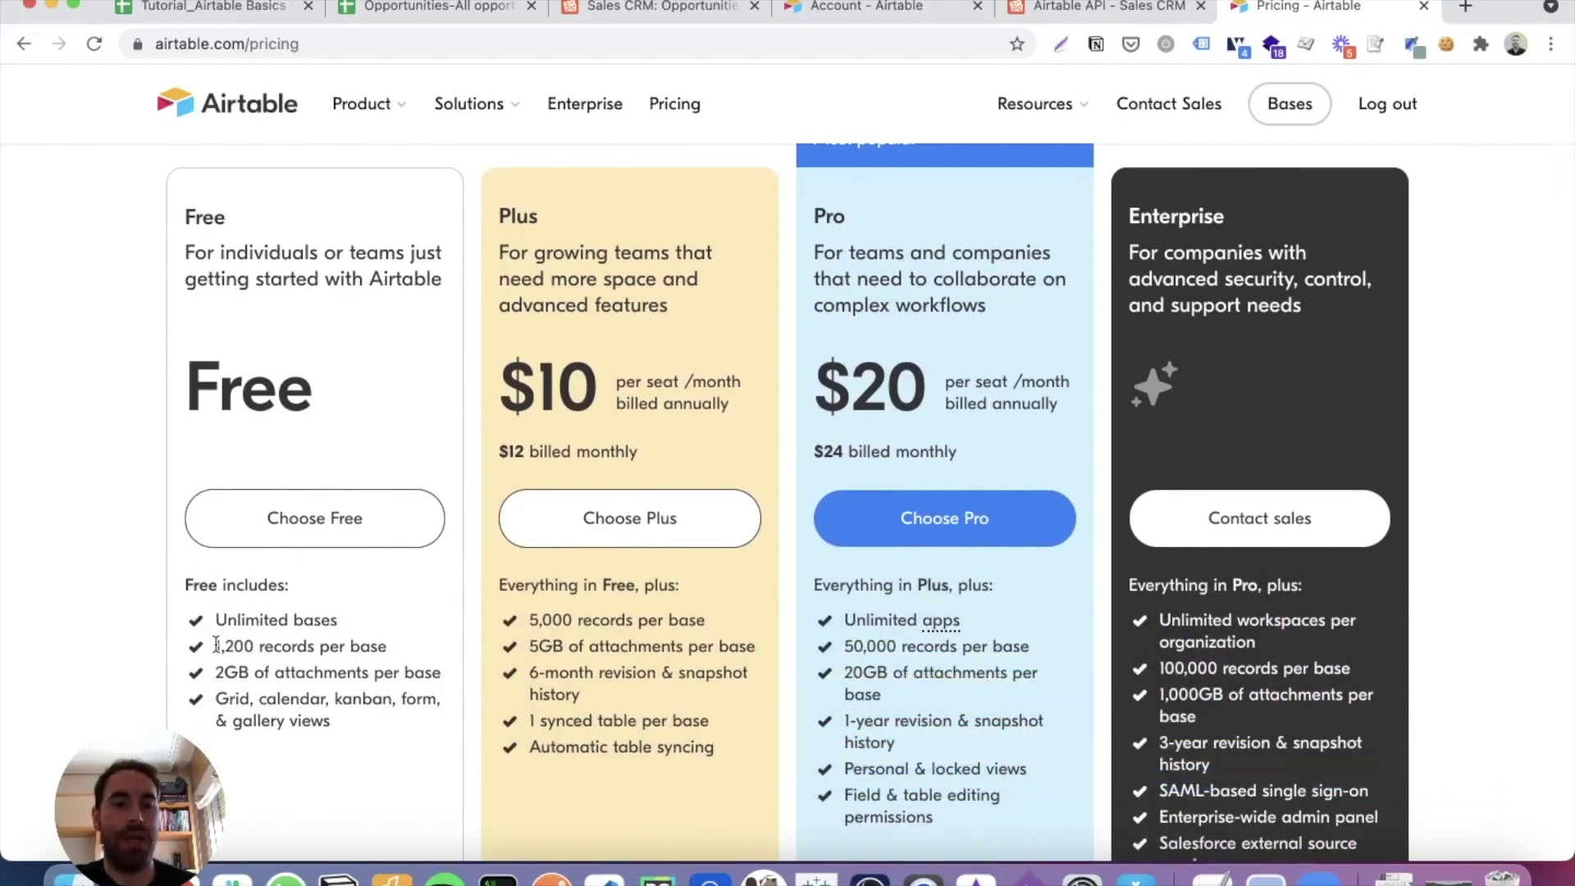
drag(189, 390, 347, 400)
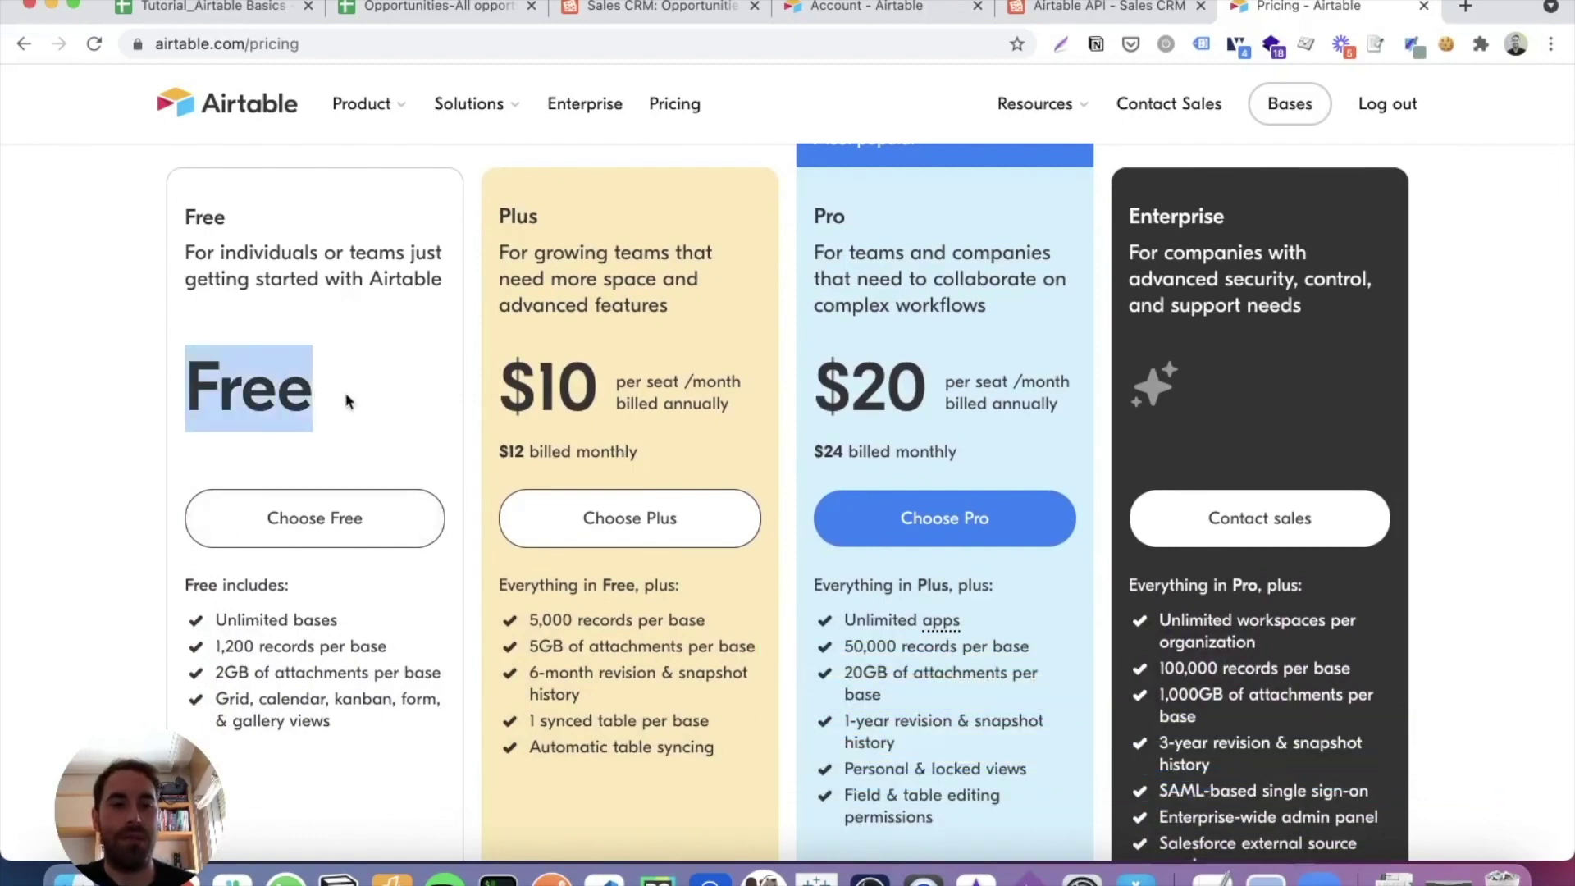
scroll(336, 416, down, 2)
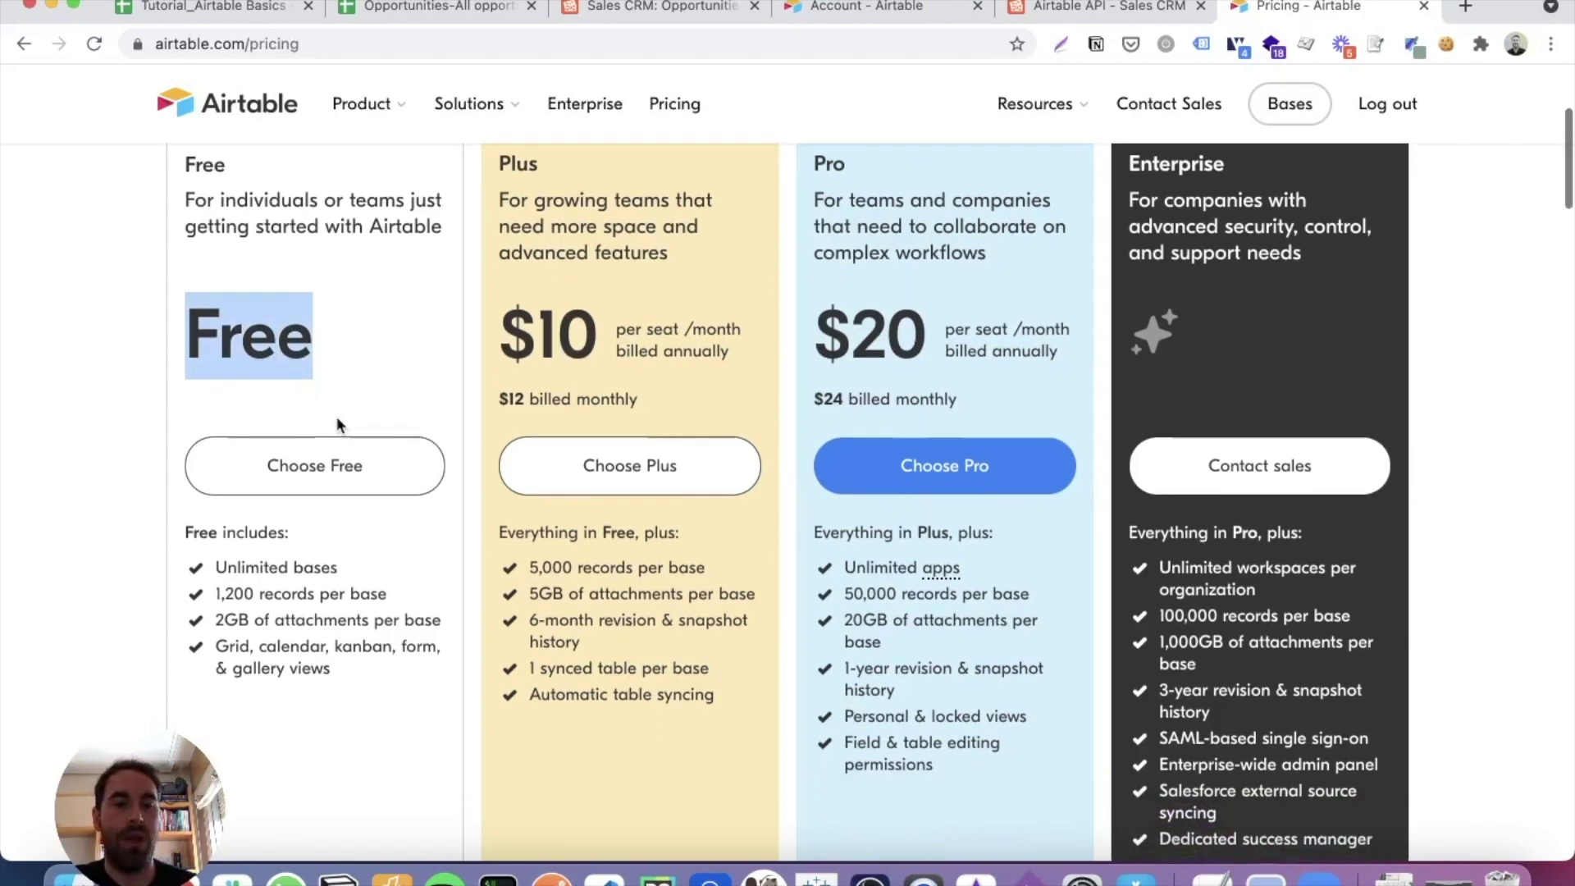
click(217, 594)
drag(219, 593, 397, 601)
click(397, 601)
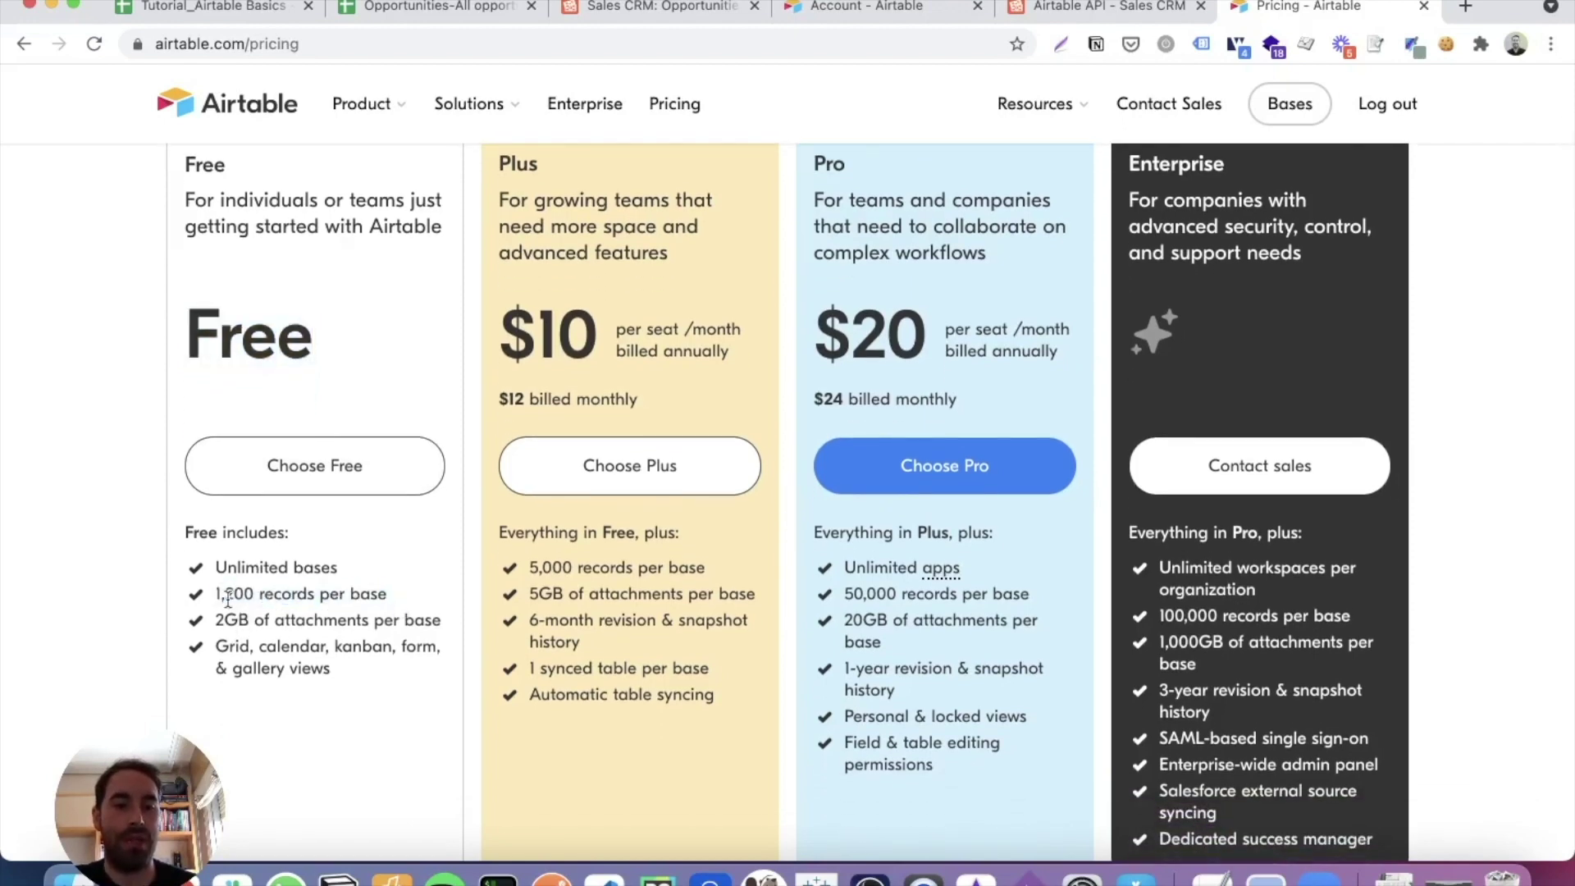
drag(217, 593, 255, 593)
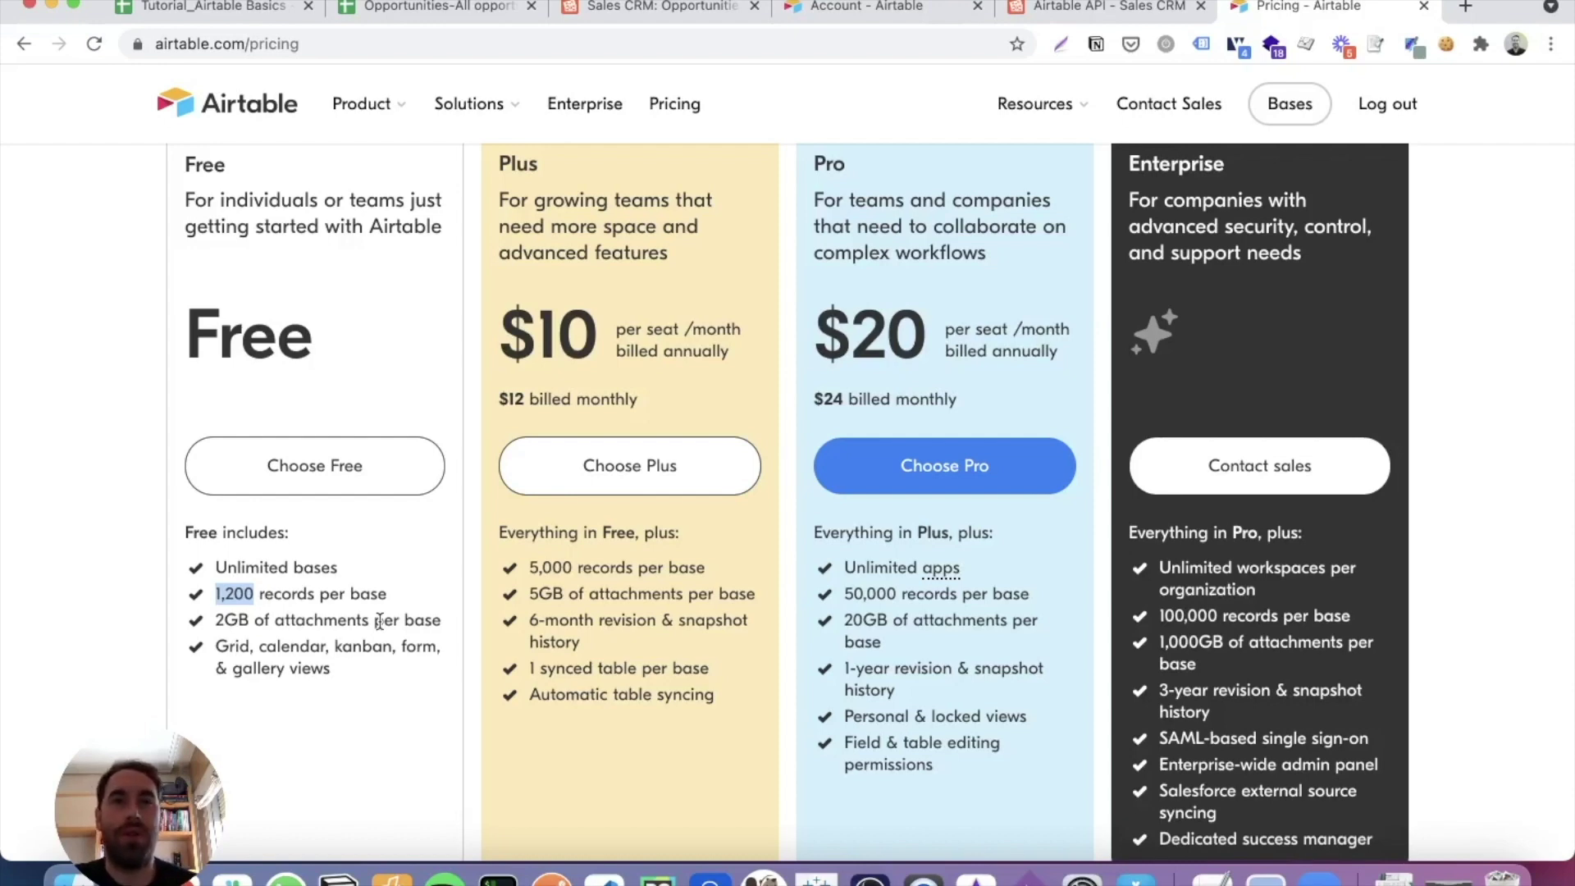
click(216, 620)
Highlight the Free plan's 2GB attachments limit, then clear the selection.
scroll(217, 656, up, 1)
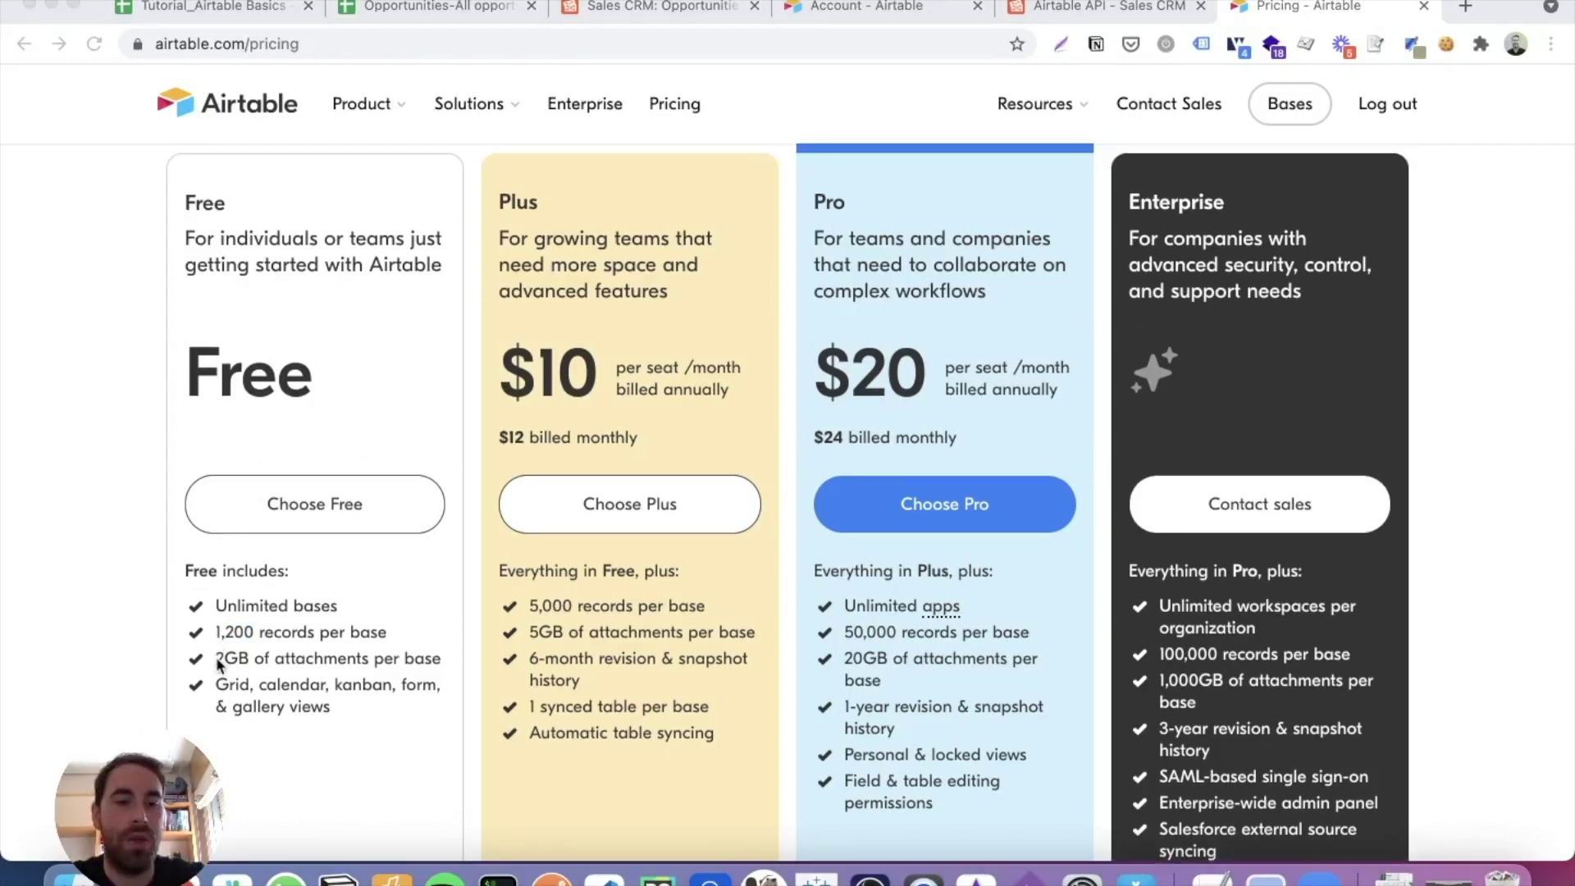
click(215, 656)
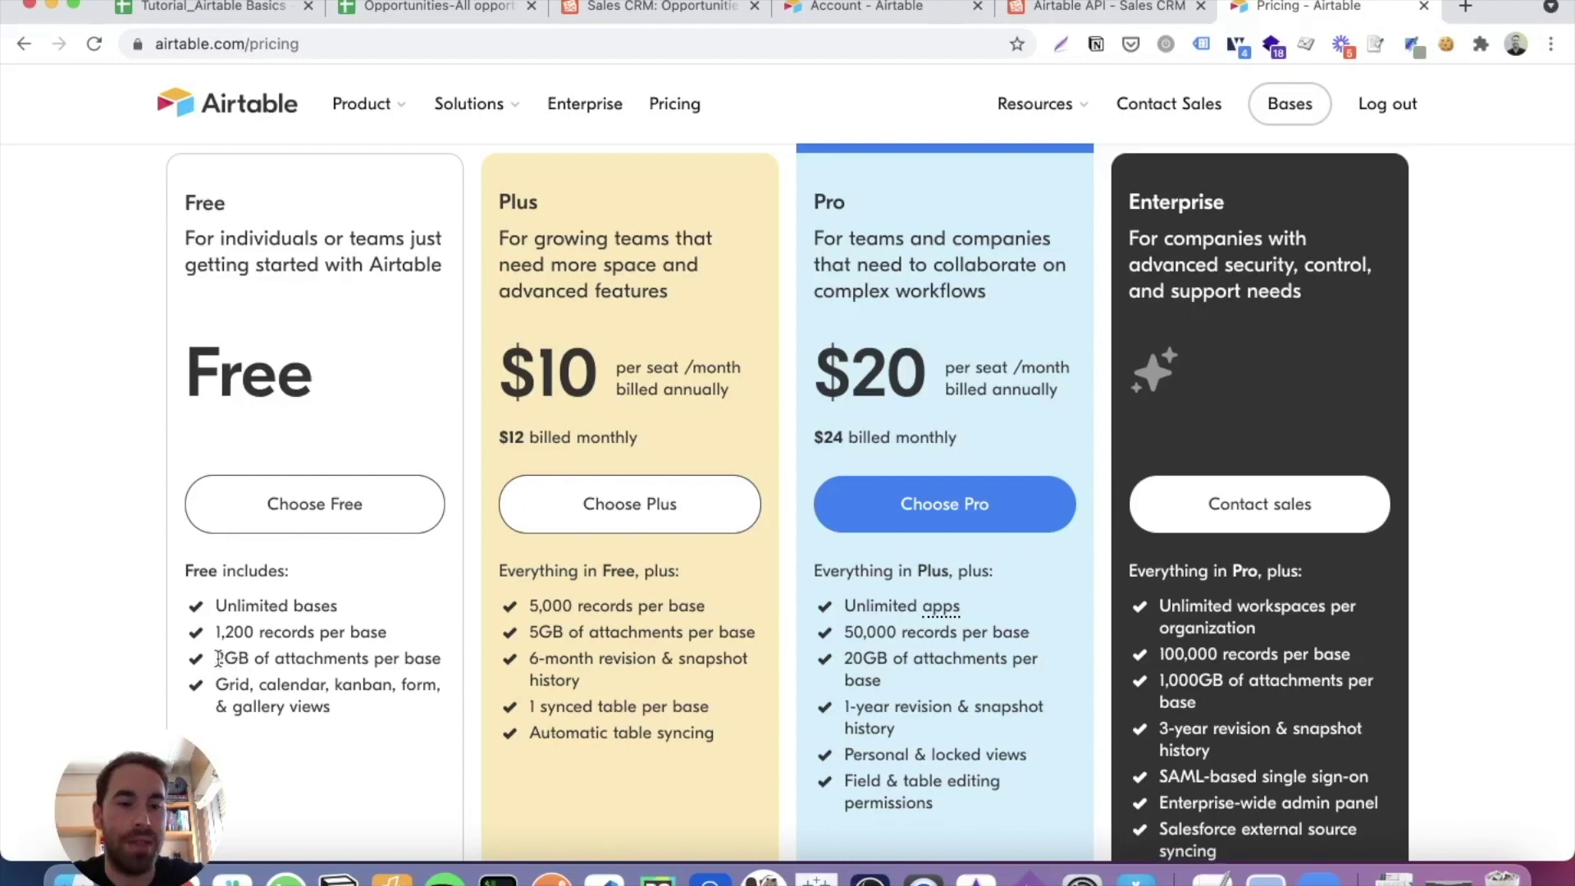
drag(213, 658, 375, 664)
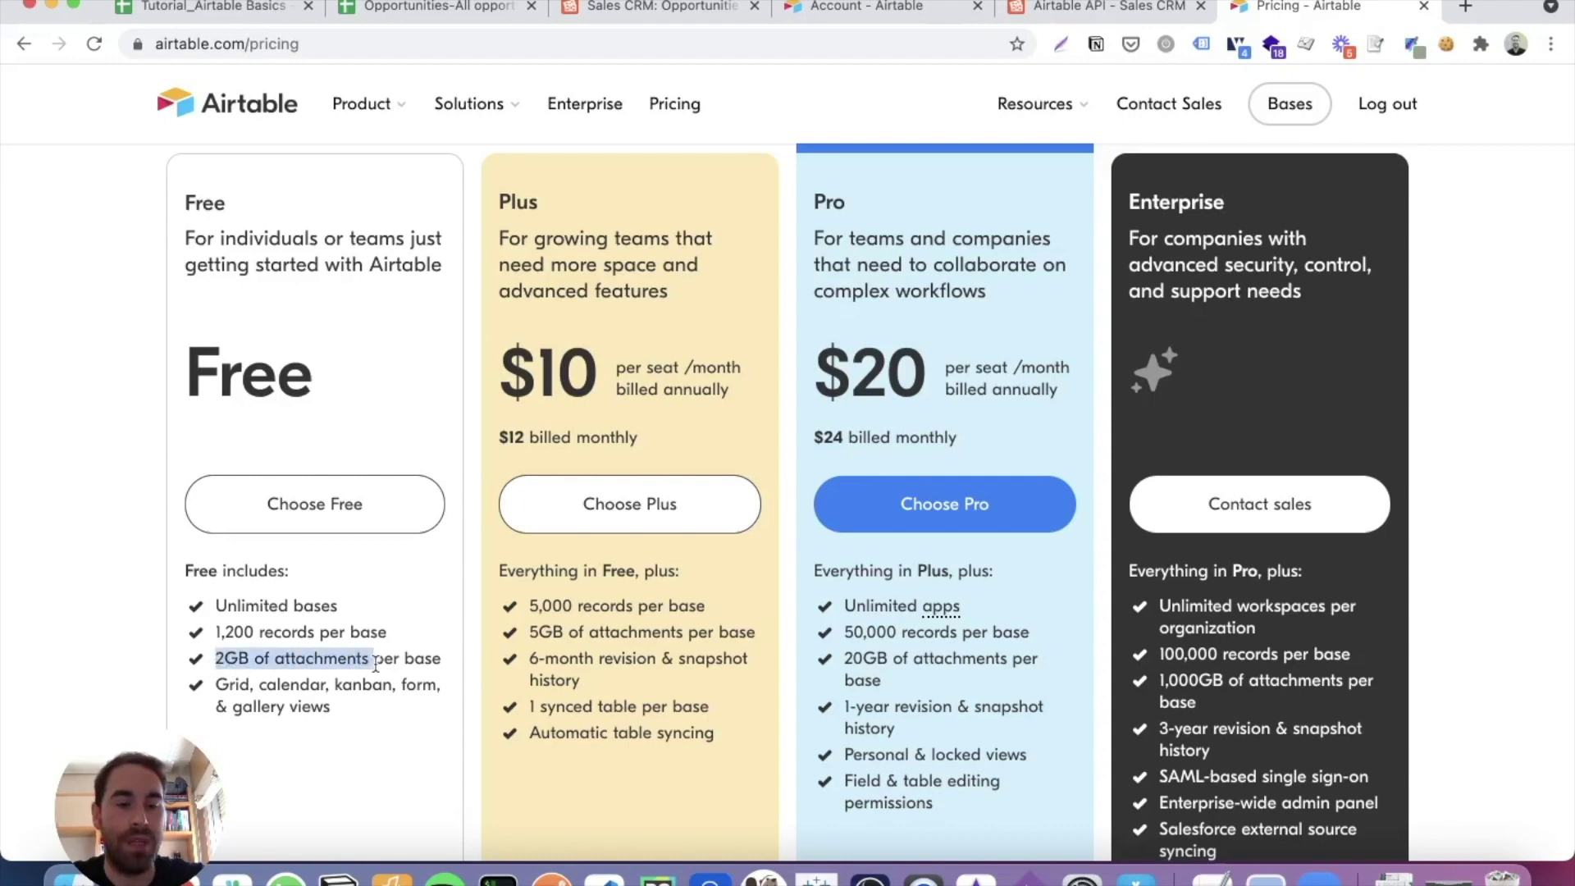
click(440, 659)
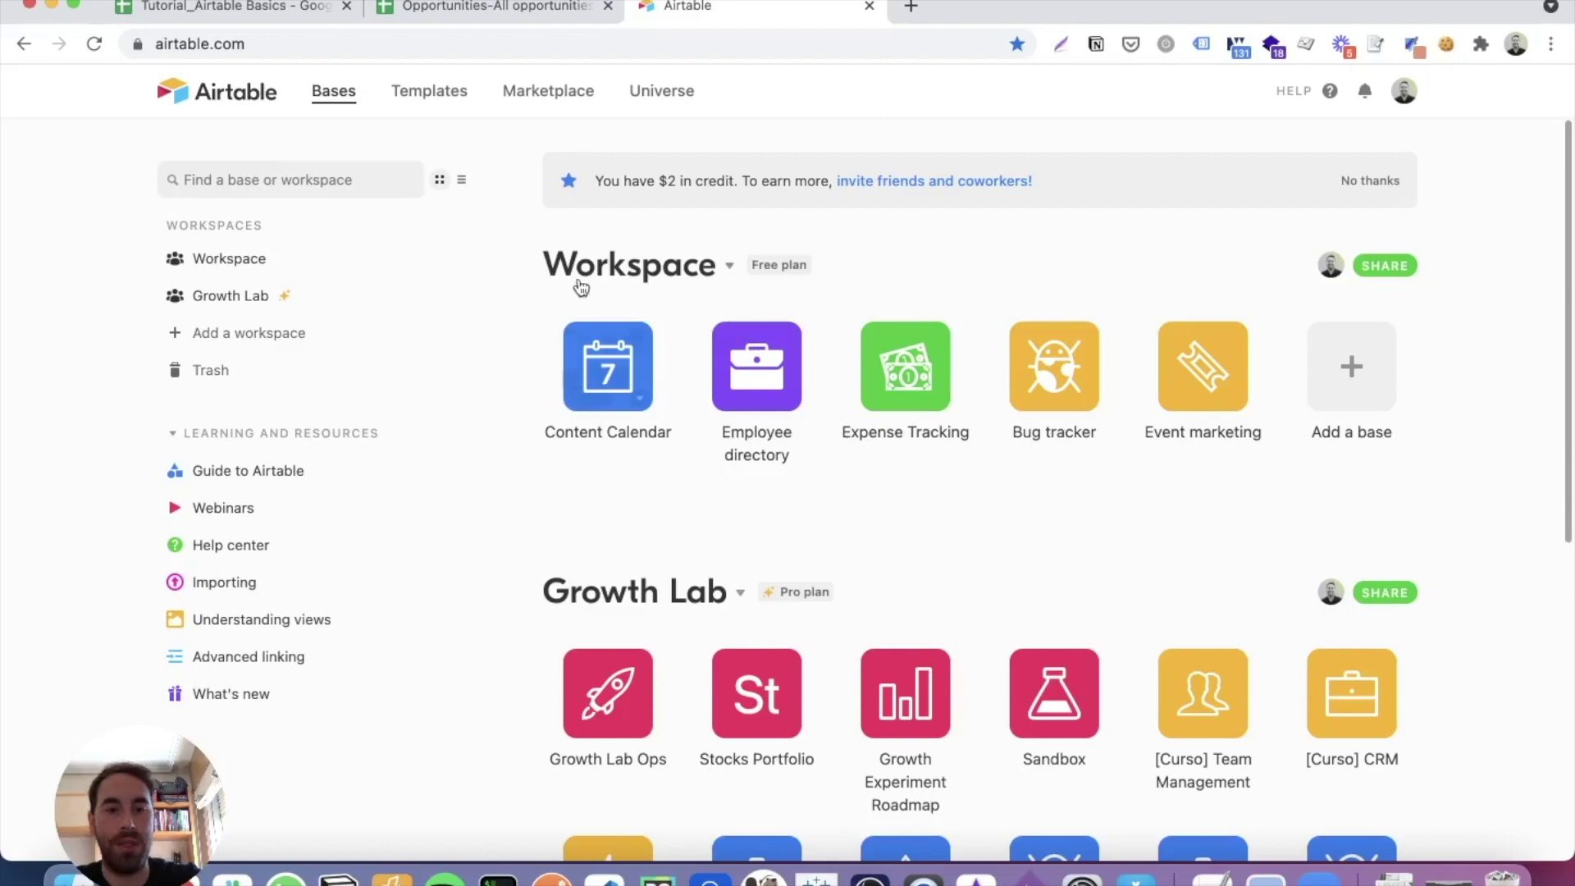
Open the Templates gallery from the Workspace's Add a base options.
scroll(506, 341, down, 1)
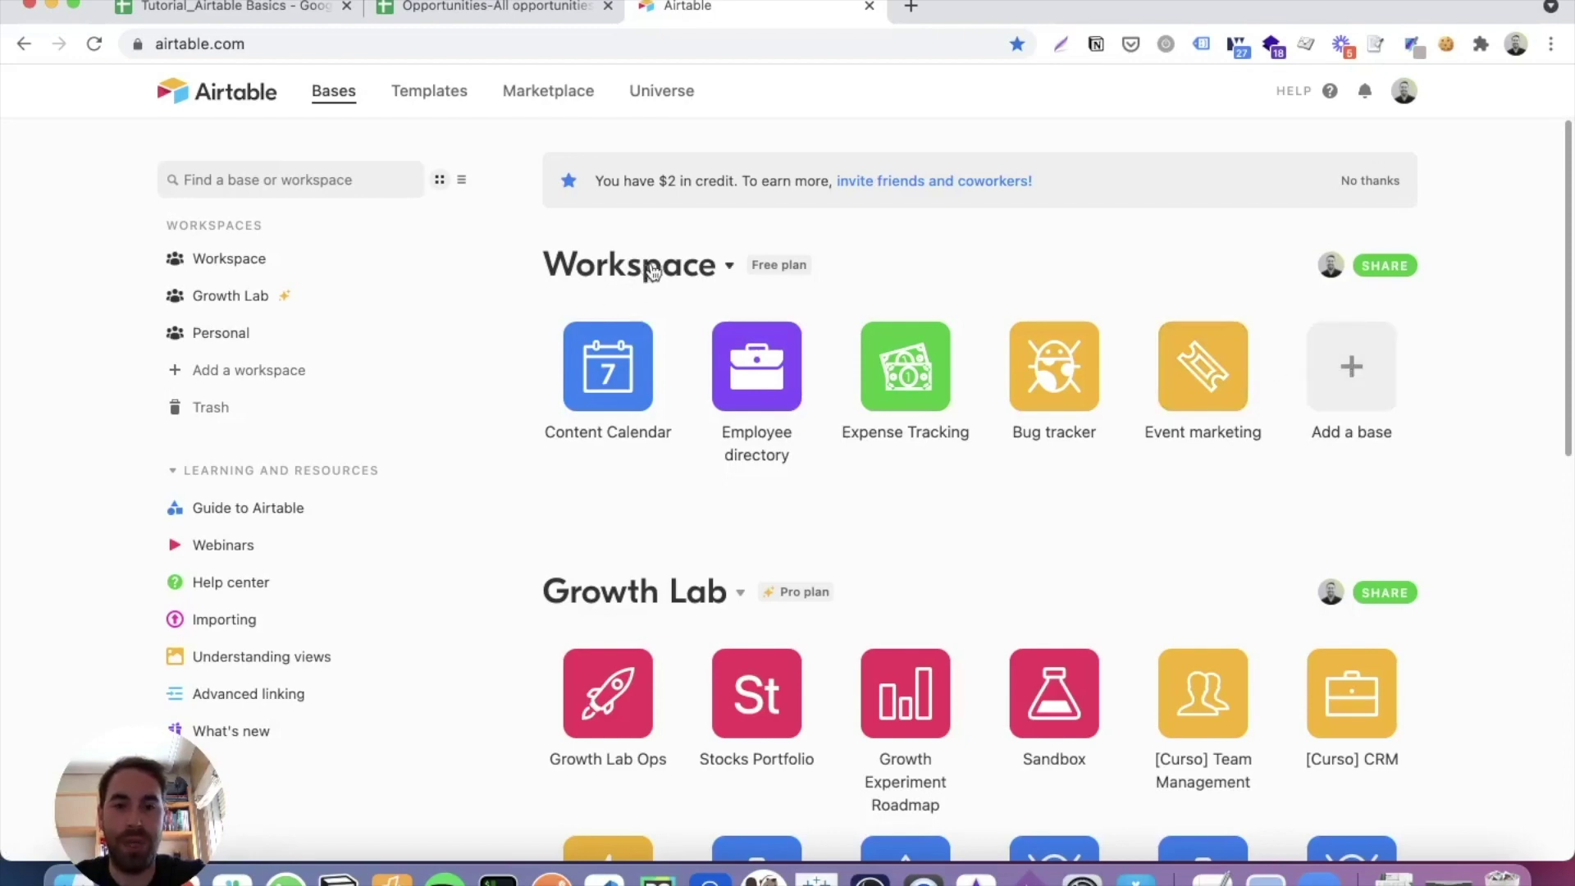
click(1355, 379)
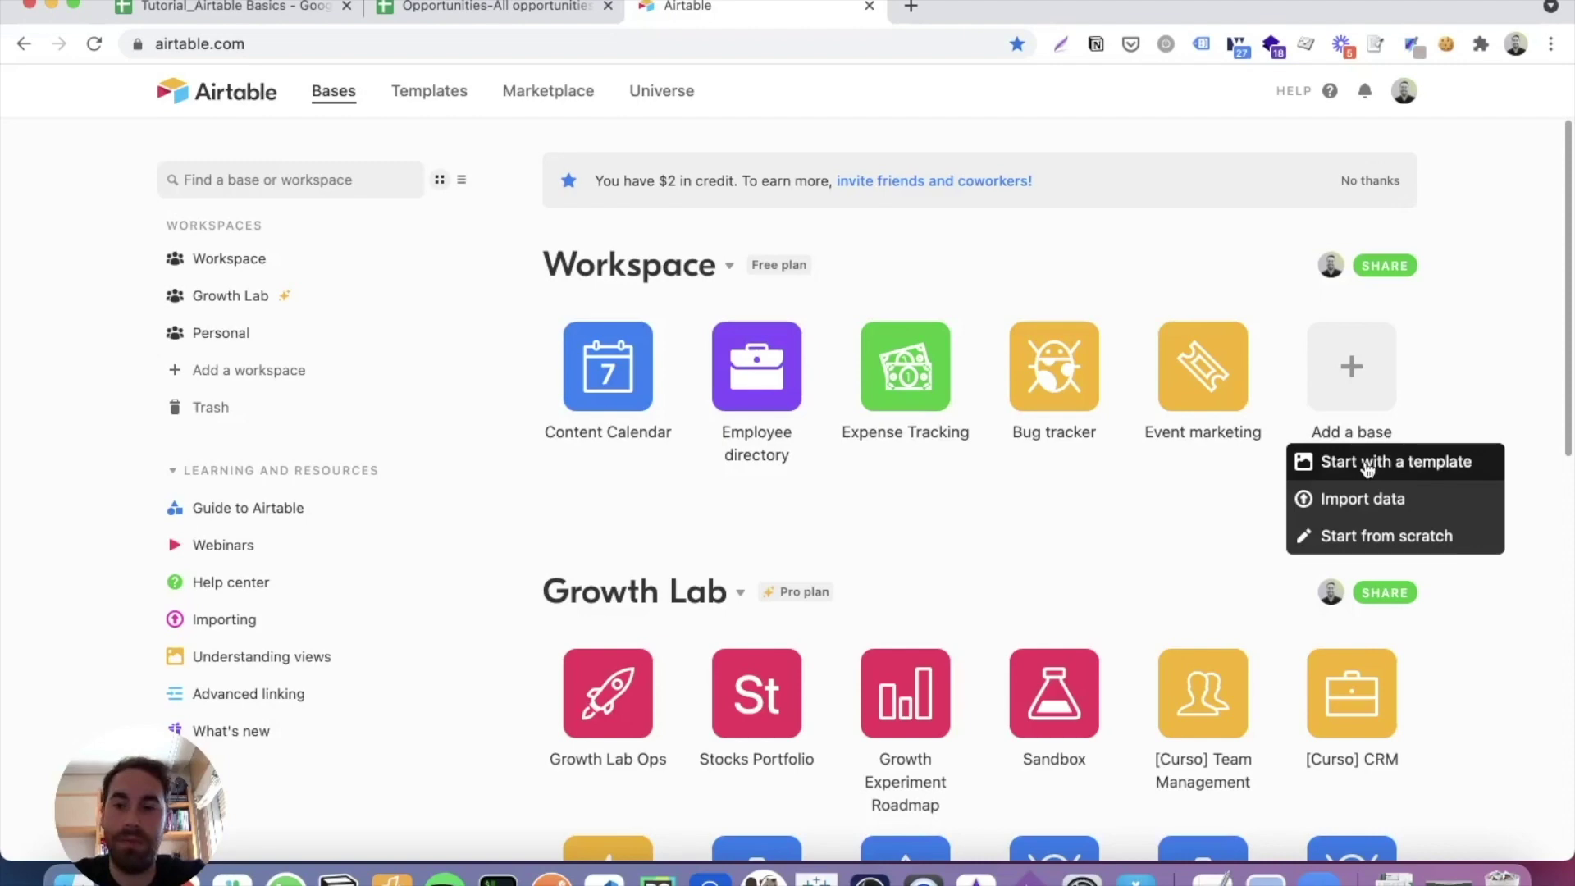
click(1378, 469)
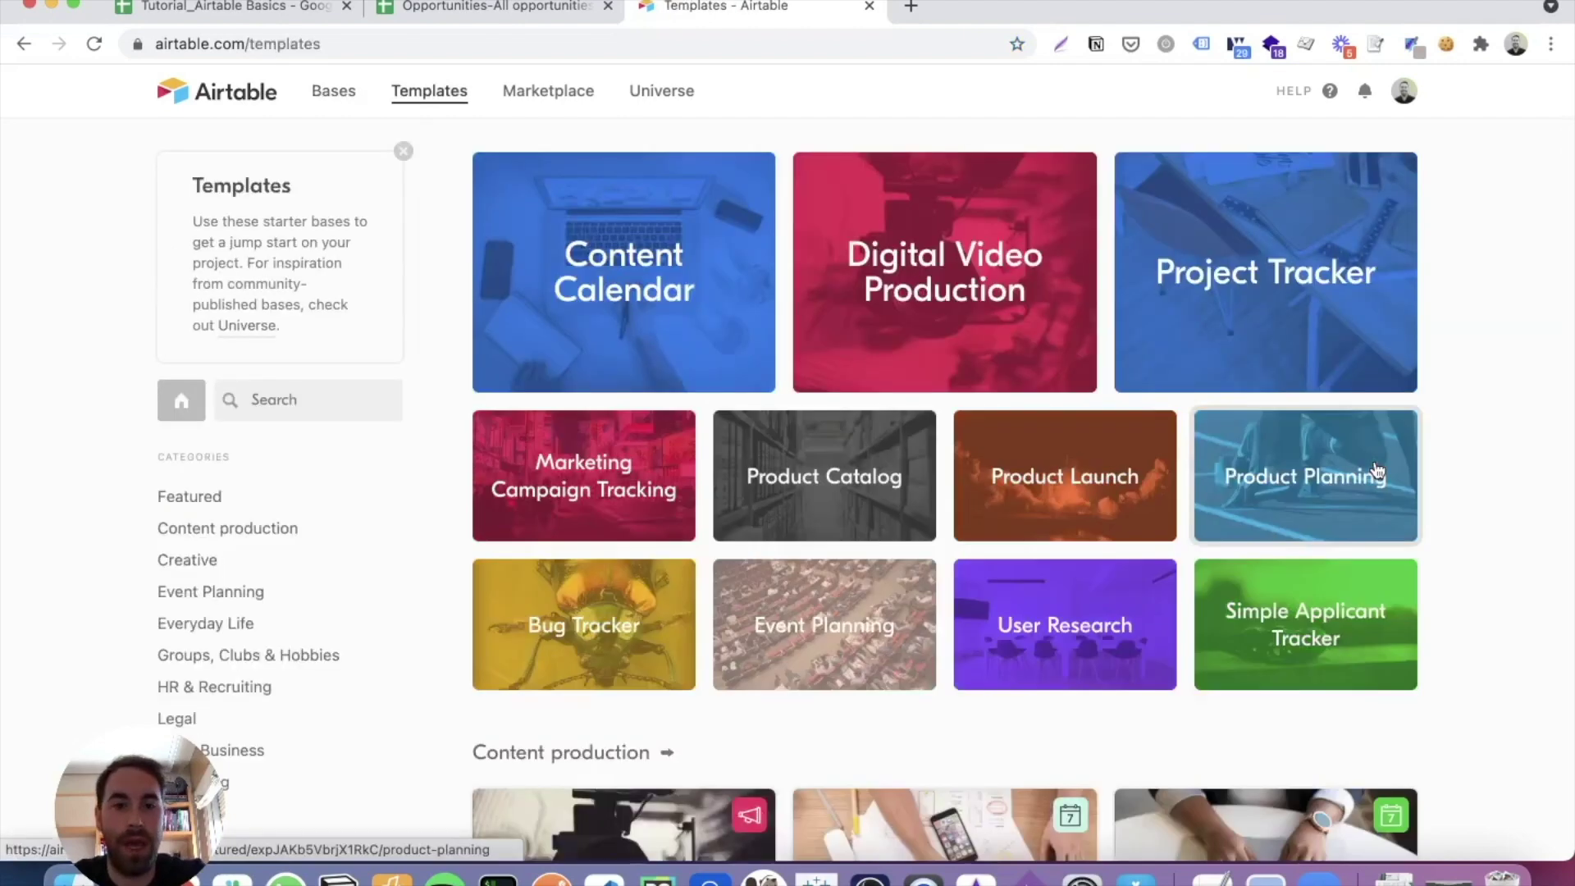
Search the templates for 'project tr' and open the Project Tracker template preview.
click(307, 409)
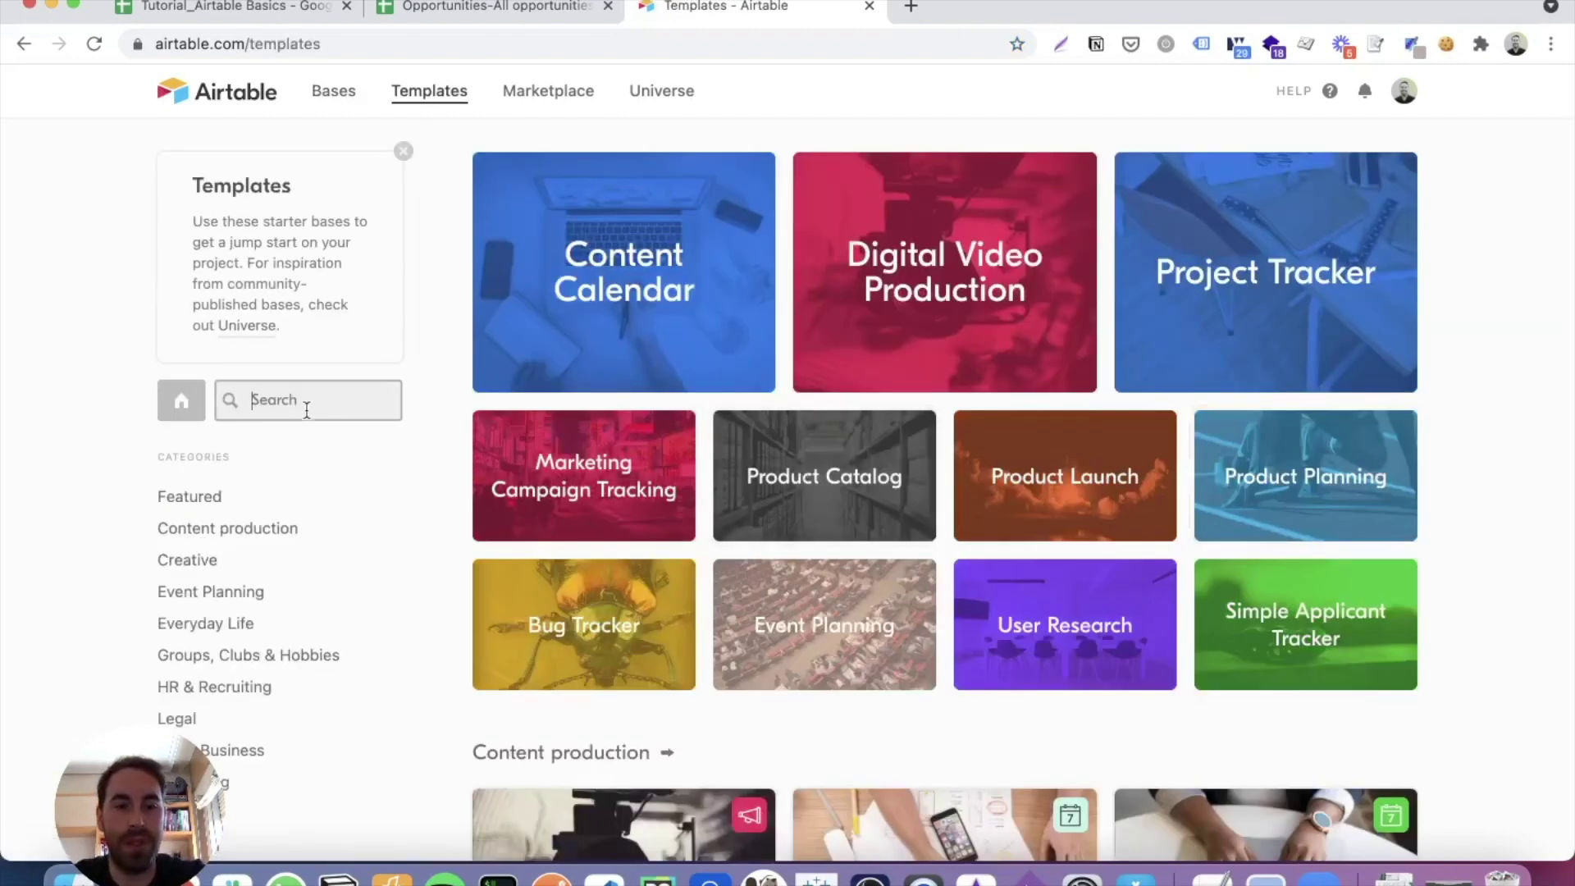
text(project)
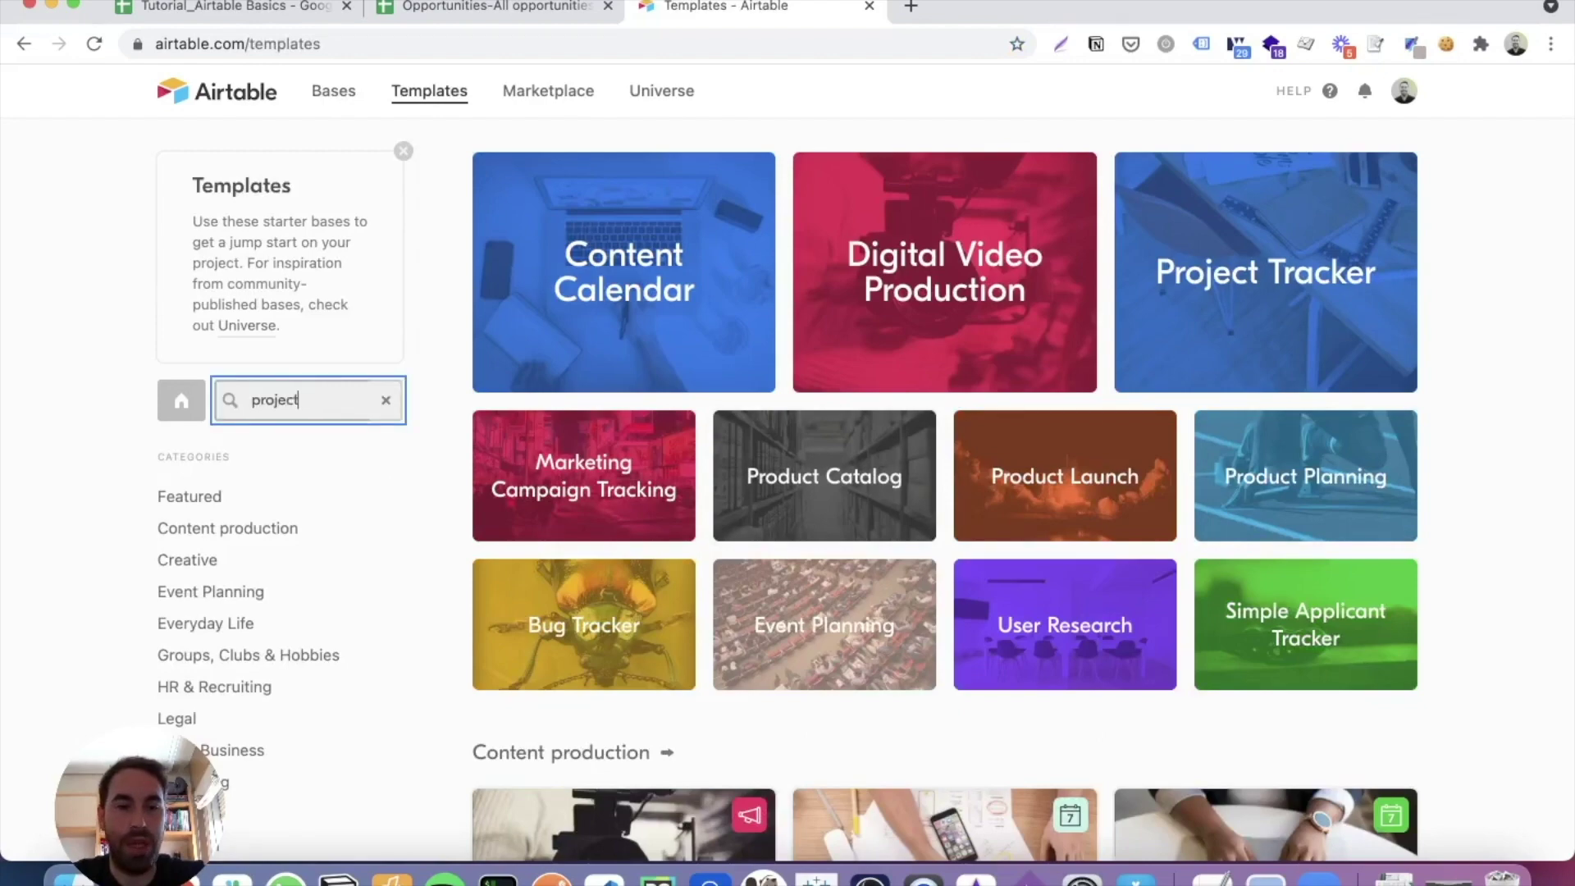
text( tr)
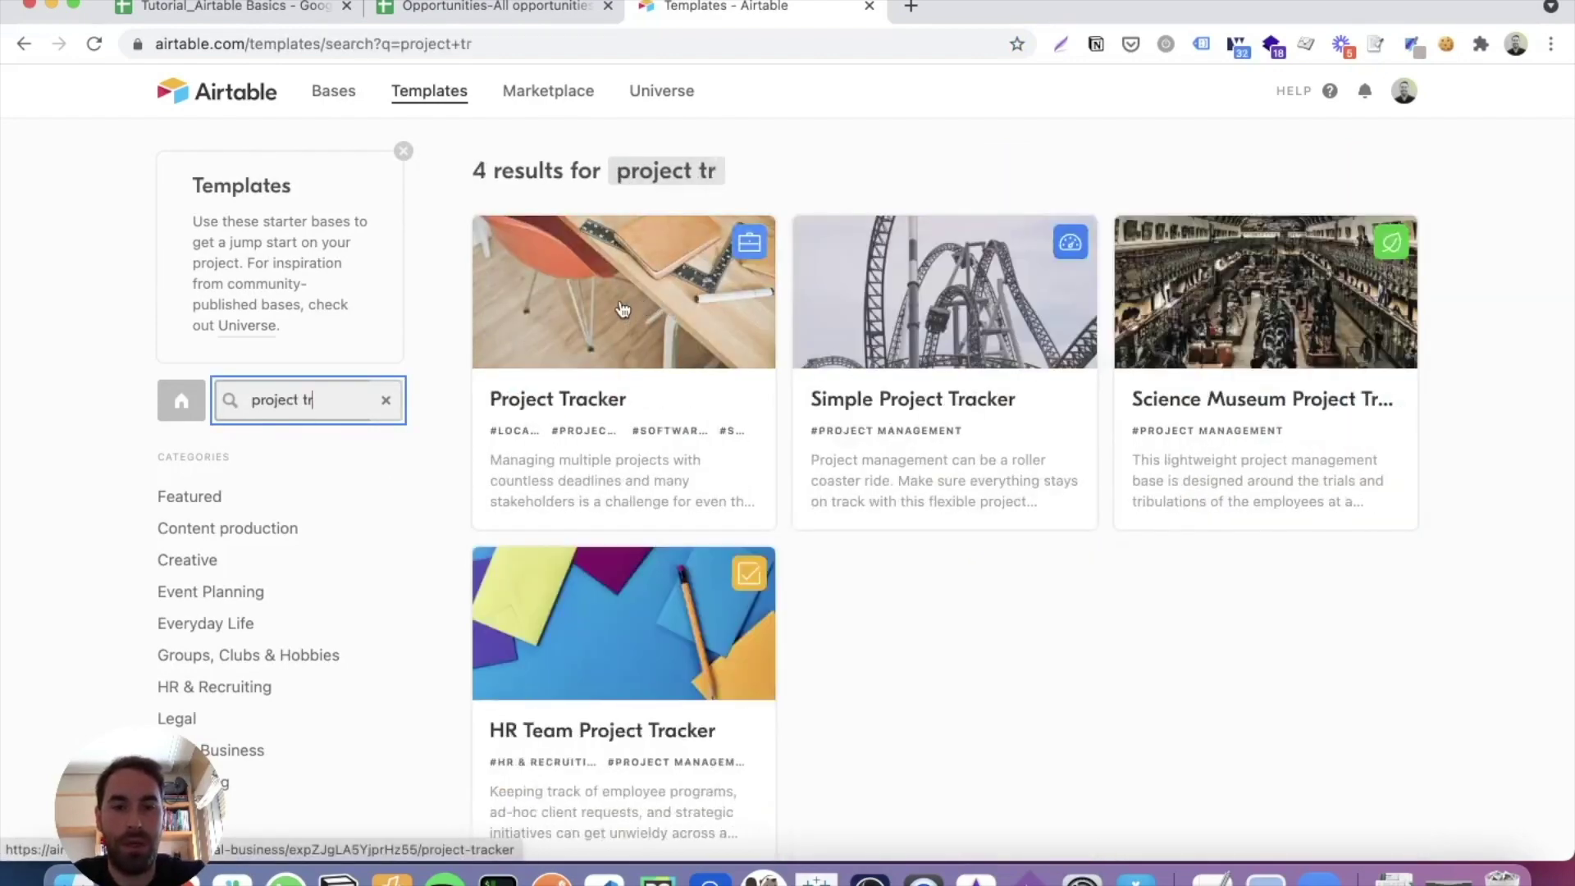
click(622, 310)
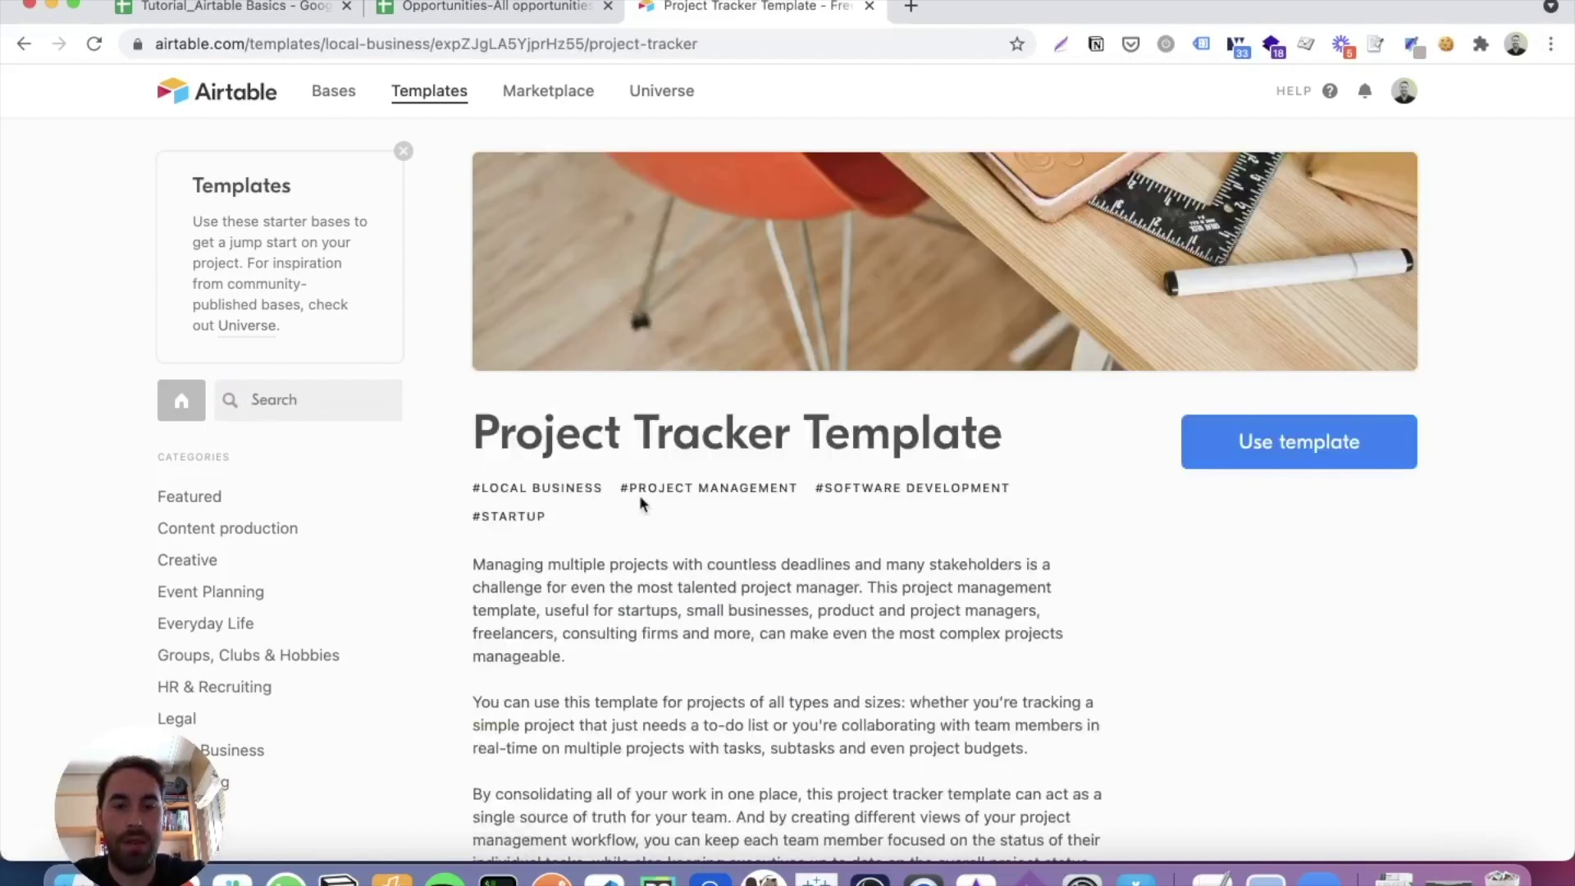
scroll(643, 503, down, 5)
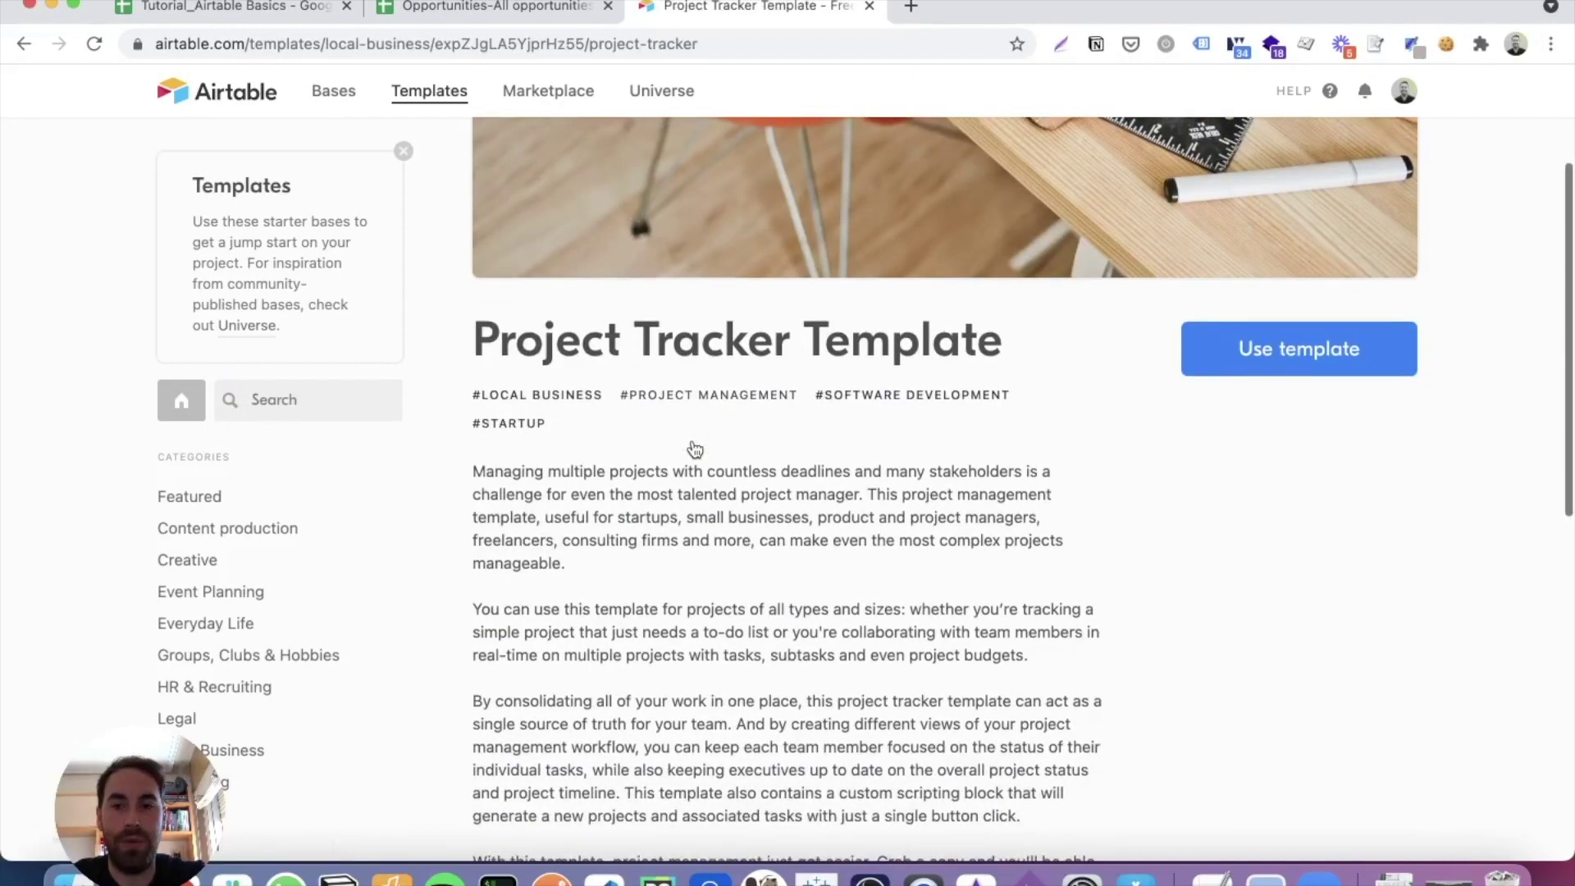
scroll(705, 460, down, 1)
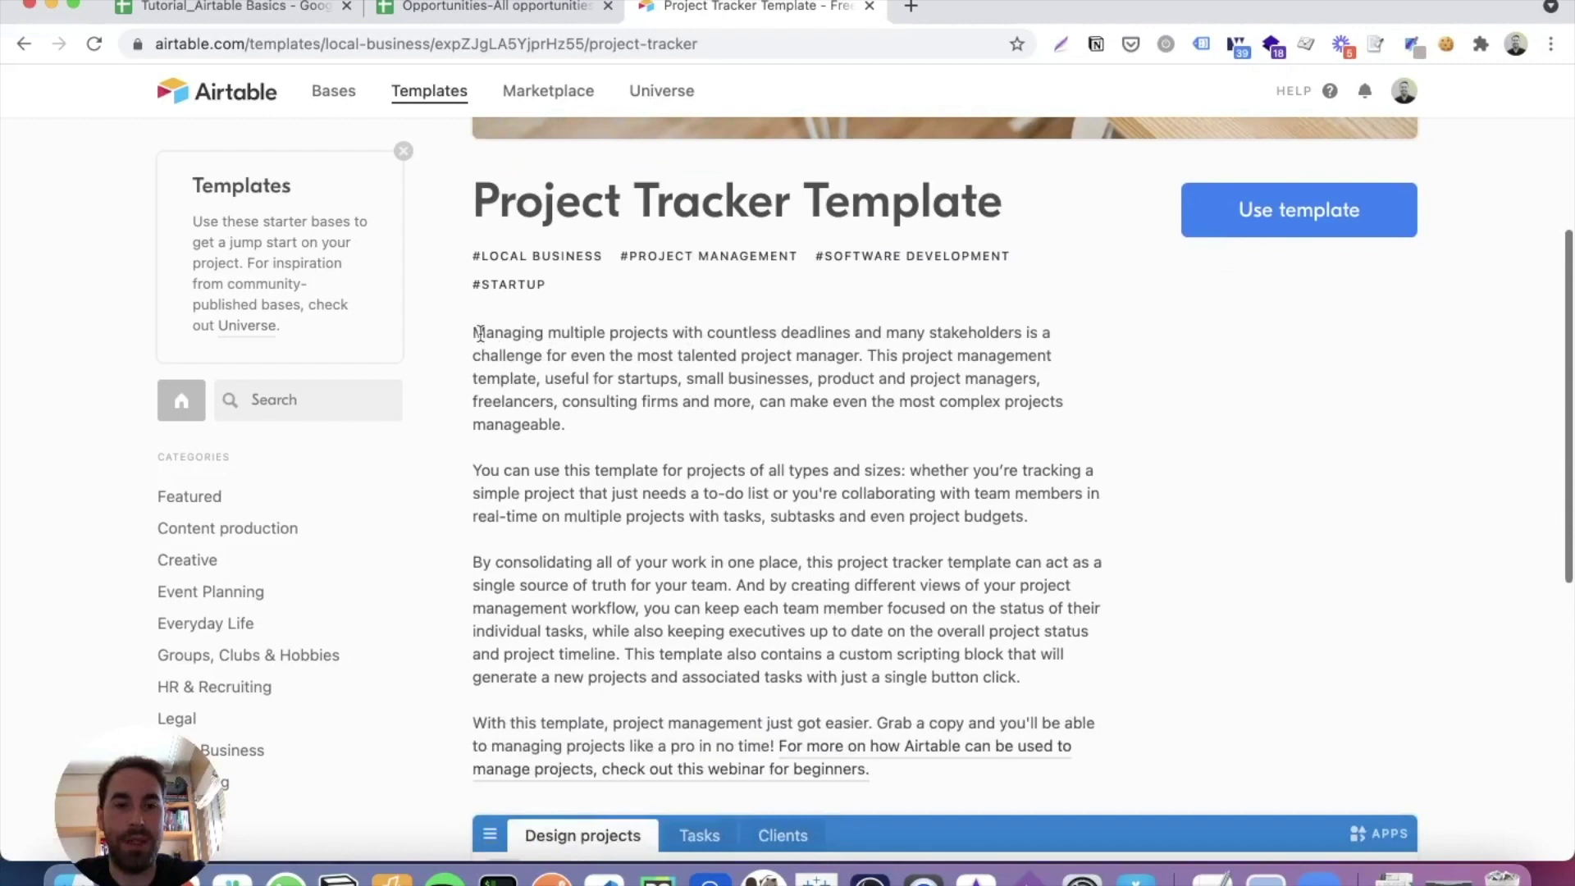
drag(476, 332, 866, 542)
scroll(861, 539, down, 6)
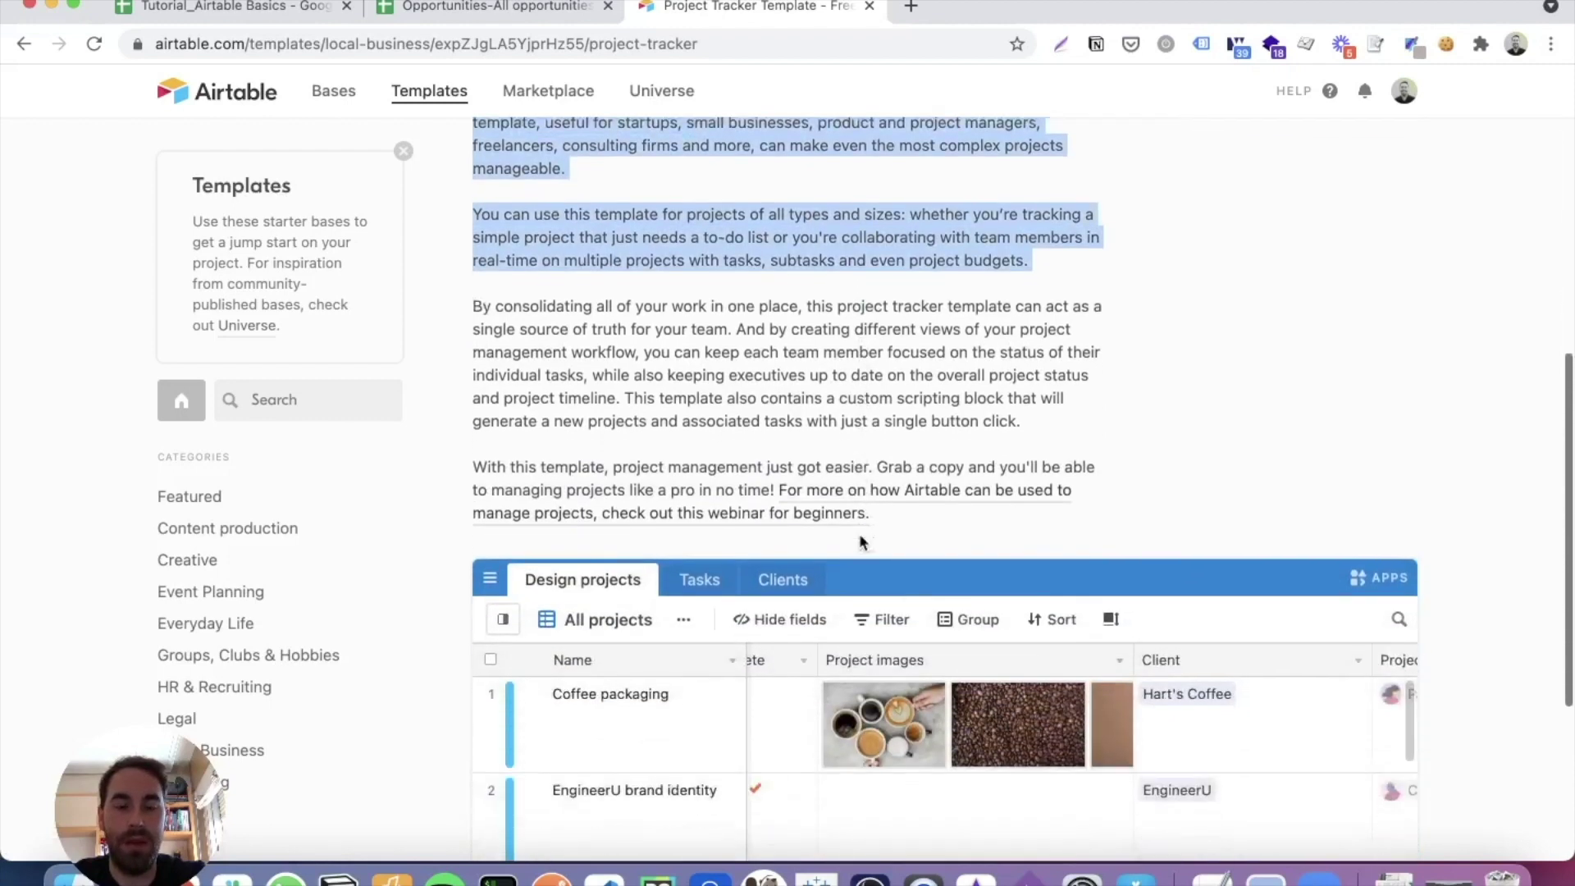
scroll(861, 542, down, 4)
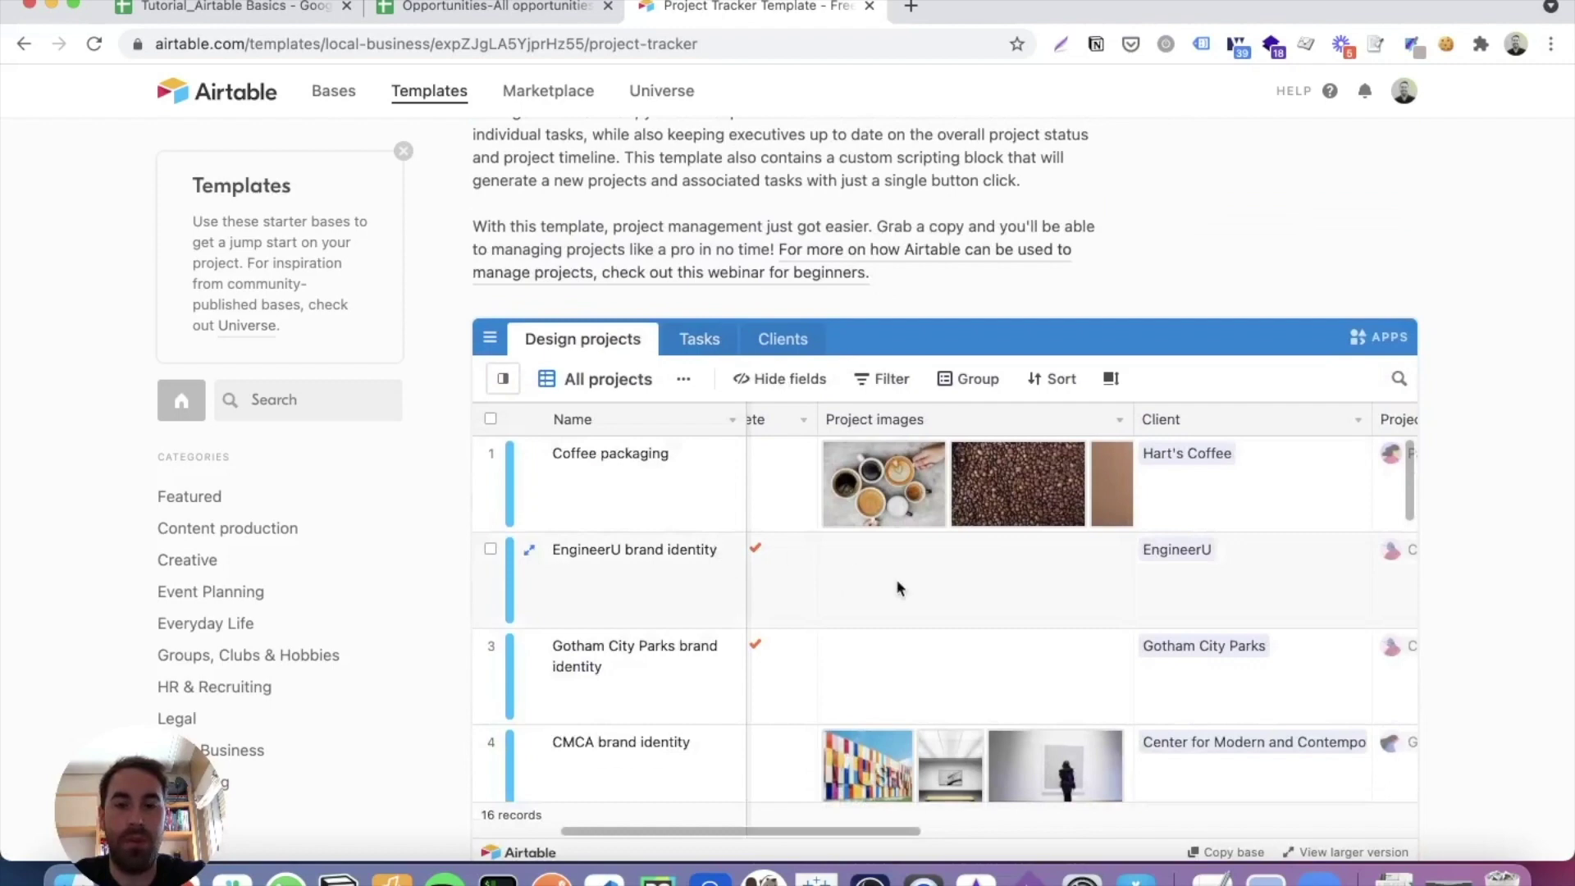
scroll(897, 588, left, 3)
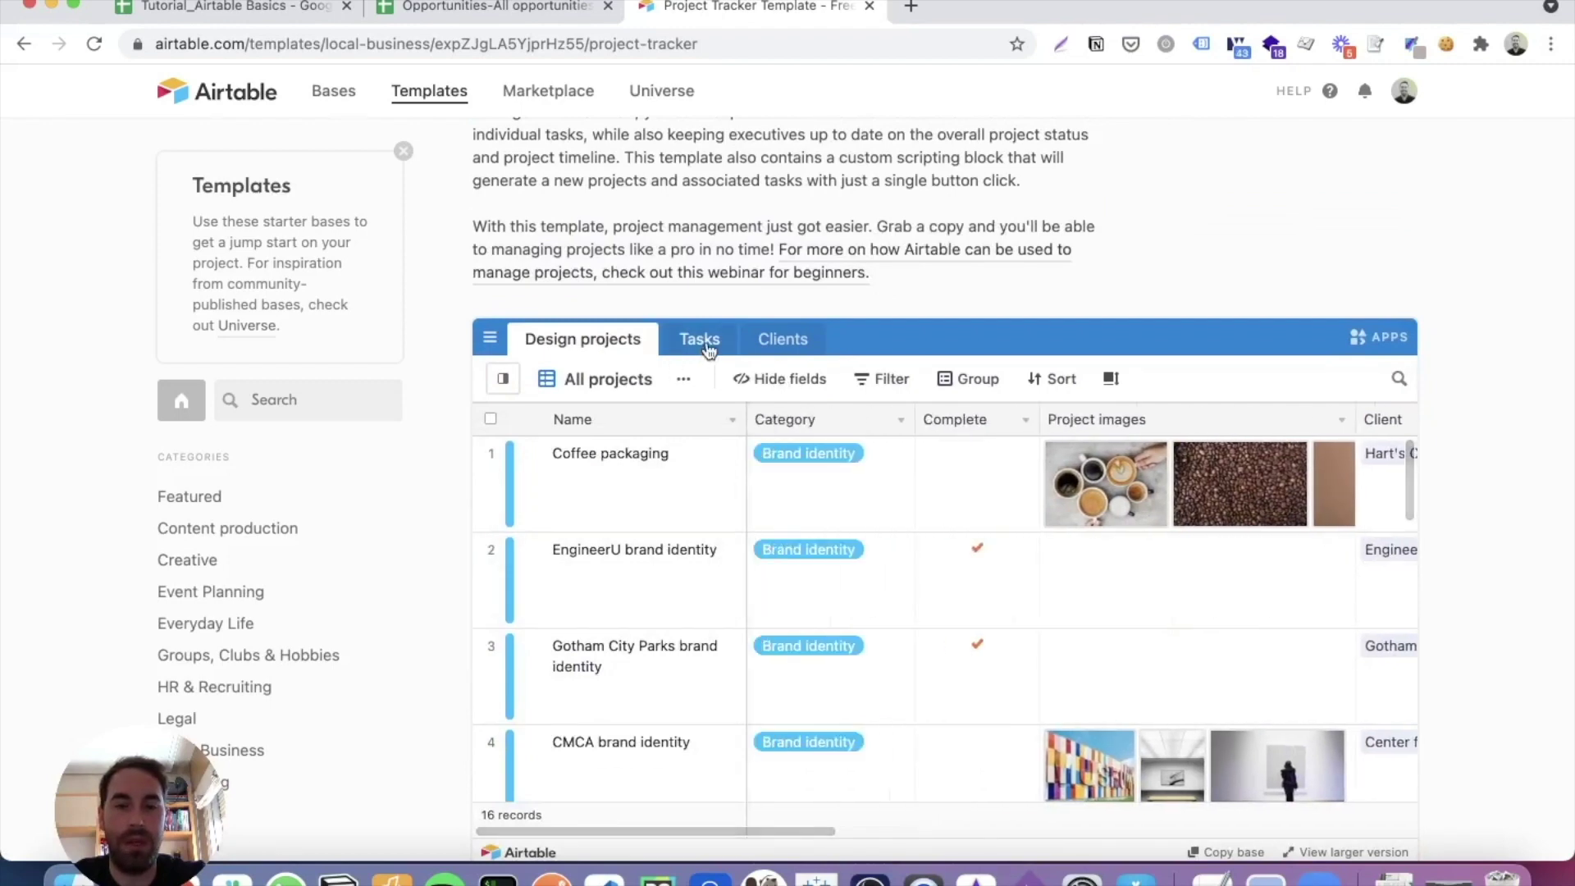
Preview the Tasks, Clients and Design projects tables, then create a base from the template.
click(707, 345)
click(779, 344)
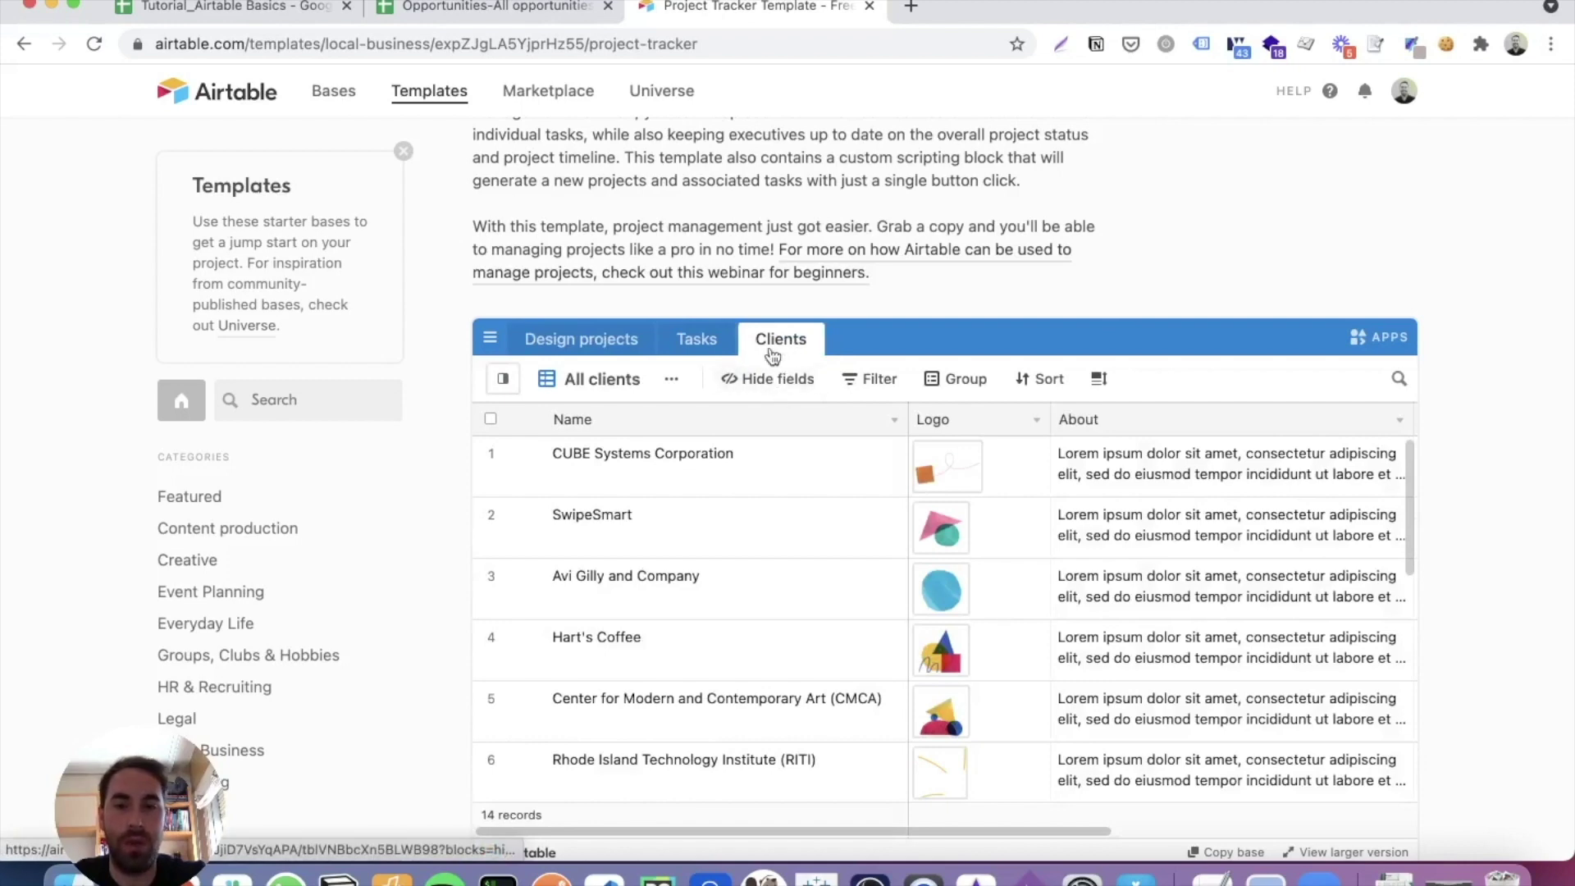
click(534, 341)
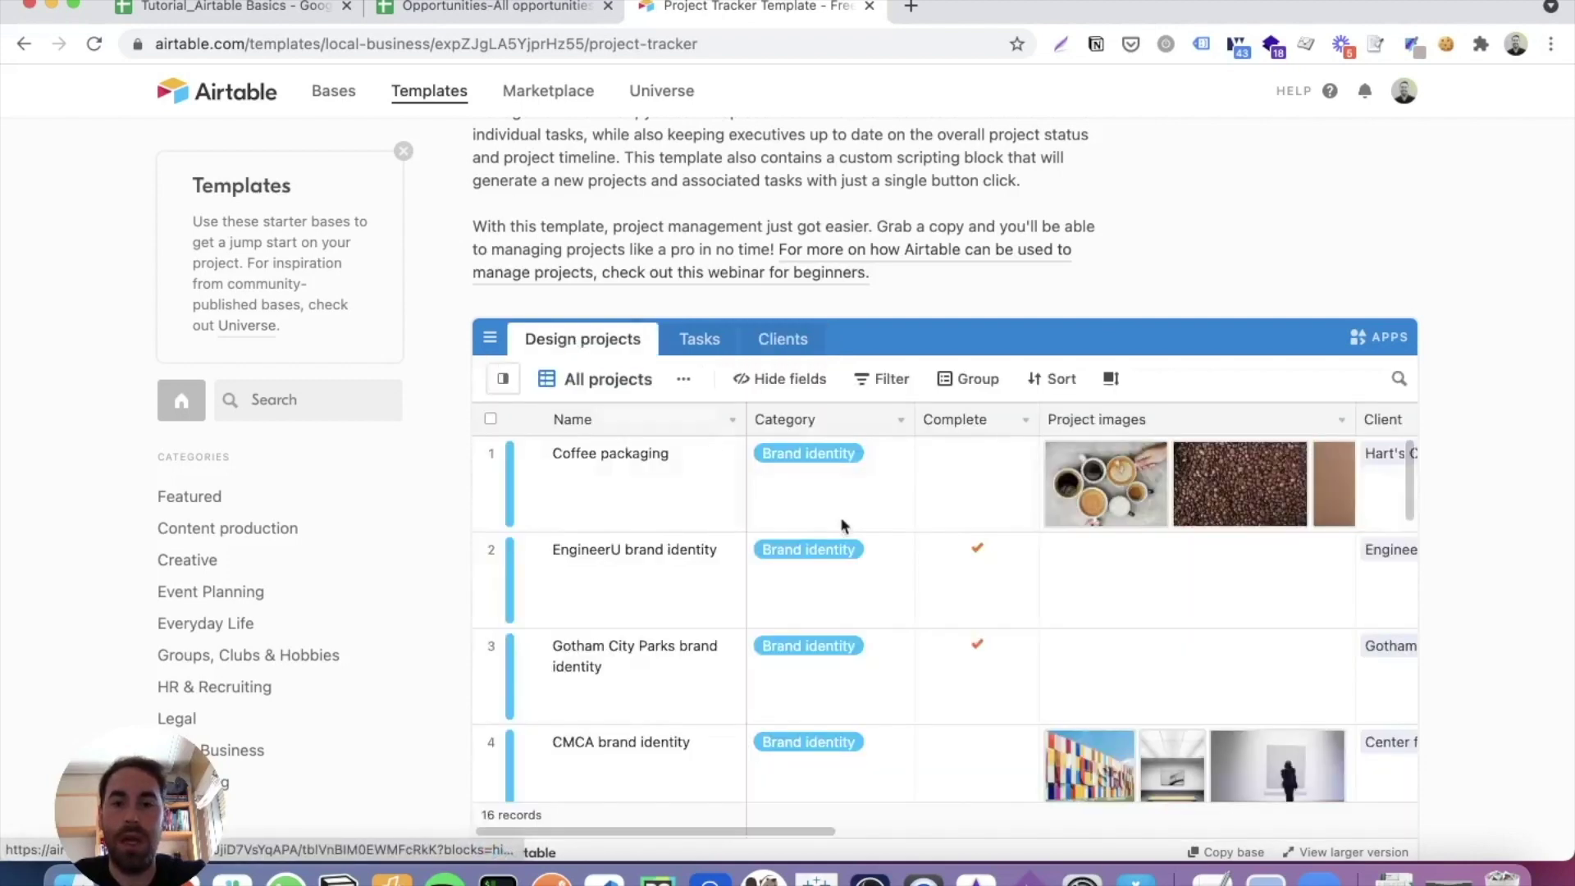
scroll(906, 563, down, 1)
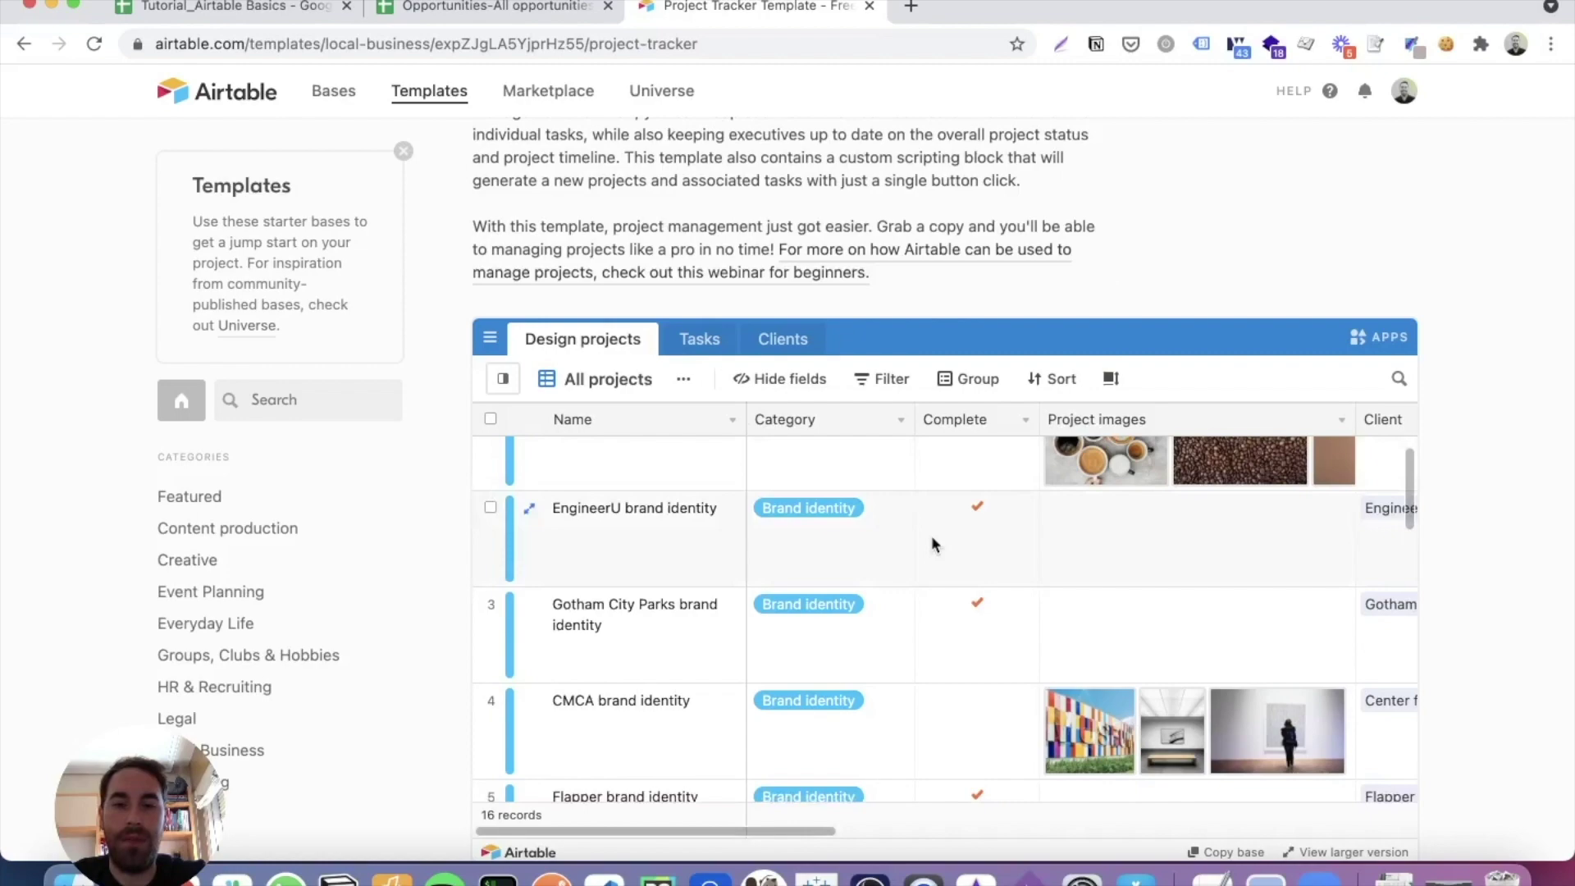
scroll(933, 545, right, 3)
scroll(1184, 205, up, 10)
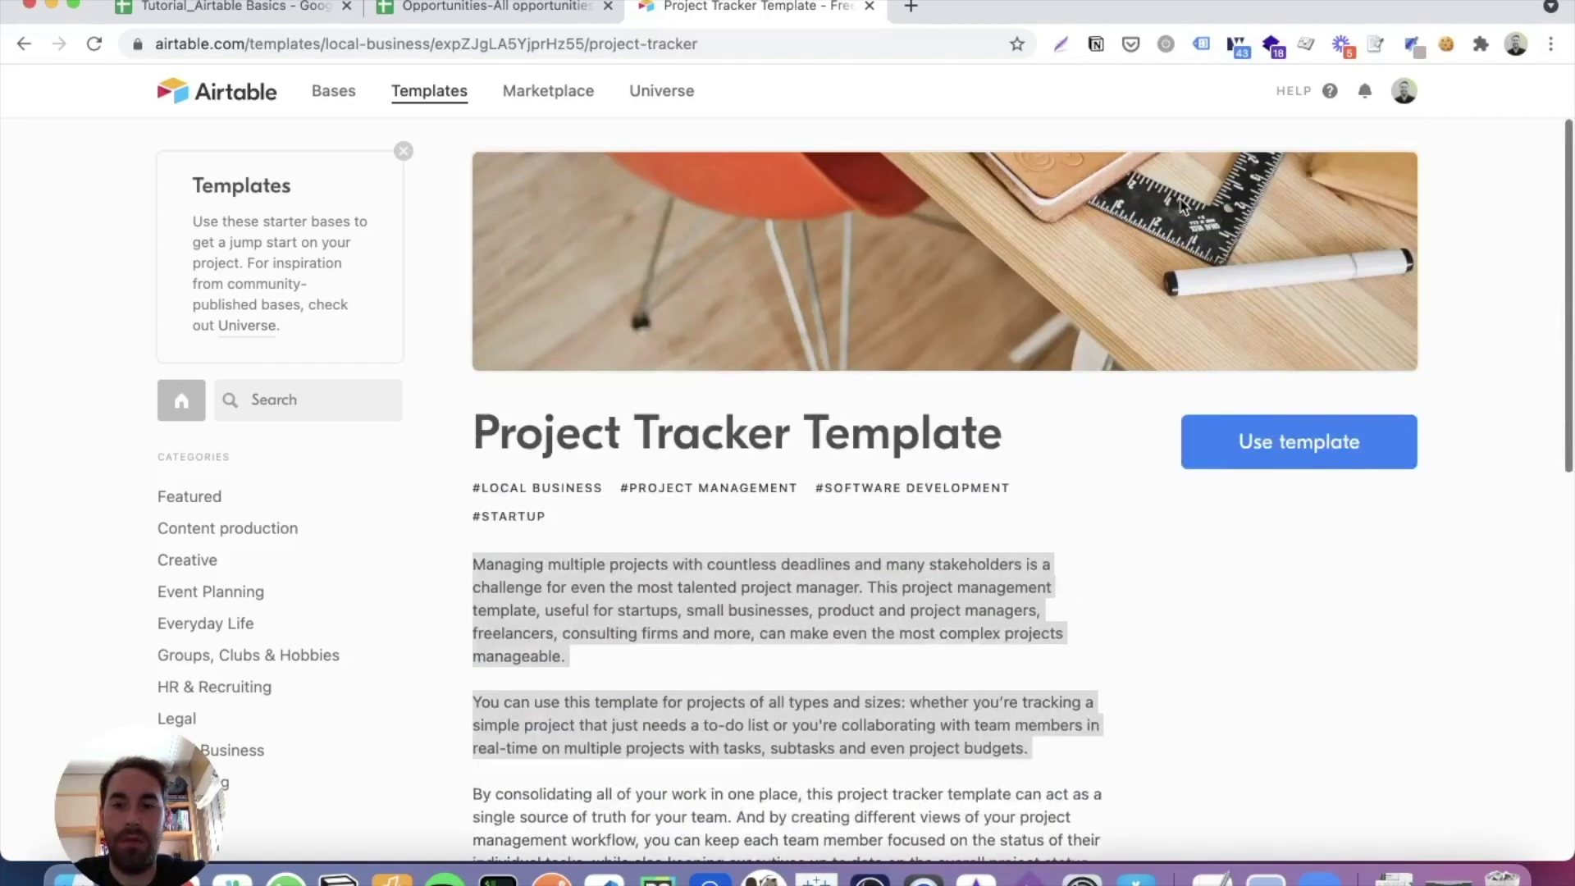
click(1303, 453)
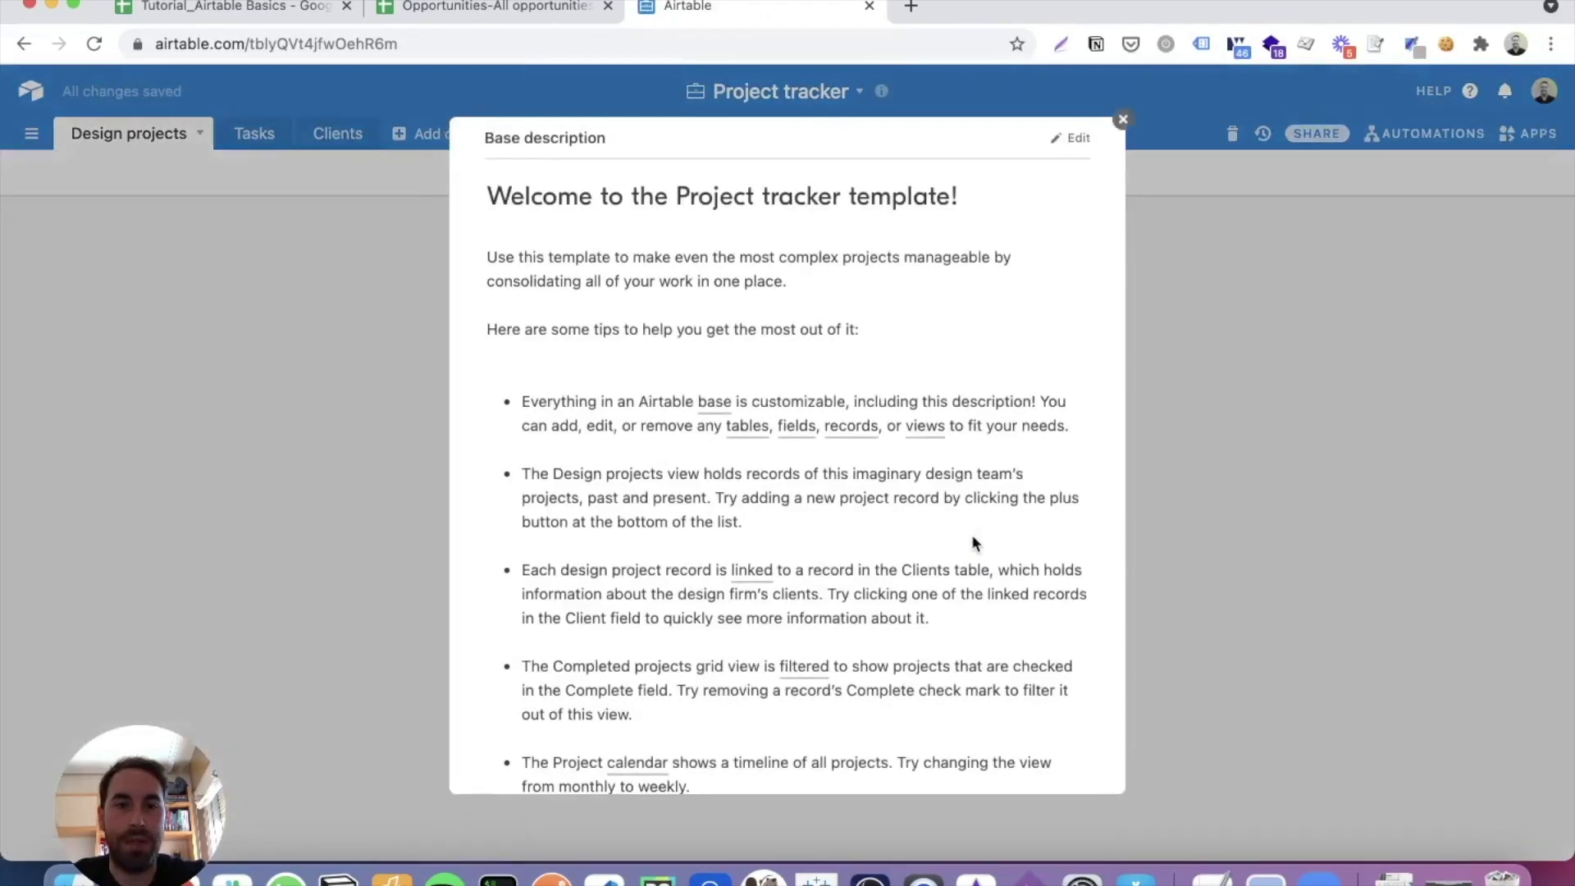
Close the Base description welcome dialog to reveal the 16-record All projects grid.
scroll(747, 437, down, 1)
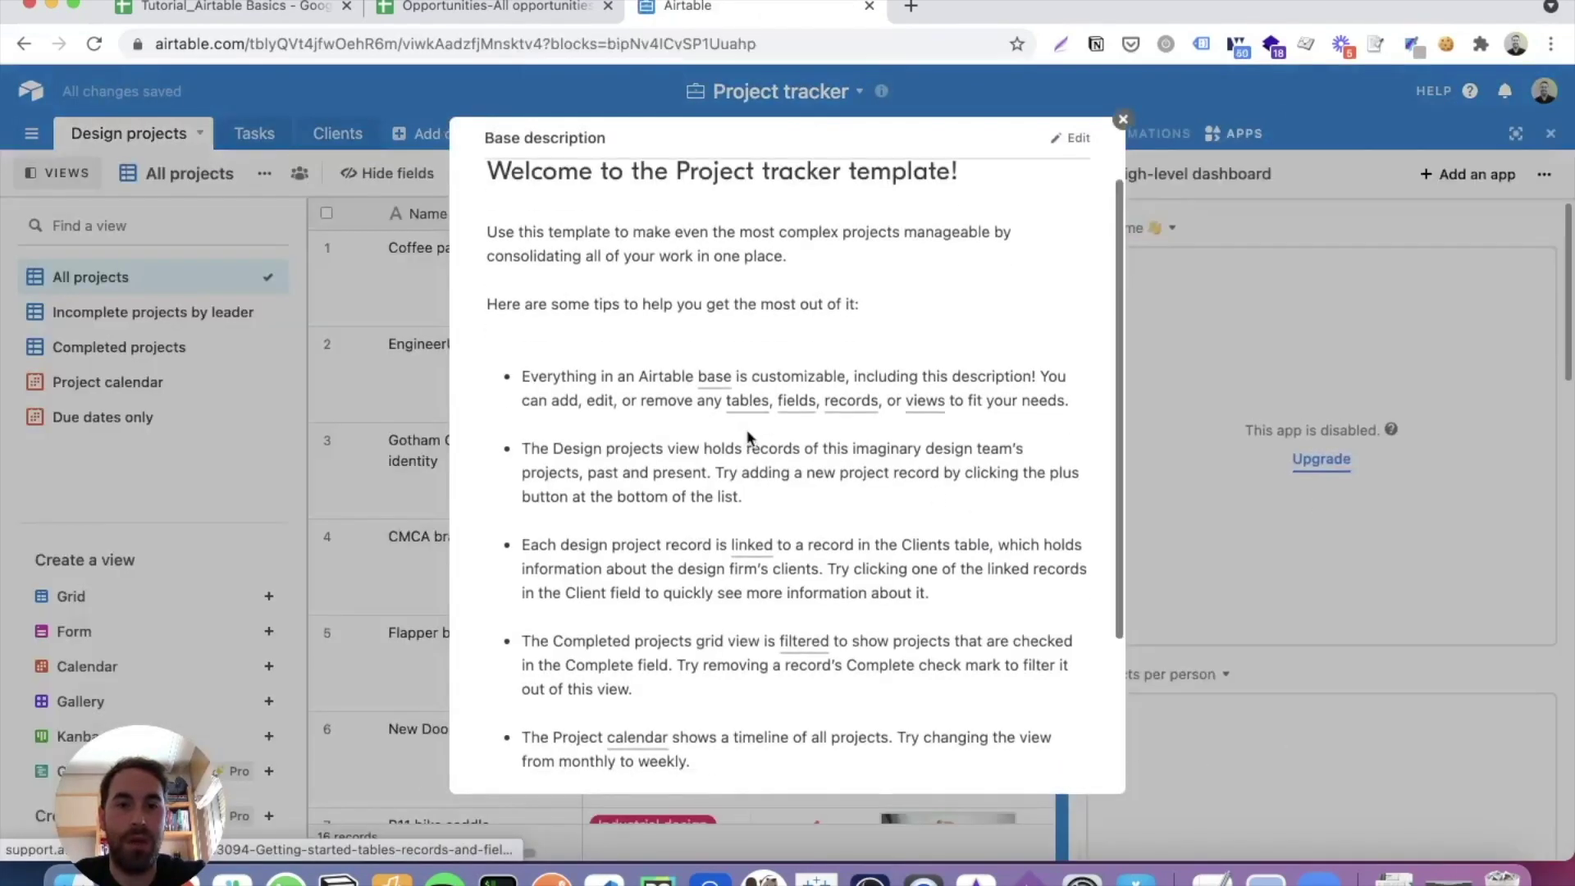
scroll(747, 436, down, 5)
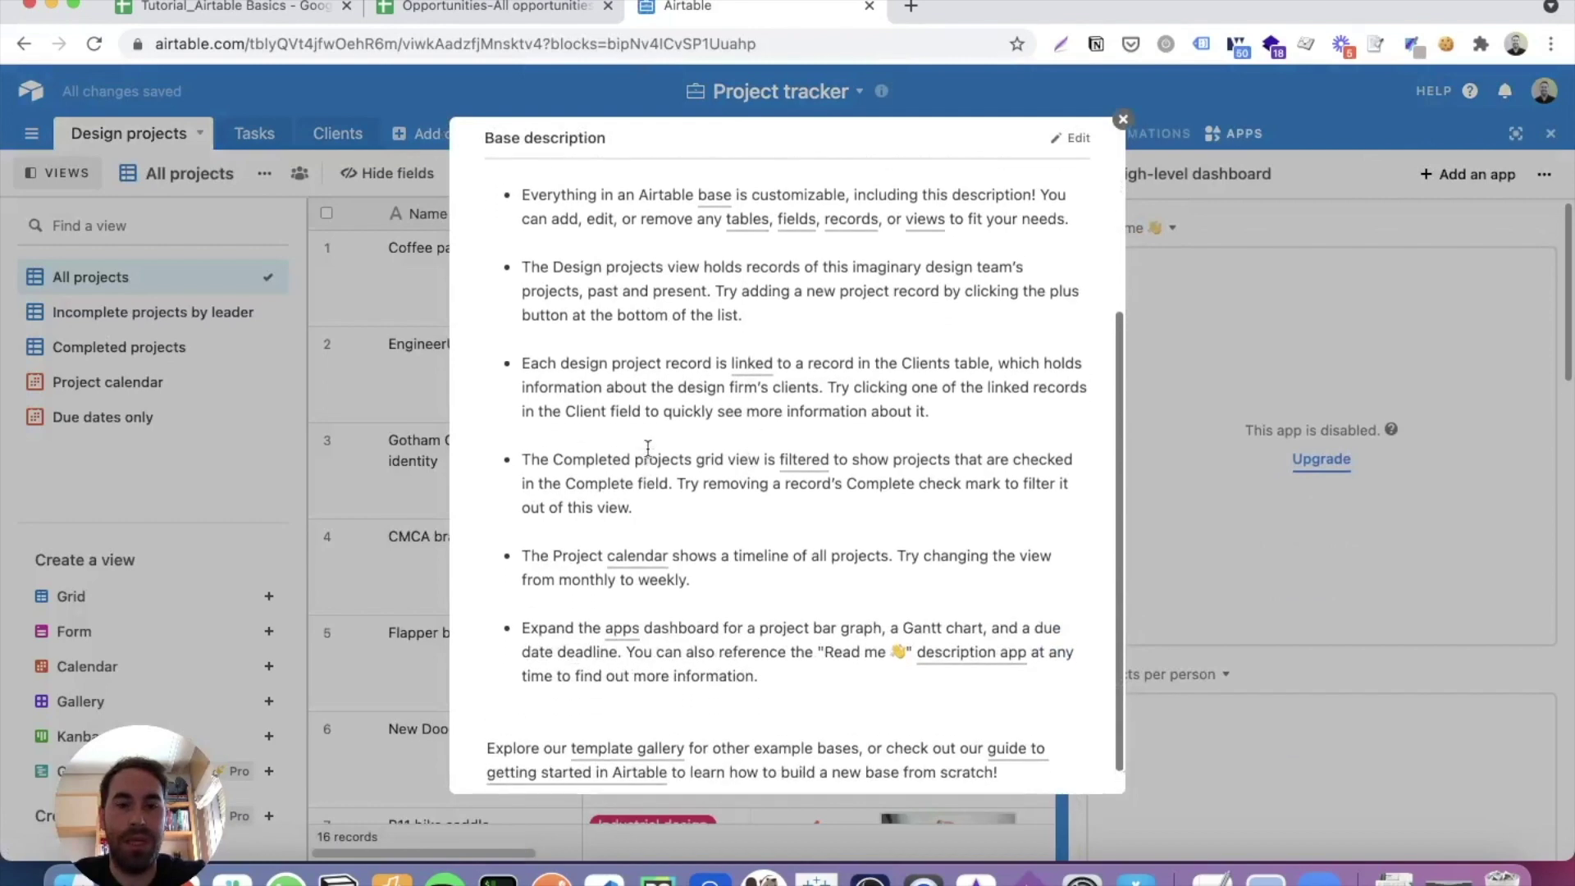
scroll(648, 447, up, 6)
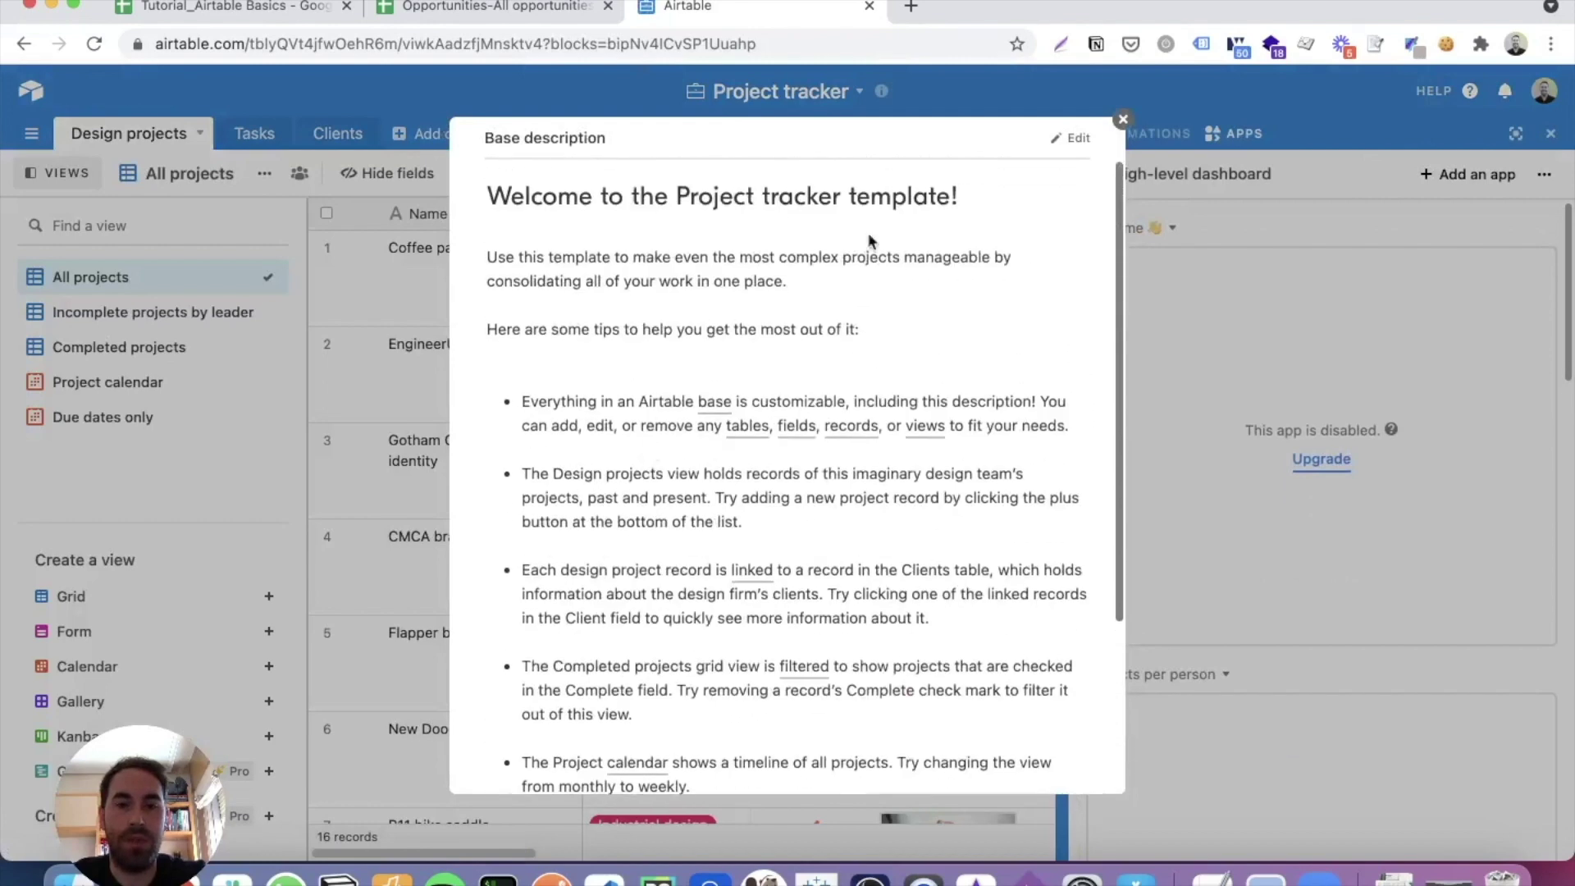
click(1123, 122)
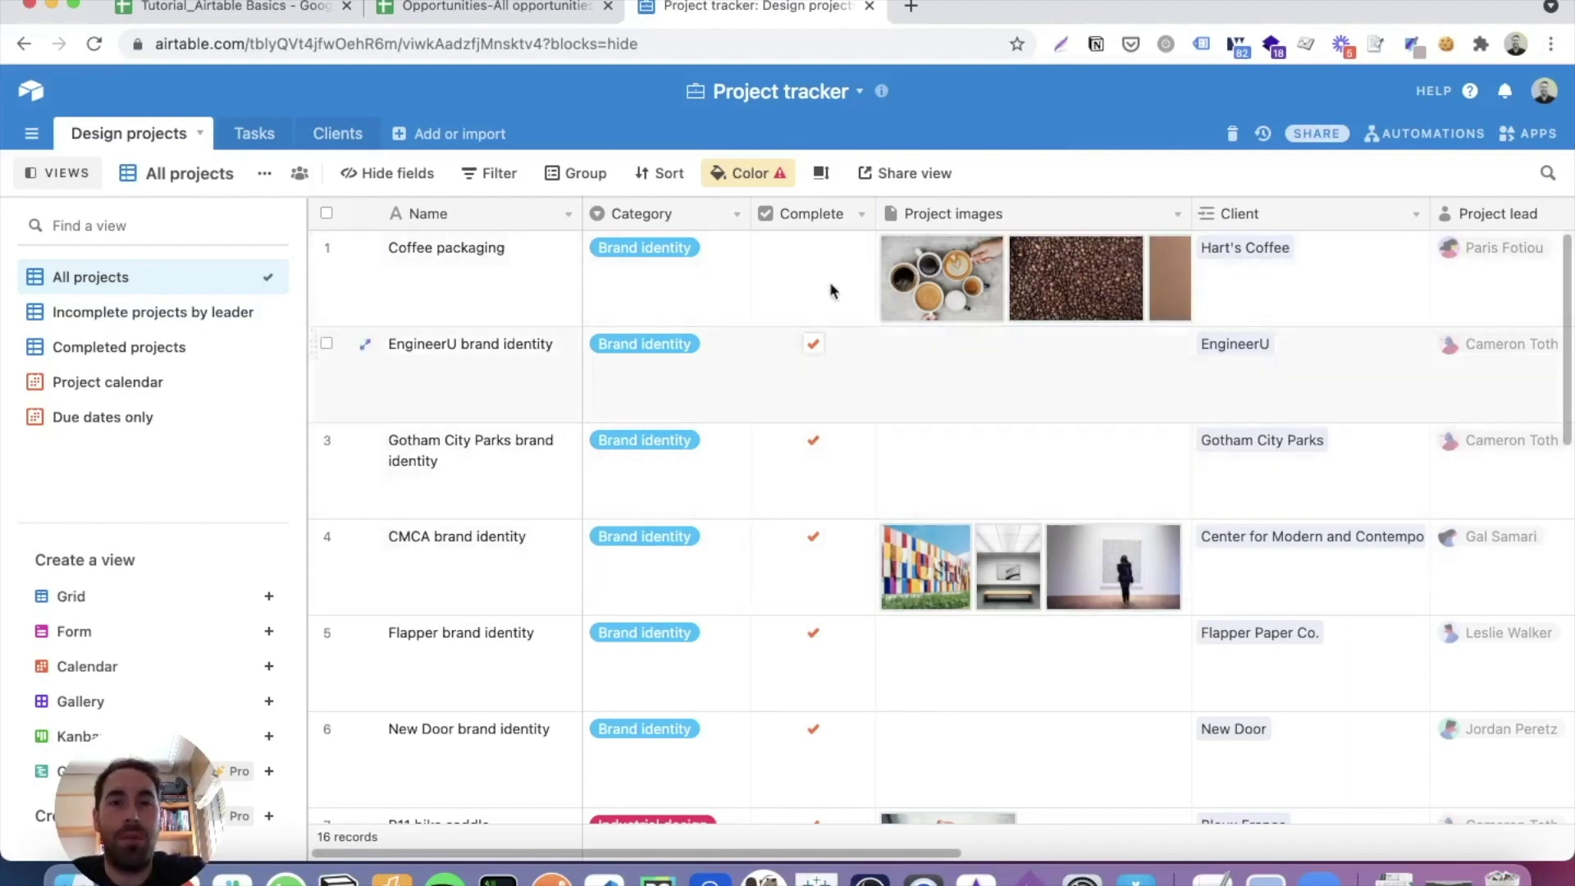
Remove the Complete column from the Design projects table, sending it to the trash.
click(863, 217)
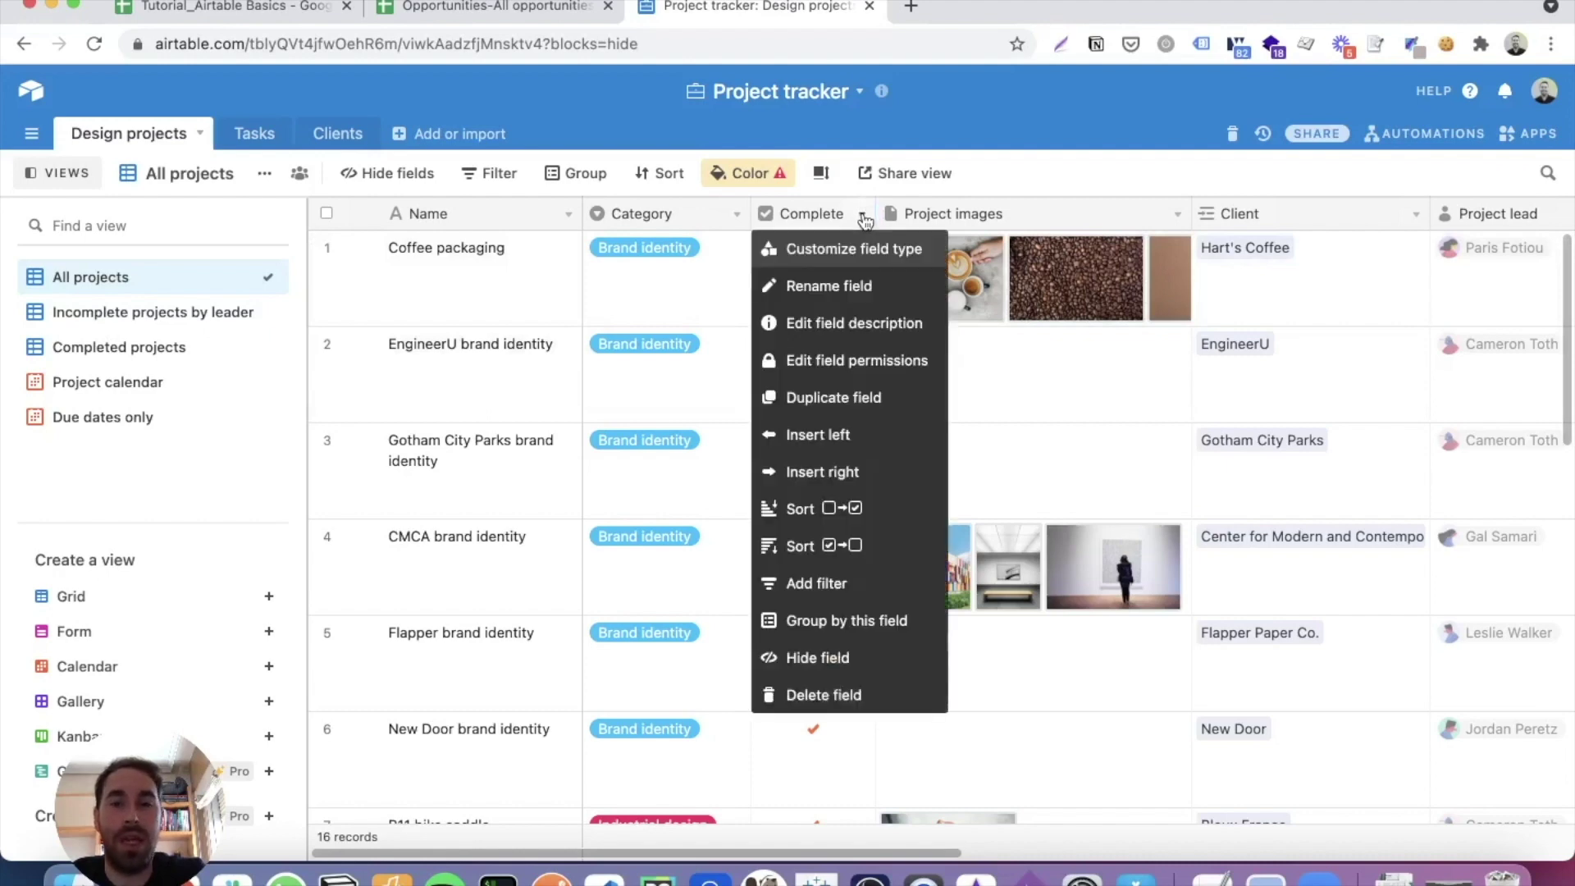
click(817, 697)
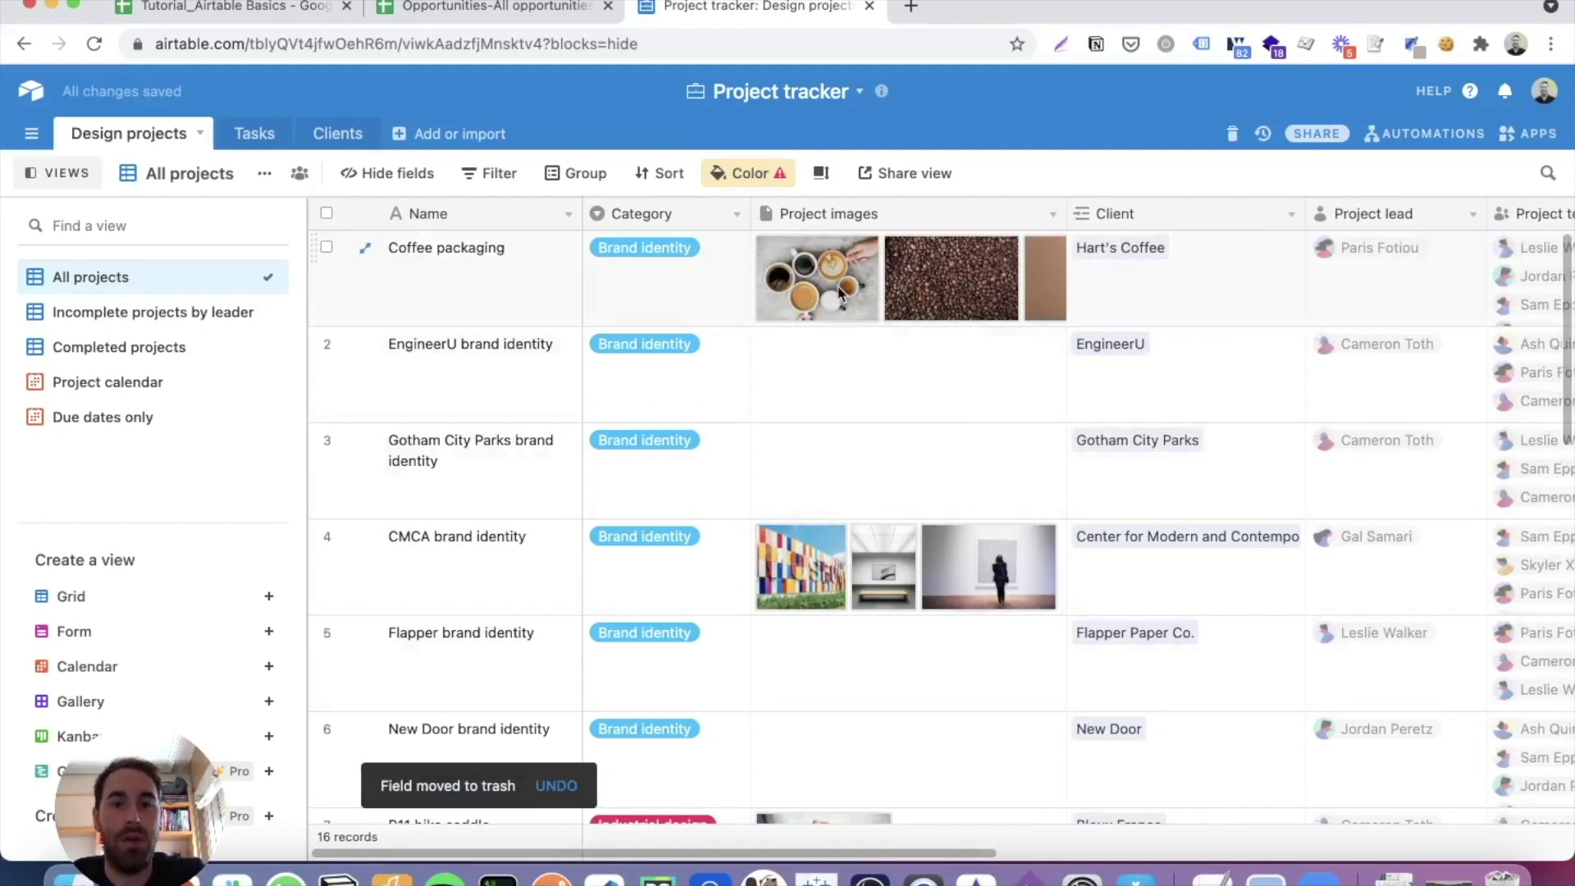